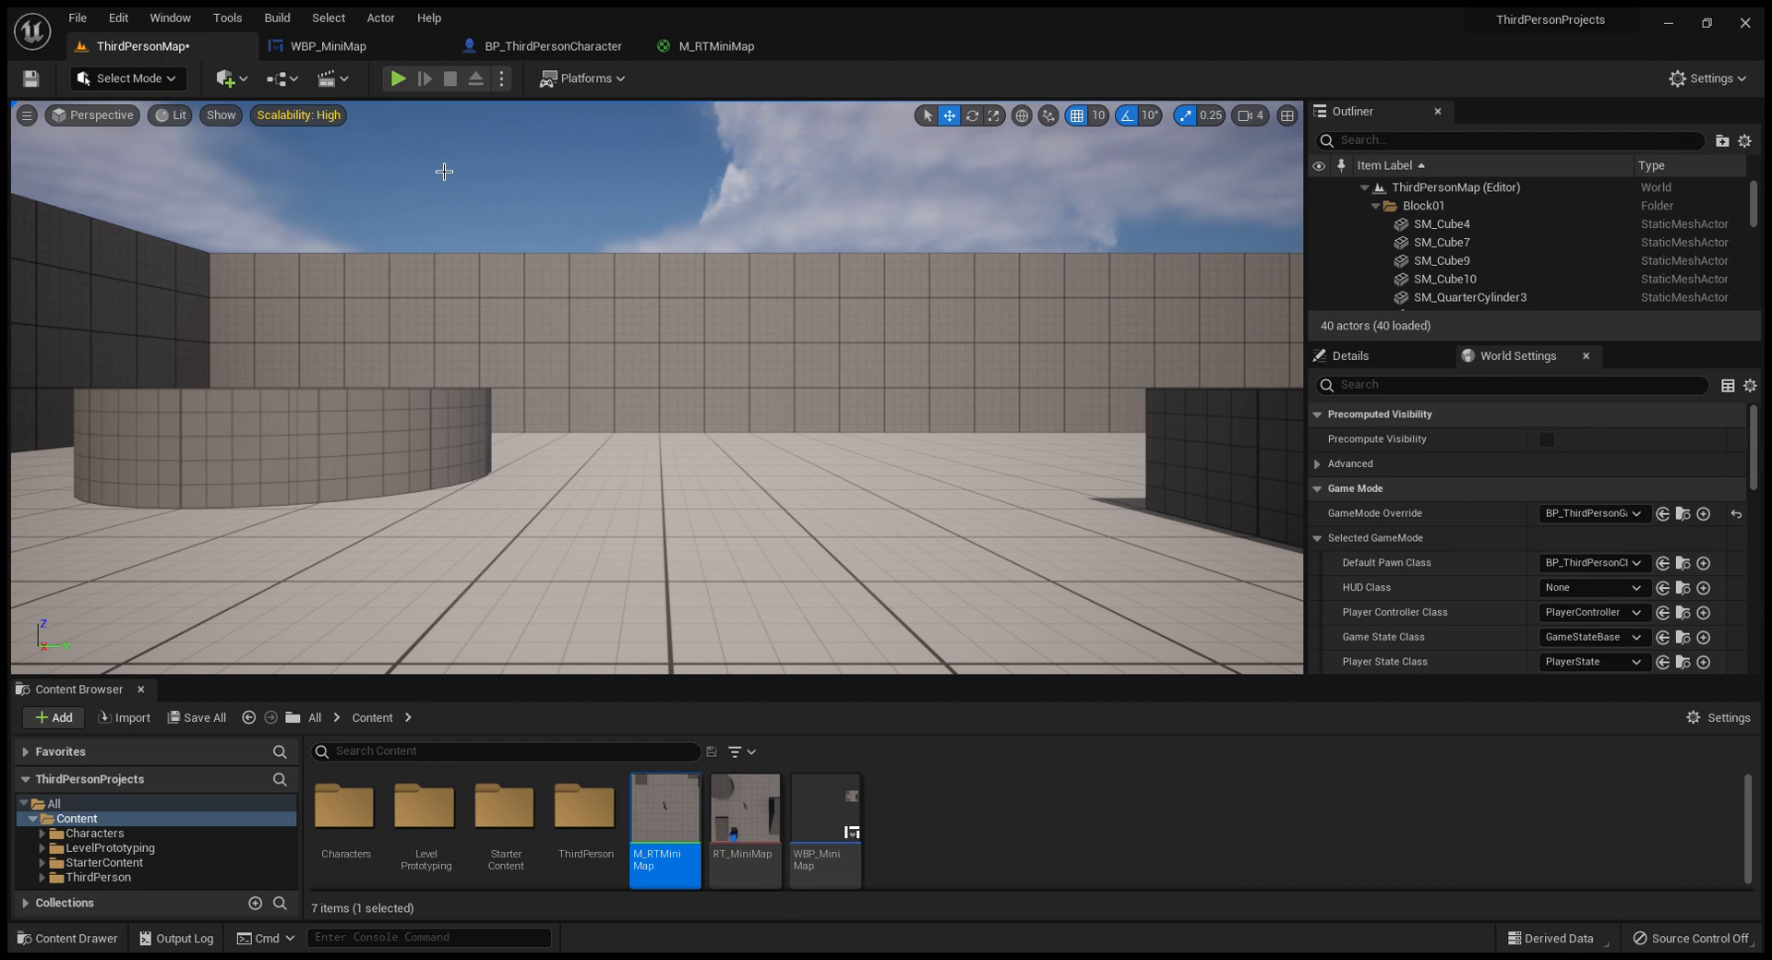
# - Play-test the level, running the character around the map to check the minimap, and end the play session
pyautogui.click(397, 79)
pyautogui.click(826, 382)
pyautogui.press('d')
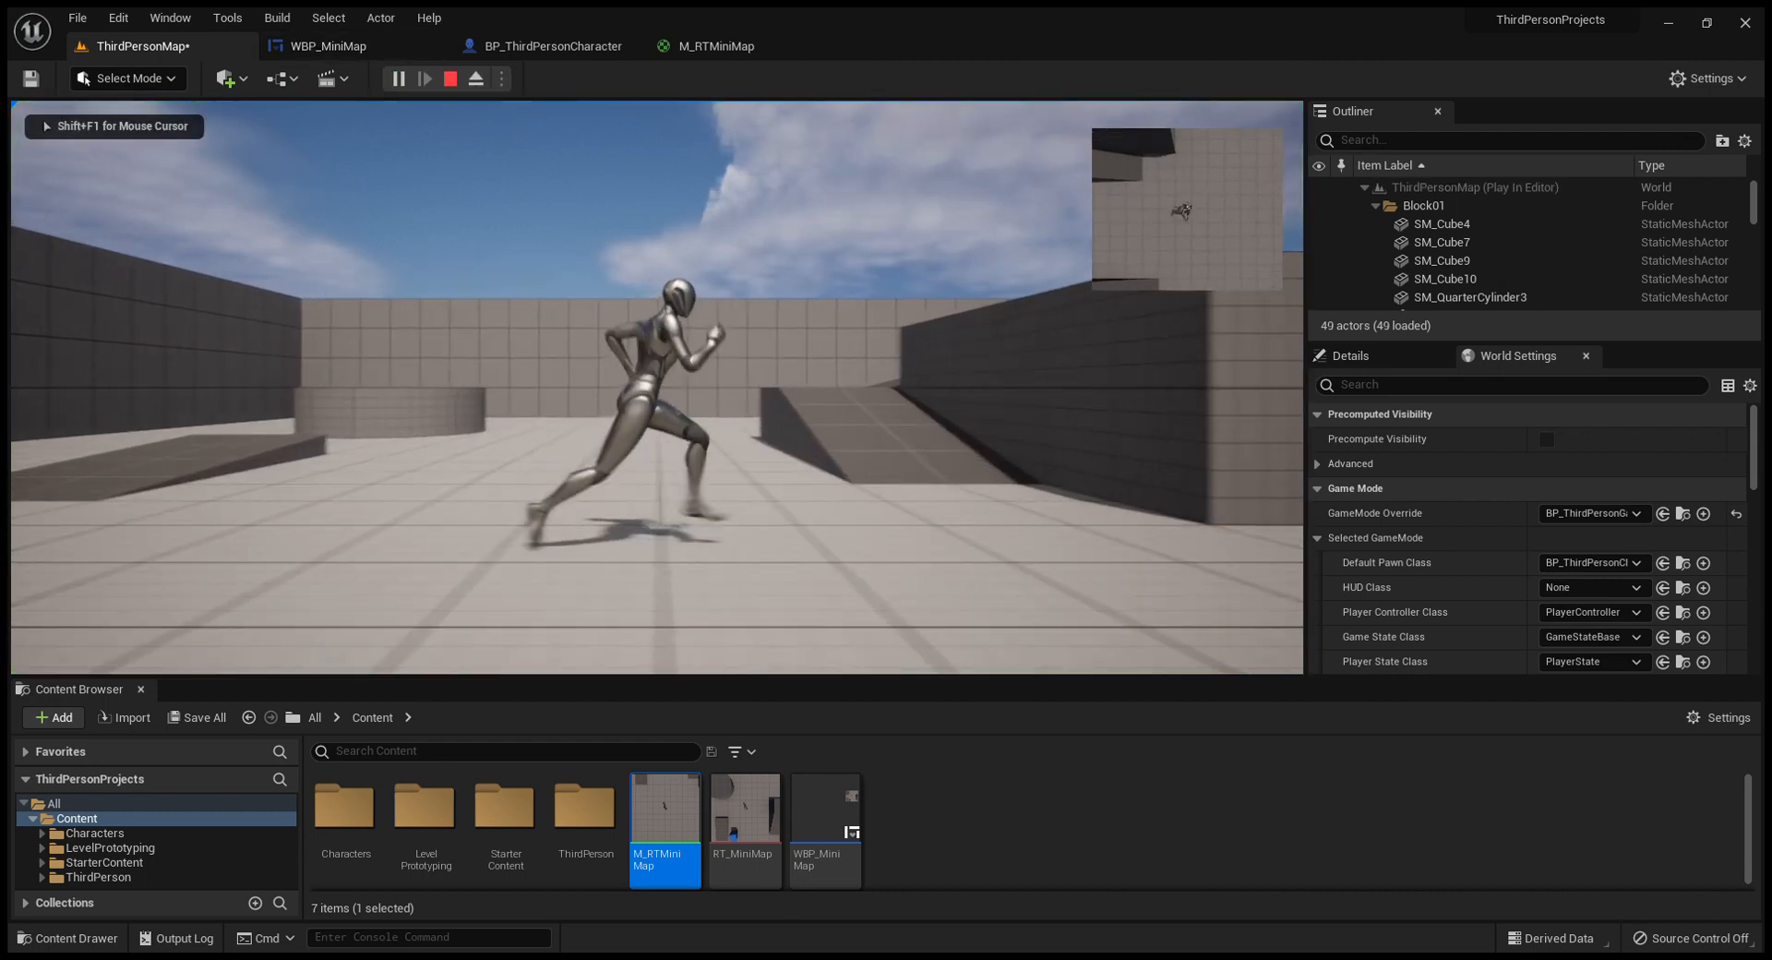
pyautogui.press('w')
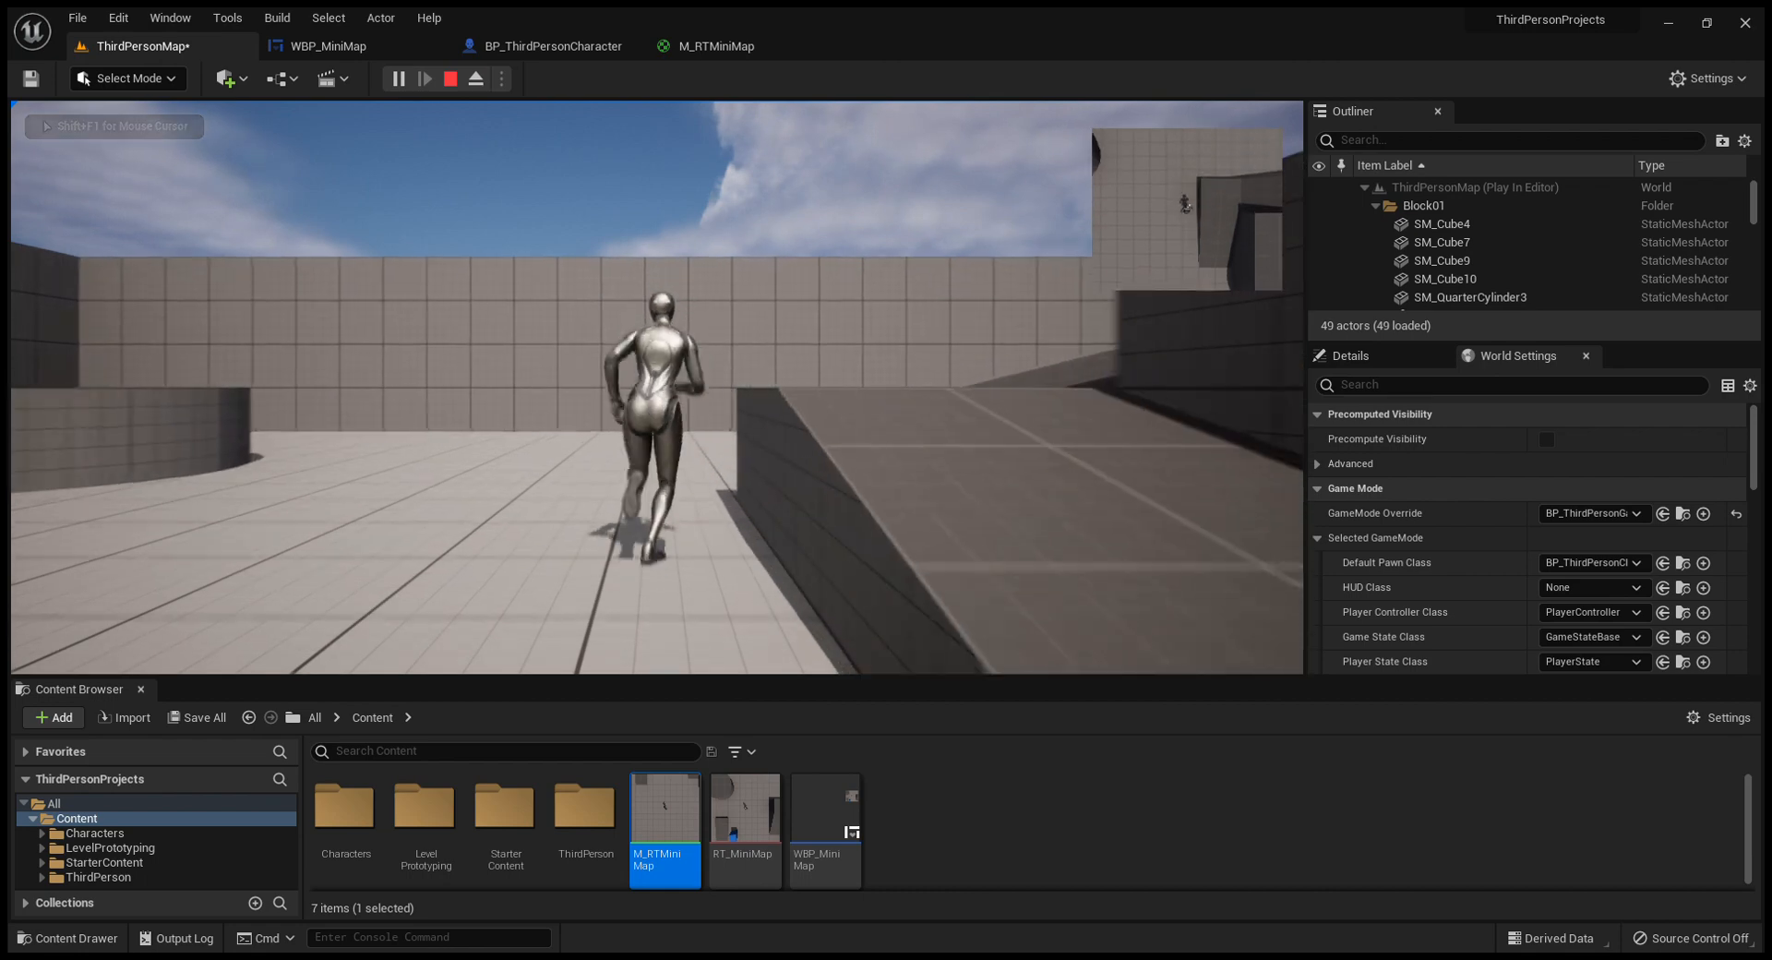
pyautogui.press('a')
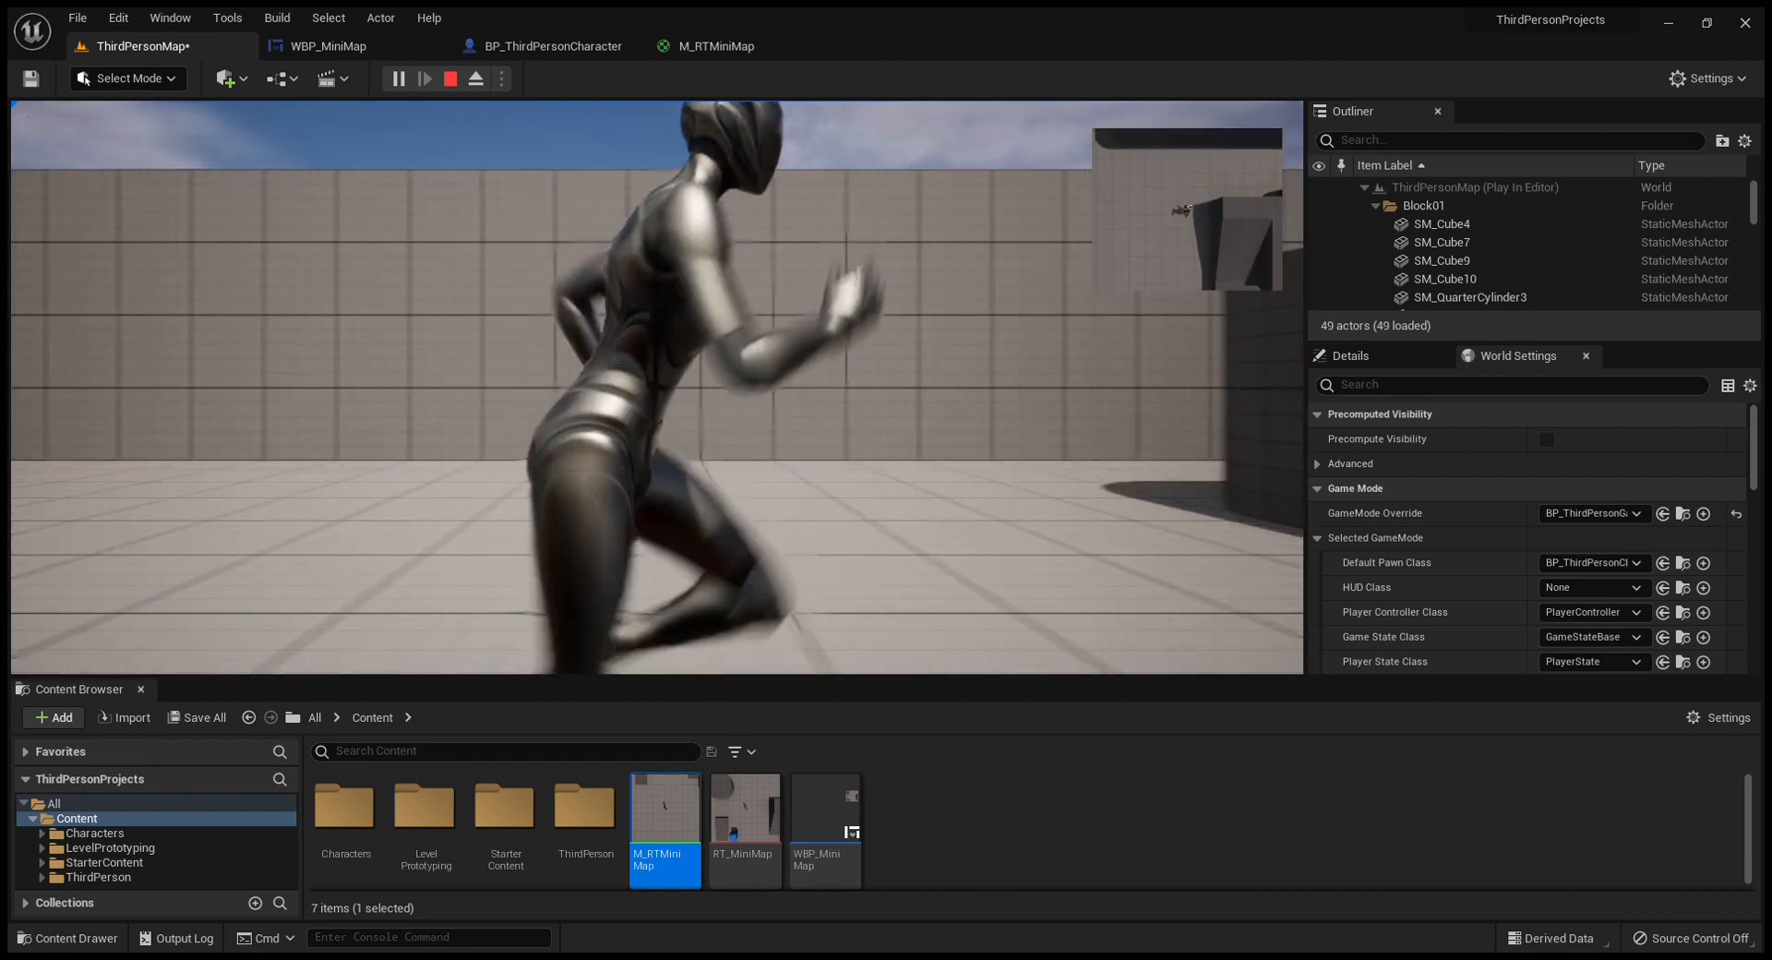
pyautogui.press('s')
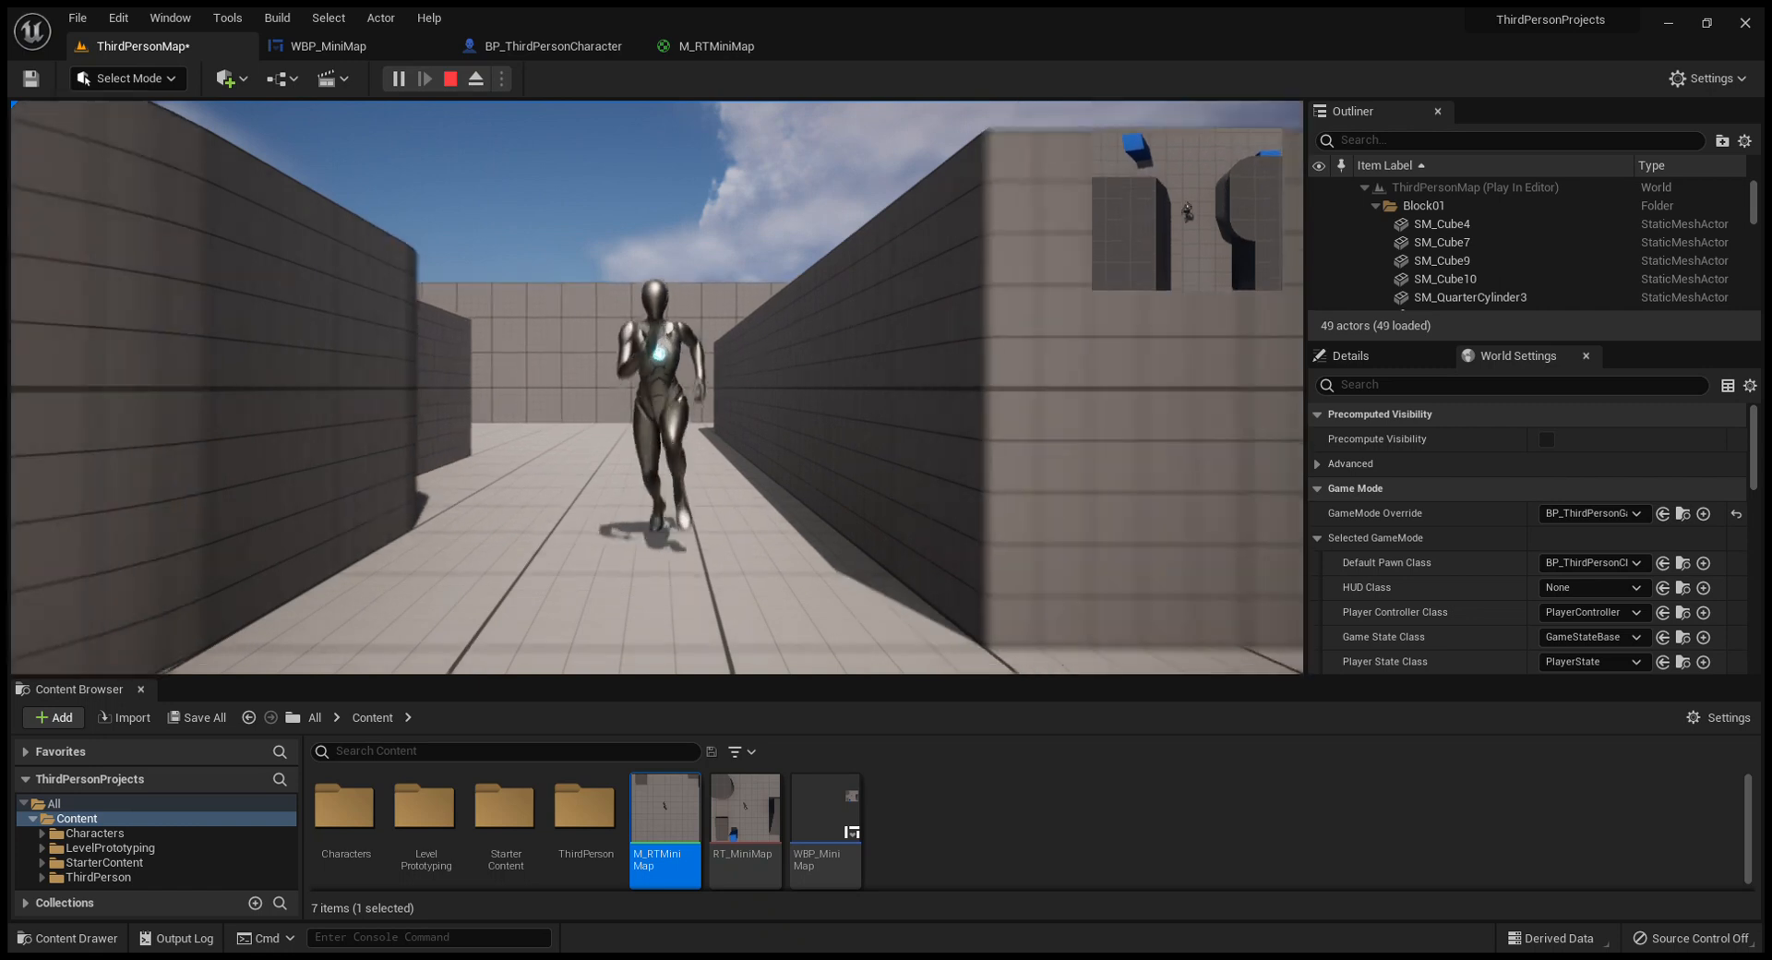
pyautogui.press('a')
pyautogui.press('a')
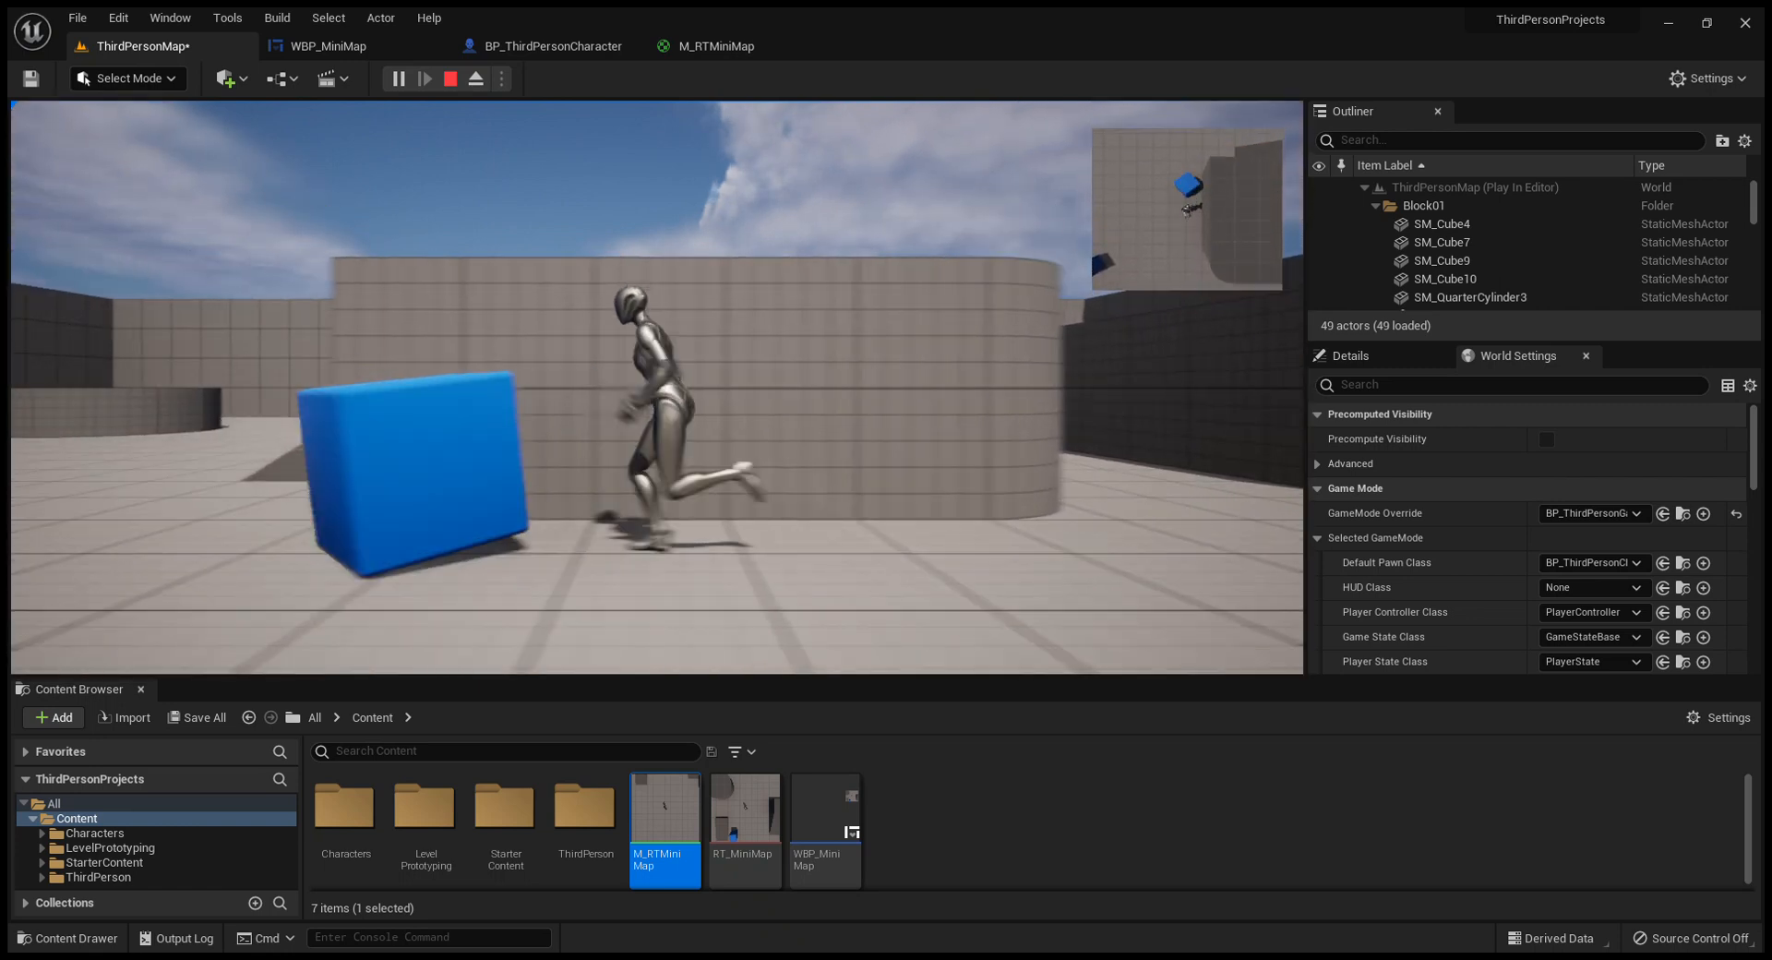
pyautogui.press('w')
pyautogui.press('d')
pyautogui.press('a')
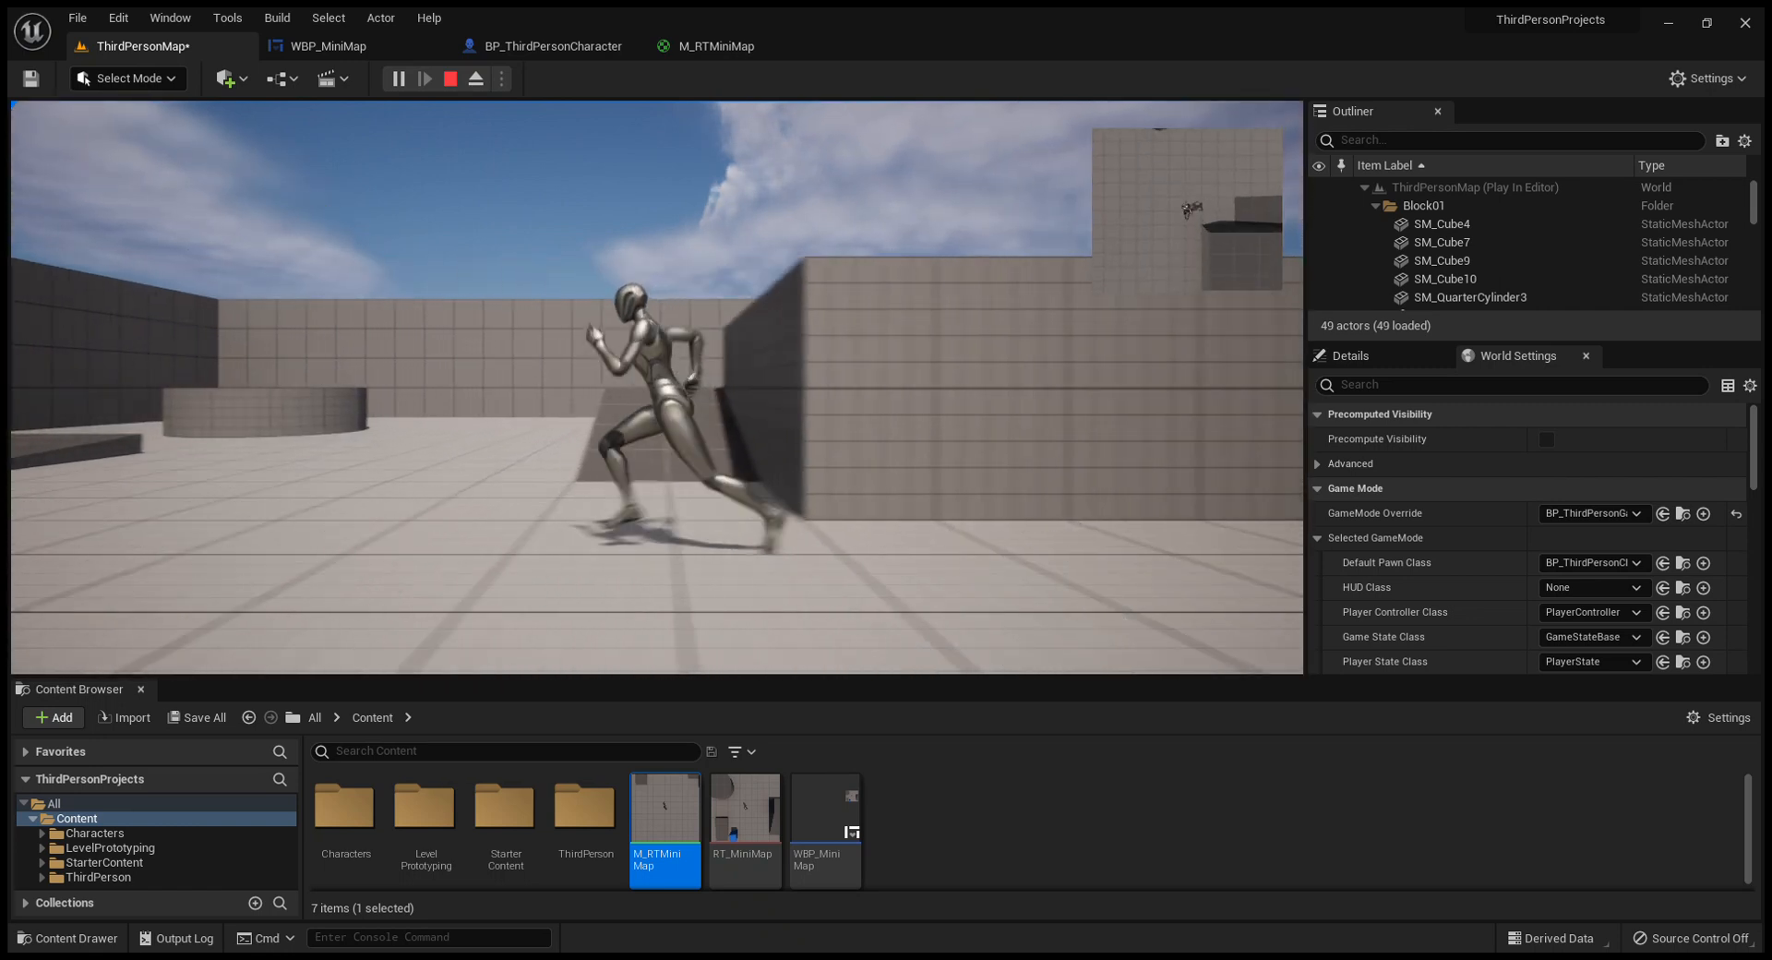
pyautogui.press('w')
pyautogui.press('s')
pyautogui.press('w')
pyautogui.press('a')
pyautogui.press('d')
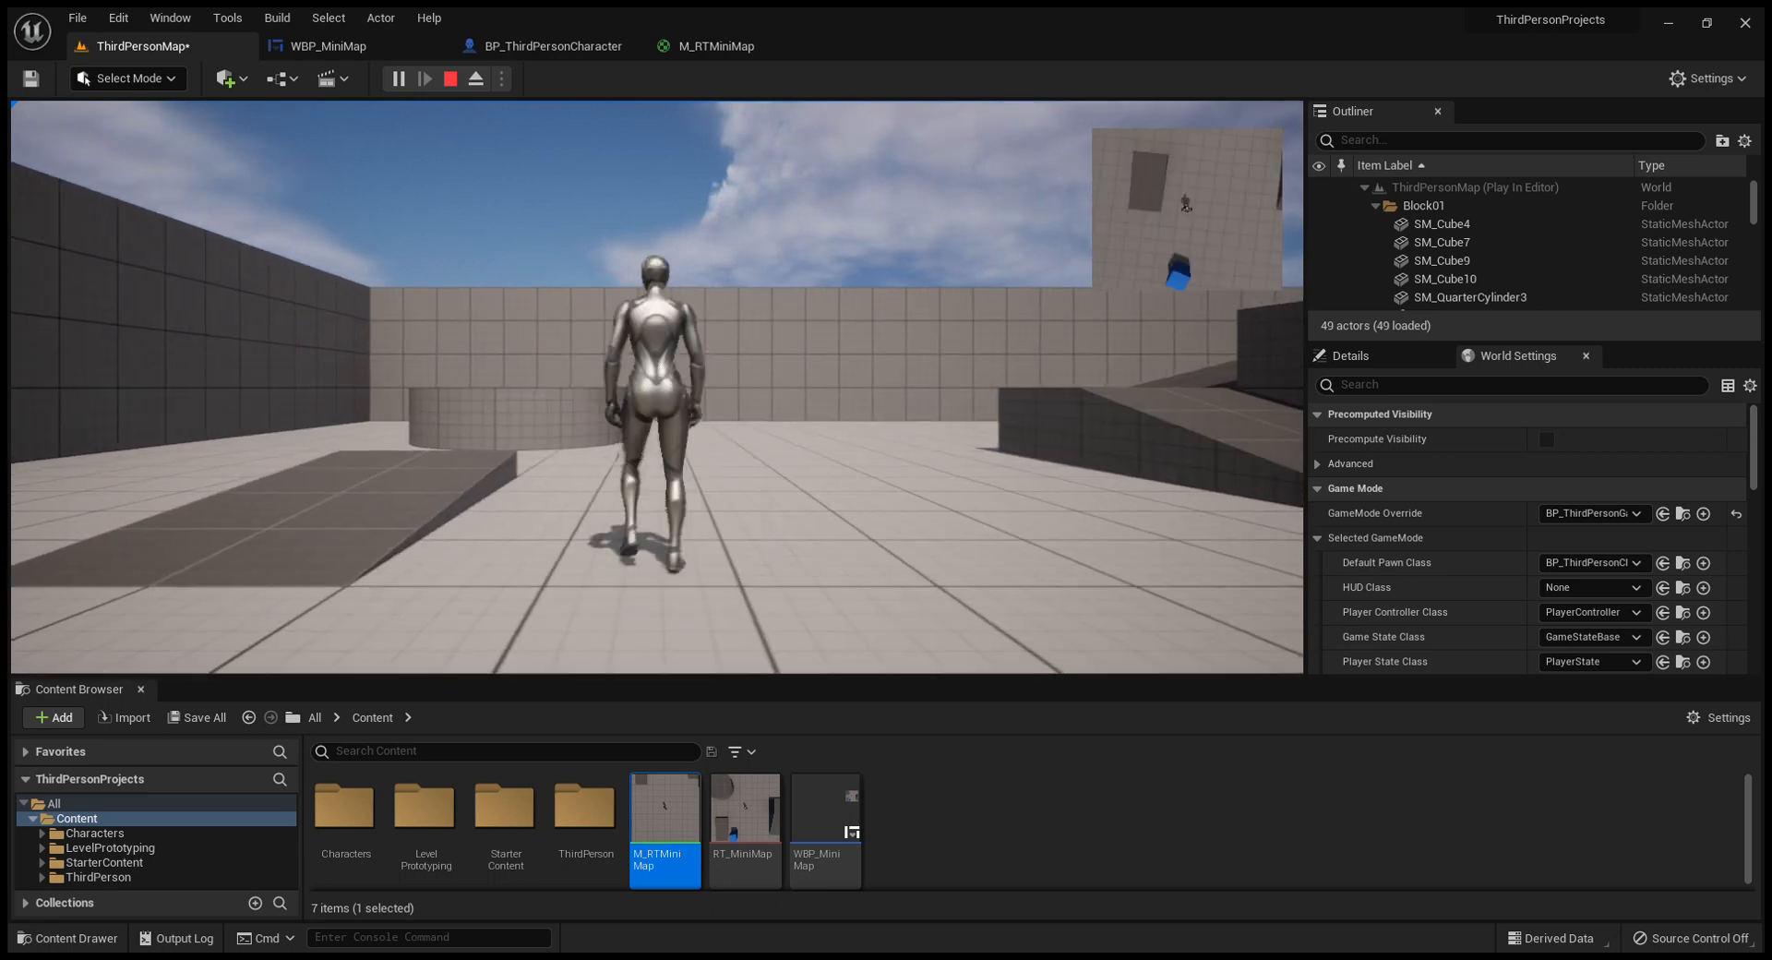
pyautogui.press('a')
pyautogui.press('w')
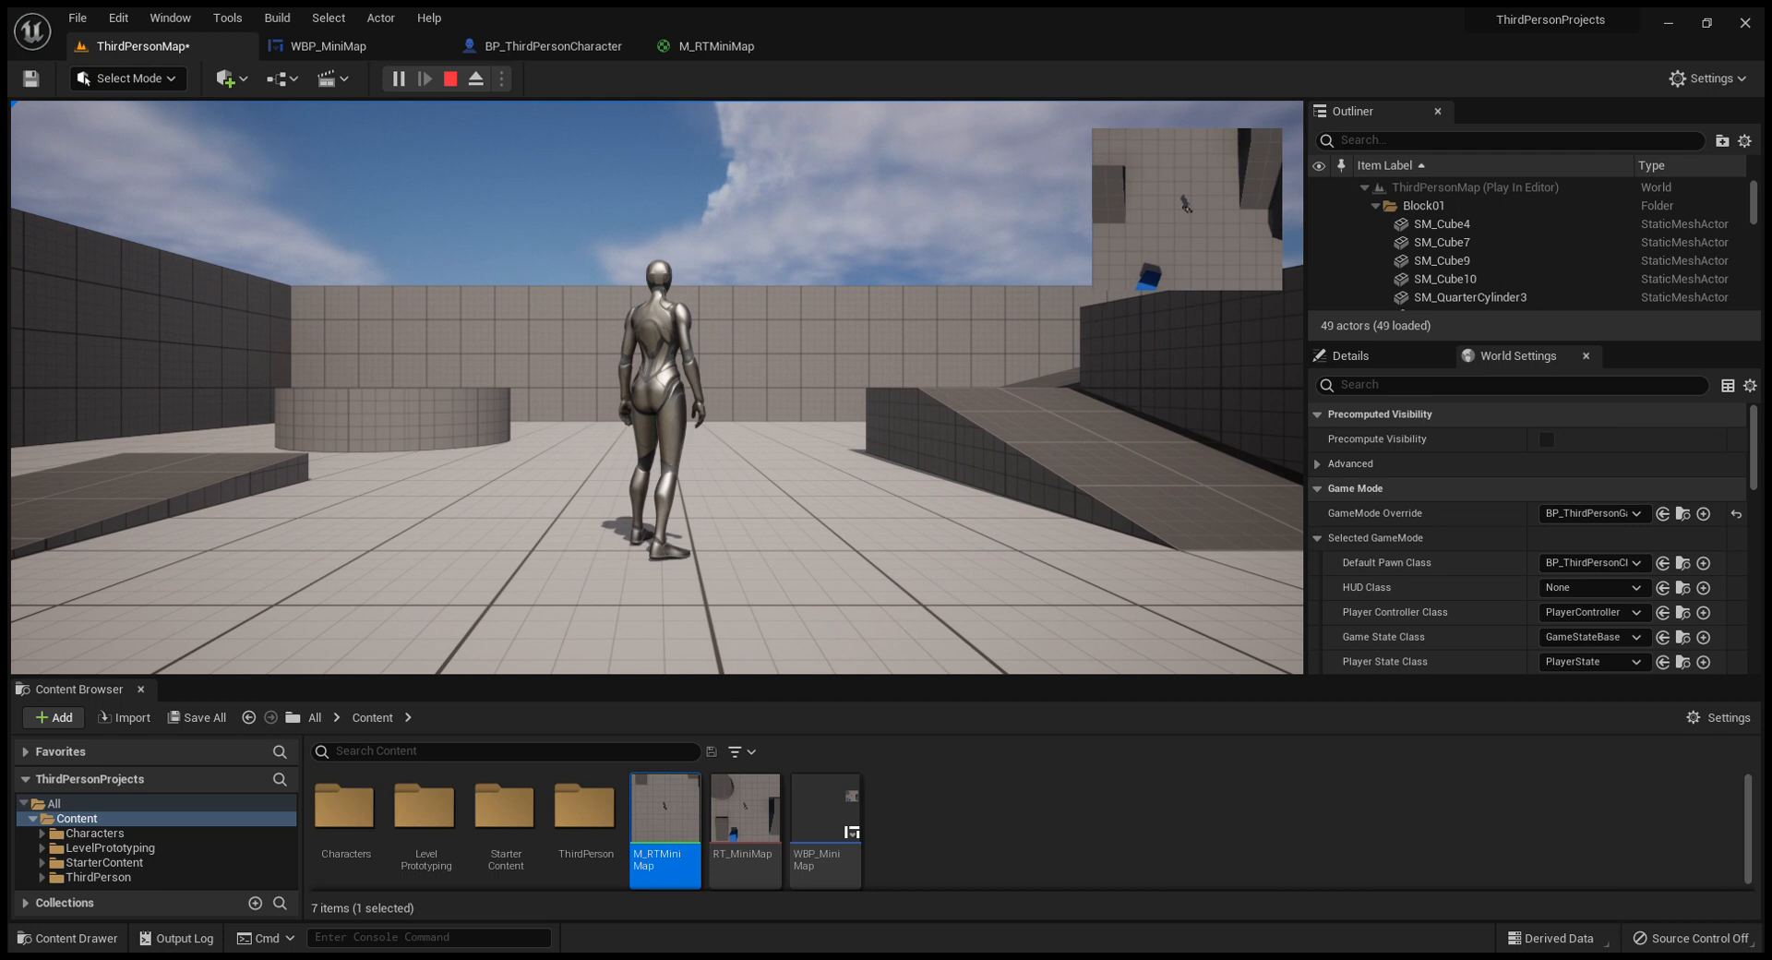
pyautogui.press('Escape')
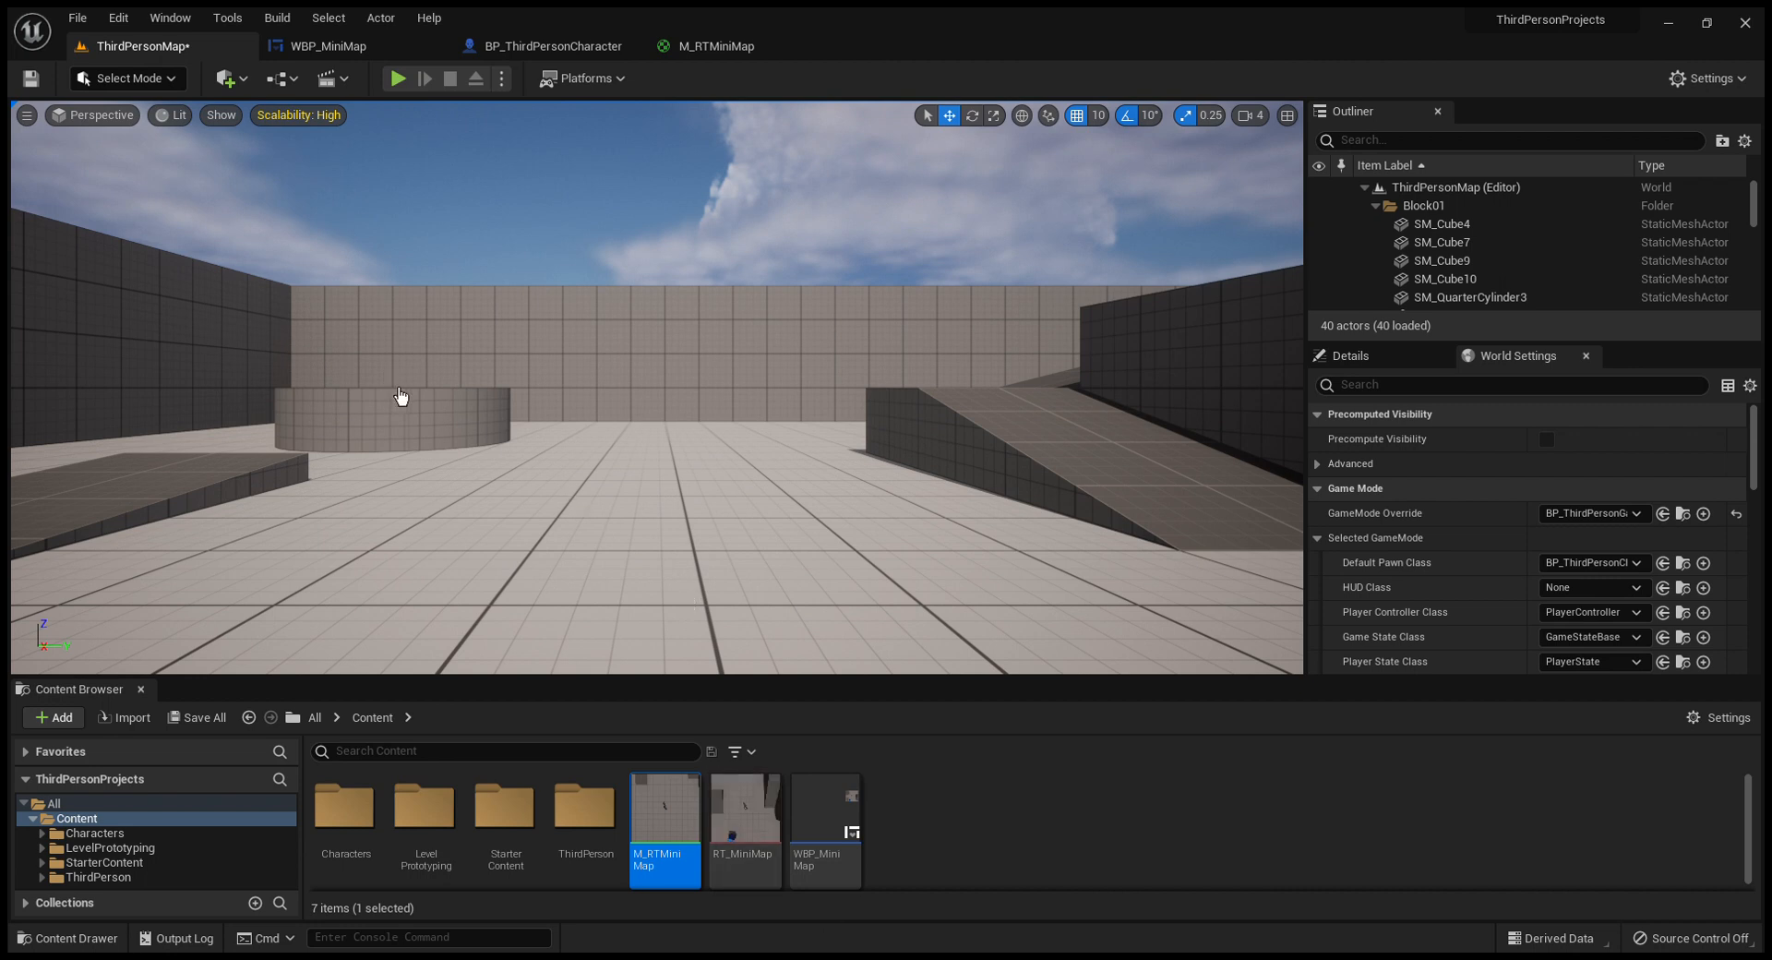
# - Import the icons8-arrow-60 image into the Content folder and open the texture
pyautogui.moveTo(576, 466); pyautogui.dragTo(956, 821)
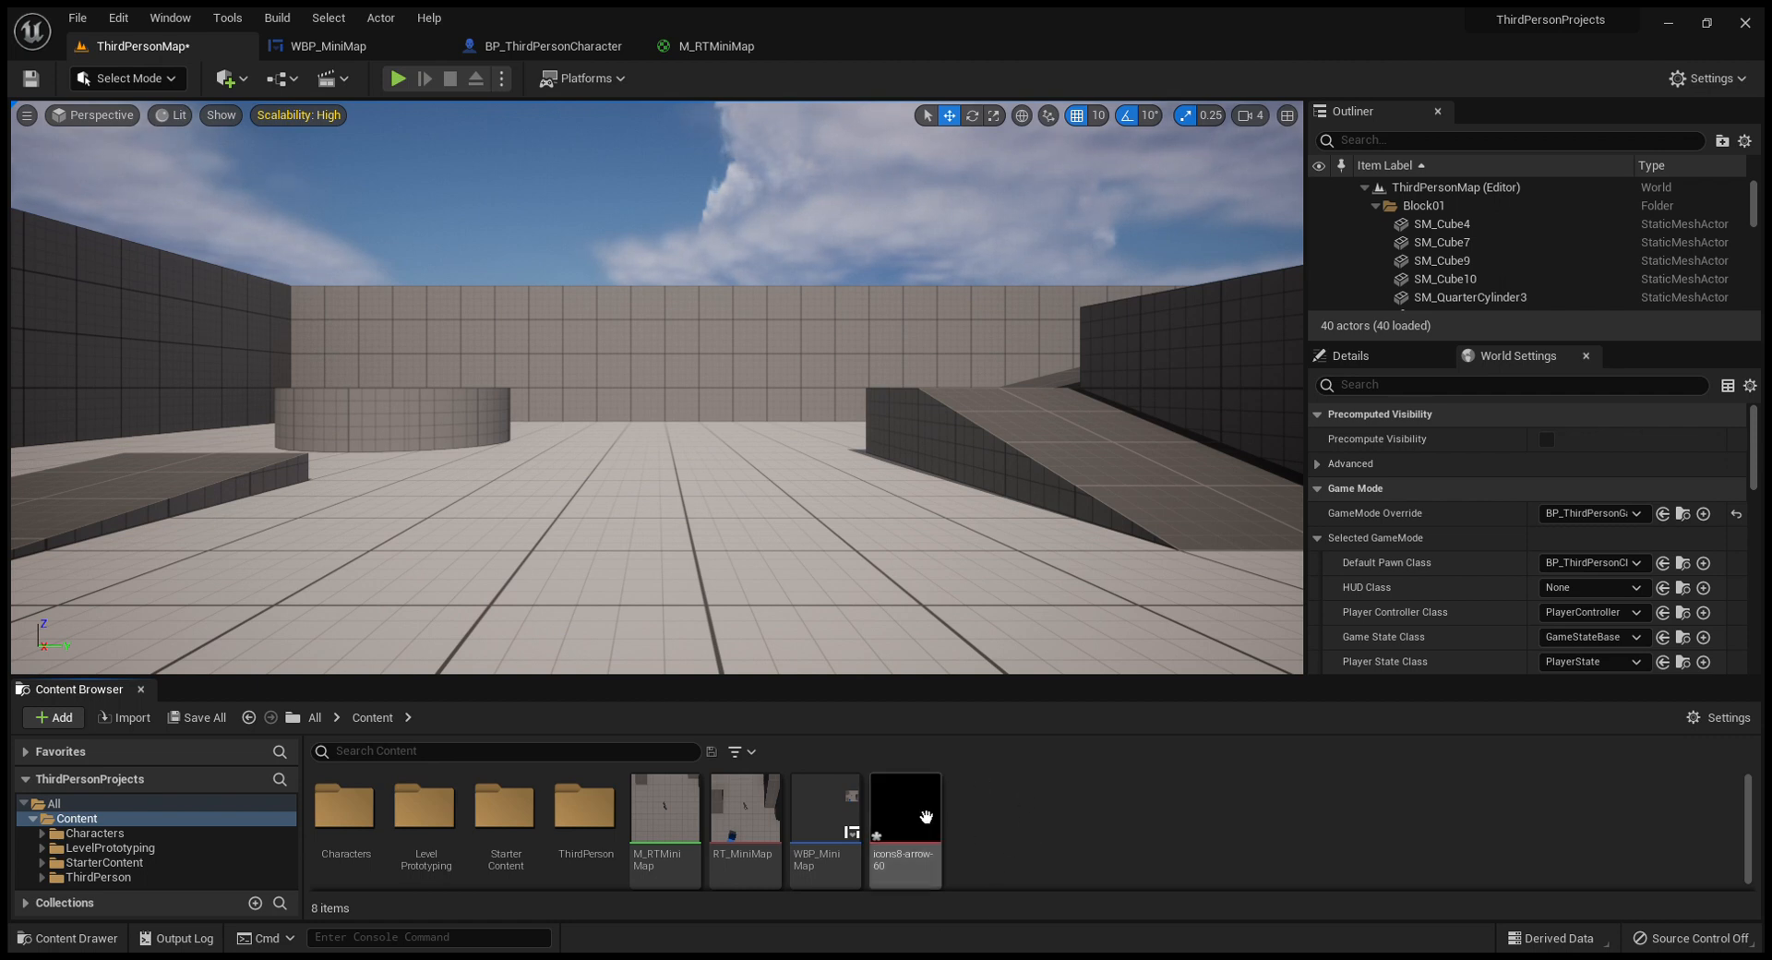
pyautogui.click(925, 819)
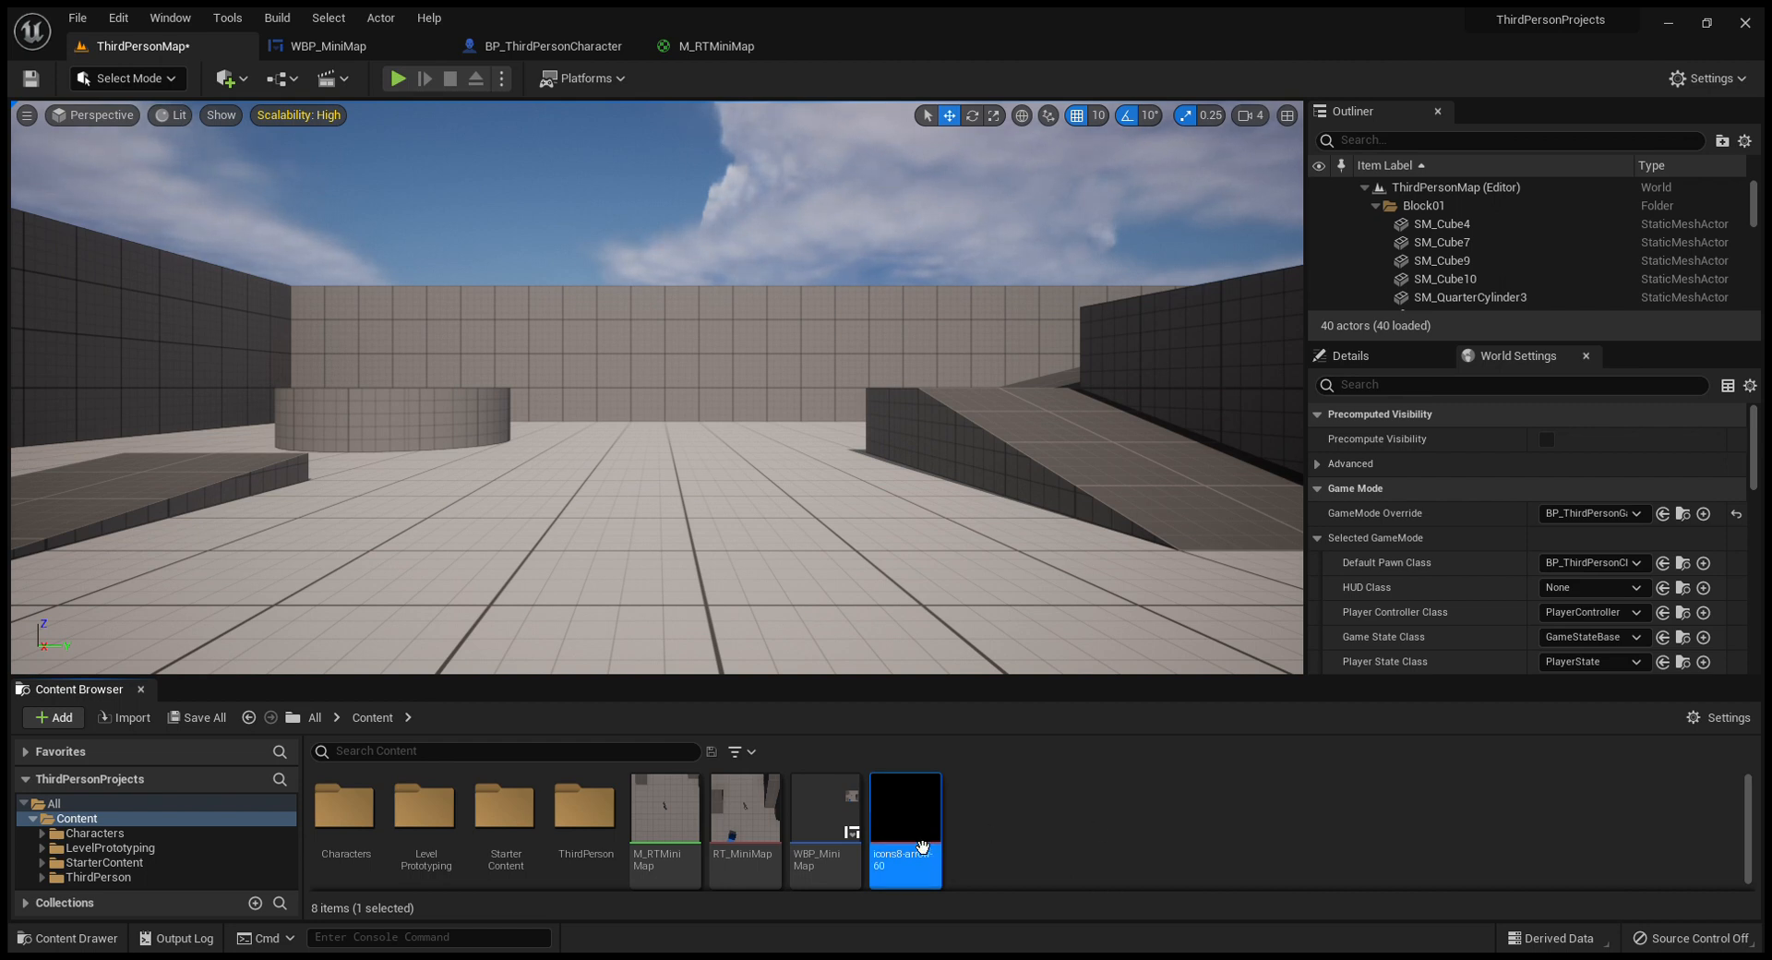
pyautogui.doubleClick(921, 830)
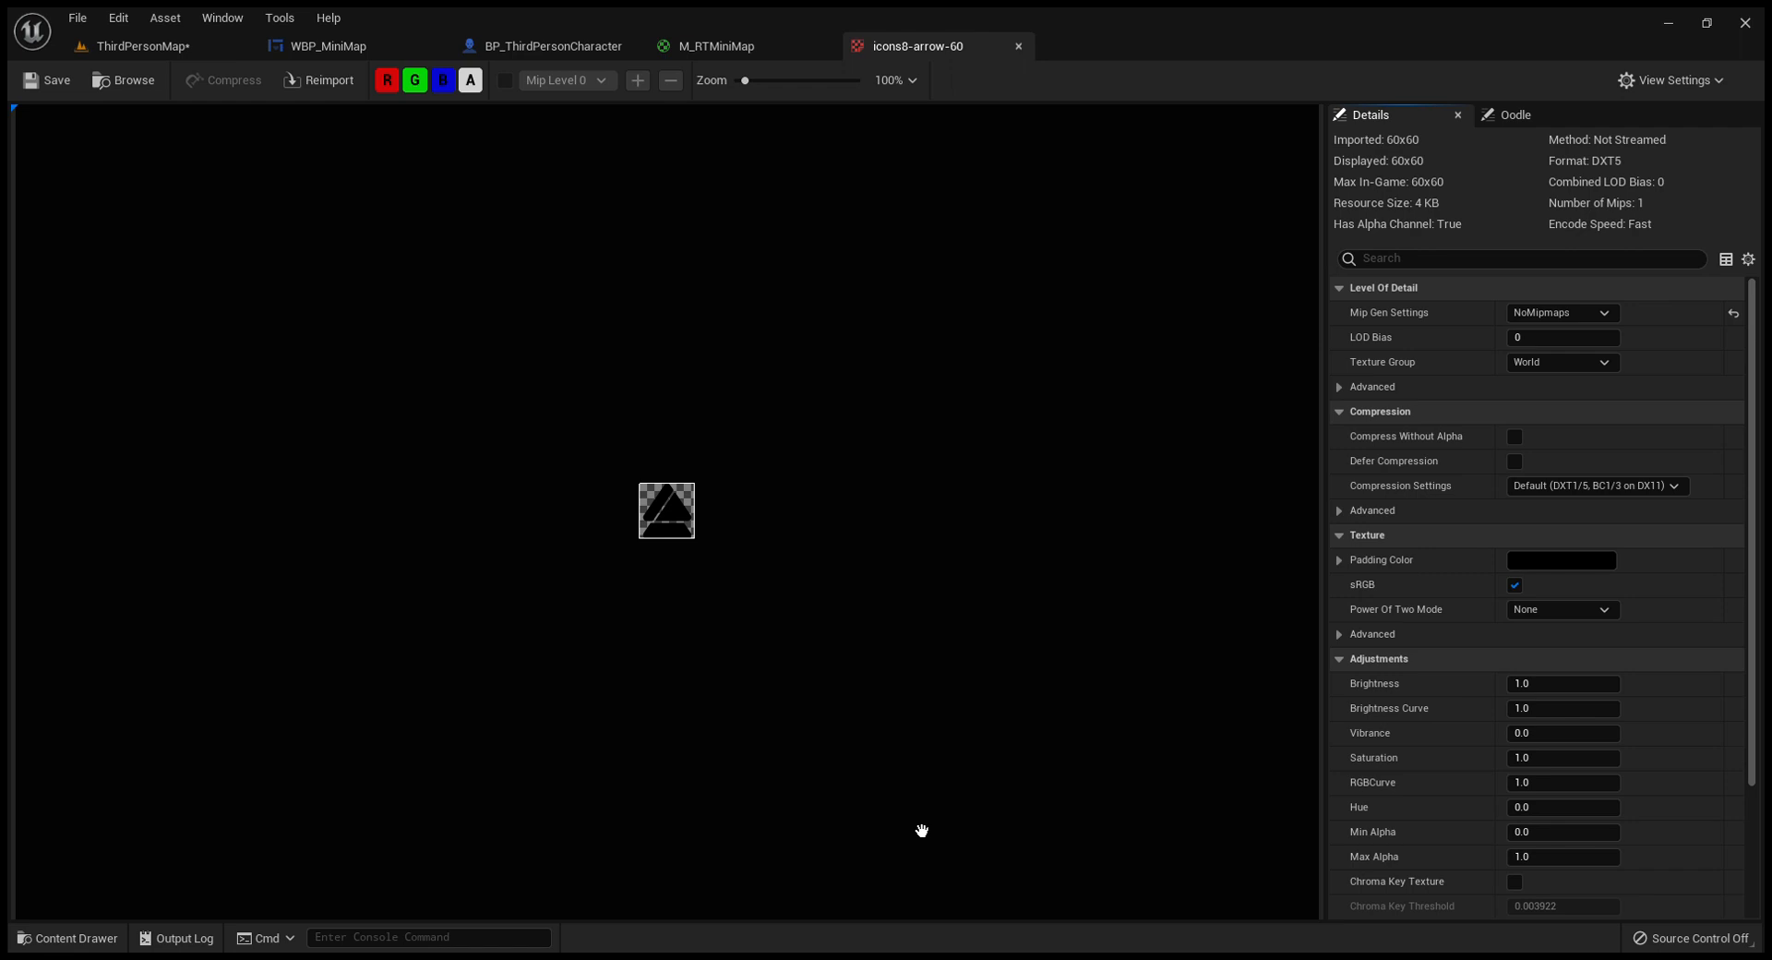
# - Inspect the arrow texture up close, toggling the red, green, blue and alpha channels to examine its alpha
pyautogui.scroll(8, 707, 519)
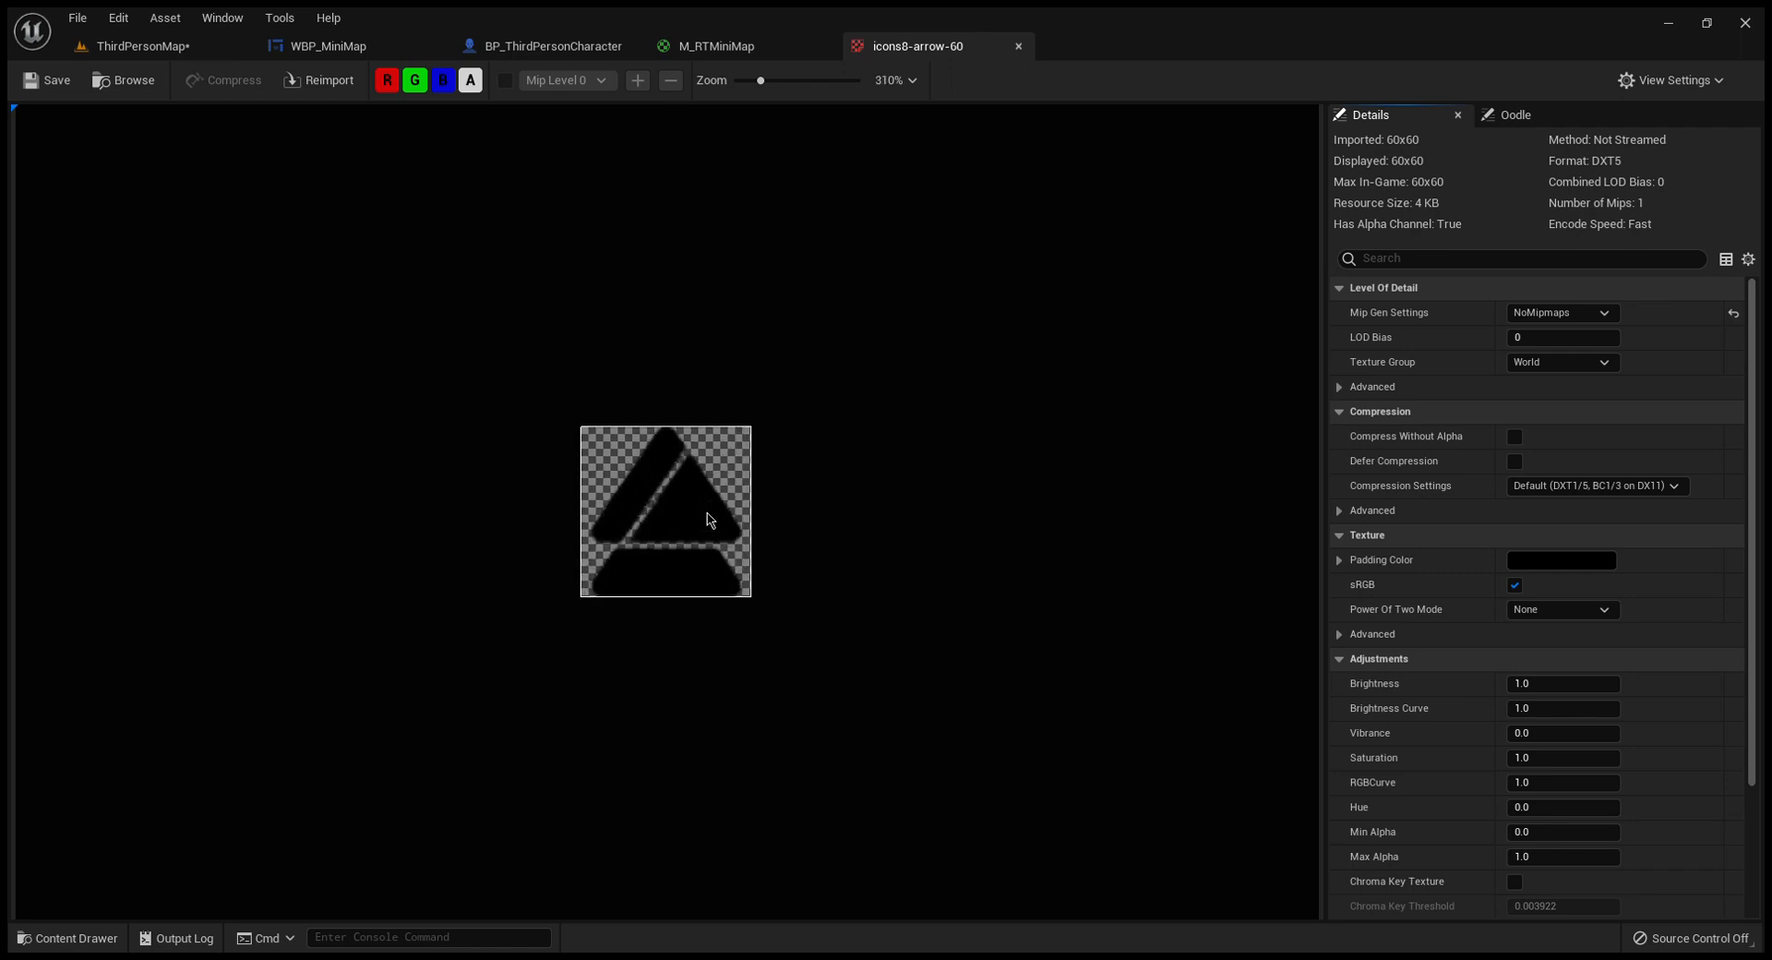
pyautogui.scroll(1, 708, 518)
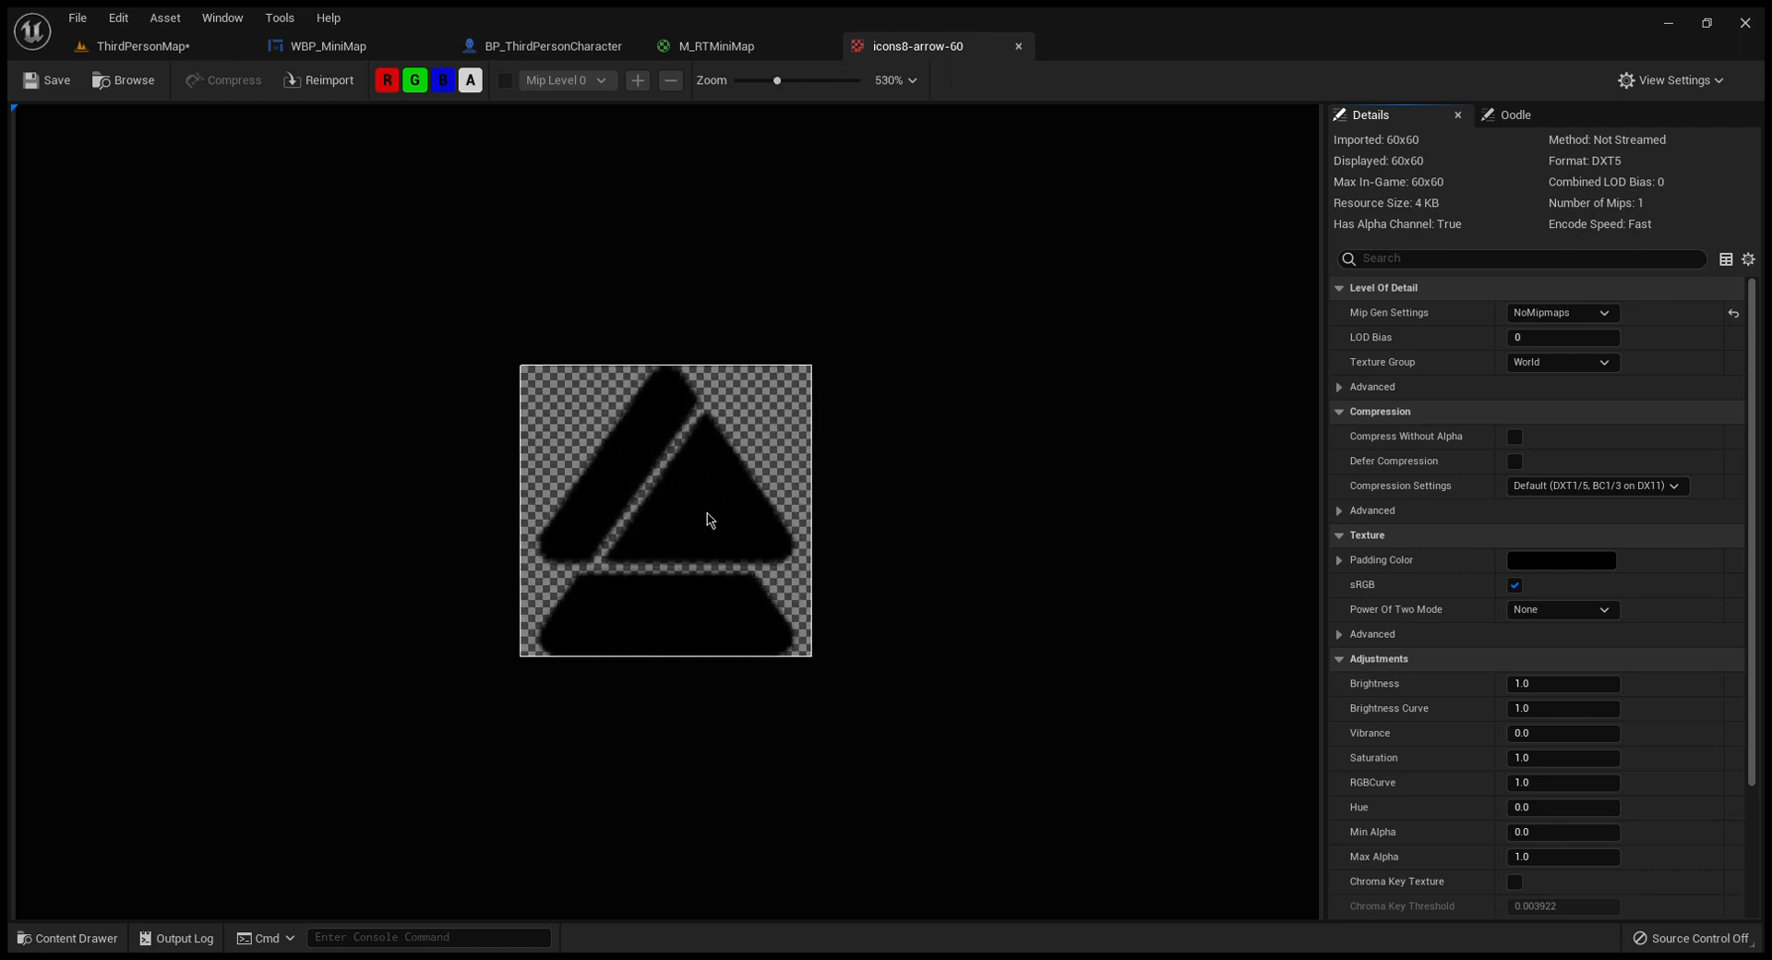
pyautogui.scroll(3, 708, 518)
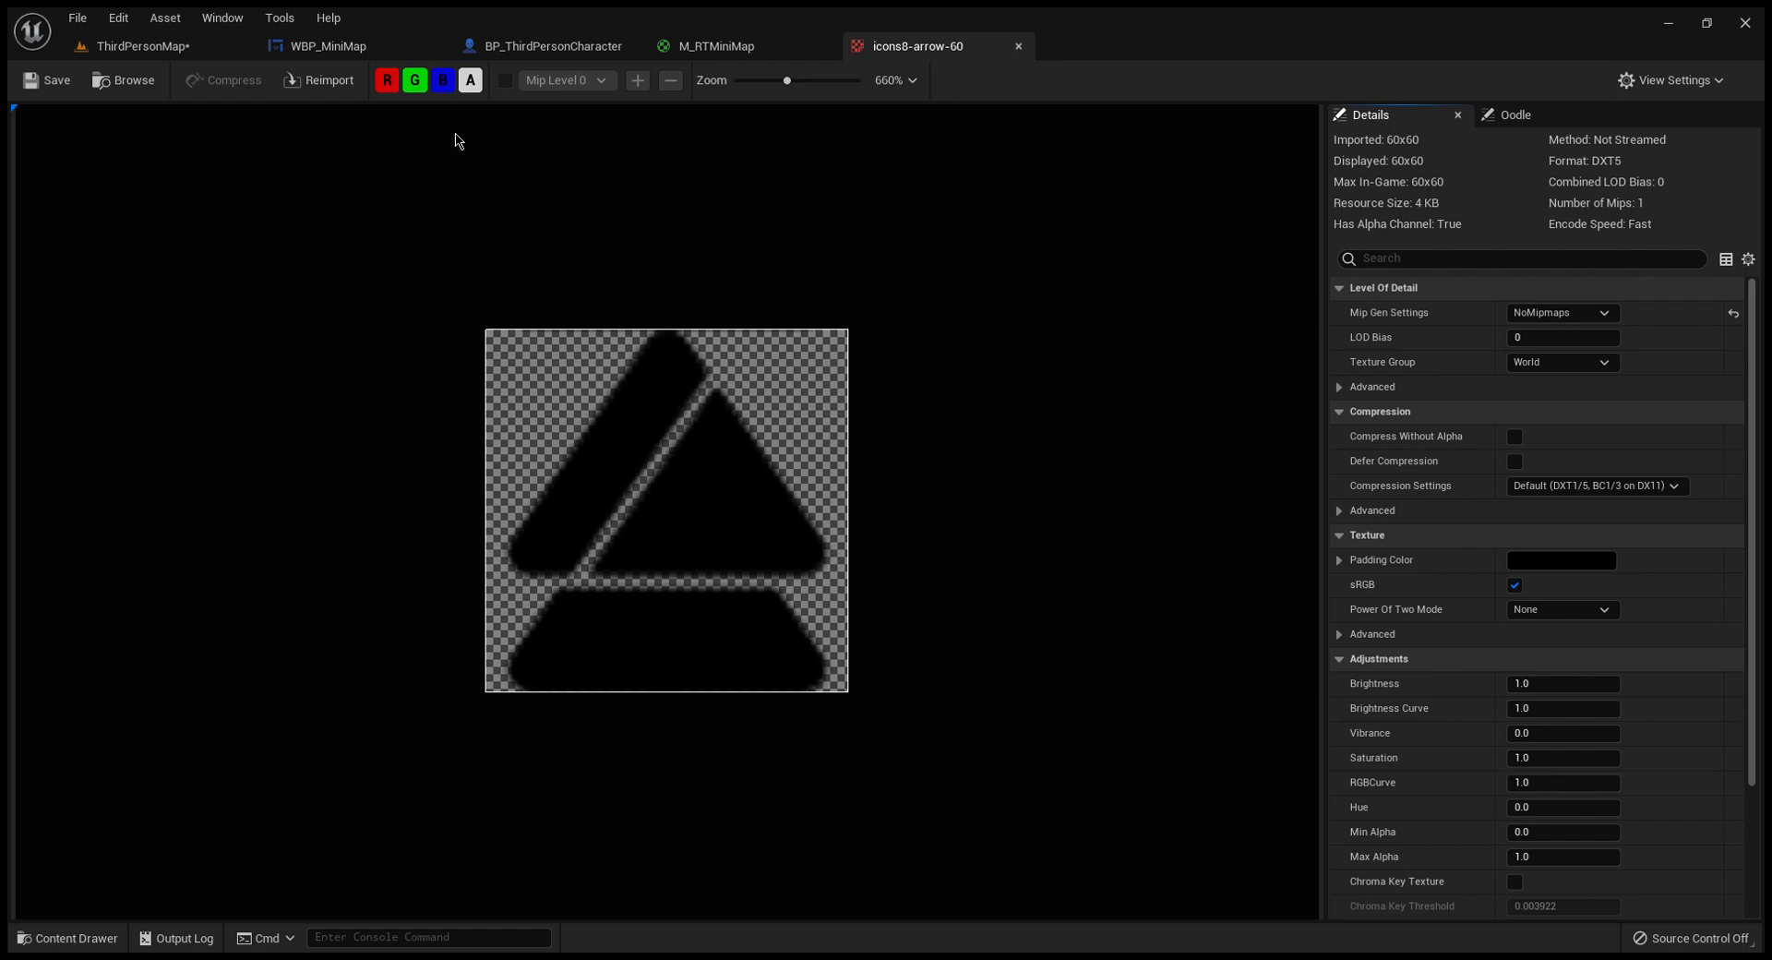
pyautogui.click(388, 81)
pyautogui.click(416, 81)
pyautogui.click(443, 81)
pyautogui.click(469, 82)
pyautogui.click(468, 81)
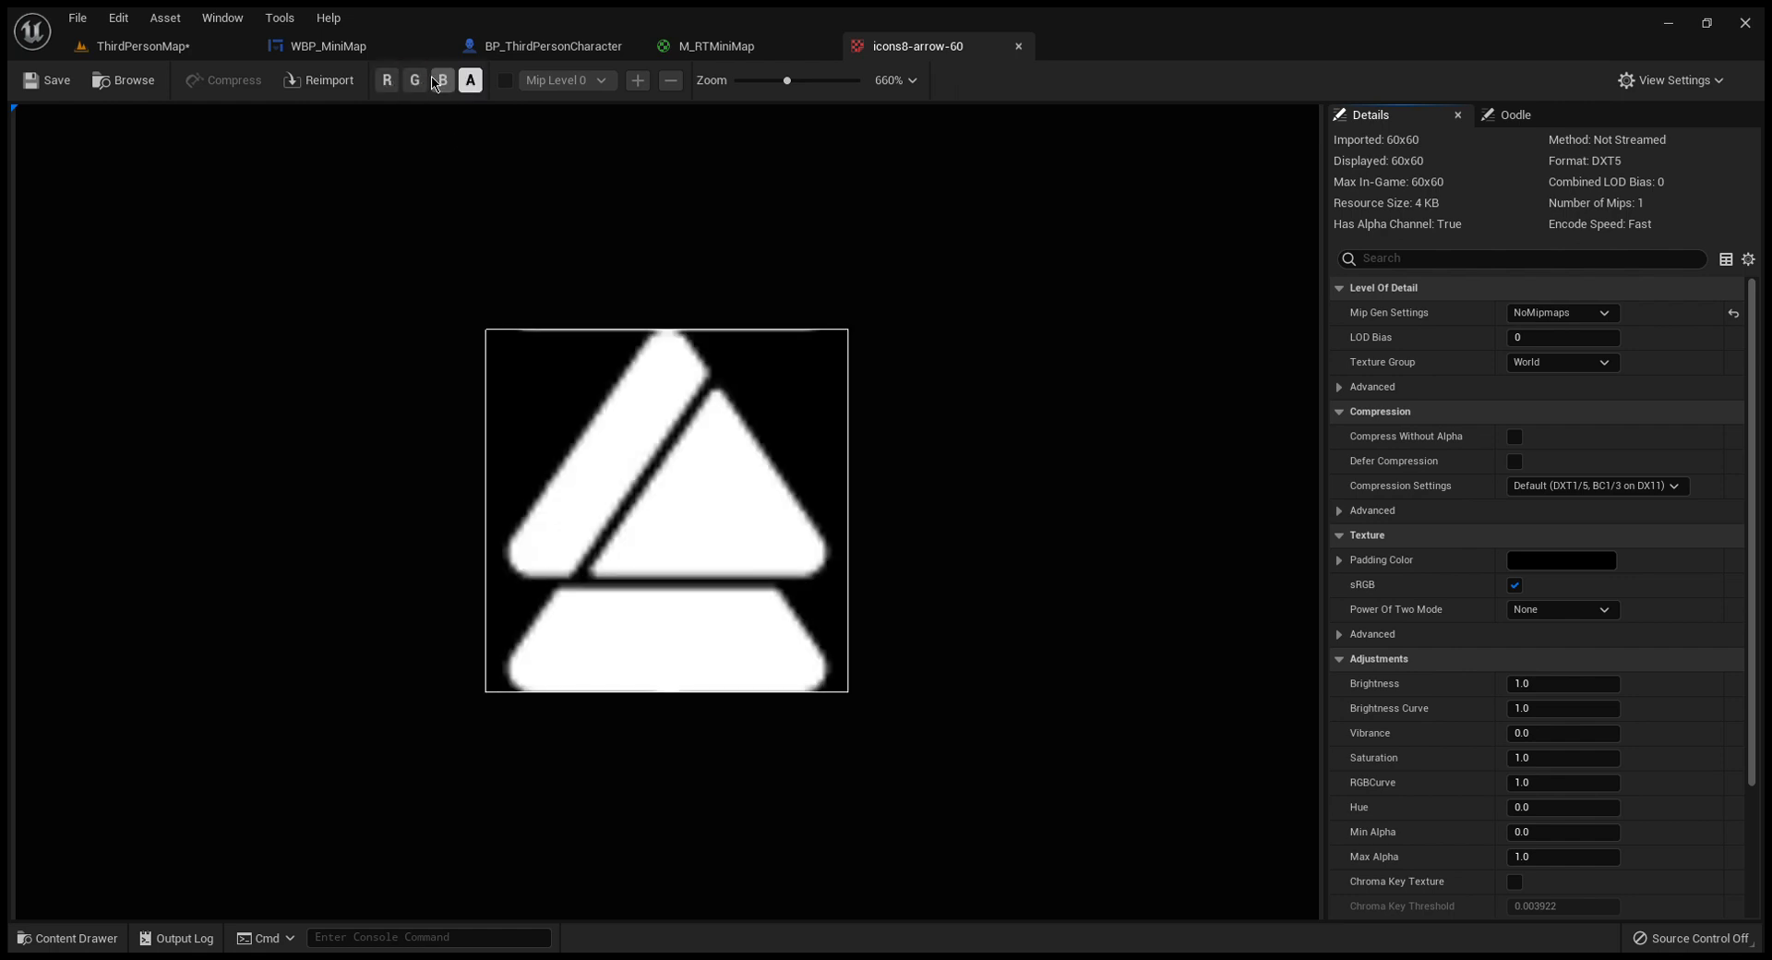
pyautogui.click(443, 81)
pyautogui.click(415, 81)
pyautogui.click(388, 81)
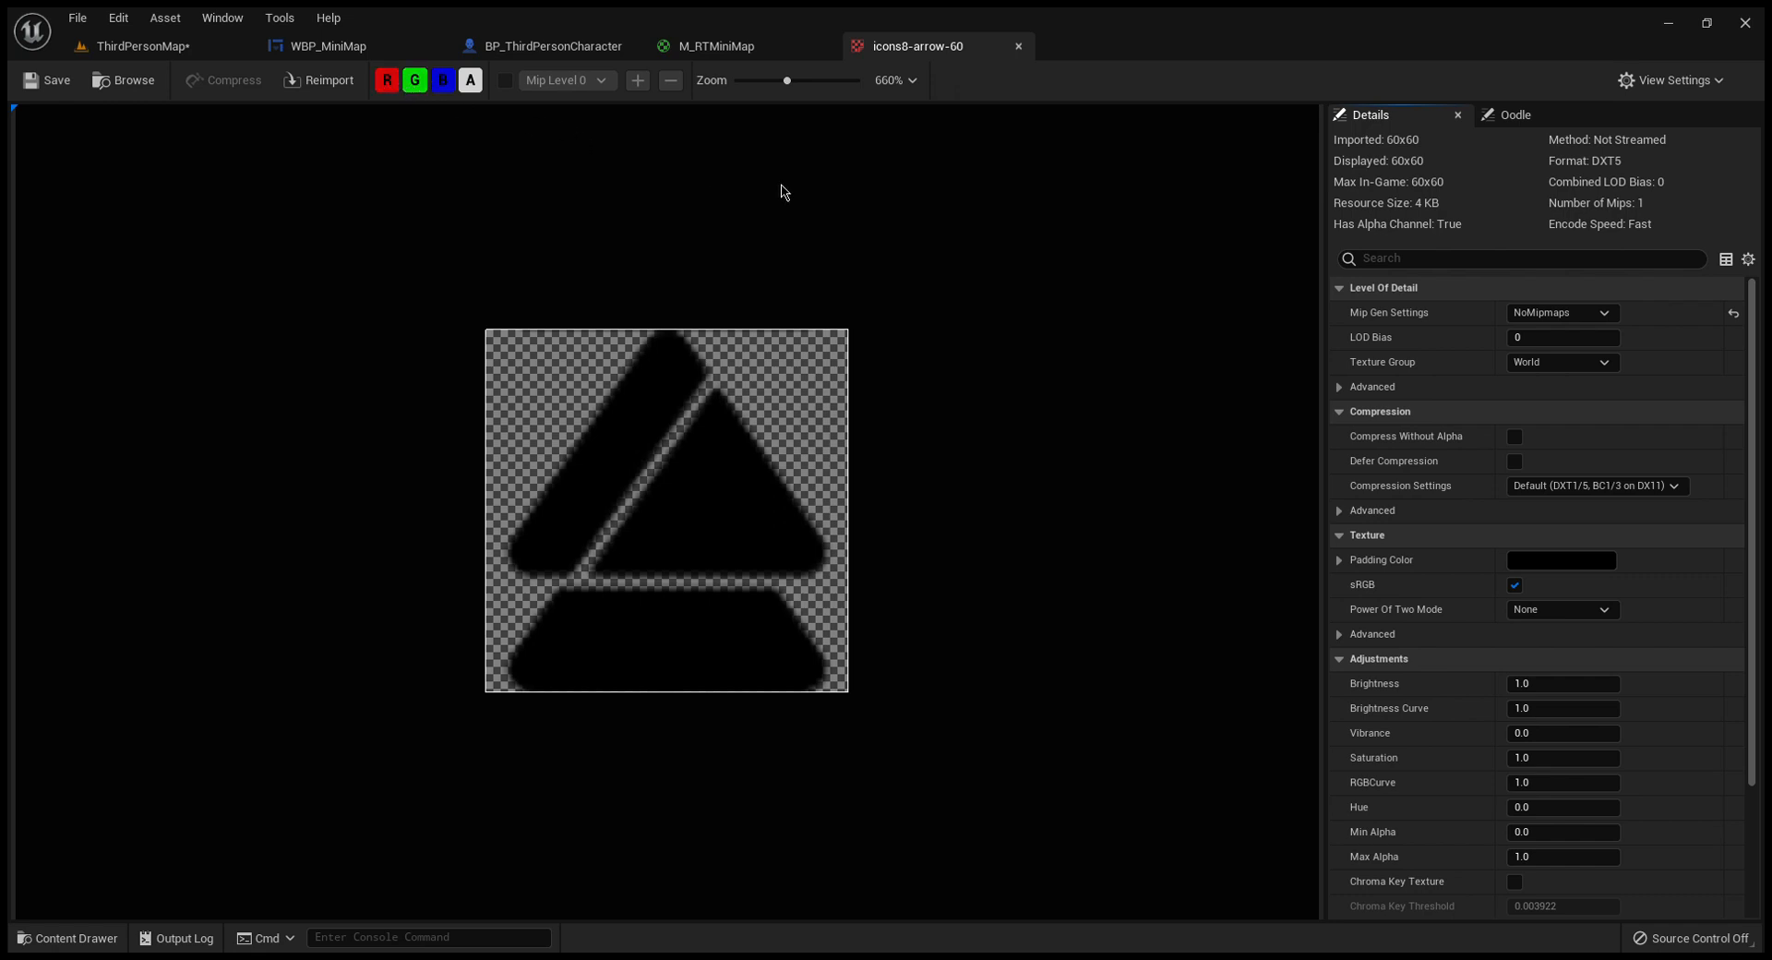
# - Create a material from the icons8-arrow-60 texture in the Content folder and name it M_Arrow
pyautogui.click(173, 48)
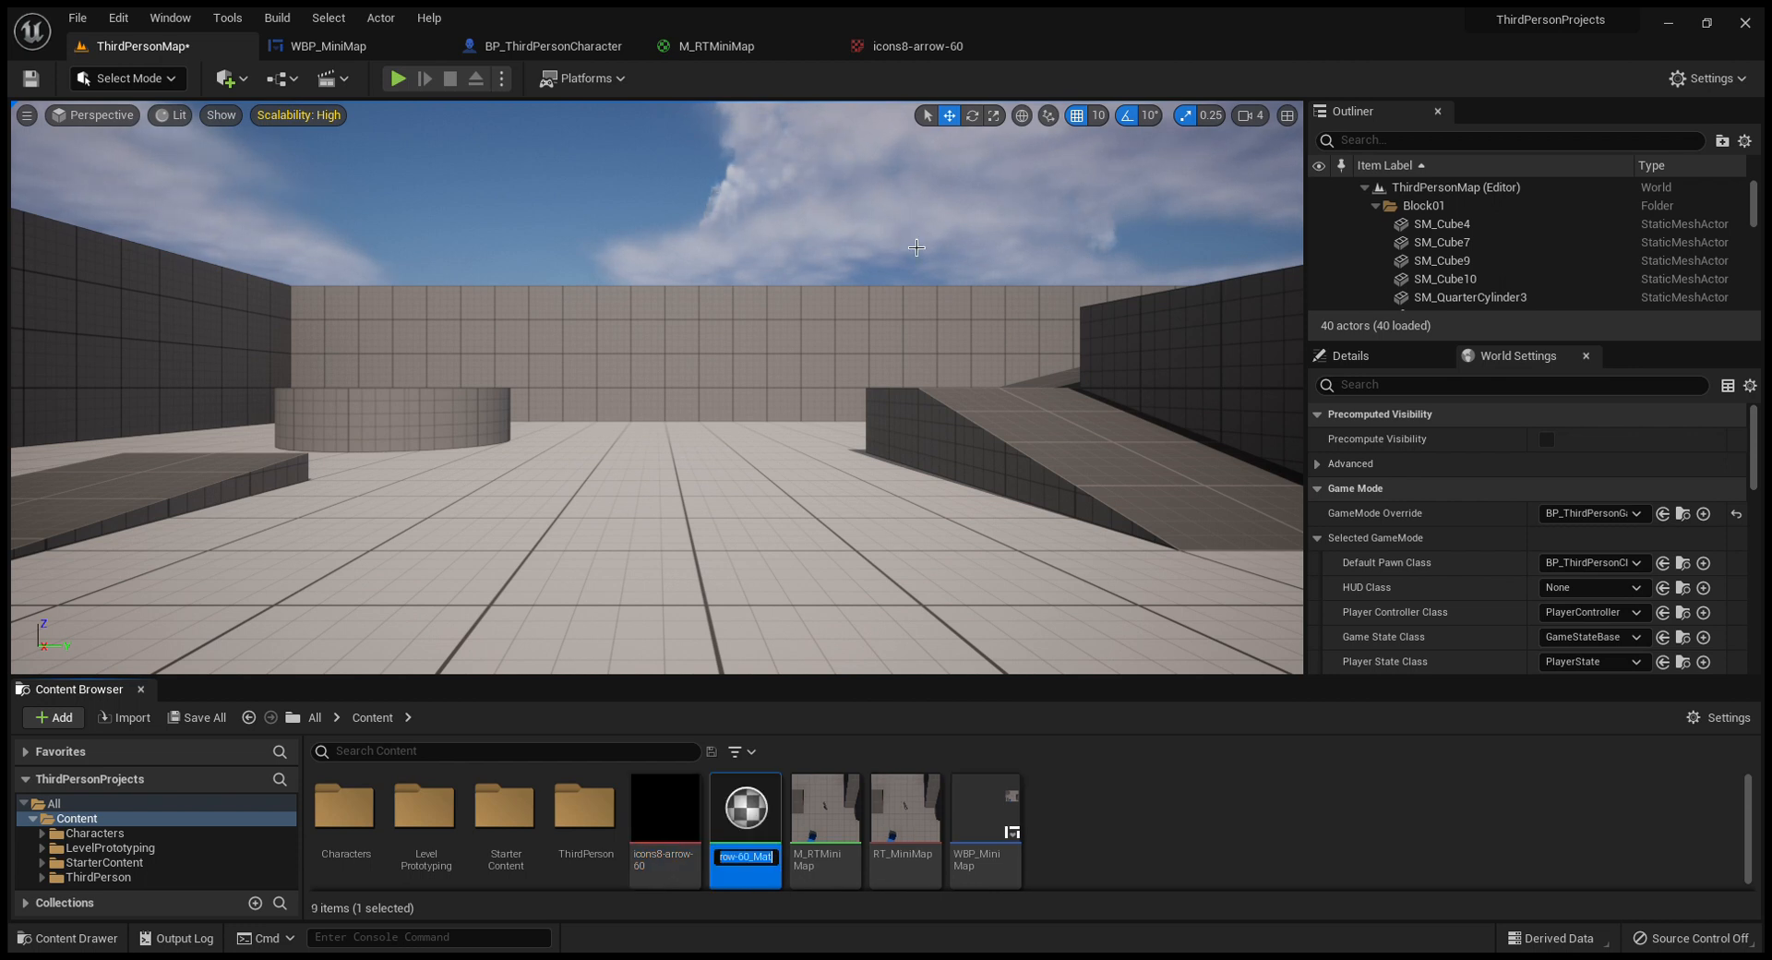
pyautogui.press('BackSpace')
pyautogui.write('M')
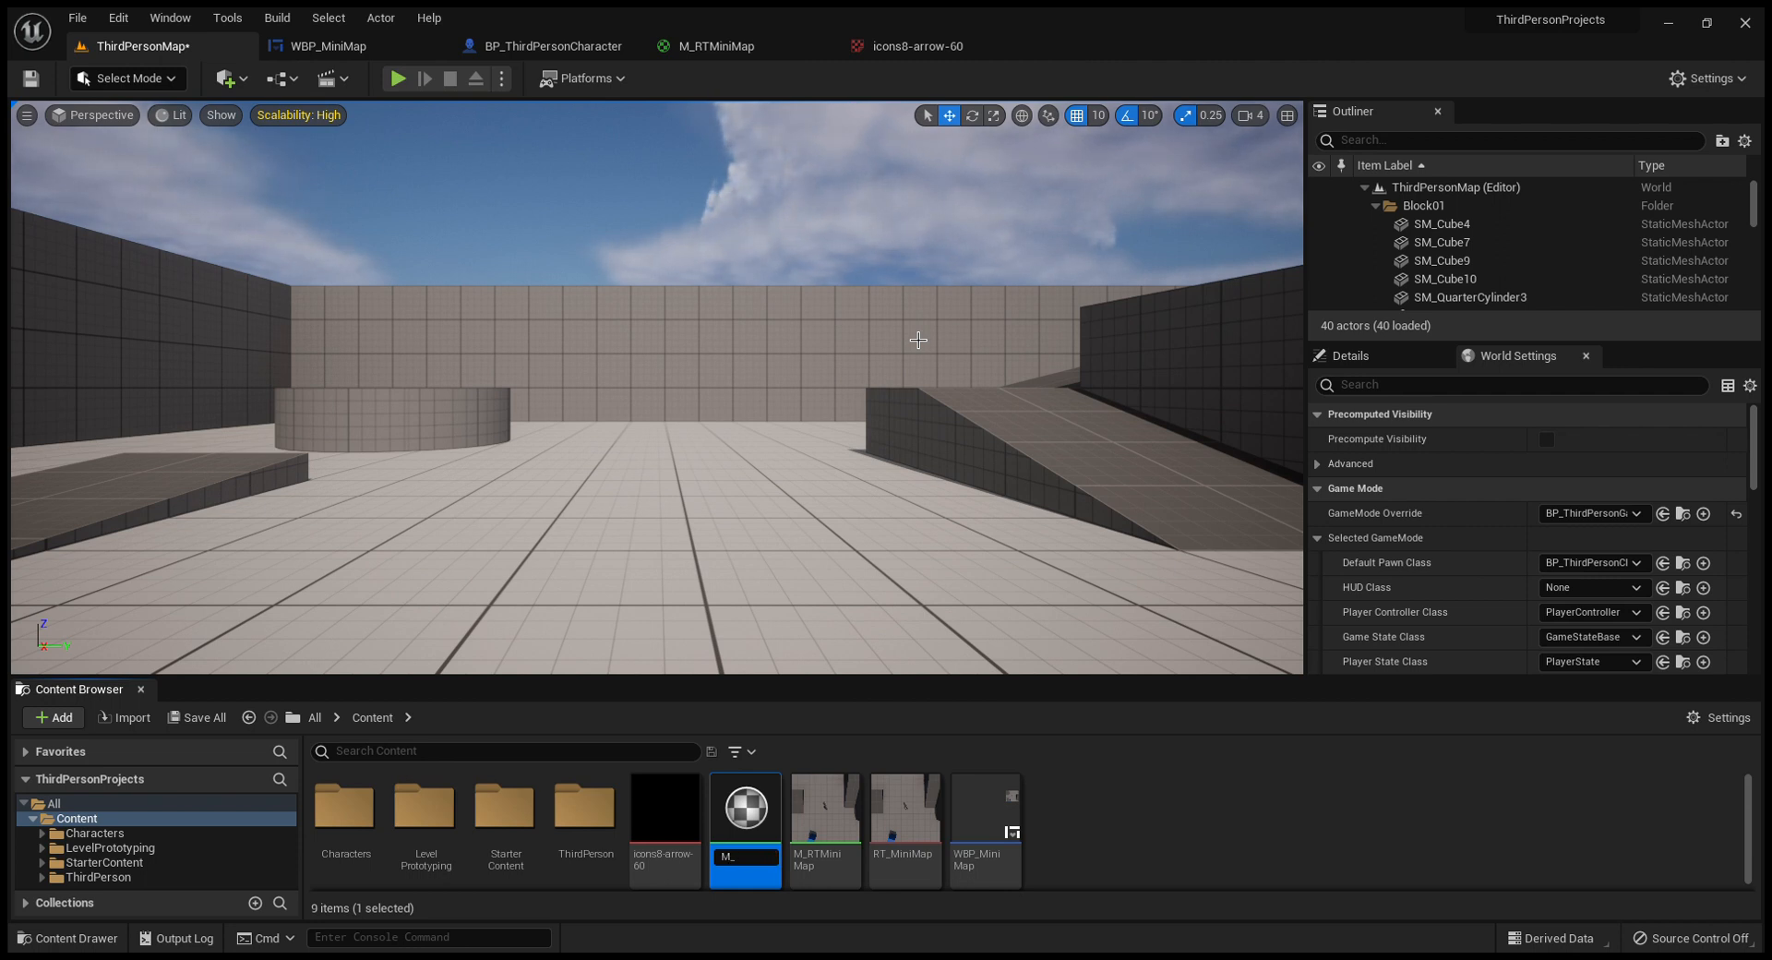
pyautogui.write('_Arrow')
pyautogui.press('Return')
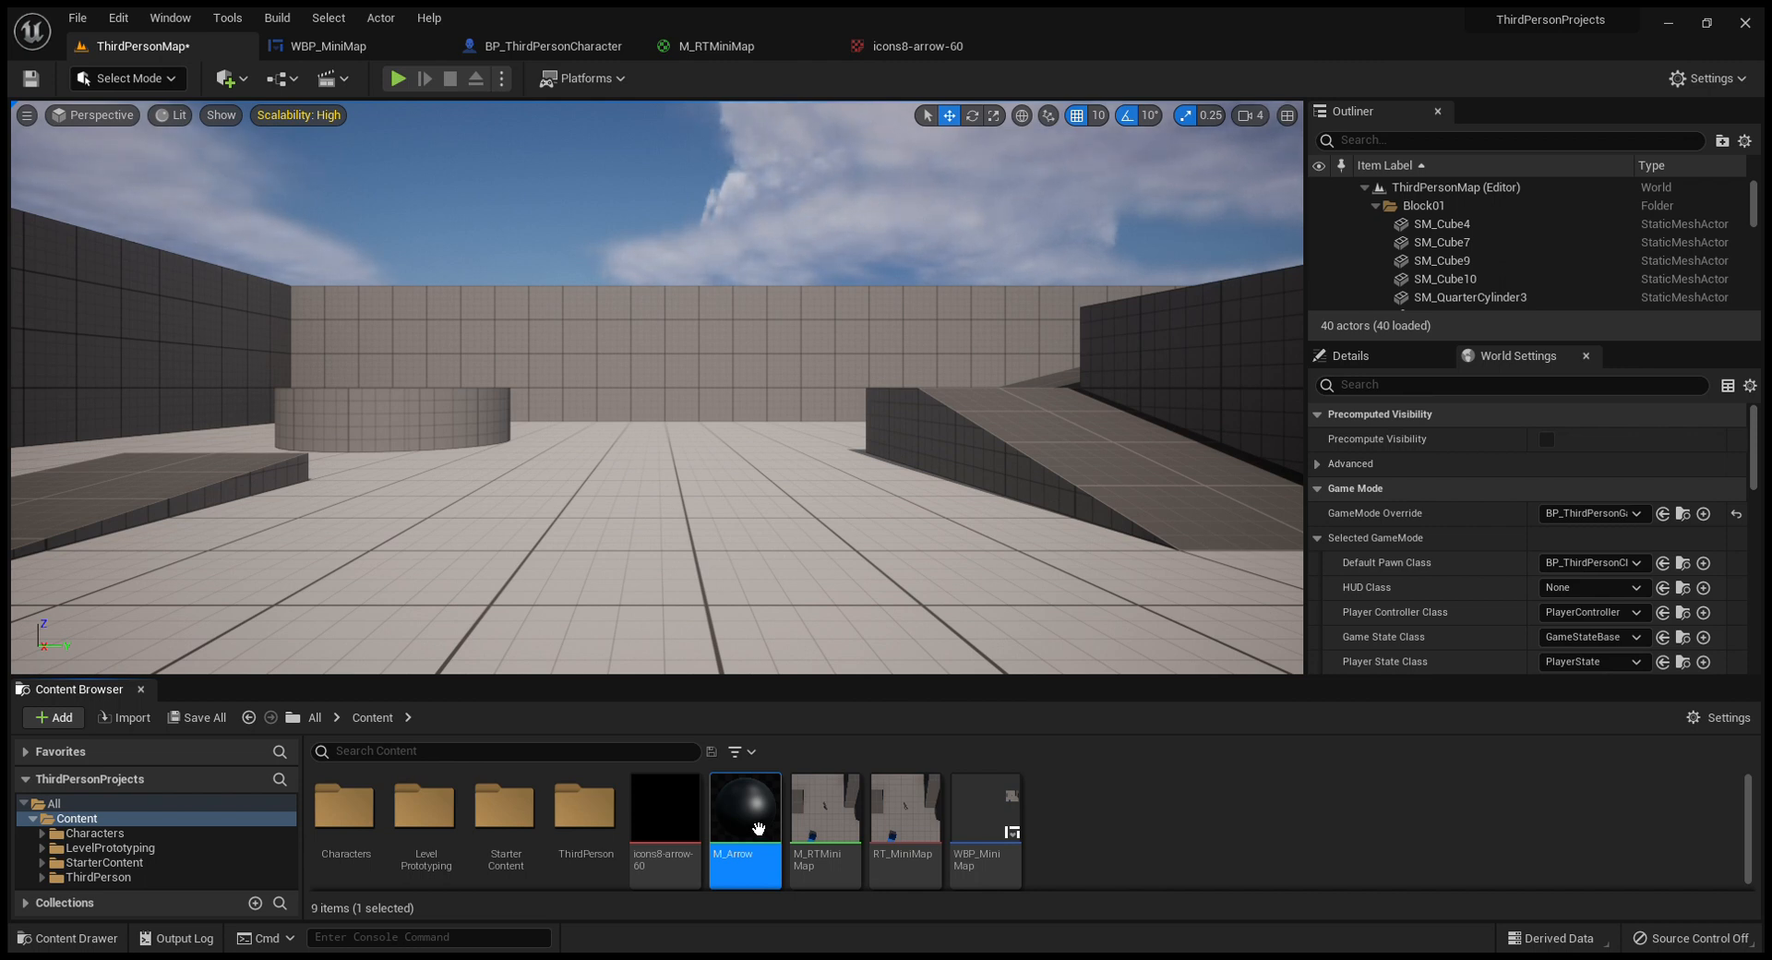
# - Open the M_Arrow material, move the Texture Sample node farther from the result node, and preview the material on a plane
pyautogui.doubleClick(758, 827)
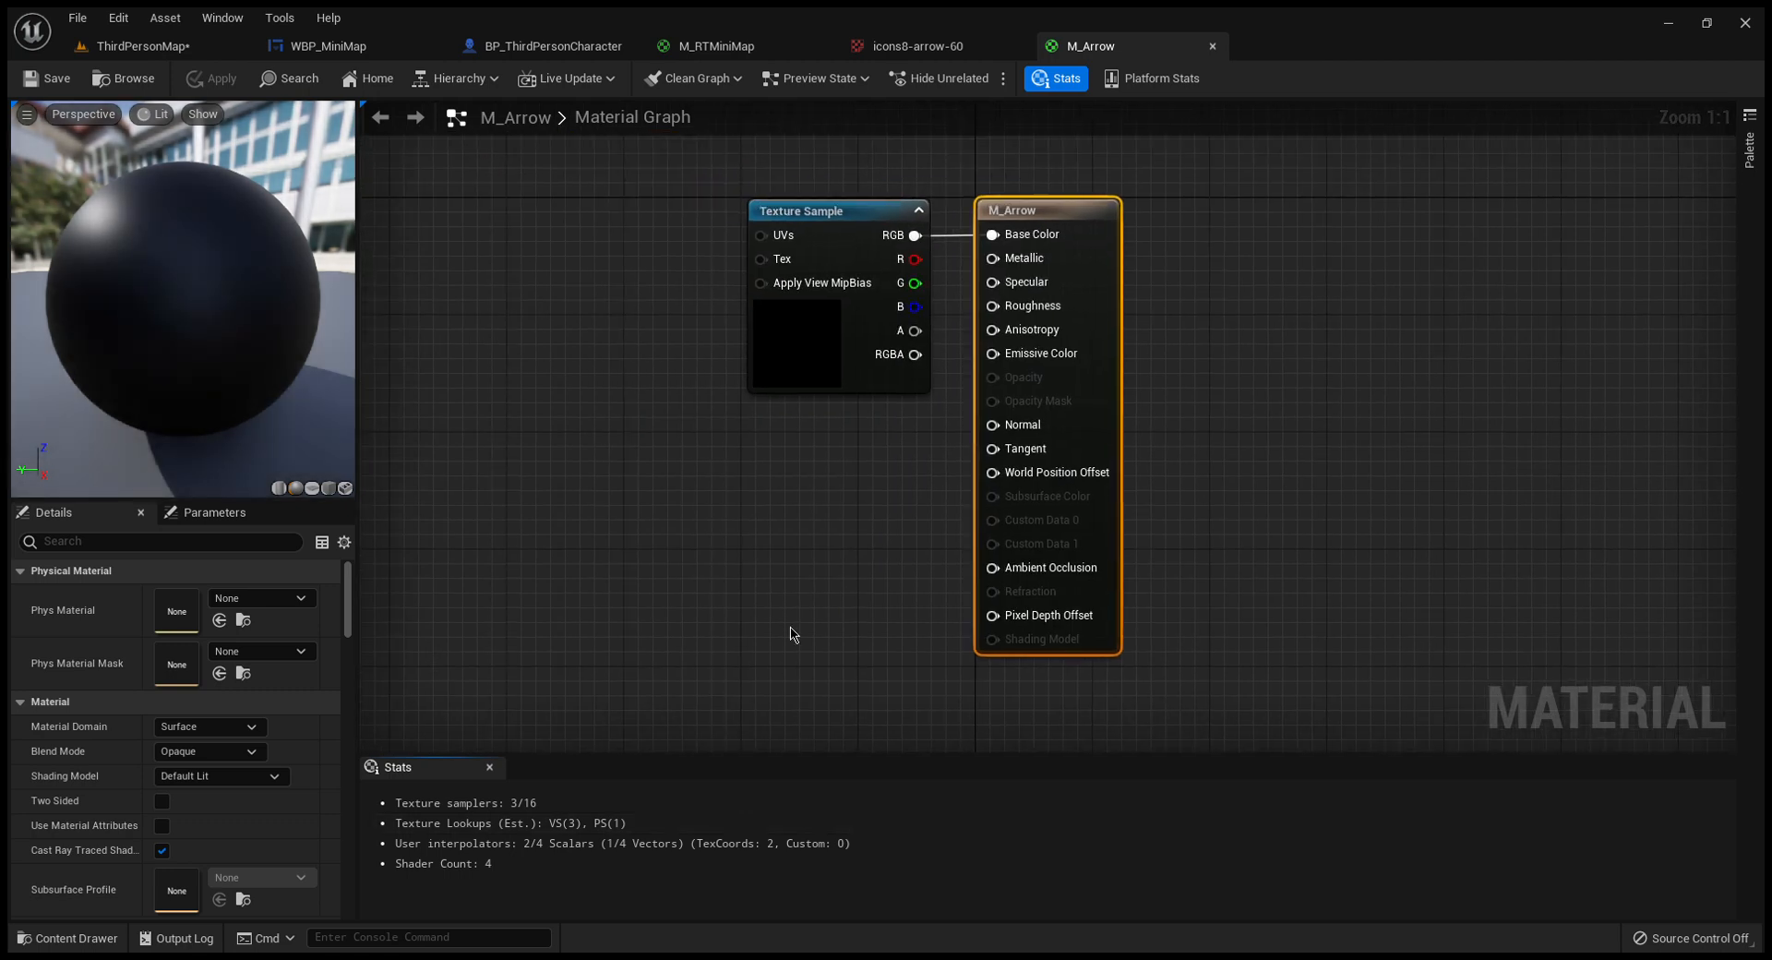
pyautogui.moveTo(820, 216); pyautogui.dragTo(784, 216)
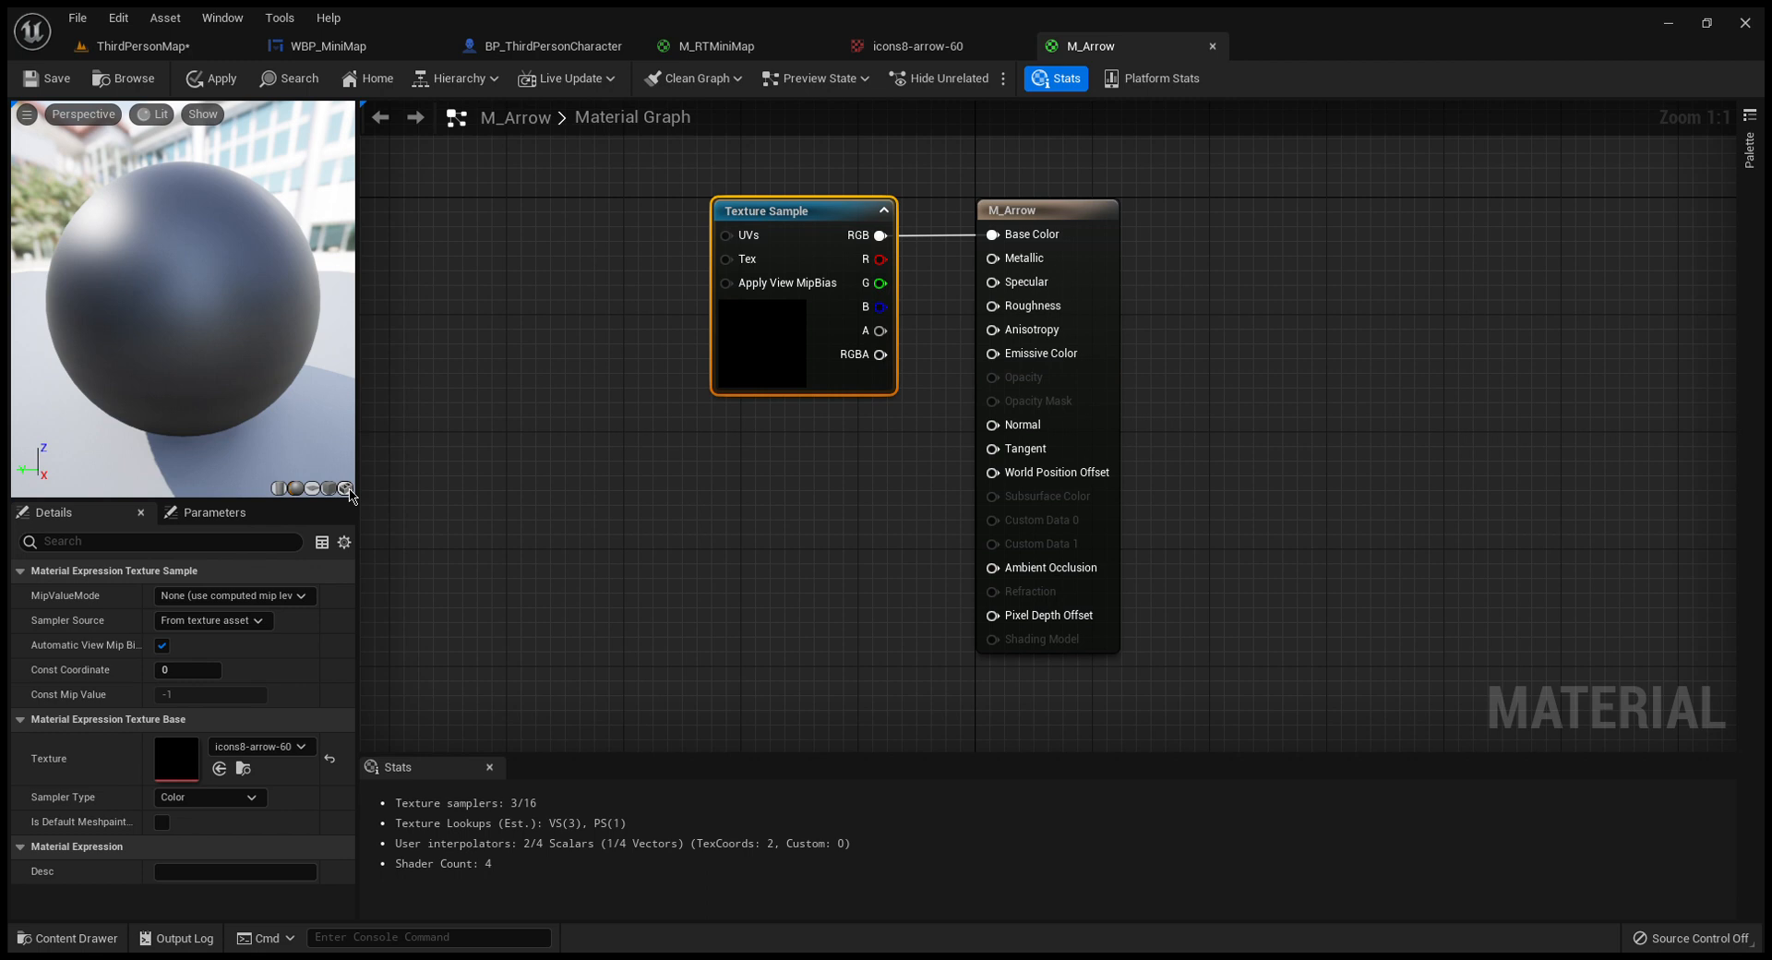
pyautogui.click(314, 489)
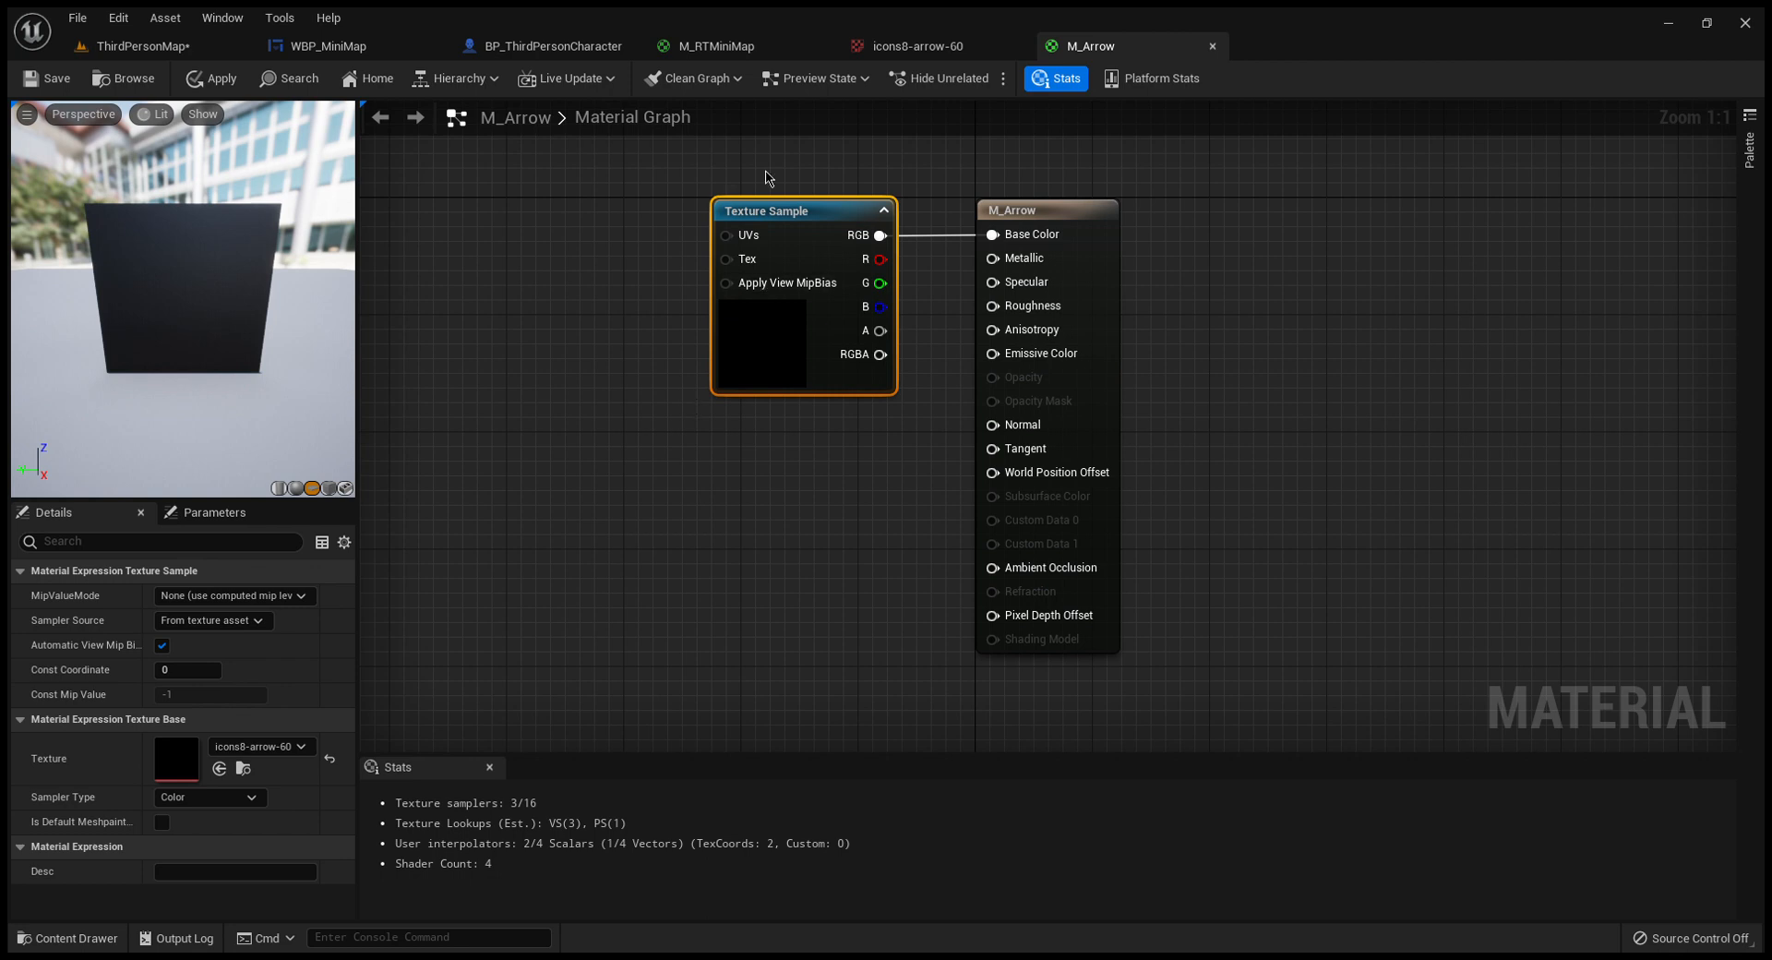
# - Replace the existing Texture Sample node with a new one using icons8-arrow-60, placed beside the M_Arrow result node
pyautogui.keyDown('alt'); pyautogui.click(895, 253); pyautogui.keyUp('alt')
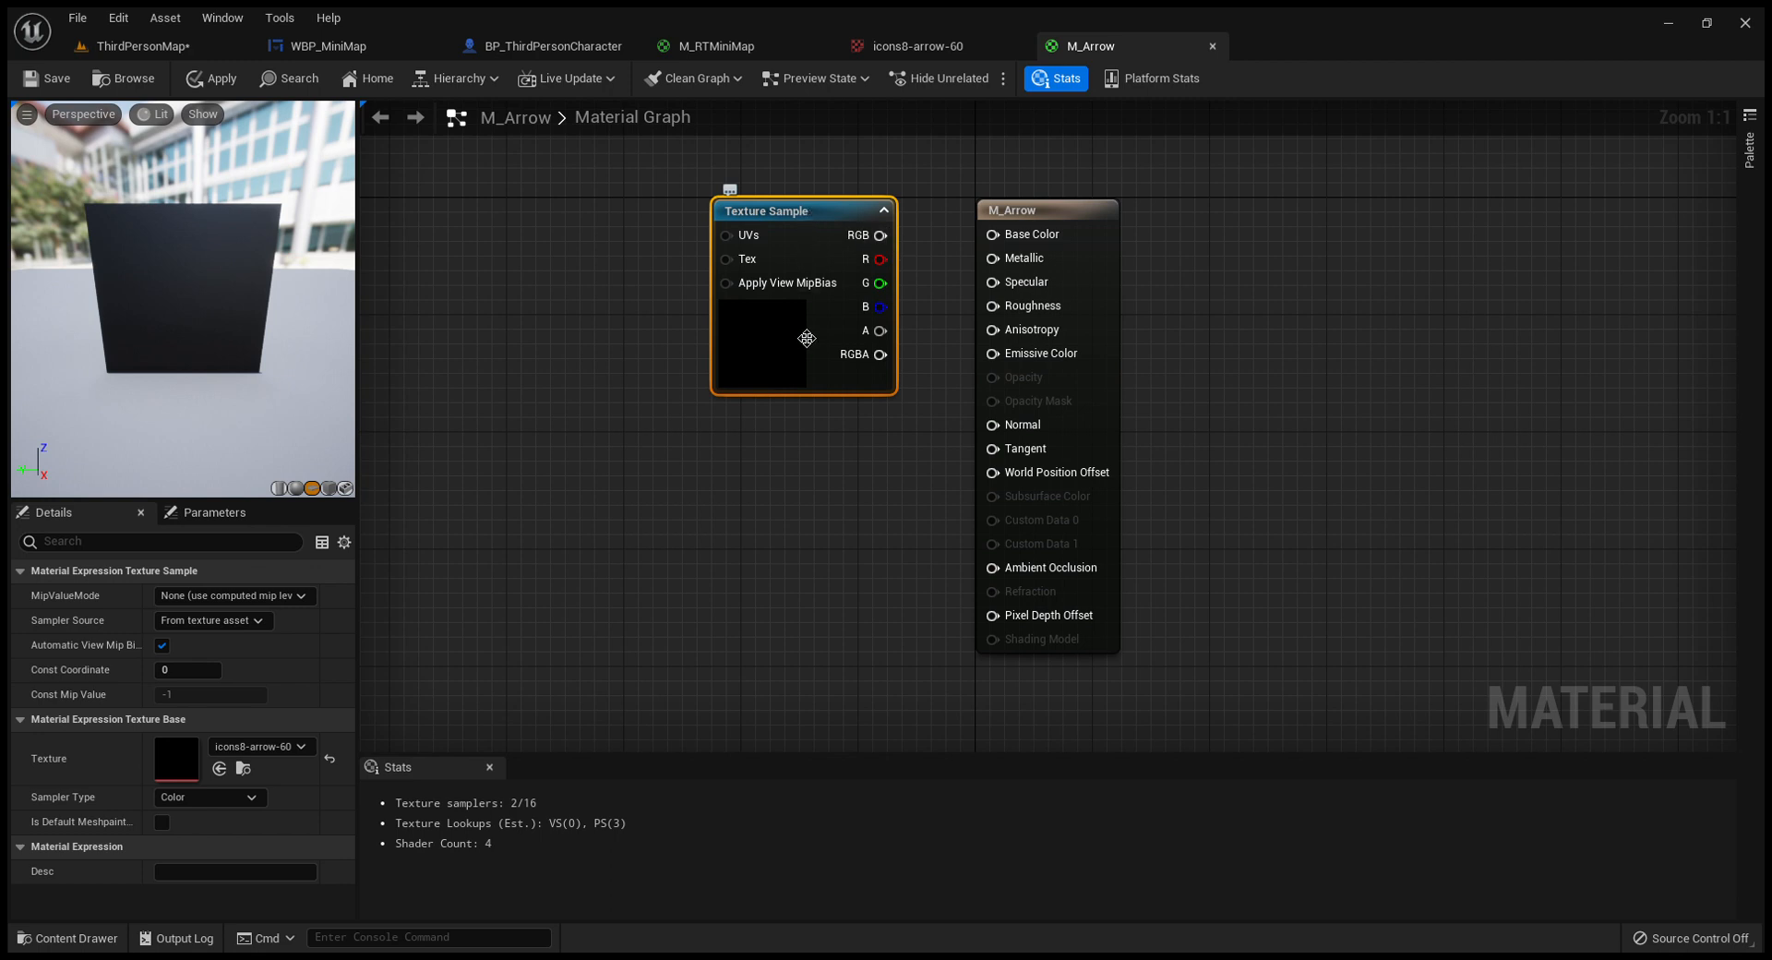
pyautogui.press('Delete')
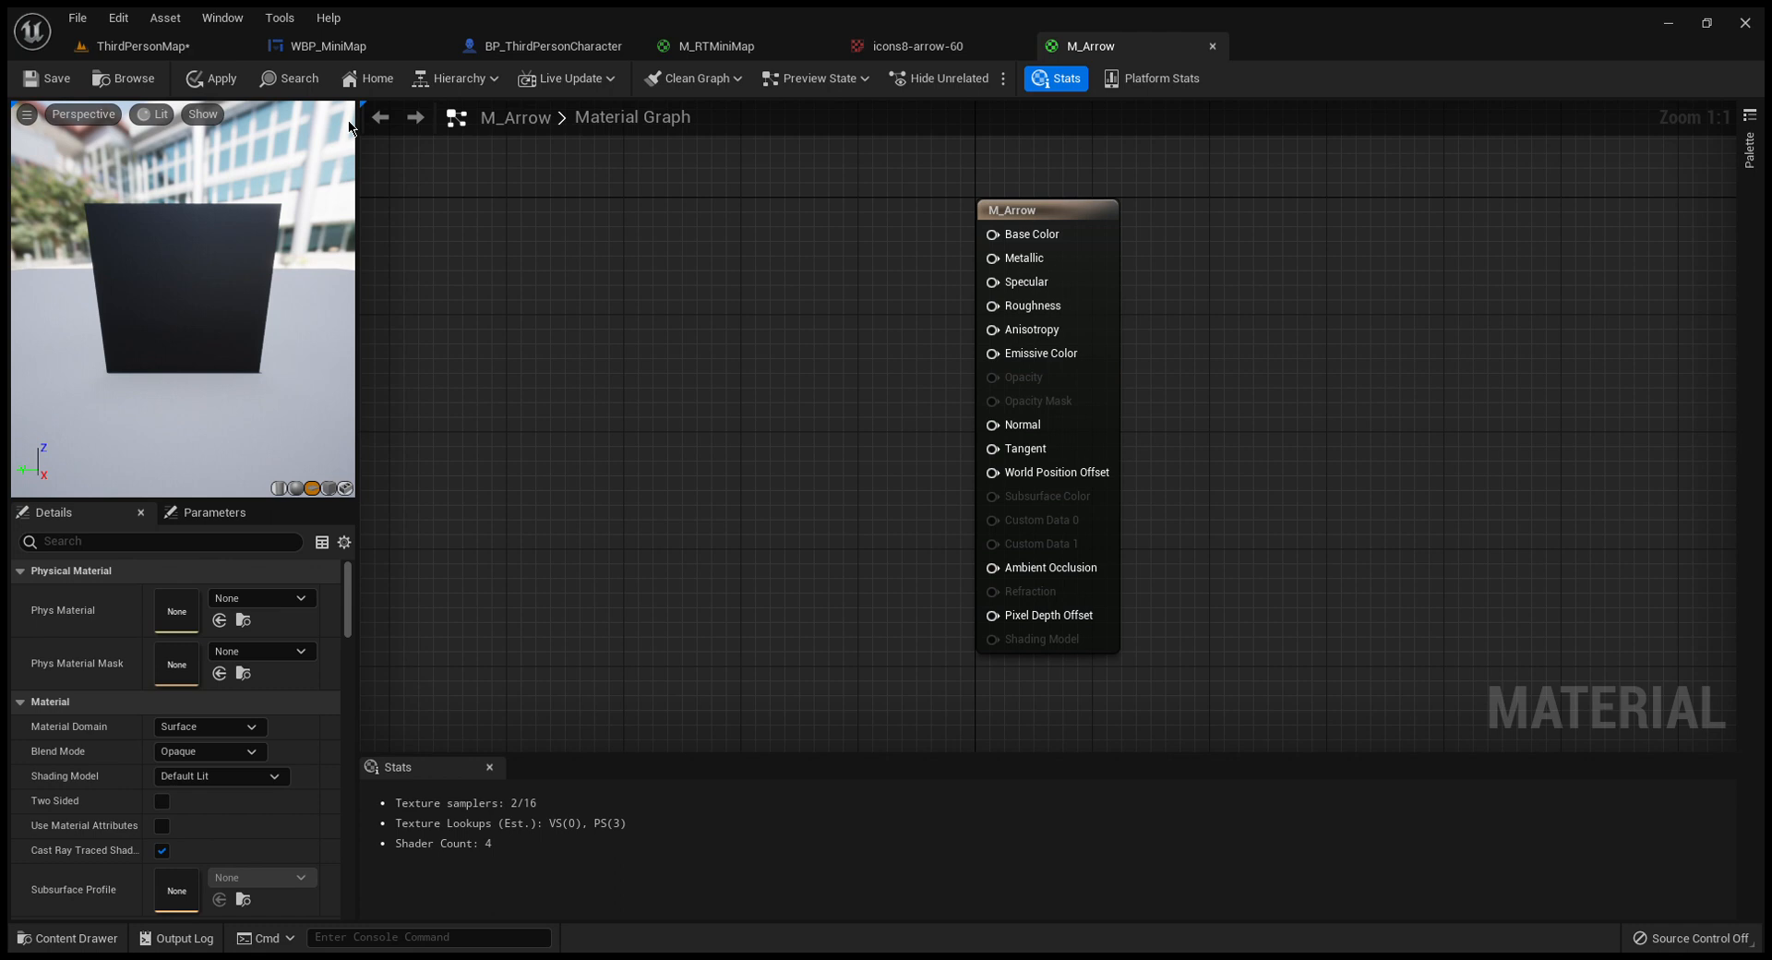
pyautogui.click(191, 55)
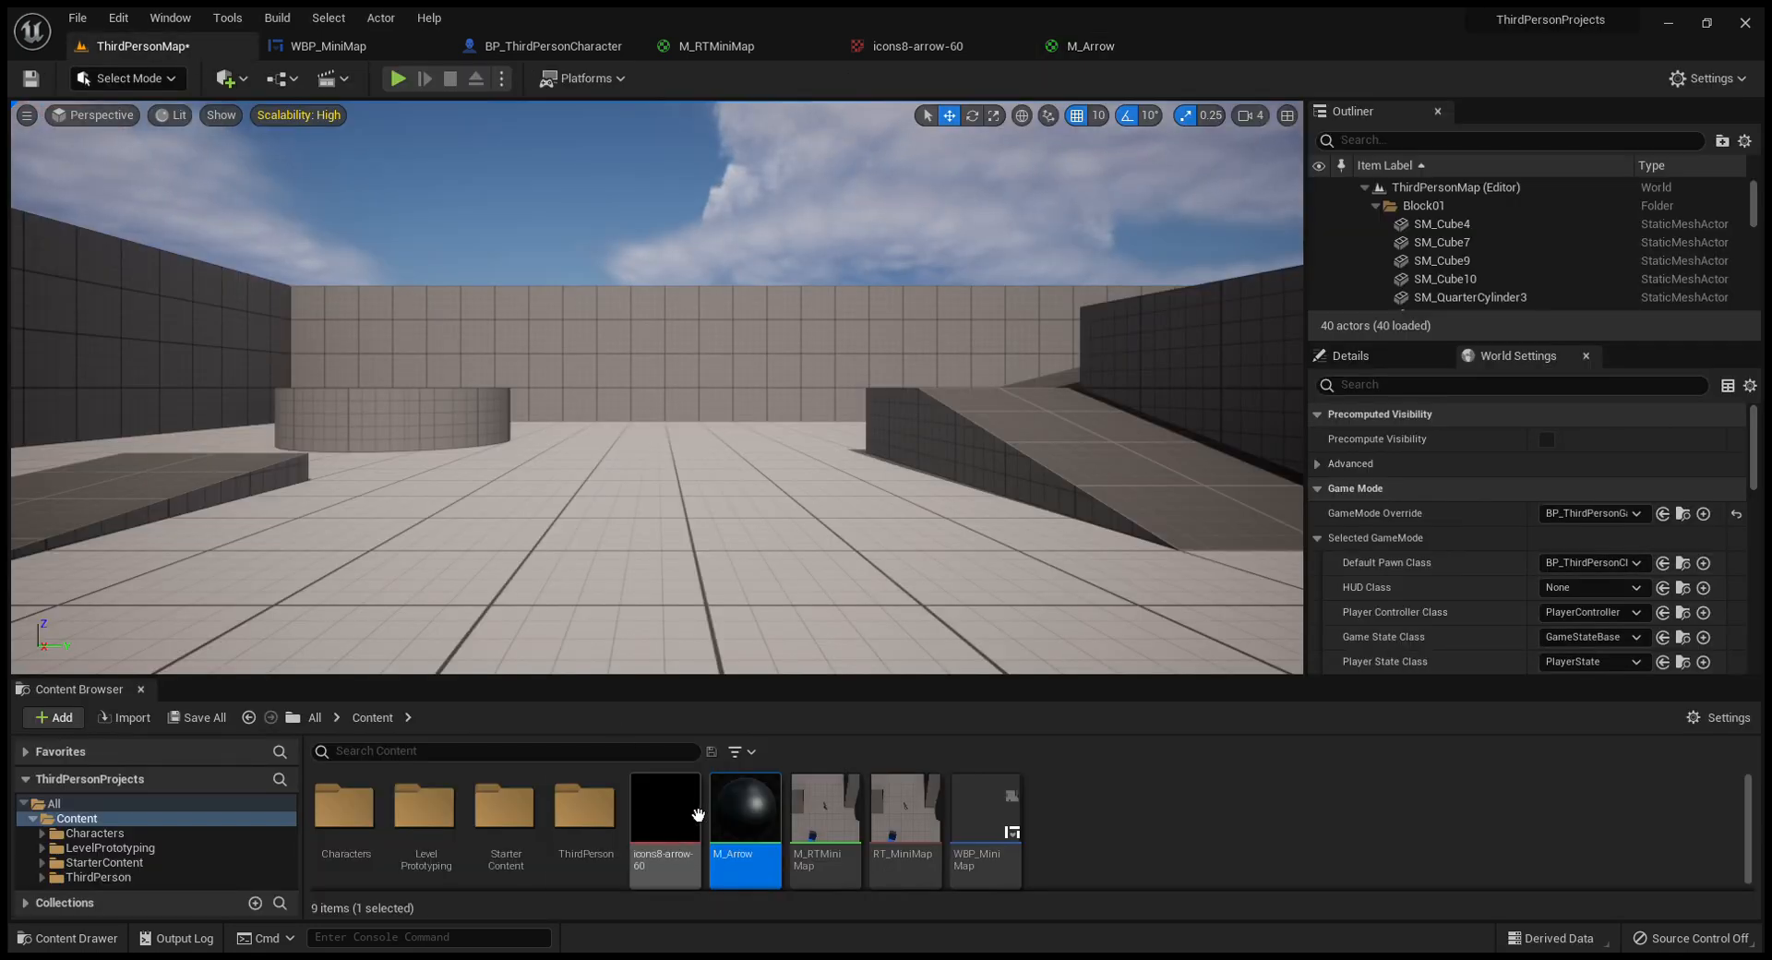
pyautogui.click(681, 827)
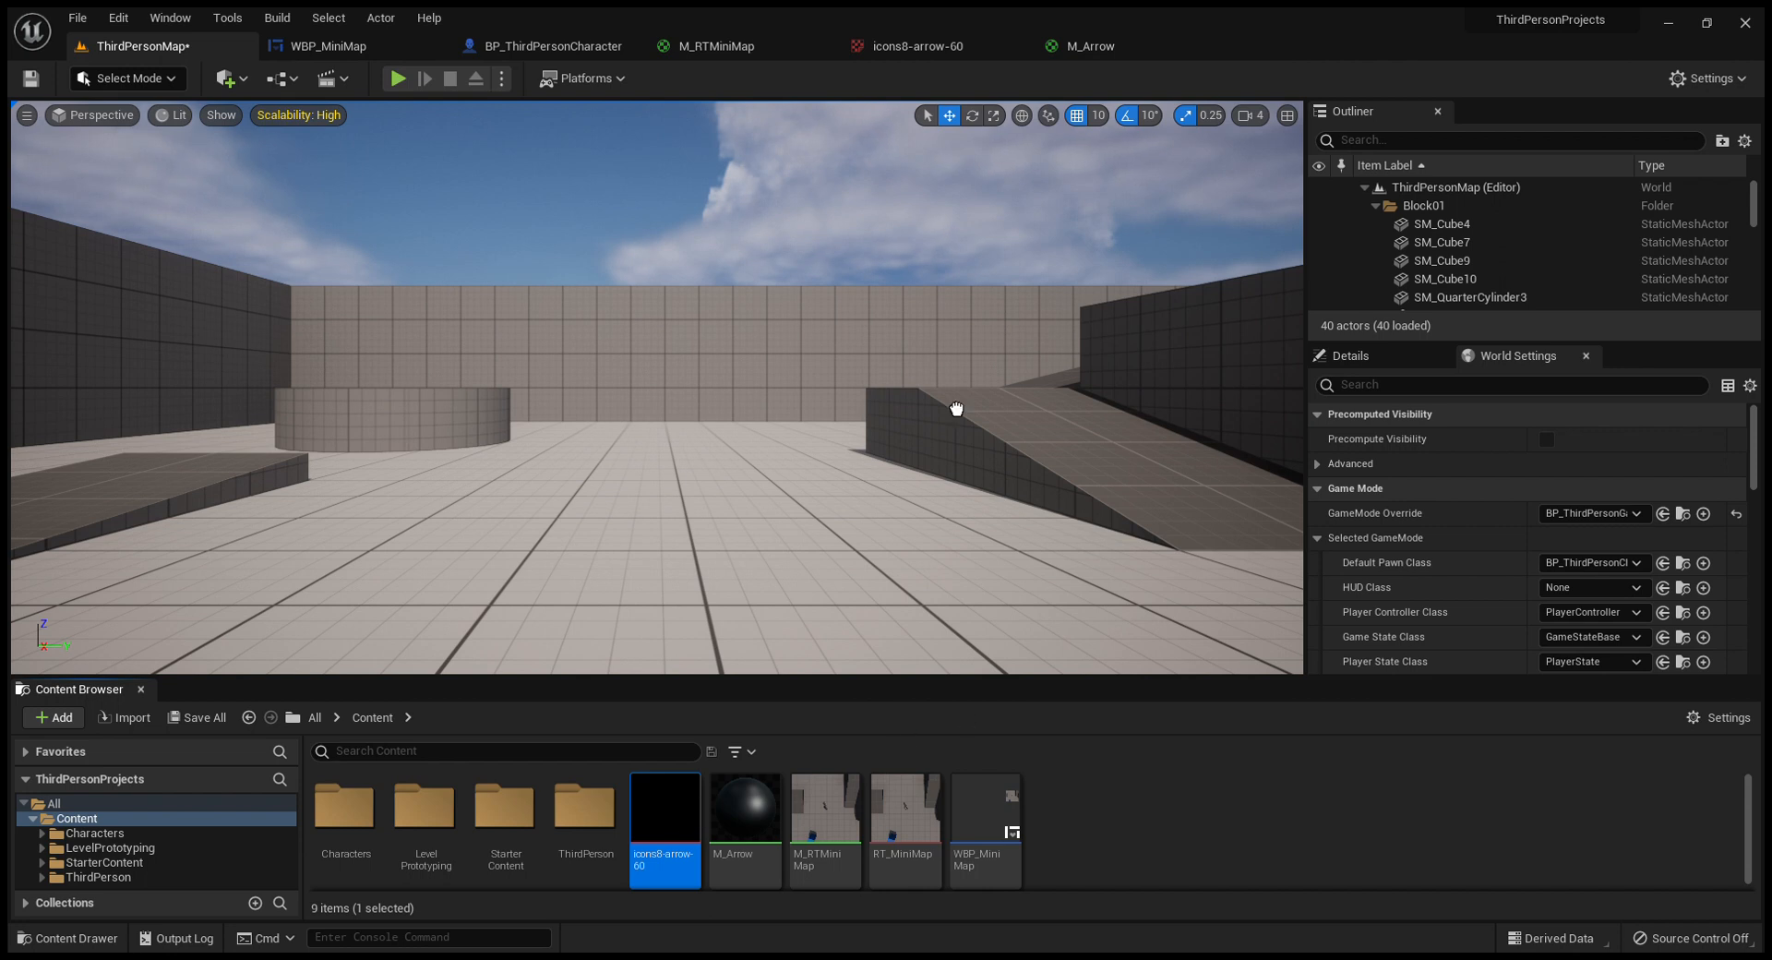
pyautogui.click(1103, 57)
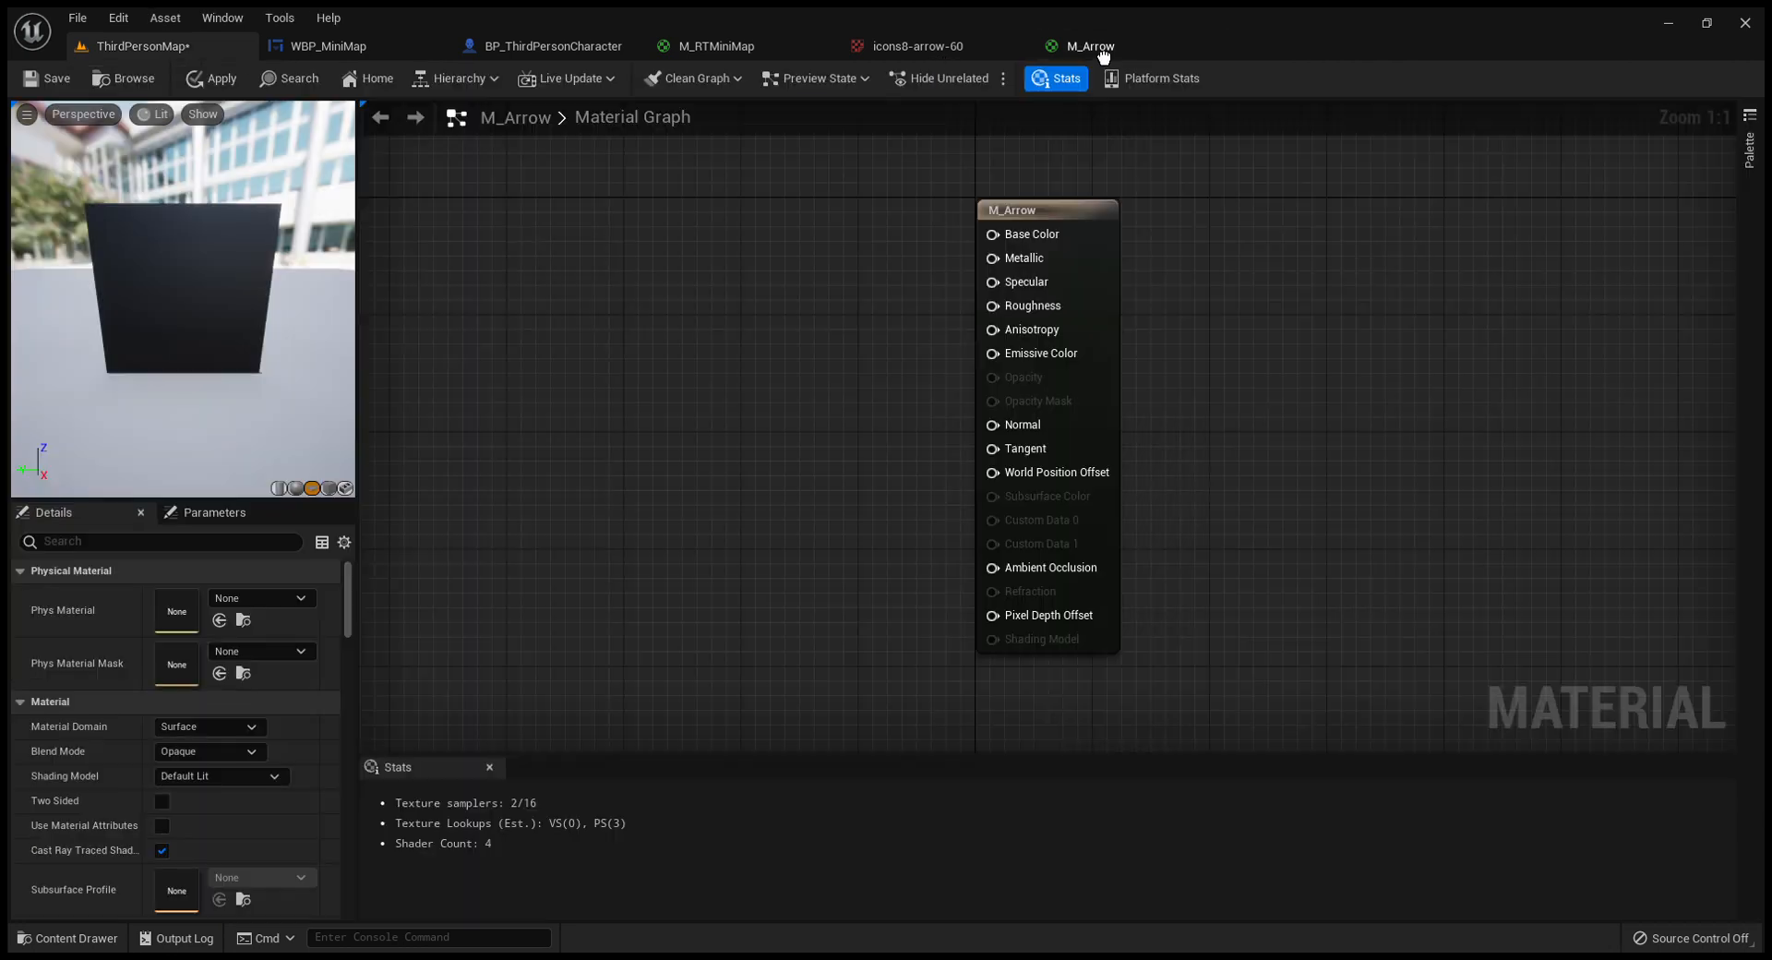
pyautogui.click(700, 253)
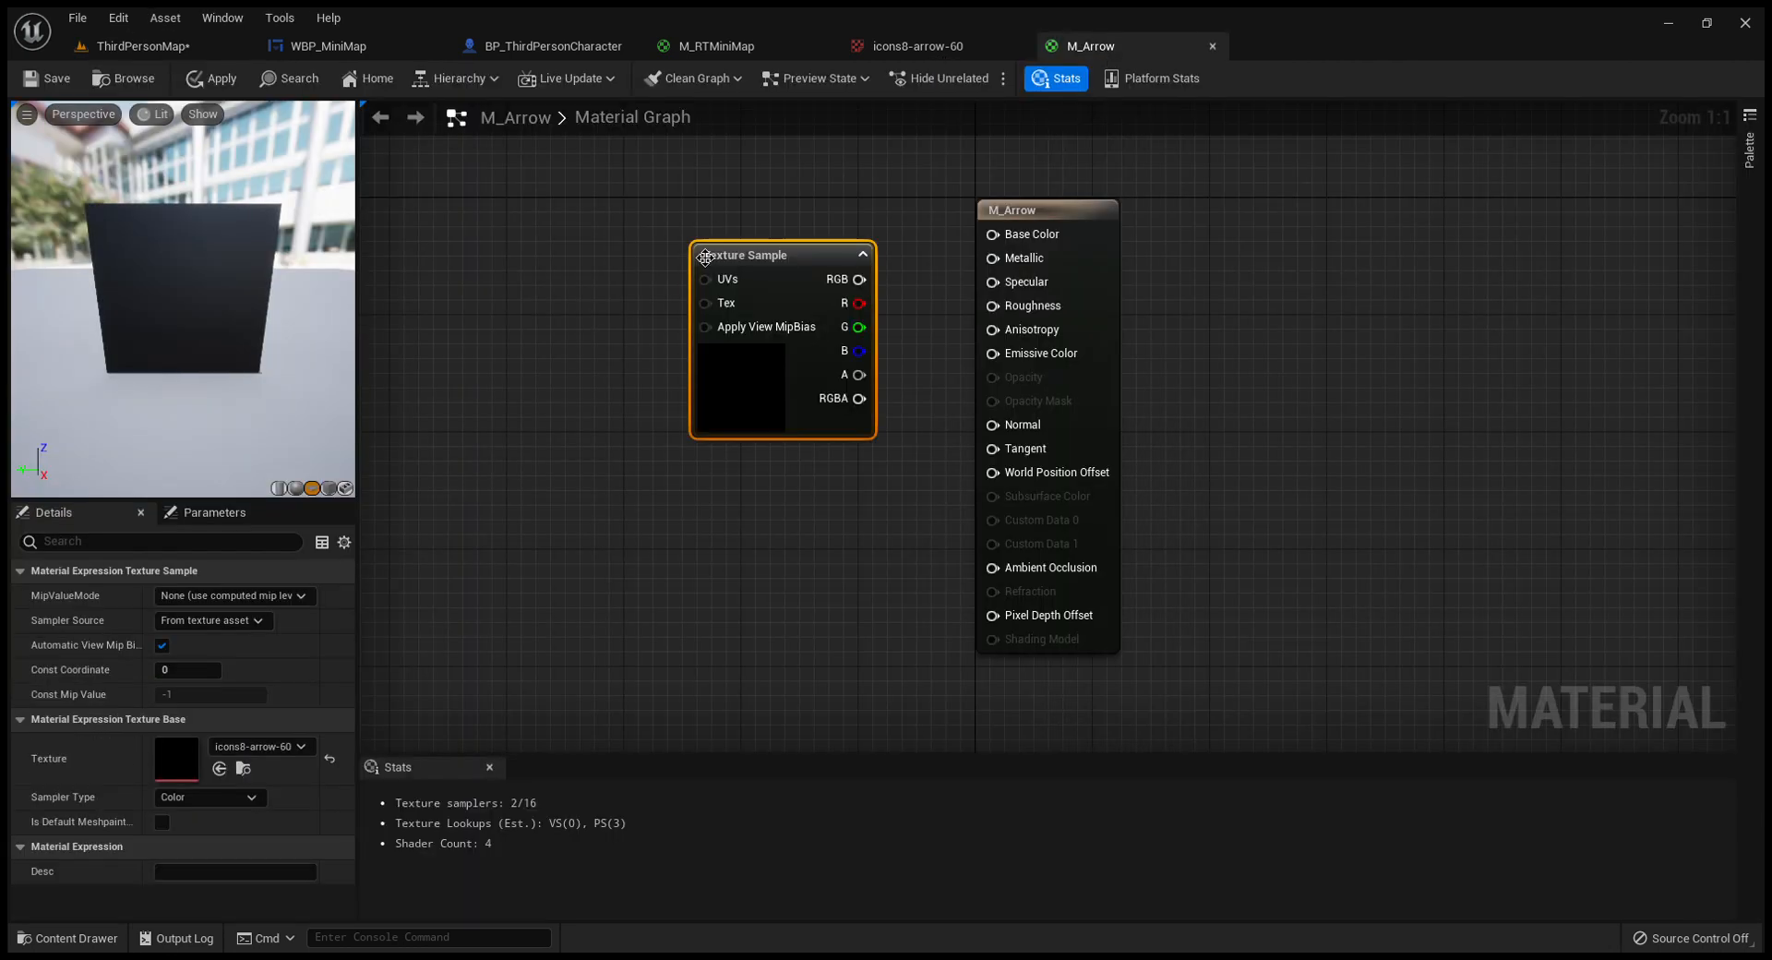
pyautogui.moveTo(777, 254); pyautogui.dragTo(755, 212)
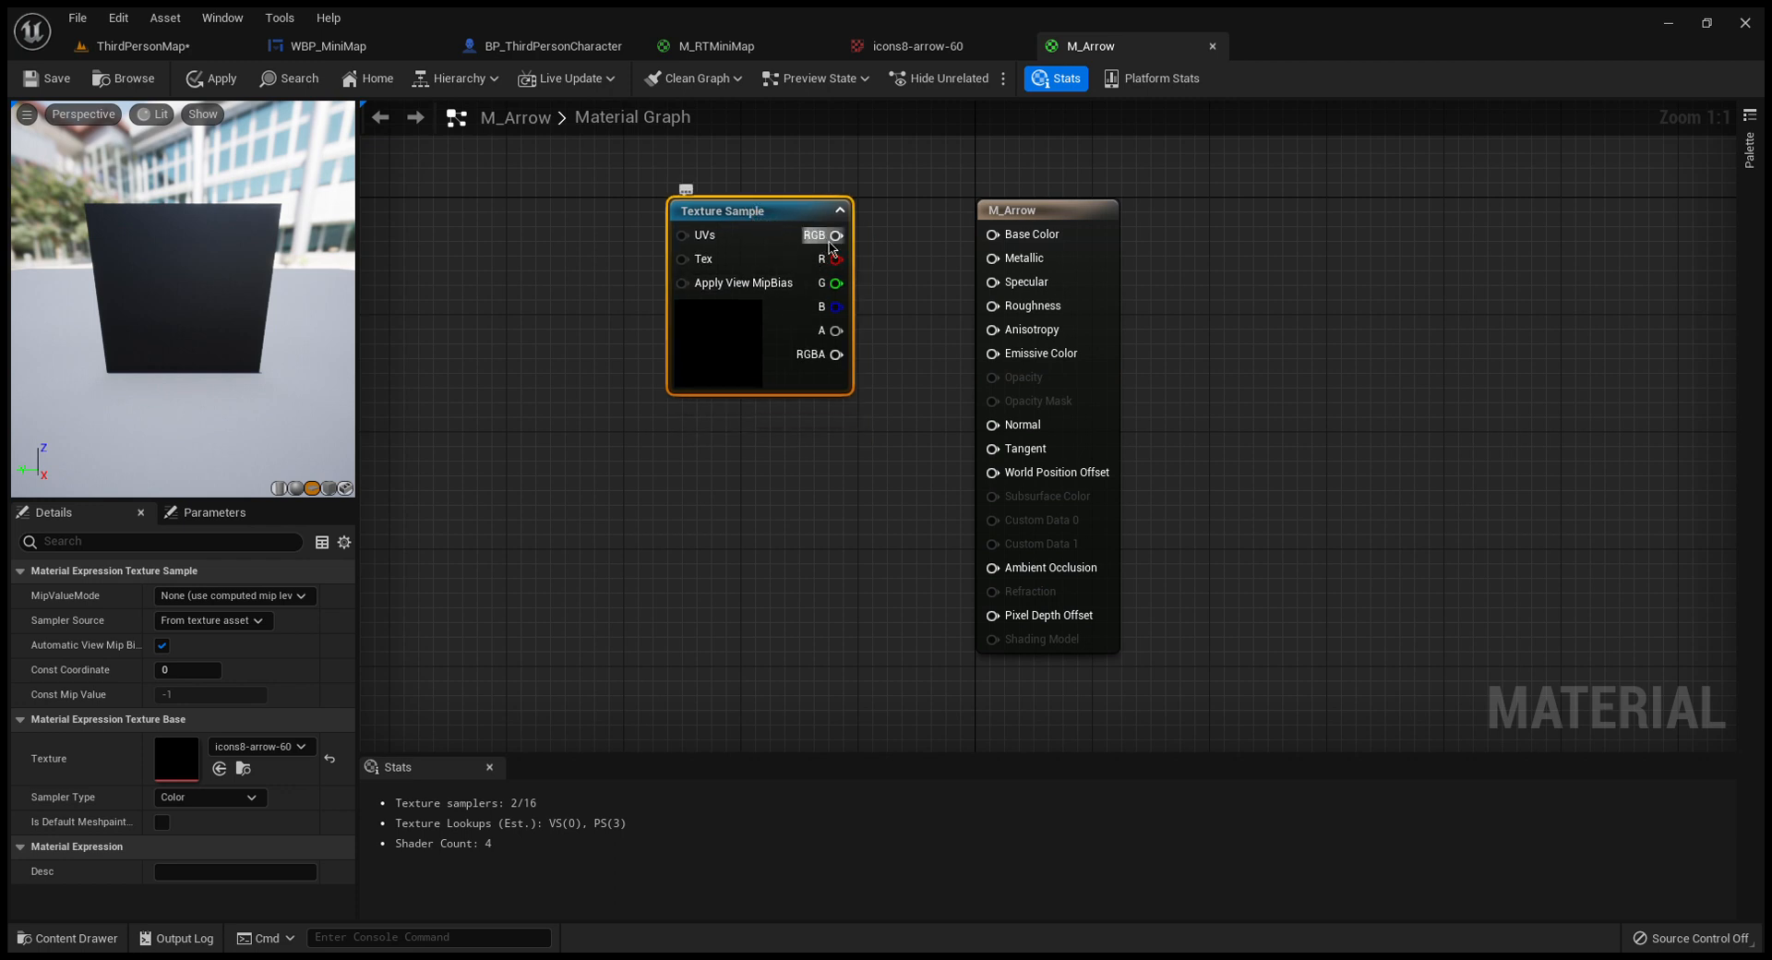
# - Try wiring the Texture Sample's RGB output to Base Color, and break that connection
pyautogui.moveTo(833, 244); pyautogui.dragTo(994, 237)
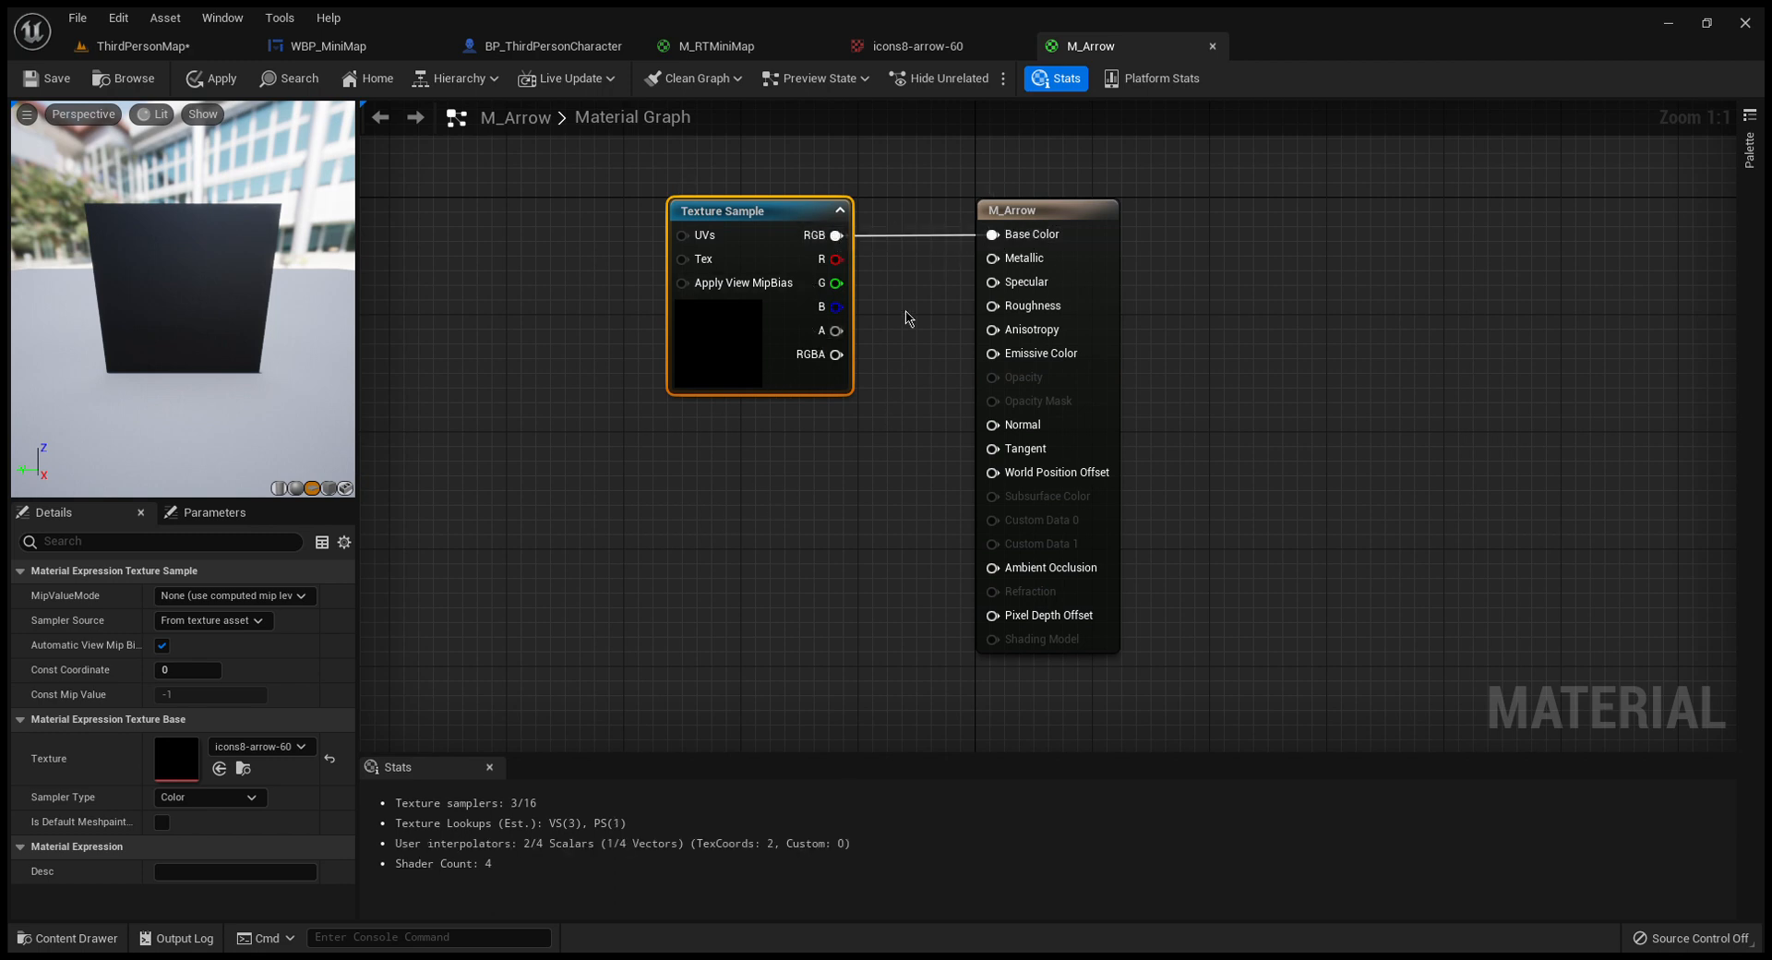
pyautogui.keyDown('alt'); pyautogui.click(853, 248); pyautogui.keyUp('alt')
# - Set the M_Arrow material's Blend Mode to Masked and connect the Texture Sample's A output to Opacity Mask
pyautogui.click(1046, 218)
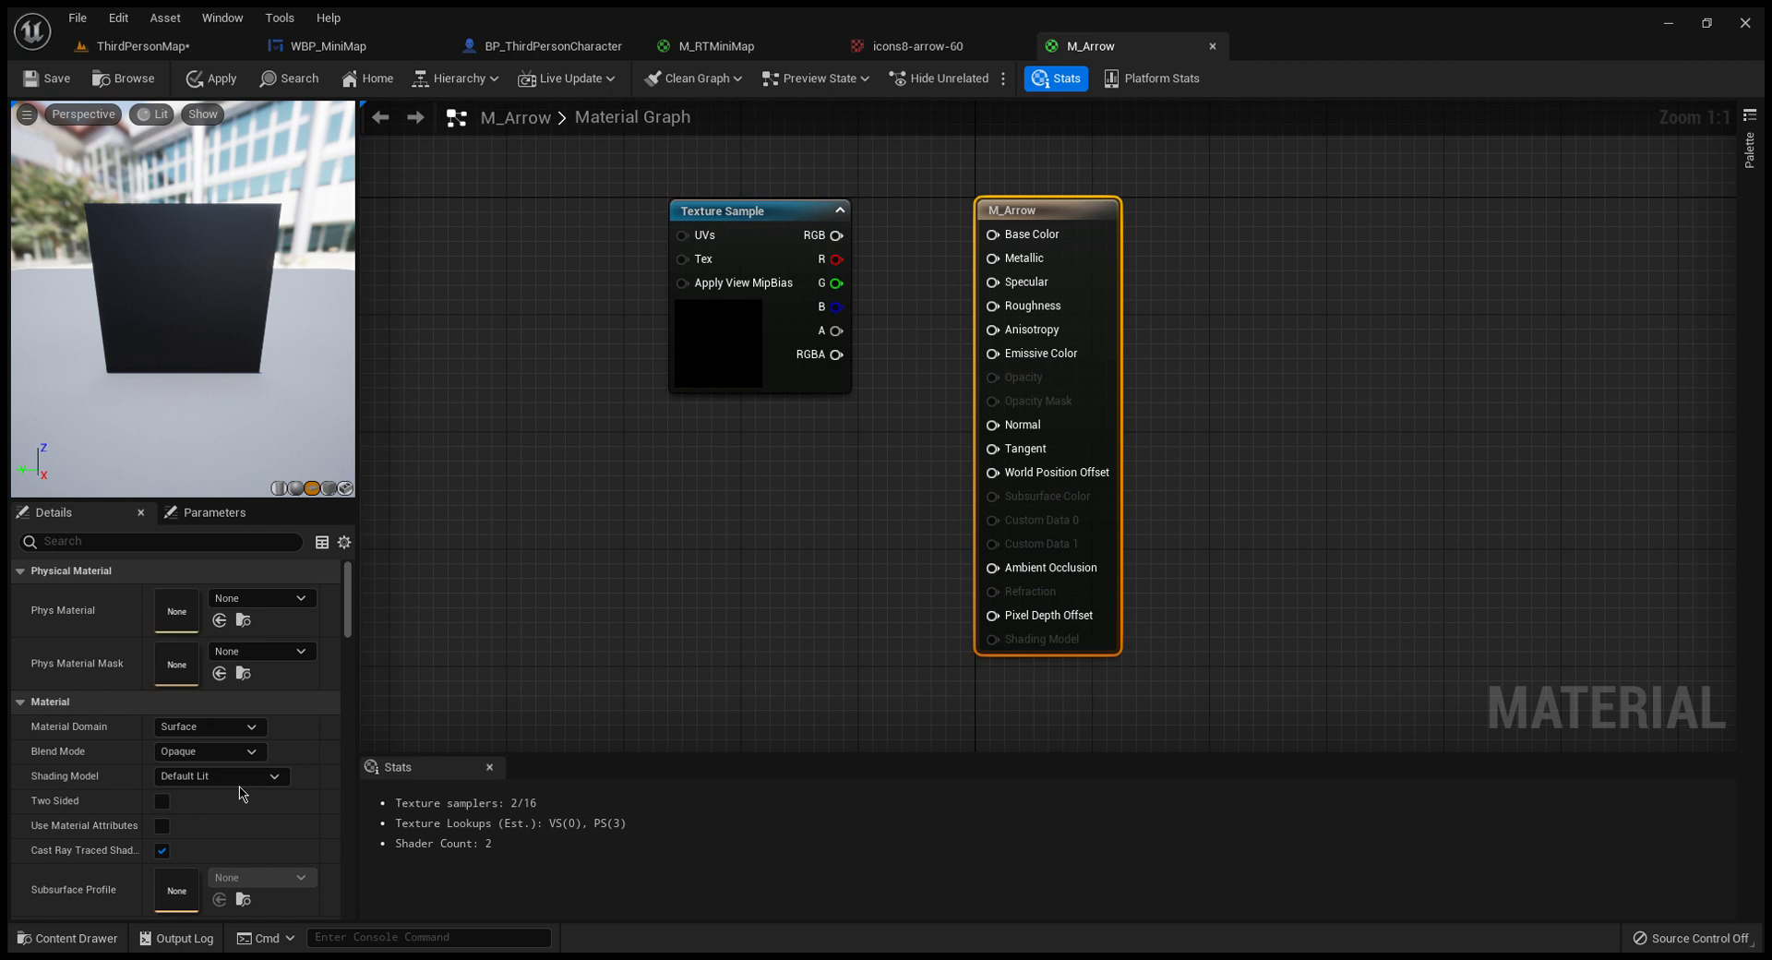
pyautogui.click(239, 791)
pyautogui.moveTo(849, 344); pyautogui.dragTo(1010, 417)
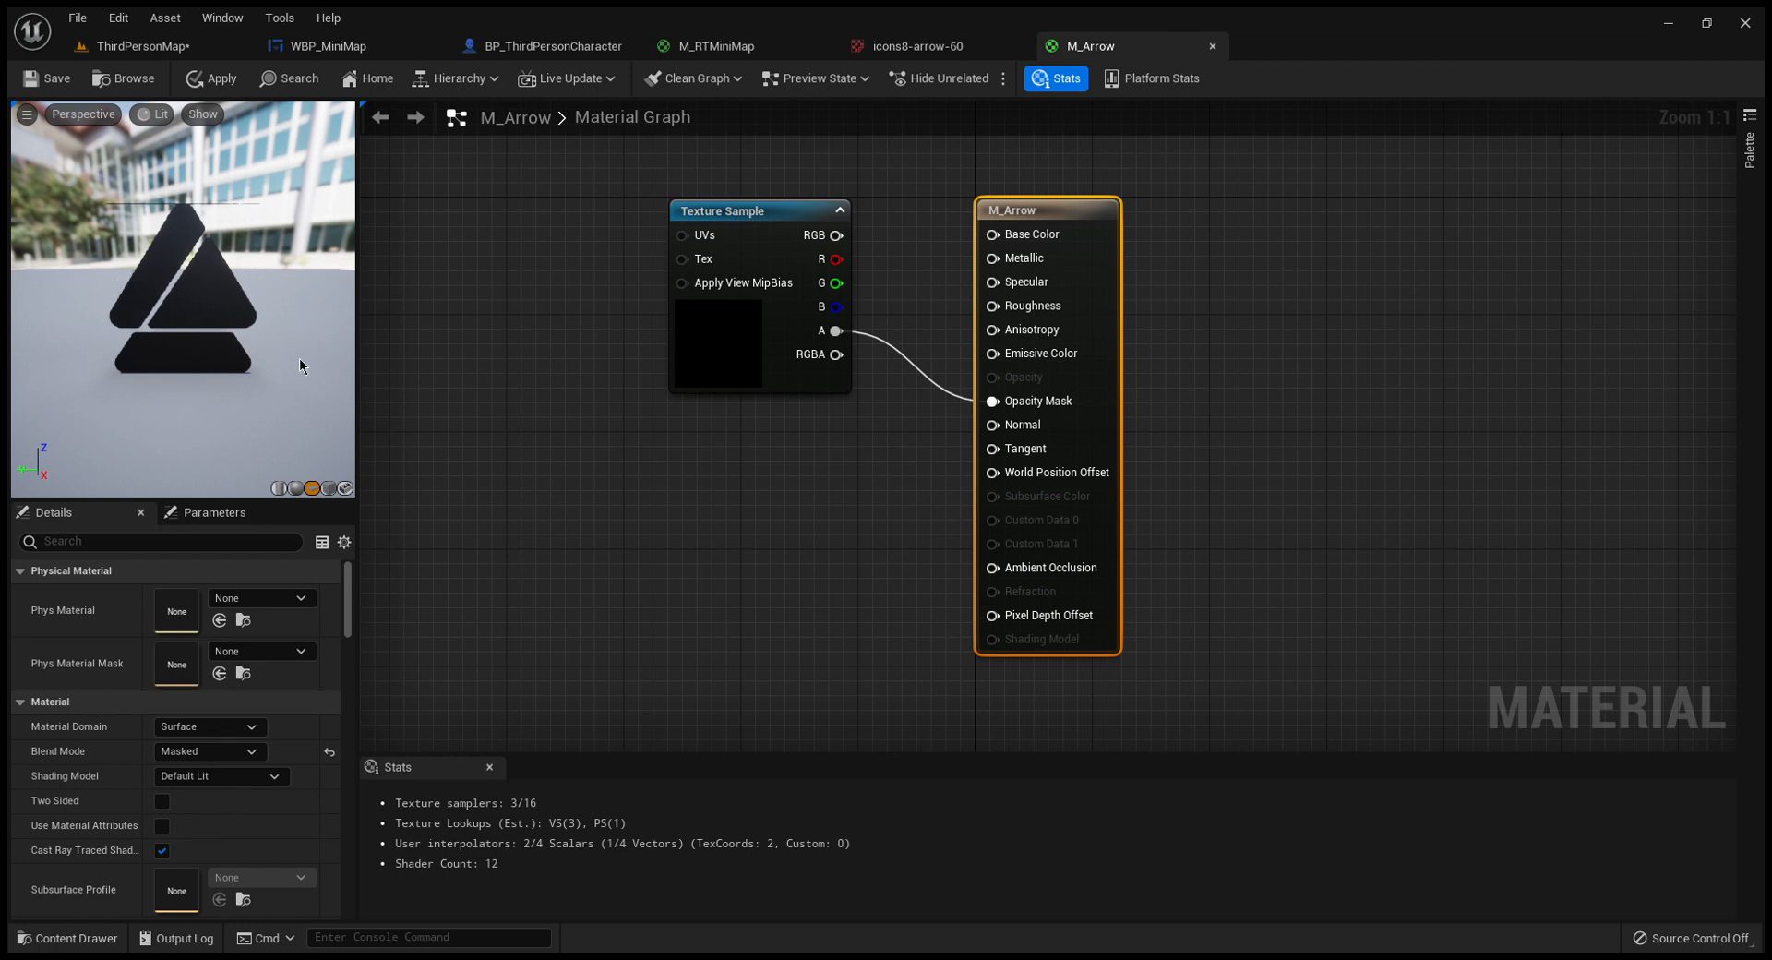
# - Move the Texture Sample node down and feed Base Color from a new Constant3Vector node placed above it
pyautogui.moveTo(752, 223); pyautogui.dragTo(824, 470)
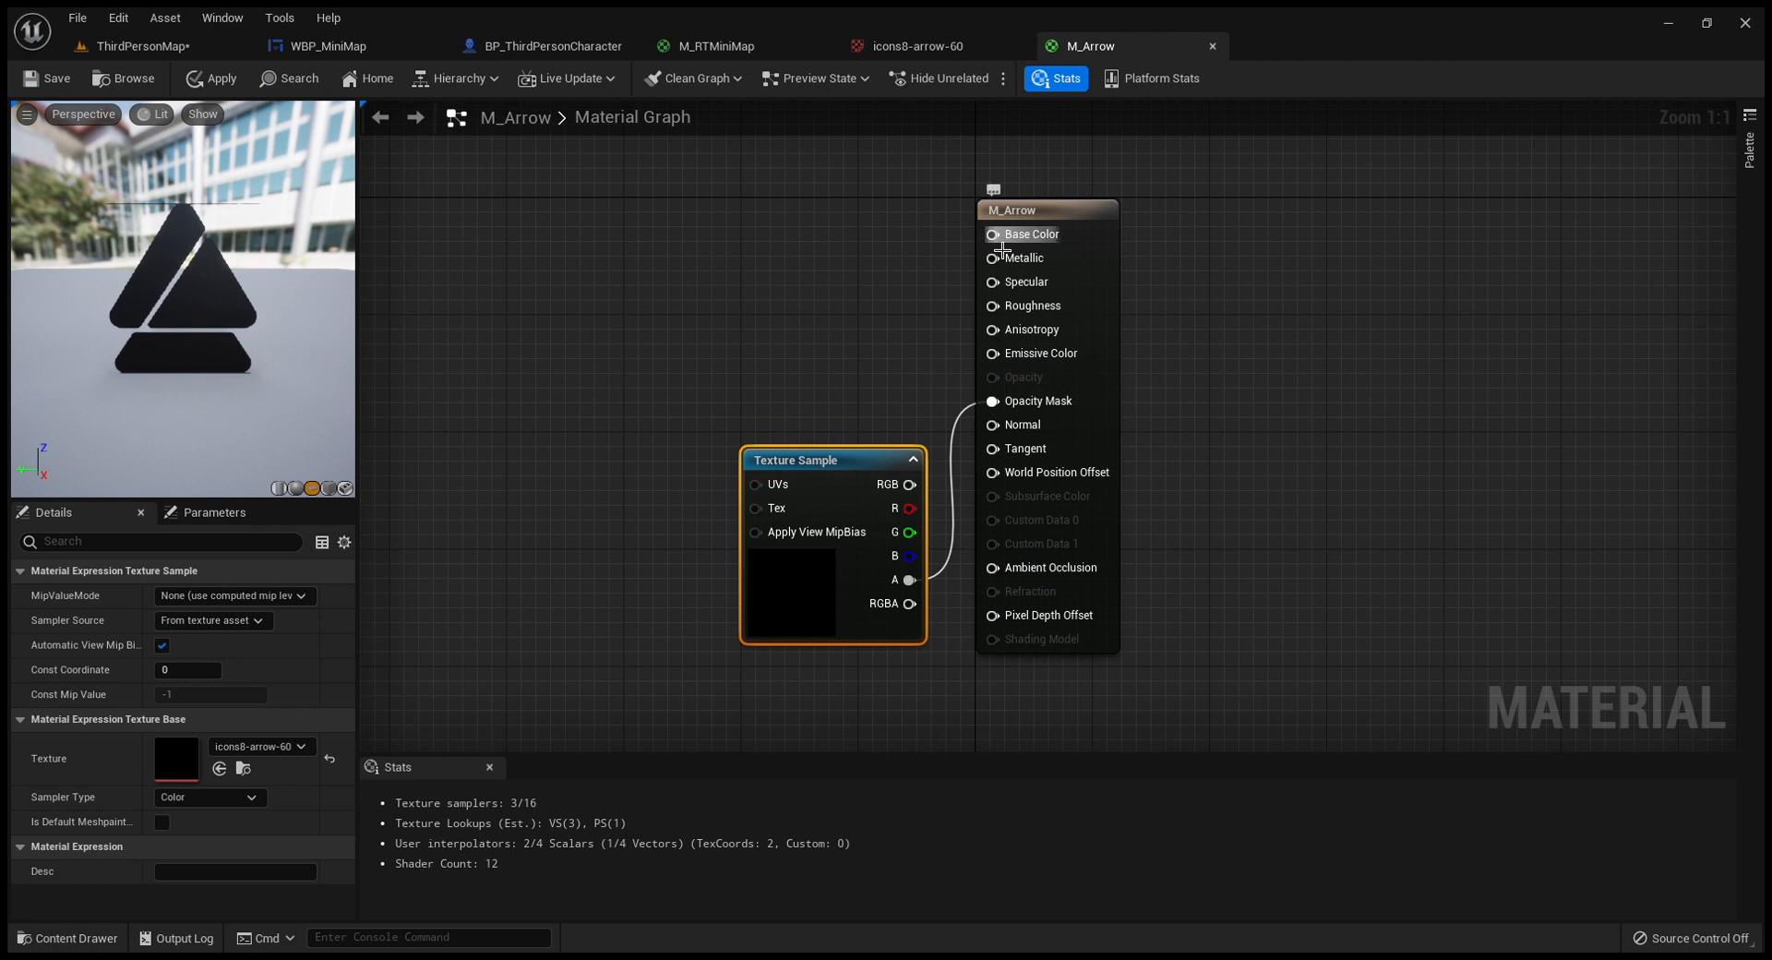
pyautogui.moveTo(993, 234); pyautogui.dragTo(895, 241)
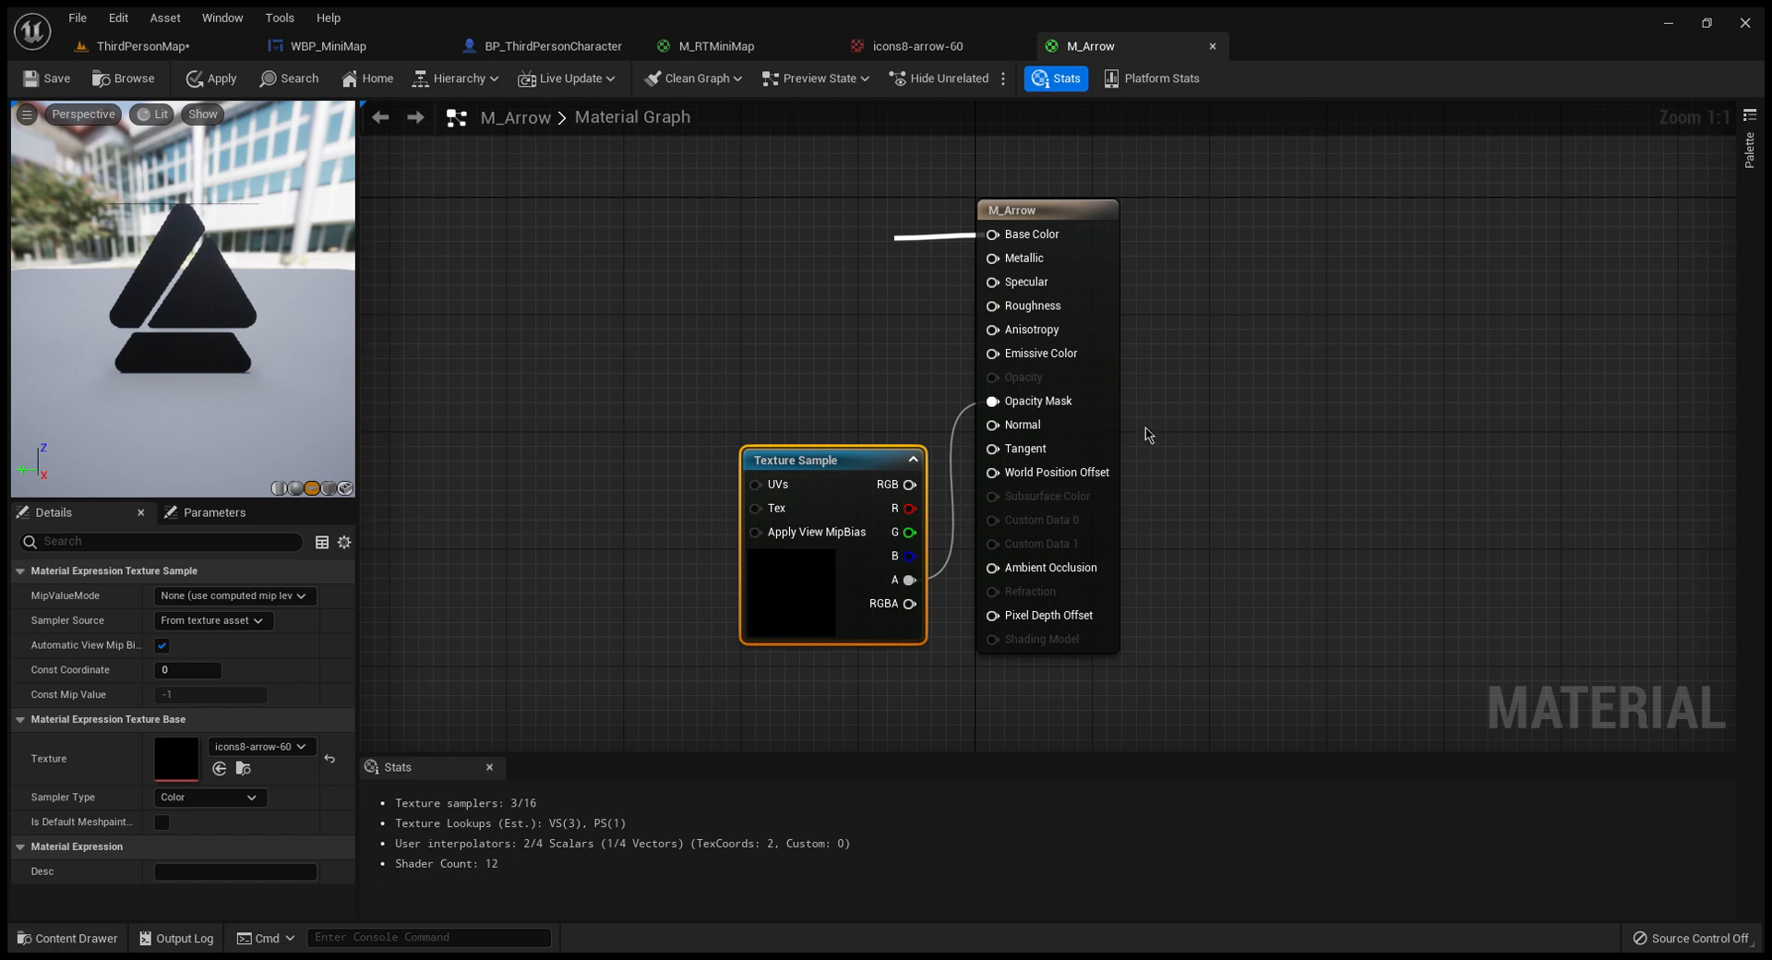
pyautogui.click(970, 309)
pyautogui.moveTo(942, 271); pyautogui.dragTo(819, 233)
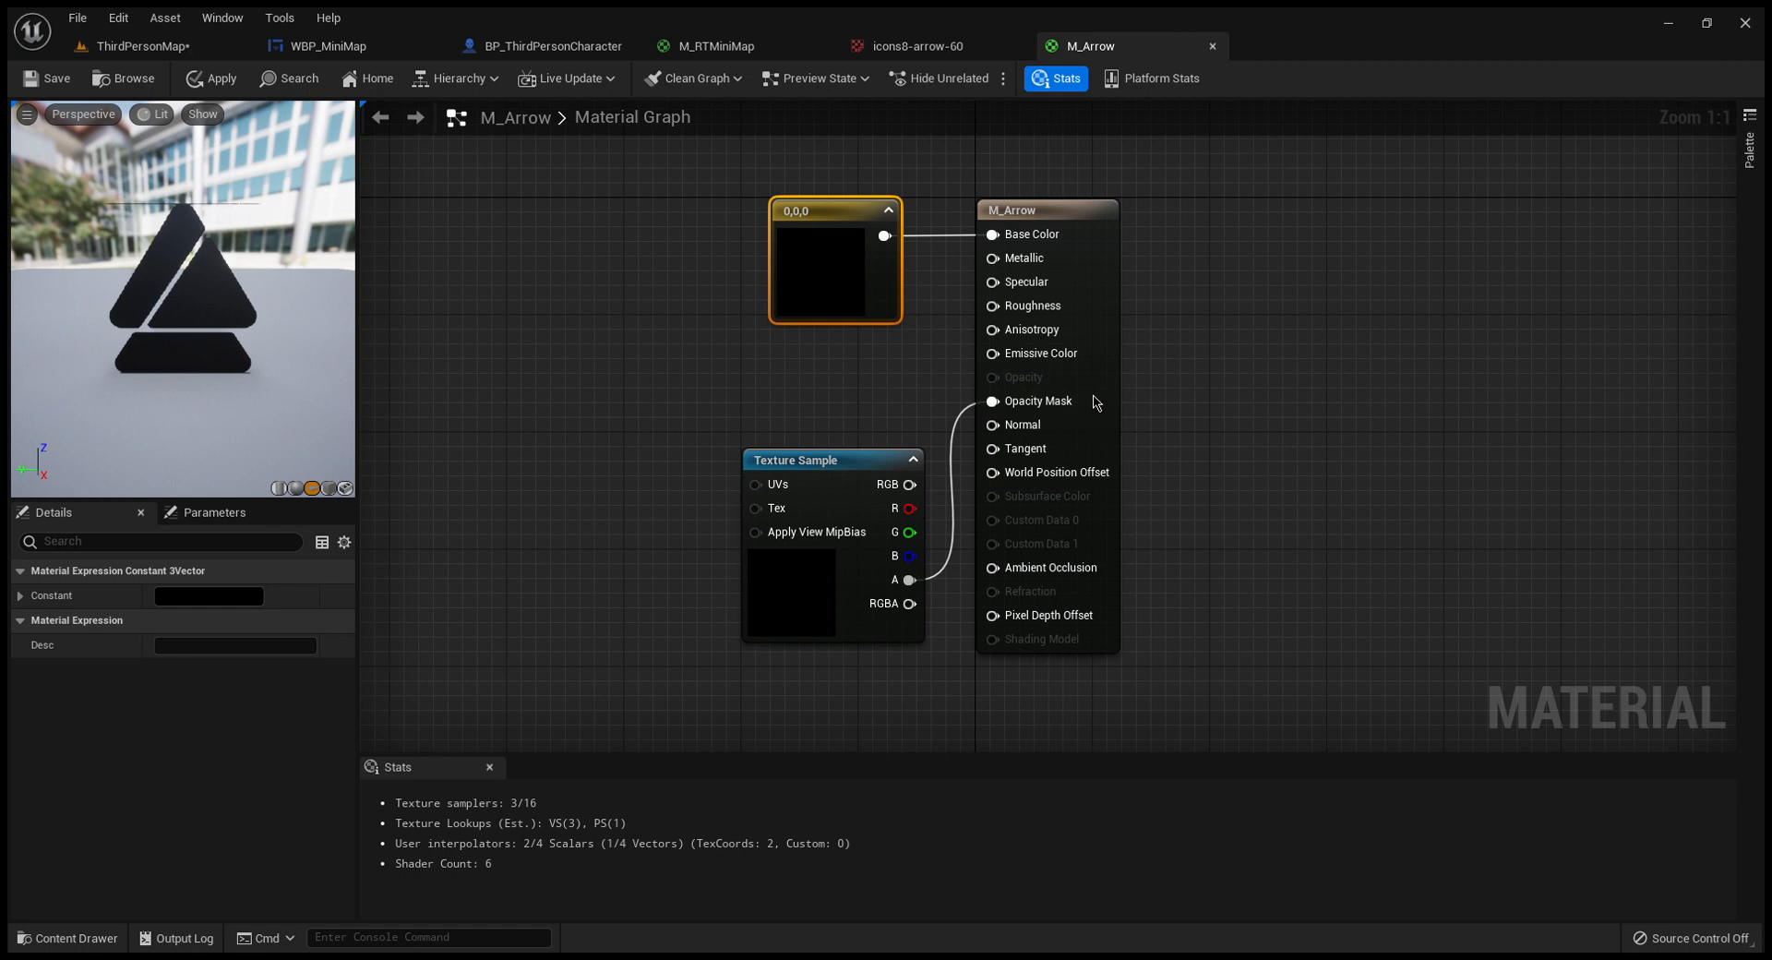
# - Try several colors on the Constant3Vector node and settle on blue, 0.0192, 0.0165, 0.635
pyautogui.moveTo(1108, 380); pyautogui.dragTo(1097, 365)
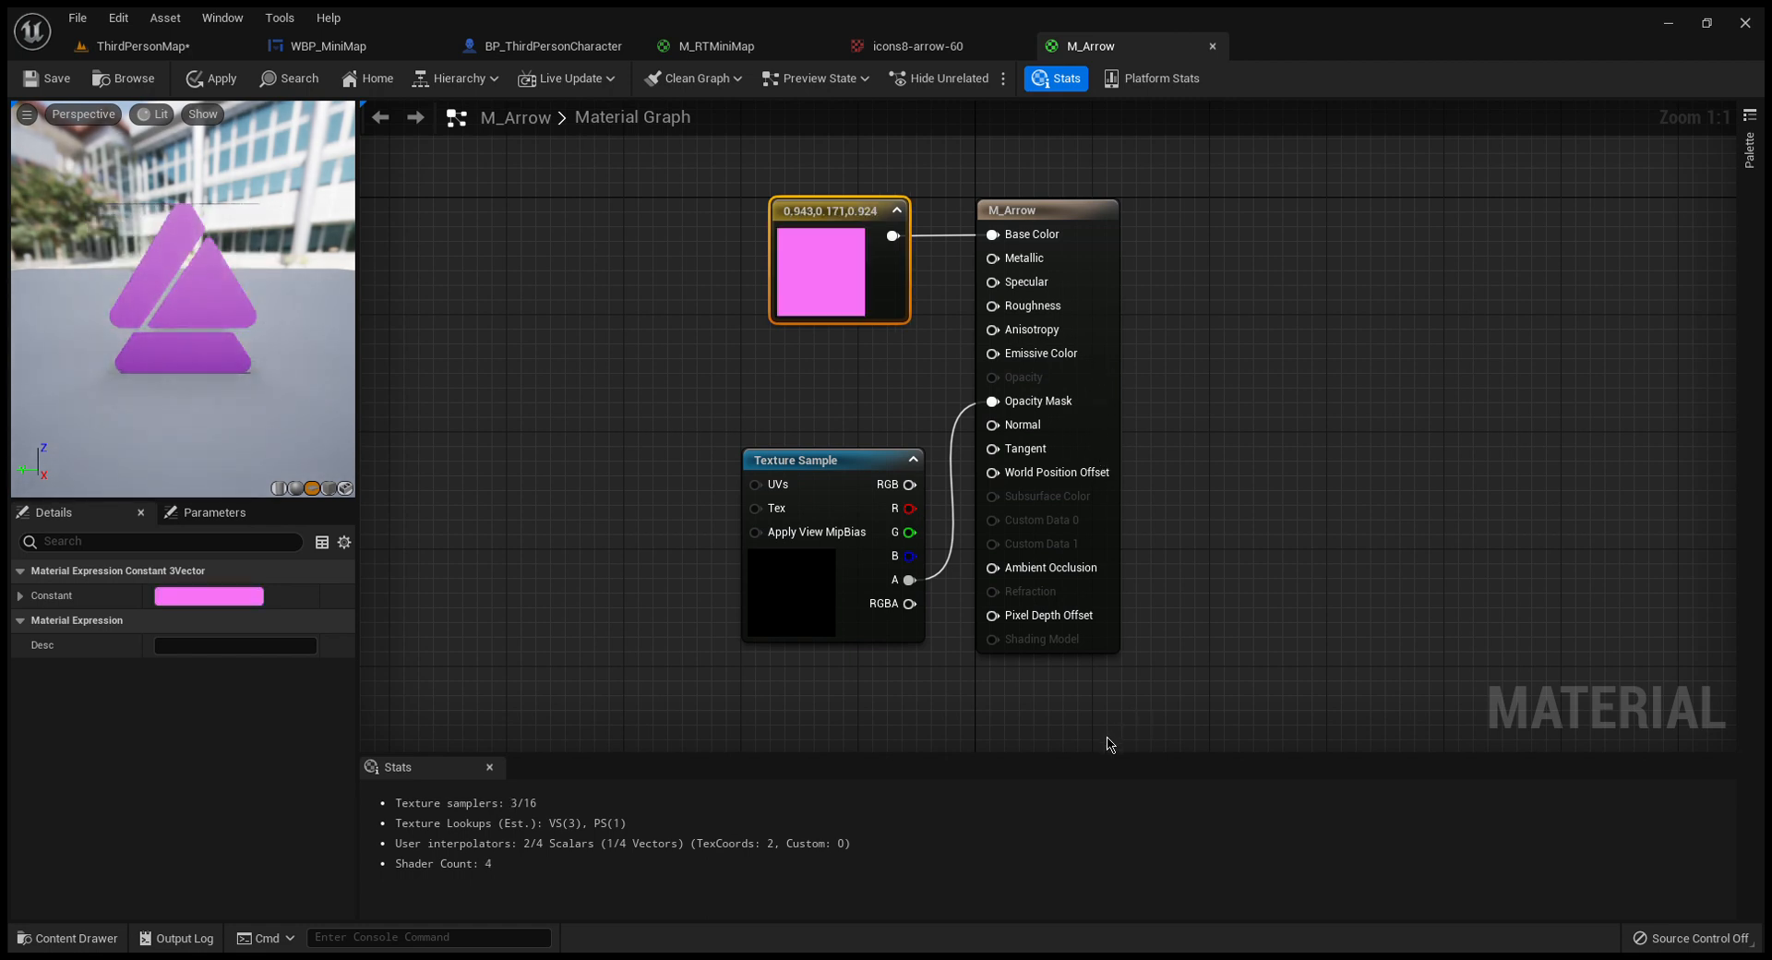
pyautogui.click(1008, 441)
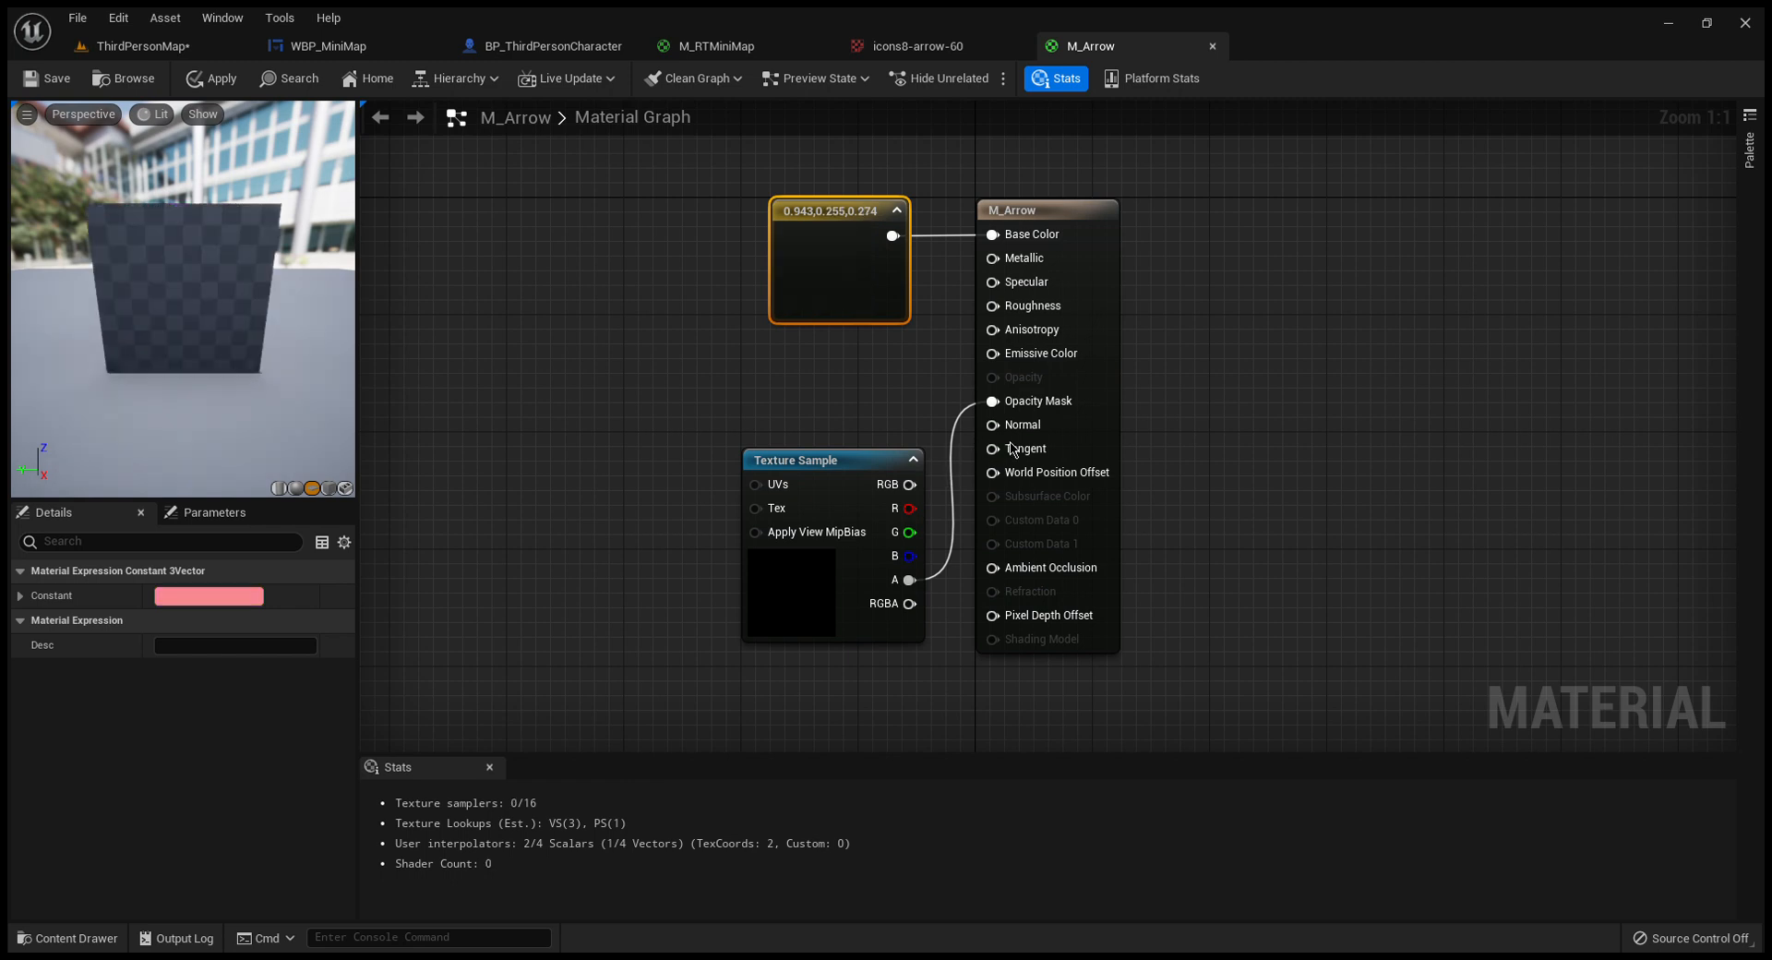
pyautogui.click(1074, 349)
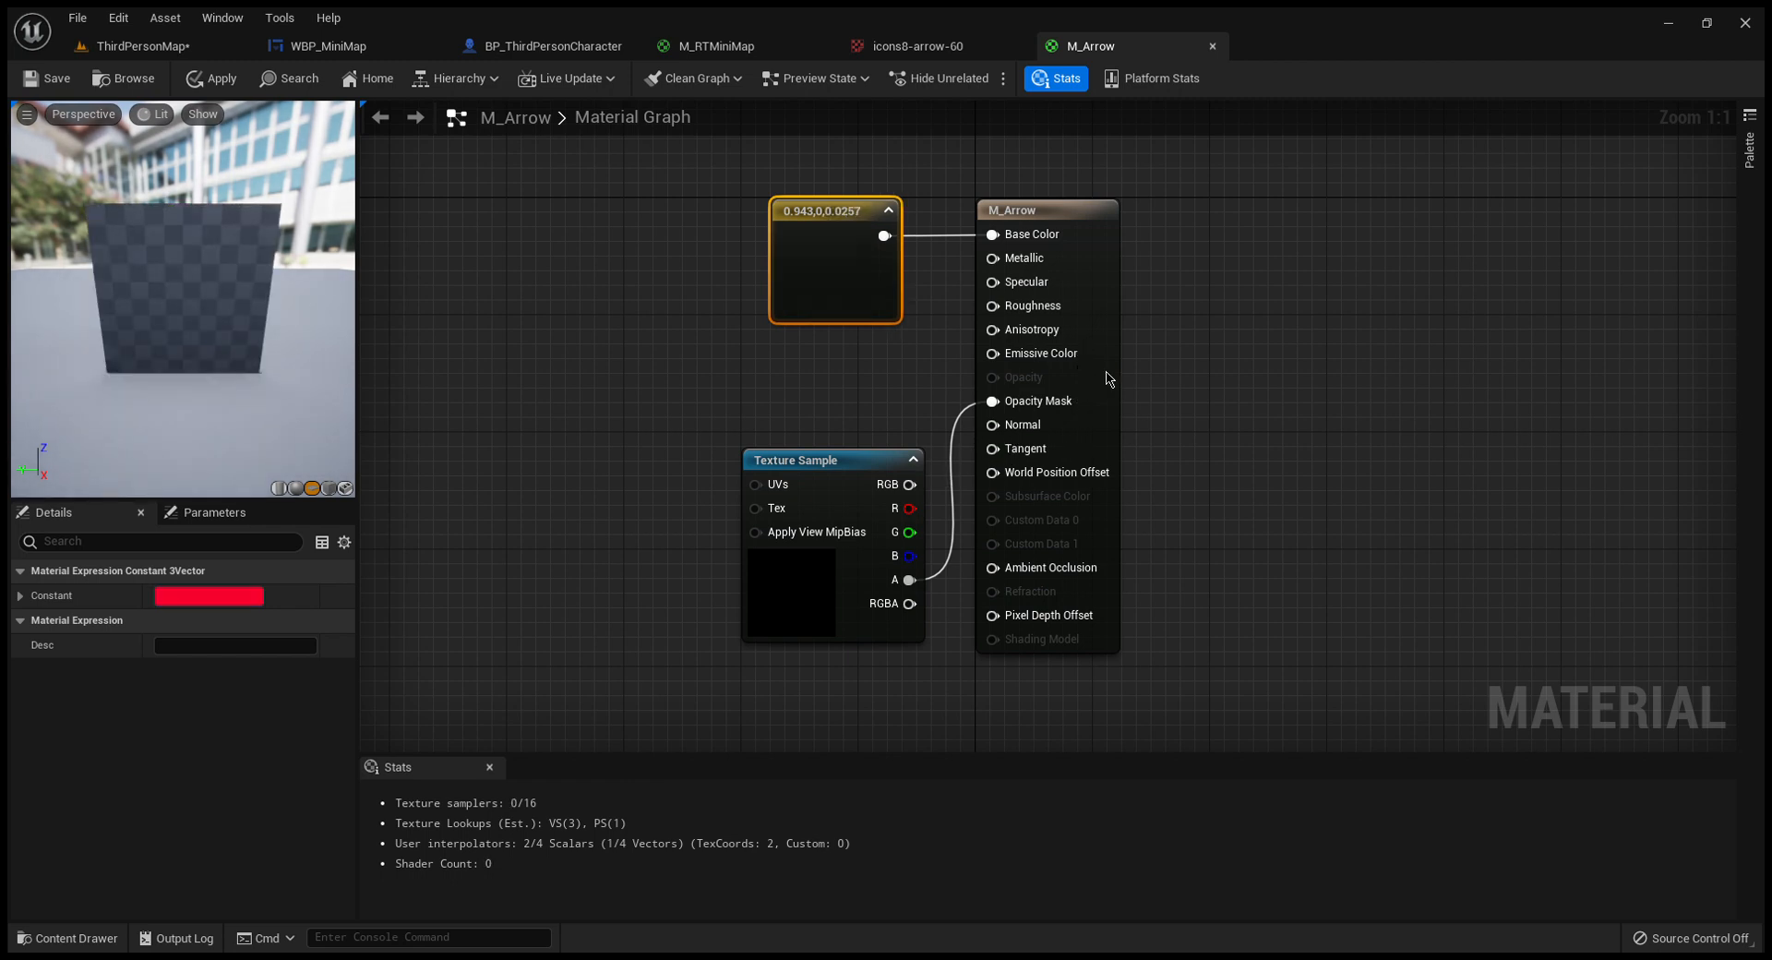
pyautogui.click(1111, 425)
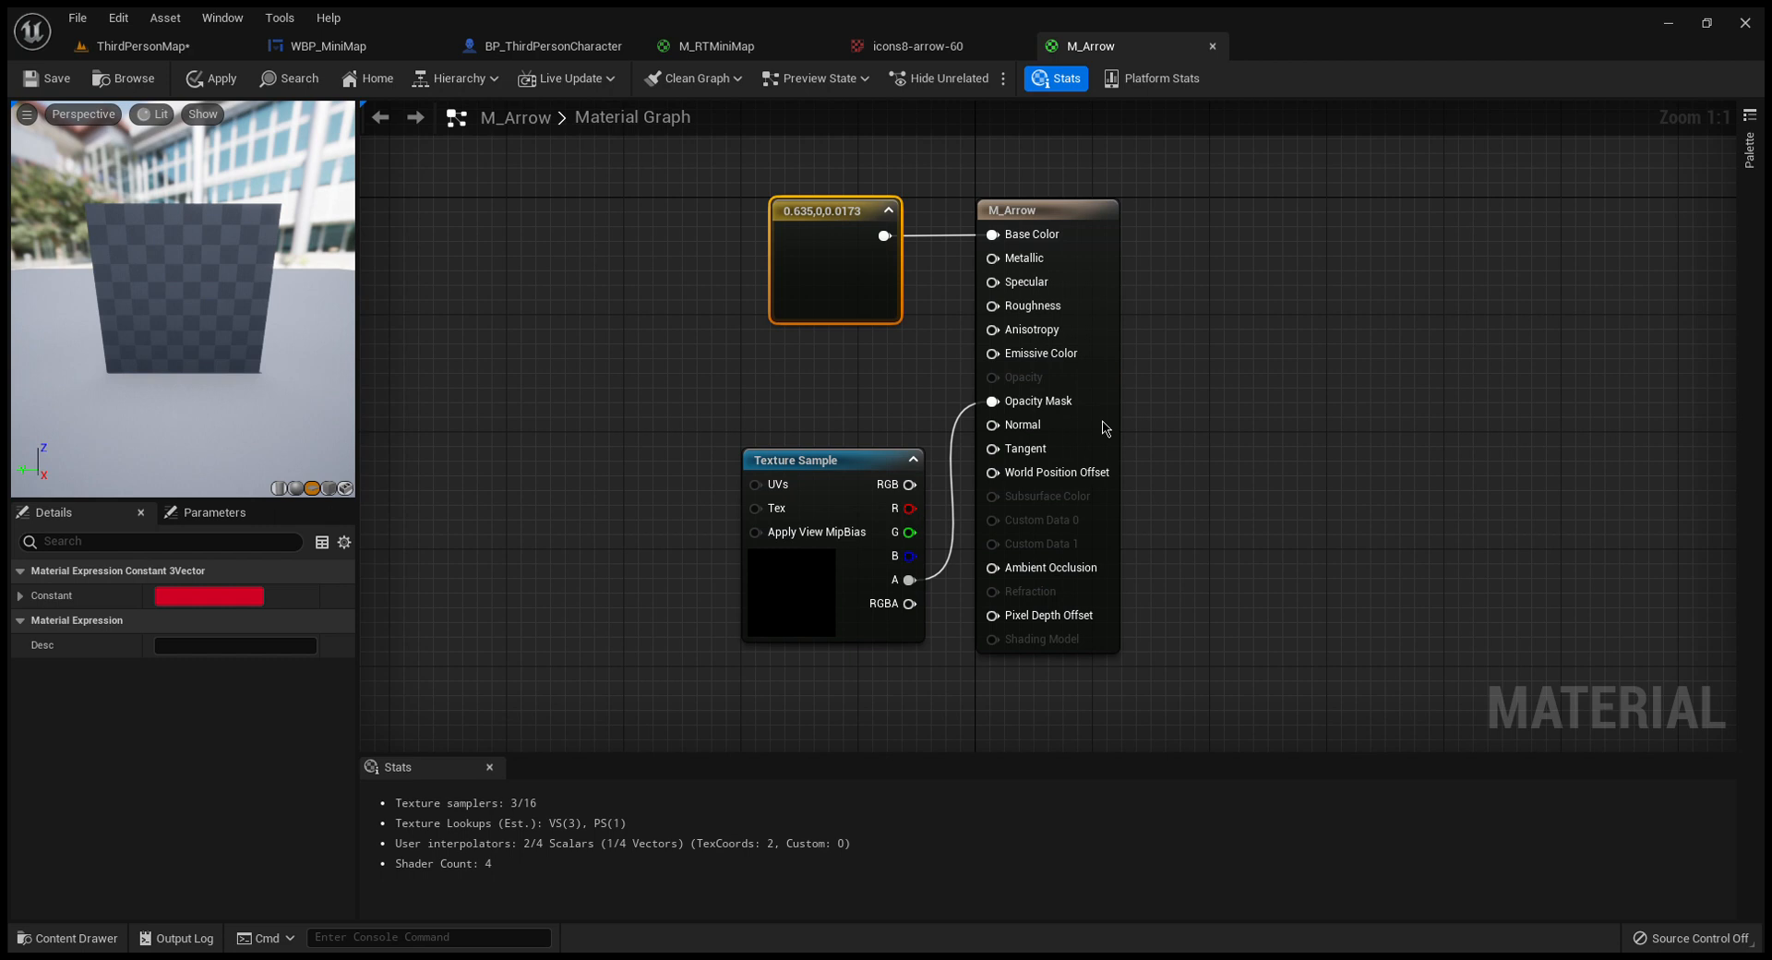
pyautogui.click(906, 381)
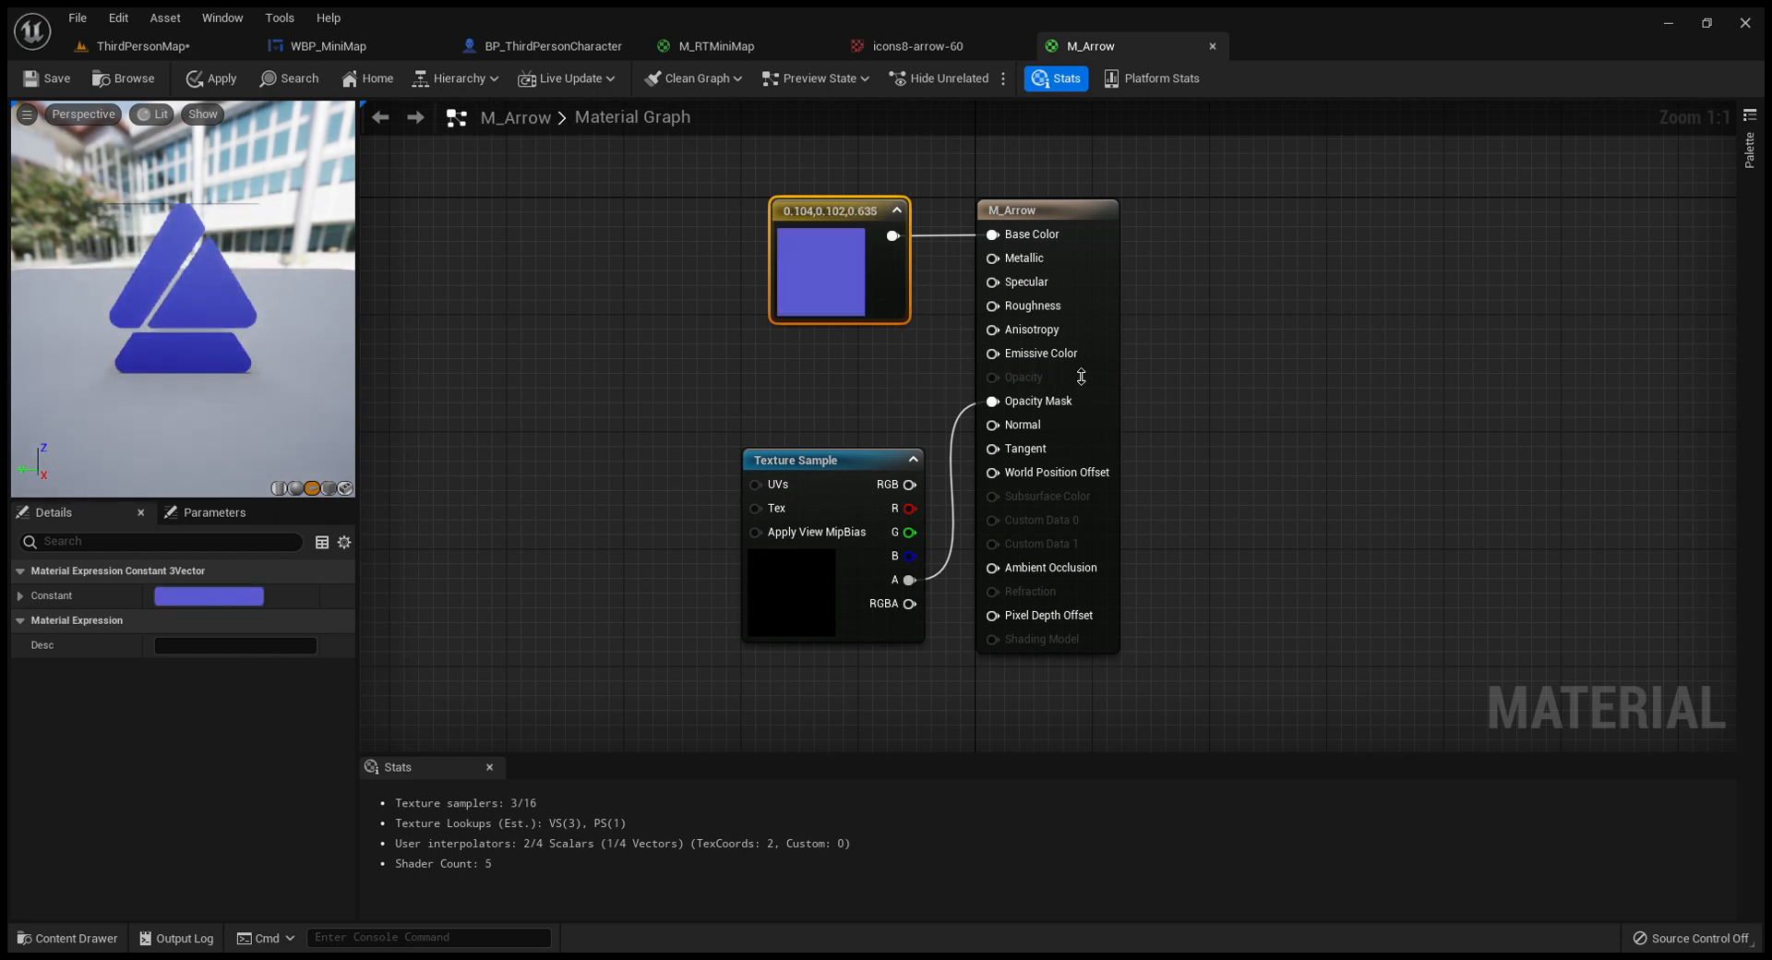
pyautogui.moveTo(1082, 376); pyautogui.dragTo(1075, 364)
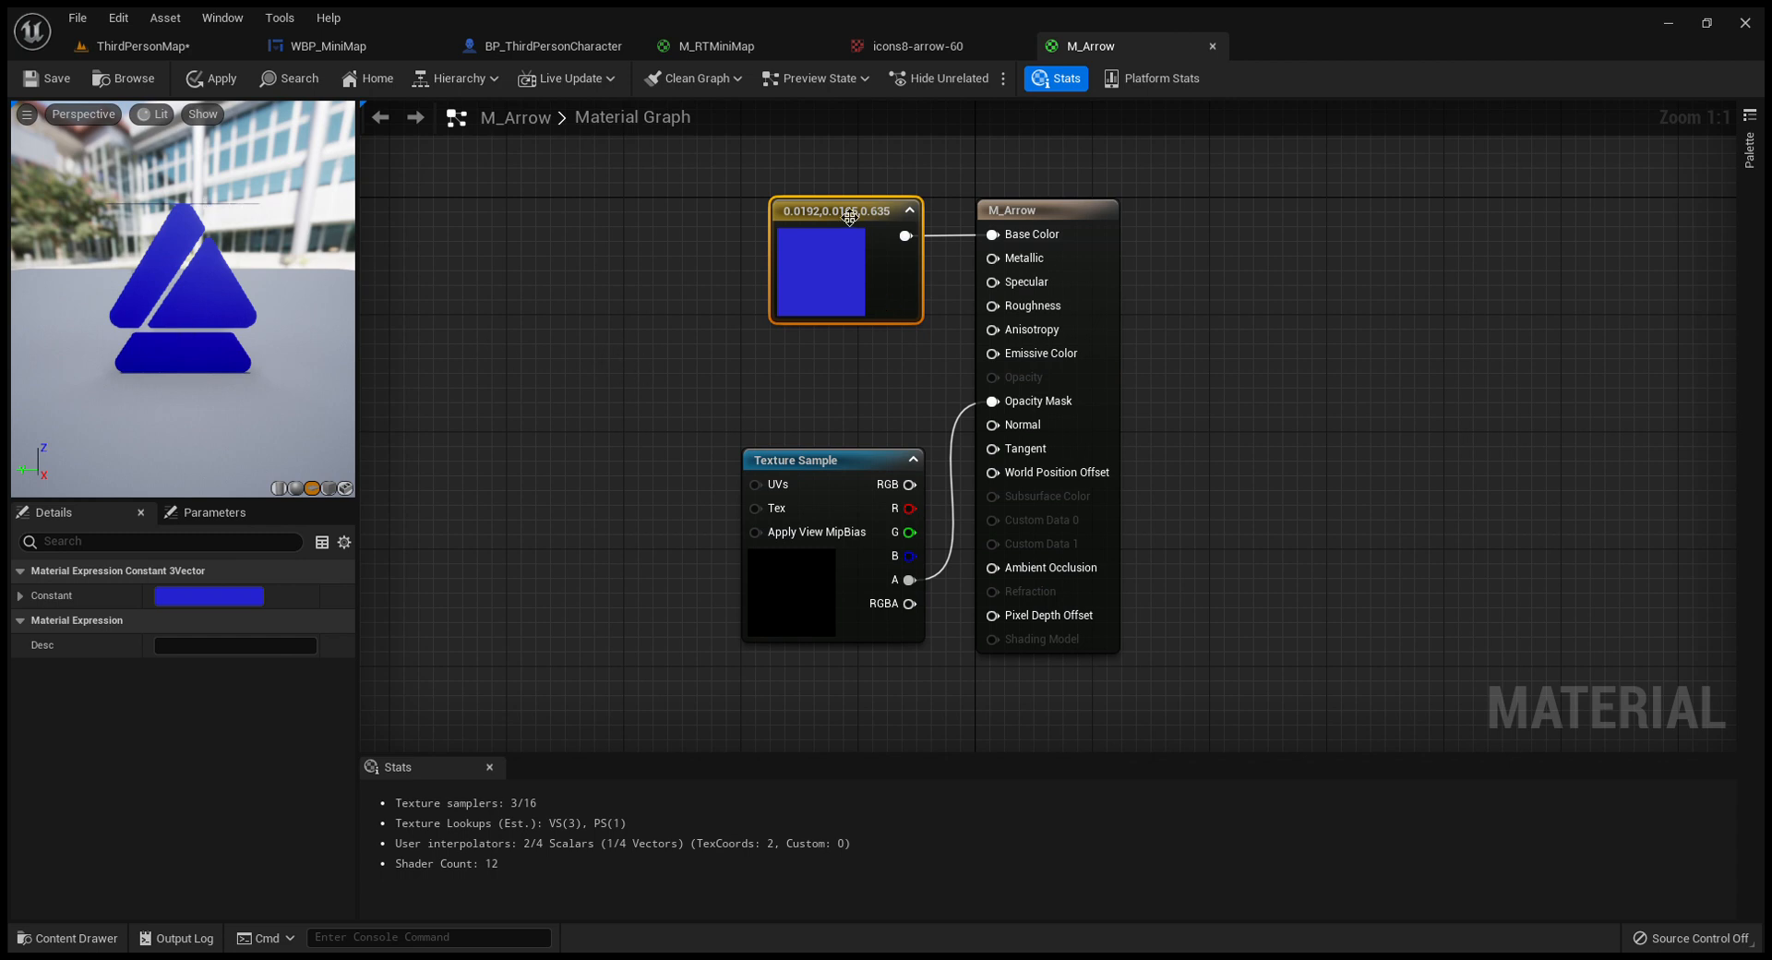
# - Shift the blue constant node slightly away from the M_Arrow result node and apply the material changes
pyautogui.moveTo(841, 215); pyautogui.dragTo(817, 205)
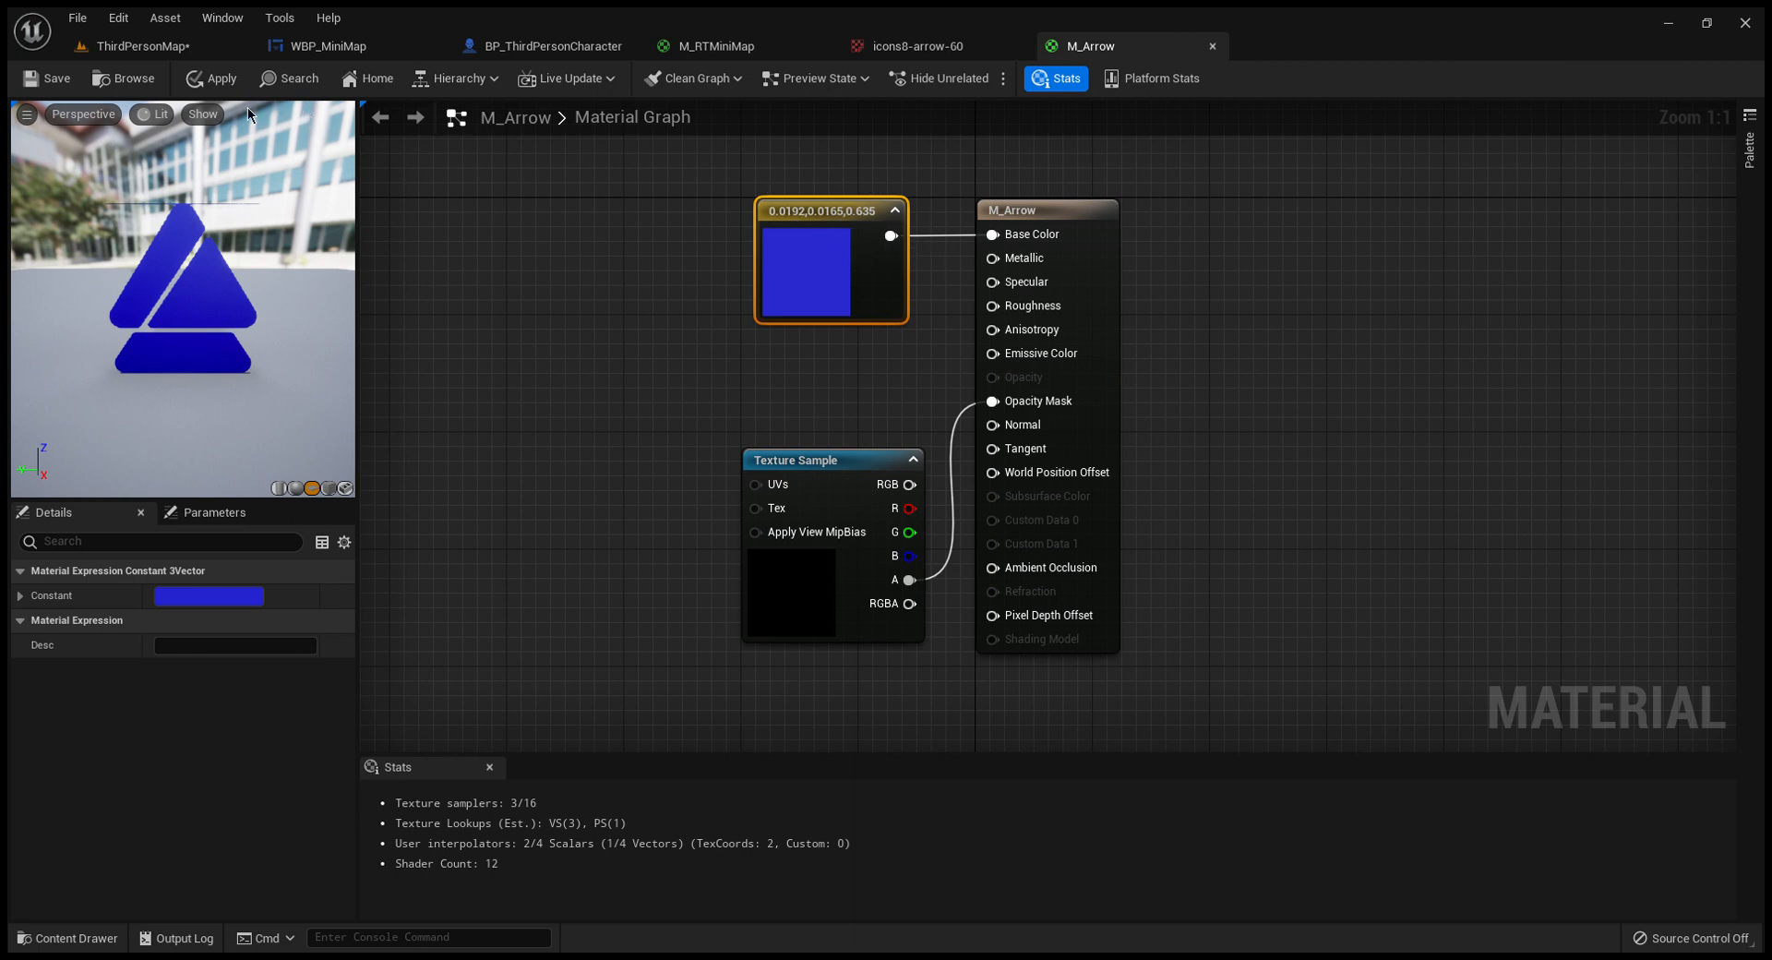
pyautogui.click(211, 81)
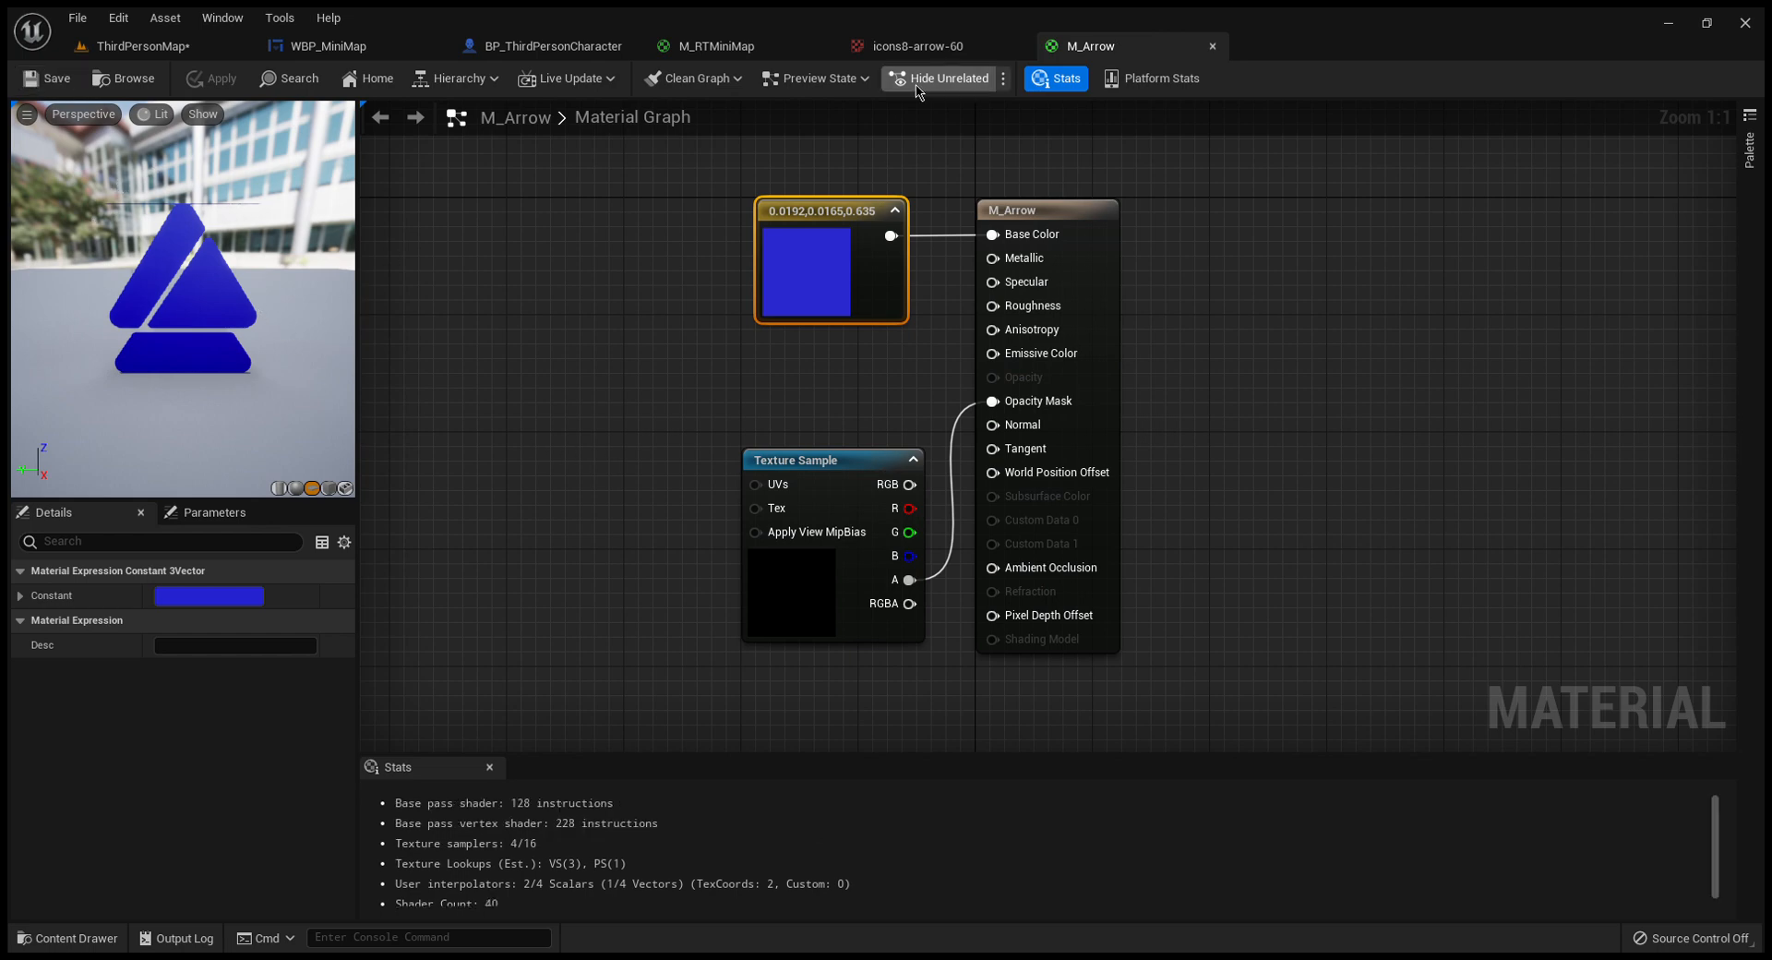
pyautogui.click(936, 48)
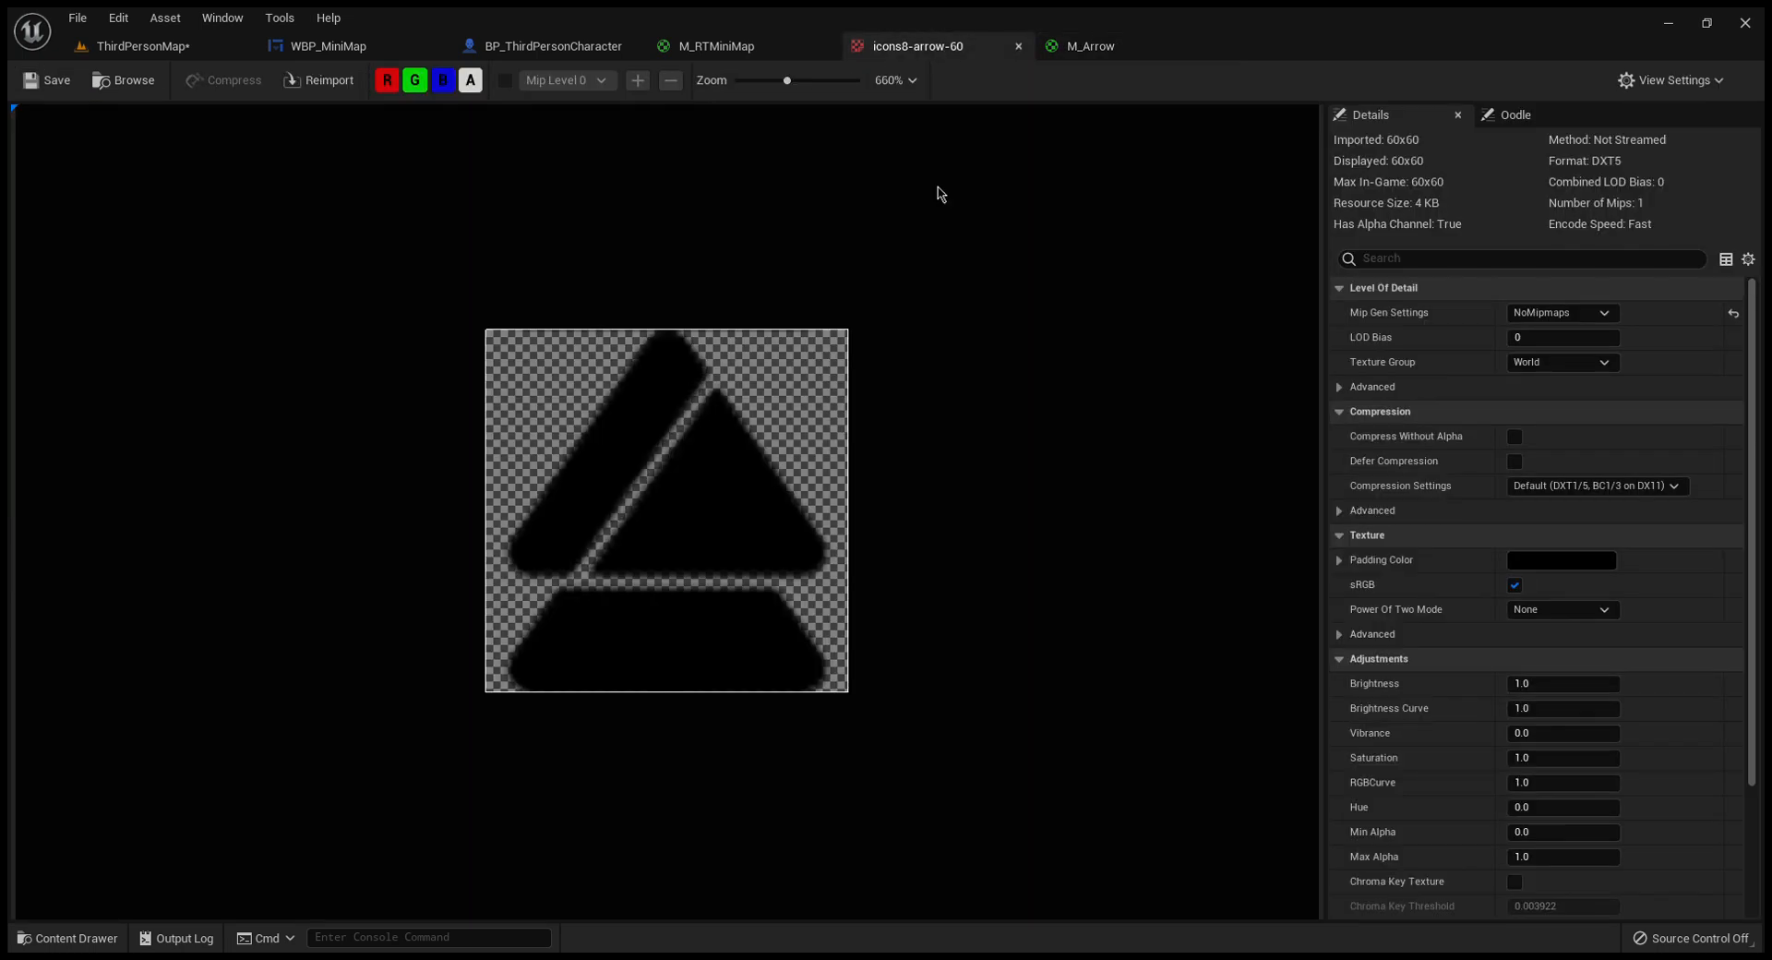
pyautogui.click(1068, 55)
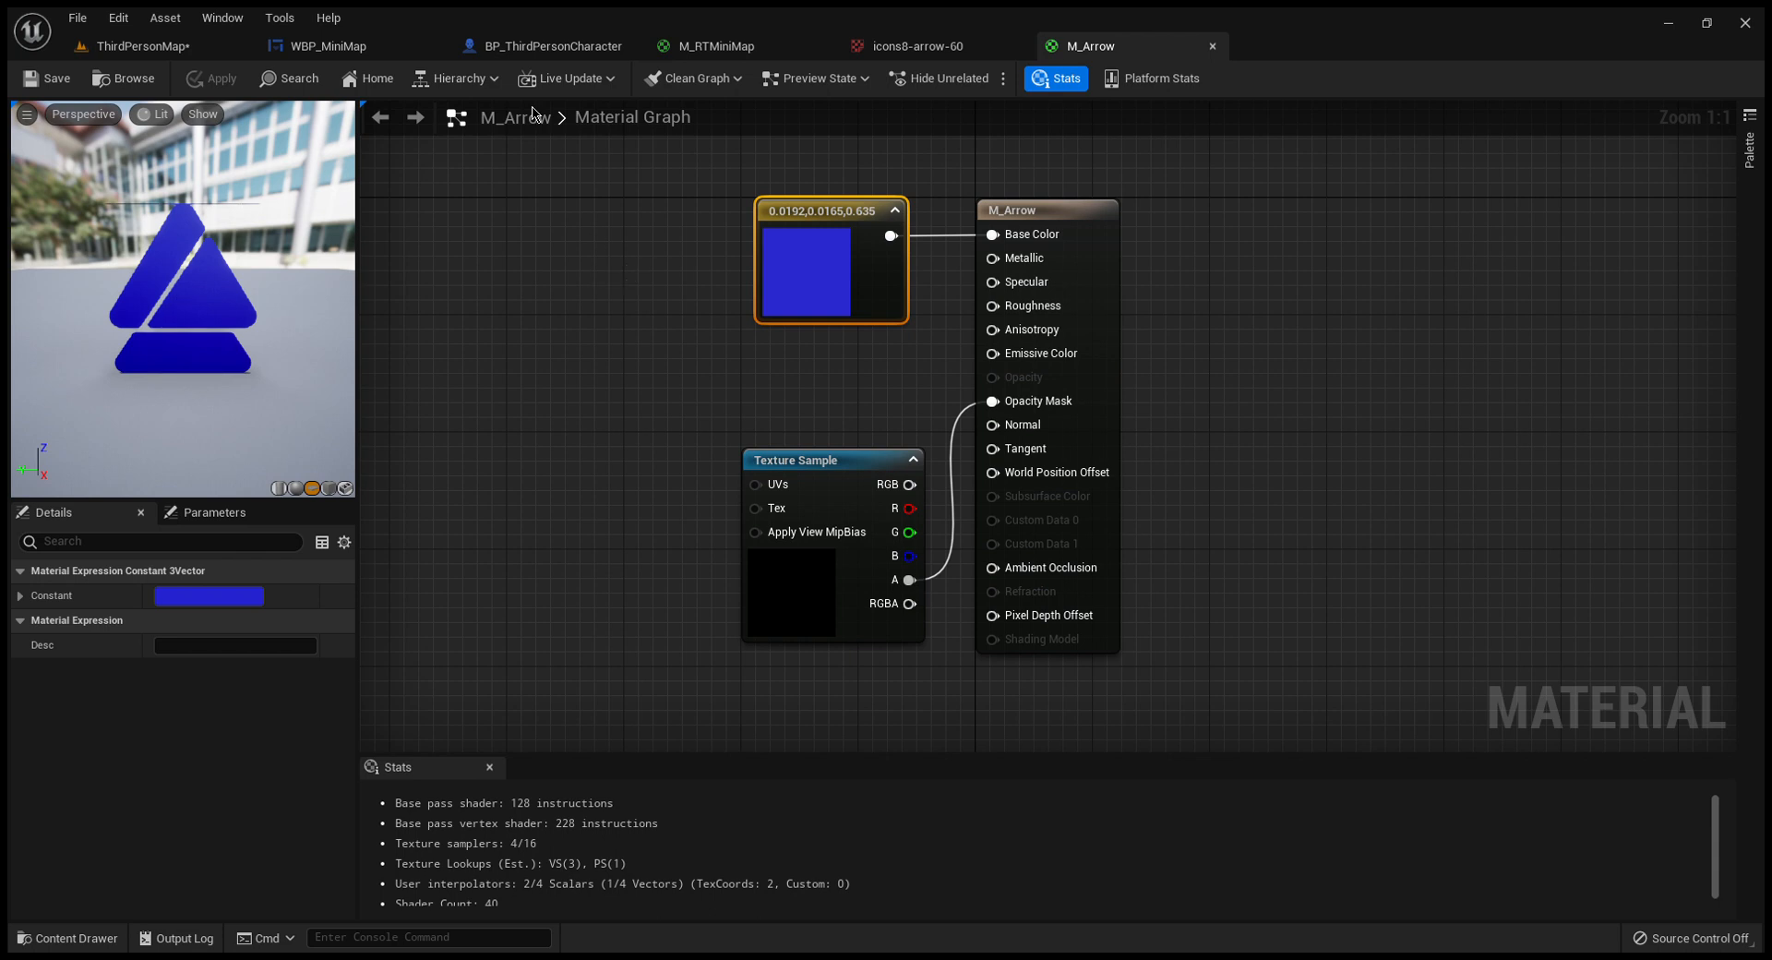
# - Show the BP_ThirdPersonCharacter viewport and add a Plane component under the Capsule Component
pyautogui.click(499, 55)
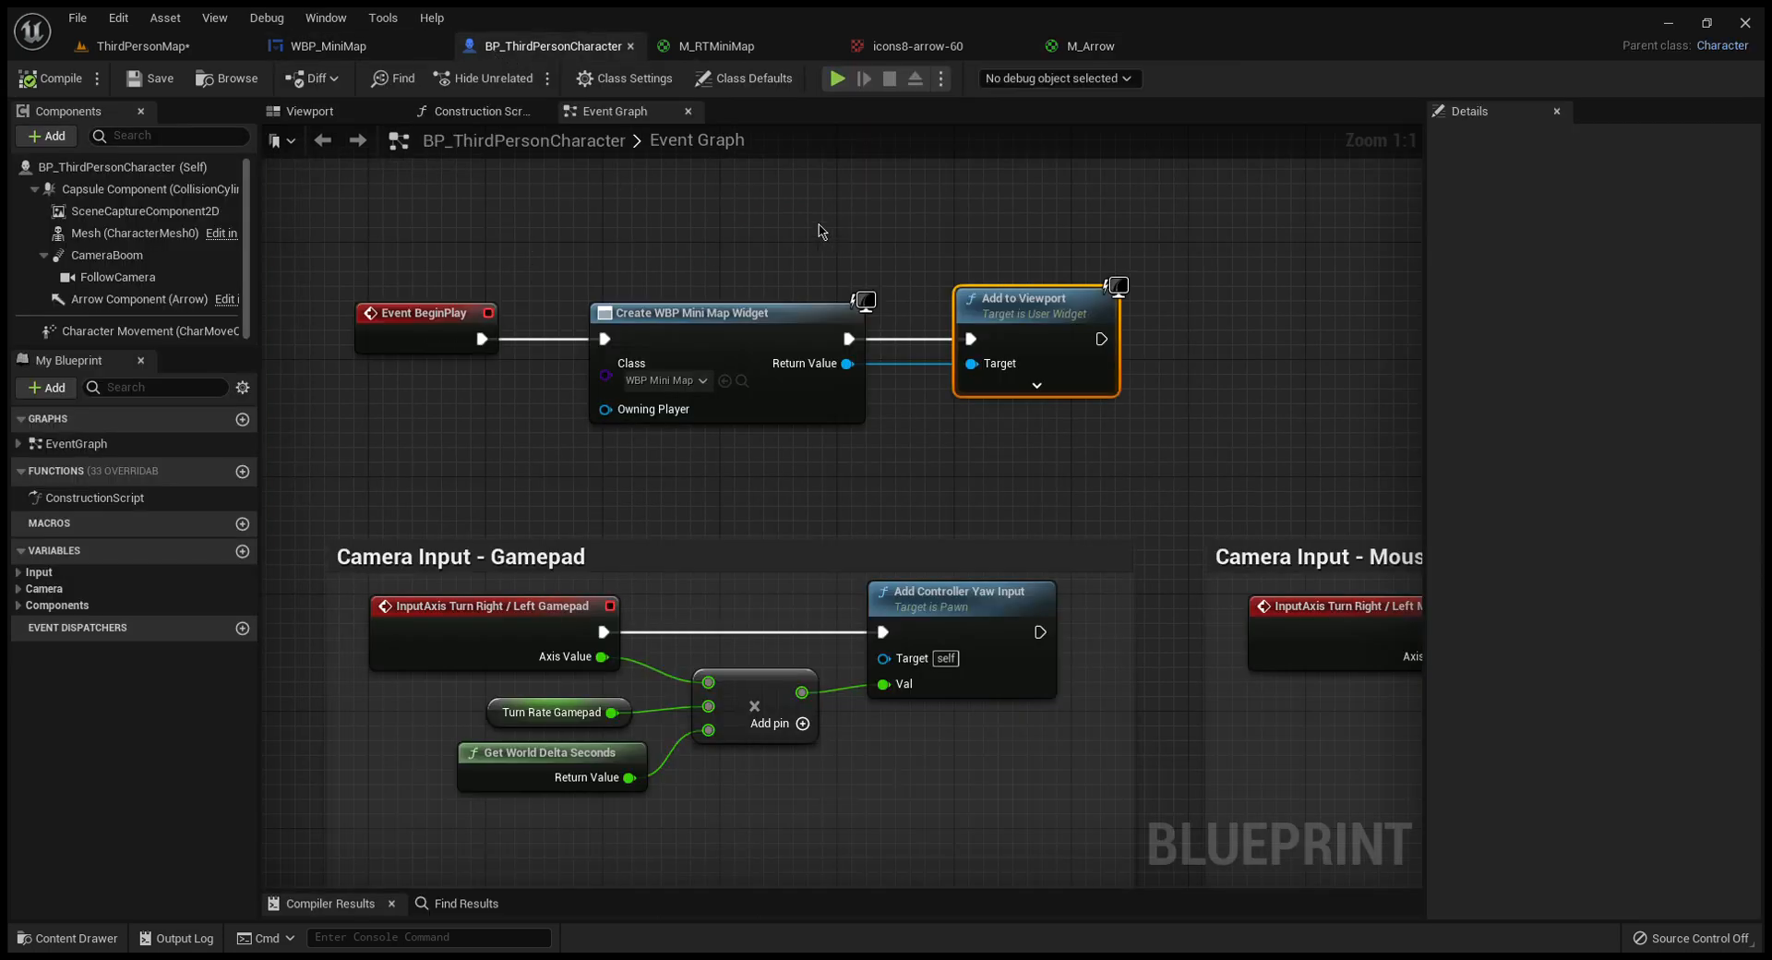
pyautogui.click(309, 111)
pyautogui.moveTo(698, 367); pyautogui.dragTo(717, 397)
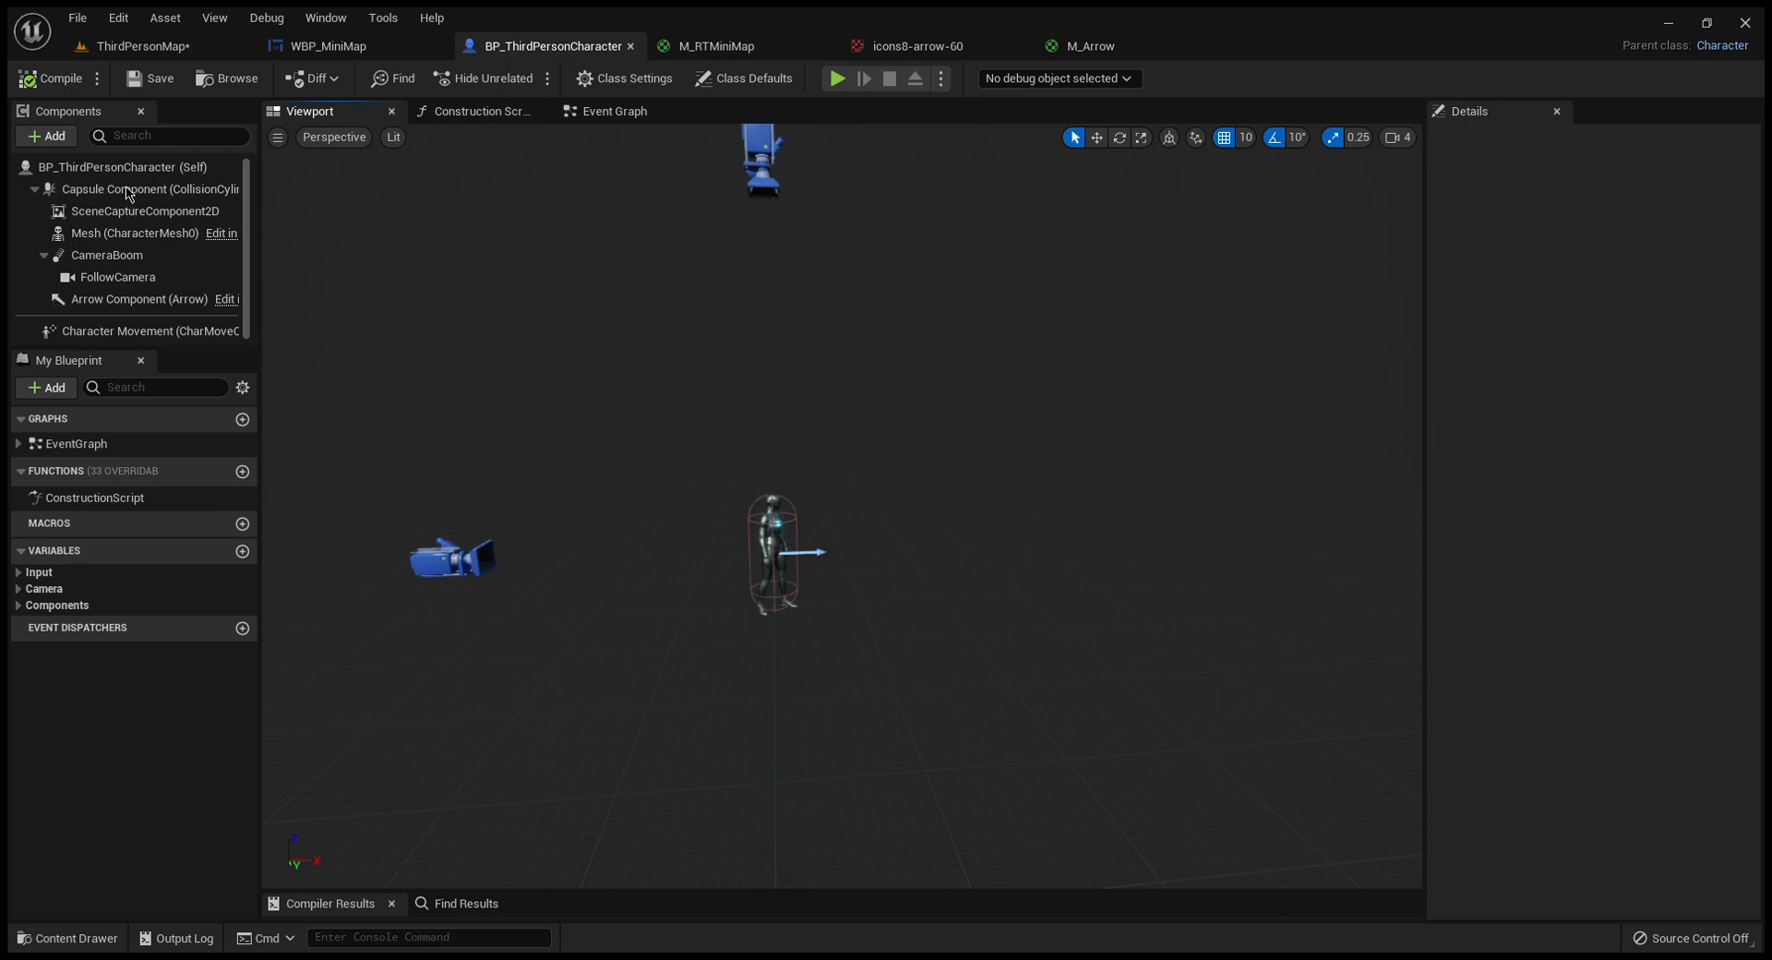
pyautogui.click(126, 191)
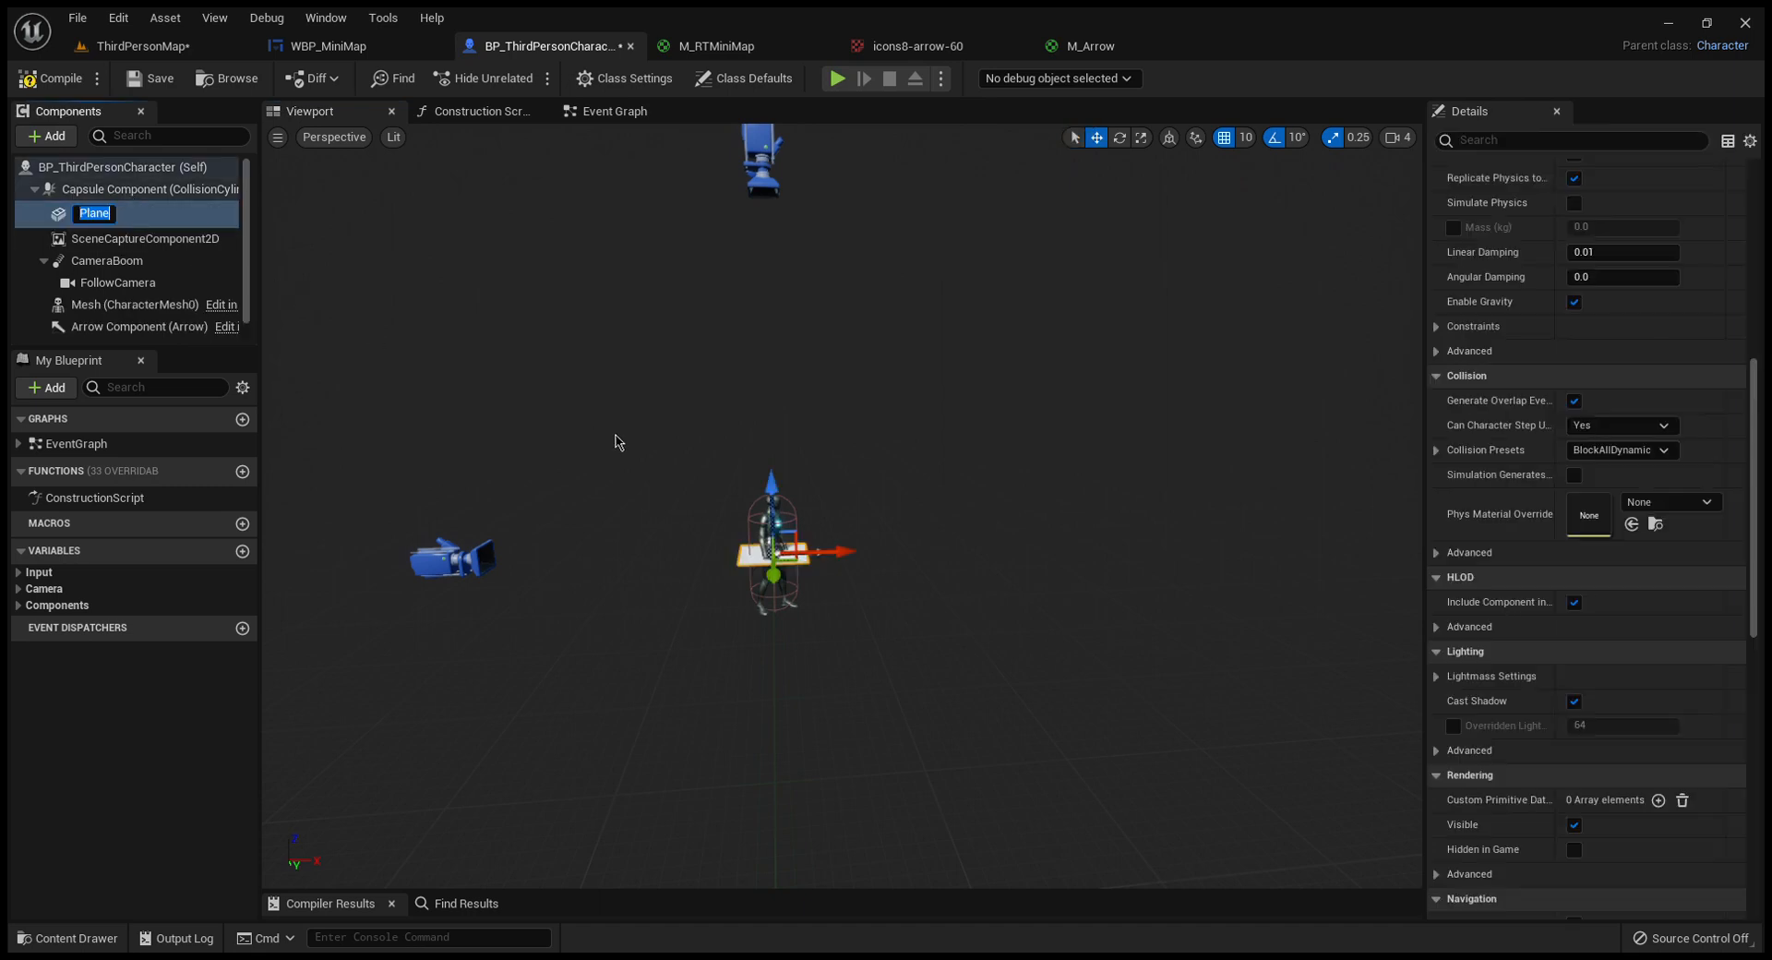
# - Raise the Plane to Z 420 just beneath the overhead scene capture camera, and compile and save the blueprint
pyautogui.scroll(3, 916, 529)
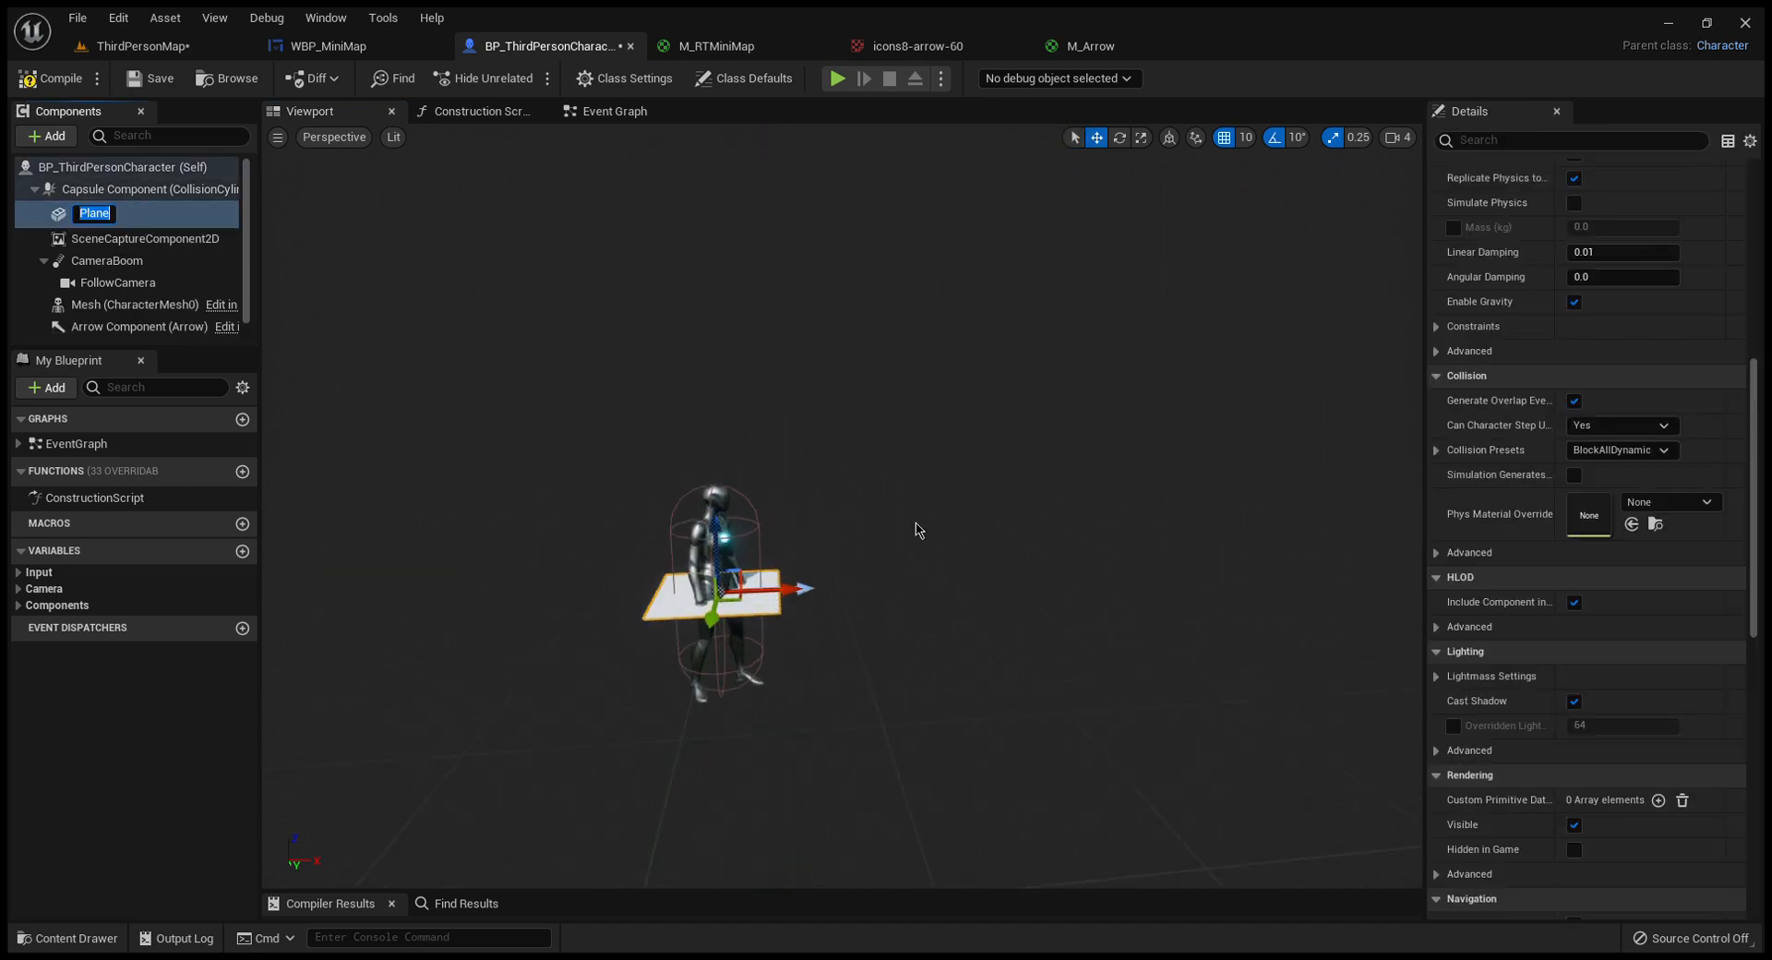
pyautogui.moveTo(918, 644)
pyautogui.mouseDown(button='right')
pyautogui.moveTo(917, 719)
pyautogui.moveTo(917, 645)
pyautogui.mouseUp(button='right')
pyautogui.moveTo(917, 644); pyautogui.dragTo(886, 683)
pyautogui.moveTo(915, 644); pyautogui.dragTo(901, 544, button='right')
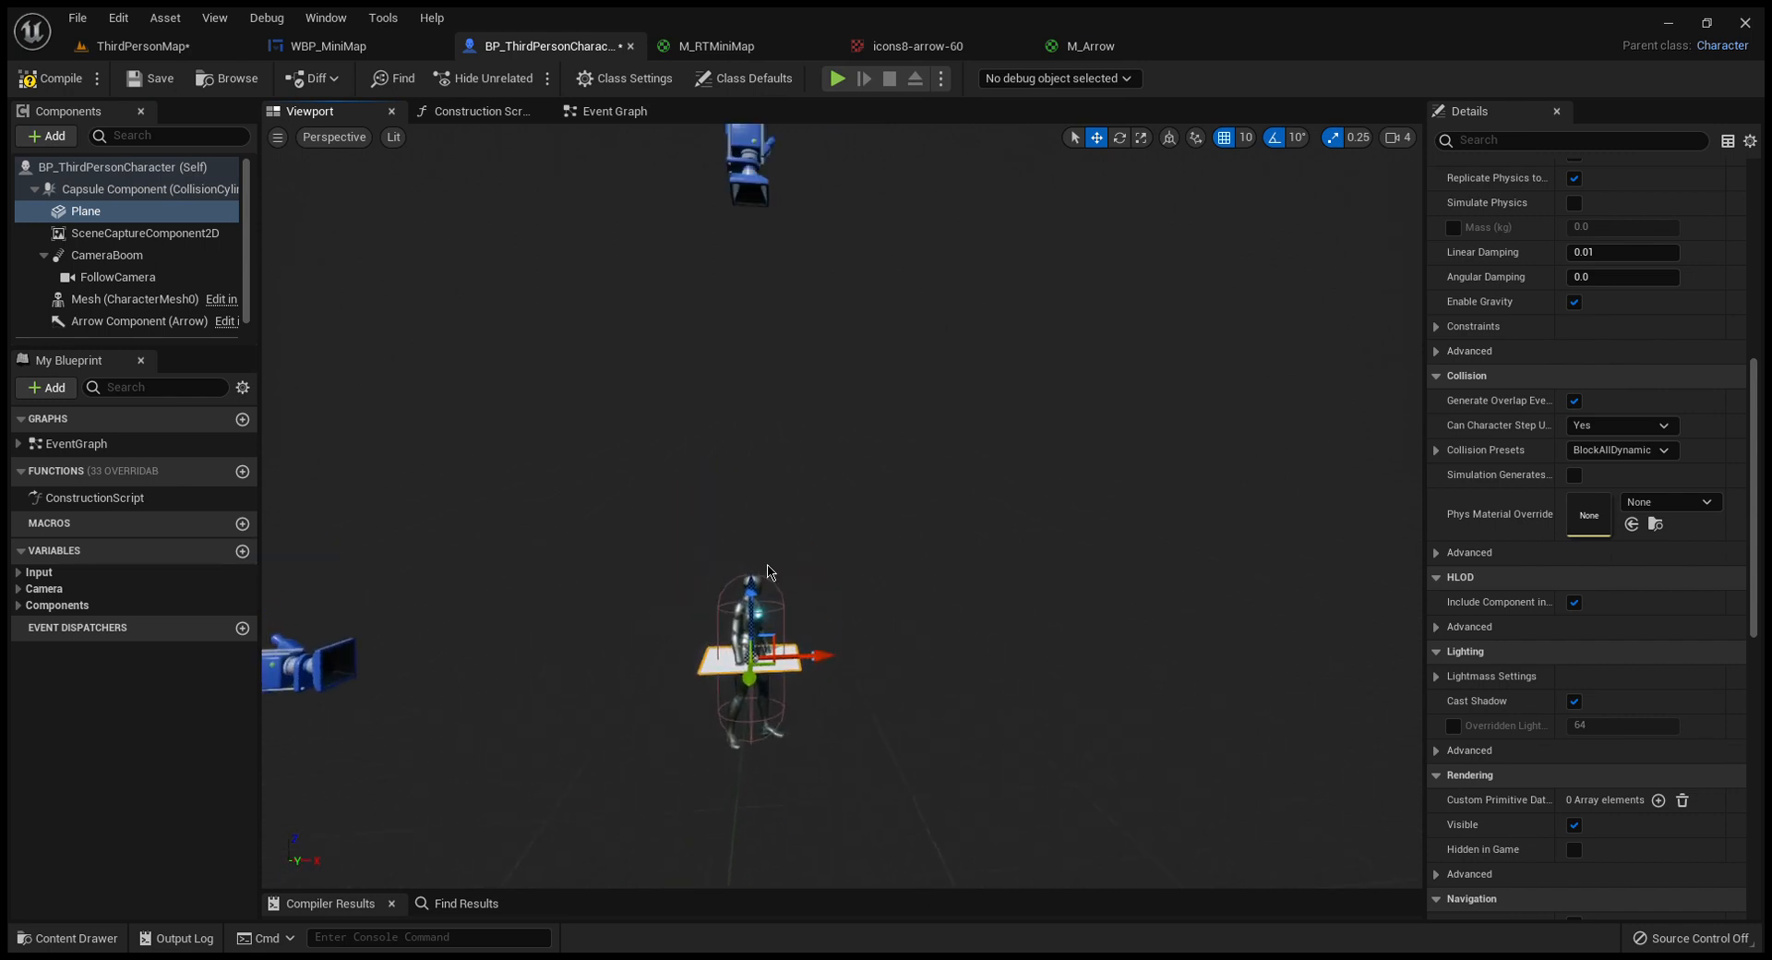
pyautogui.moveTo(752, 600); pyautogui.dragTo(783, 204)
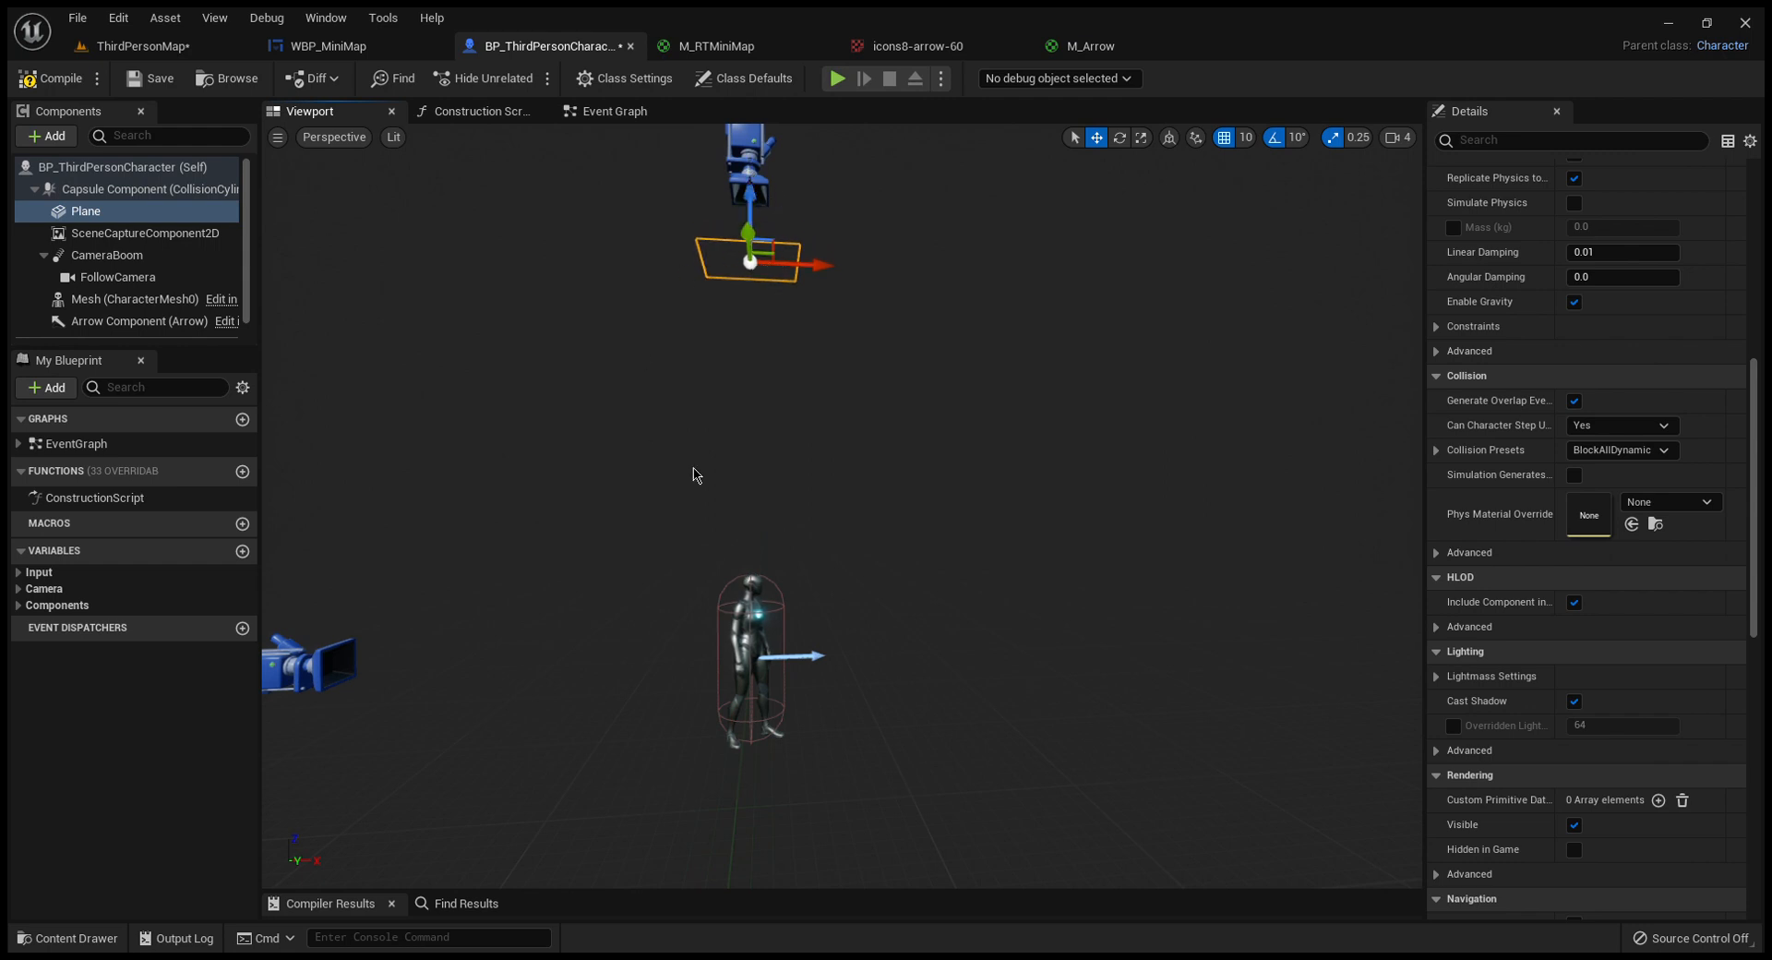
pyautogui.scroll(1, 1473, 344)
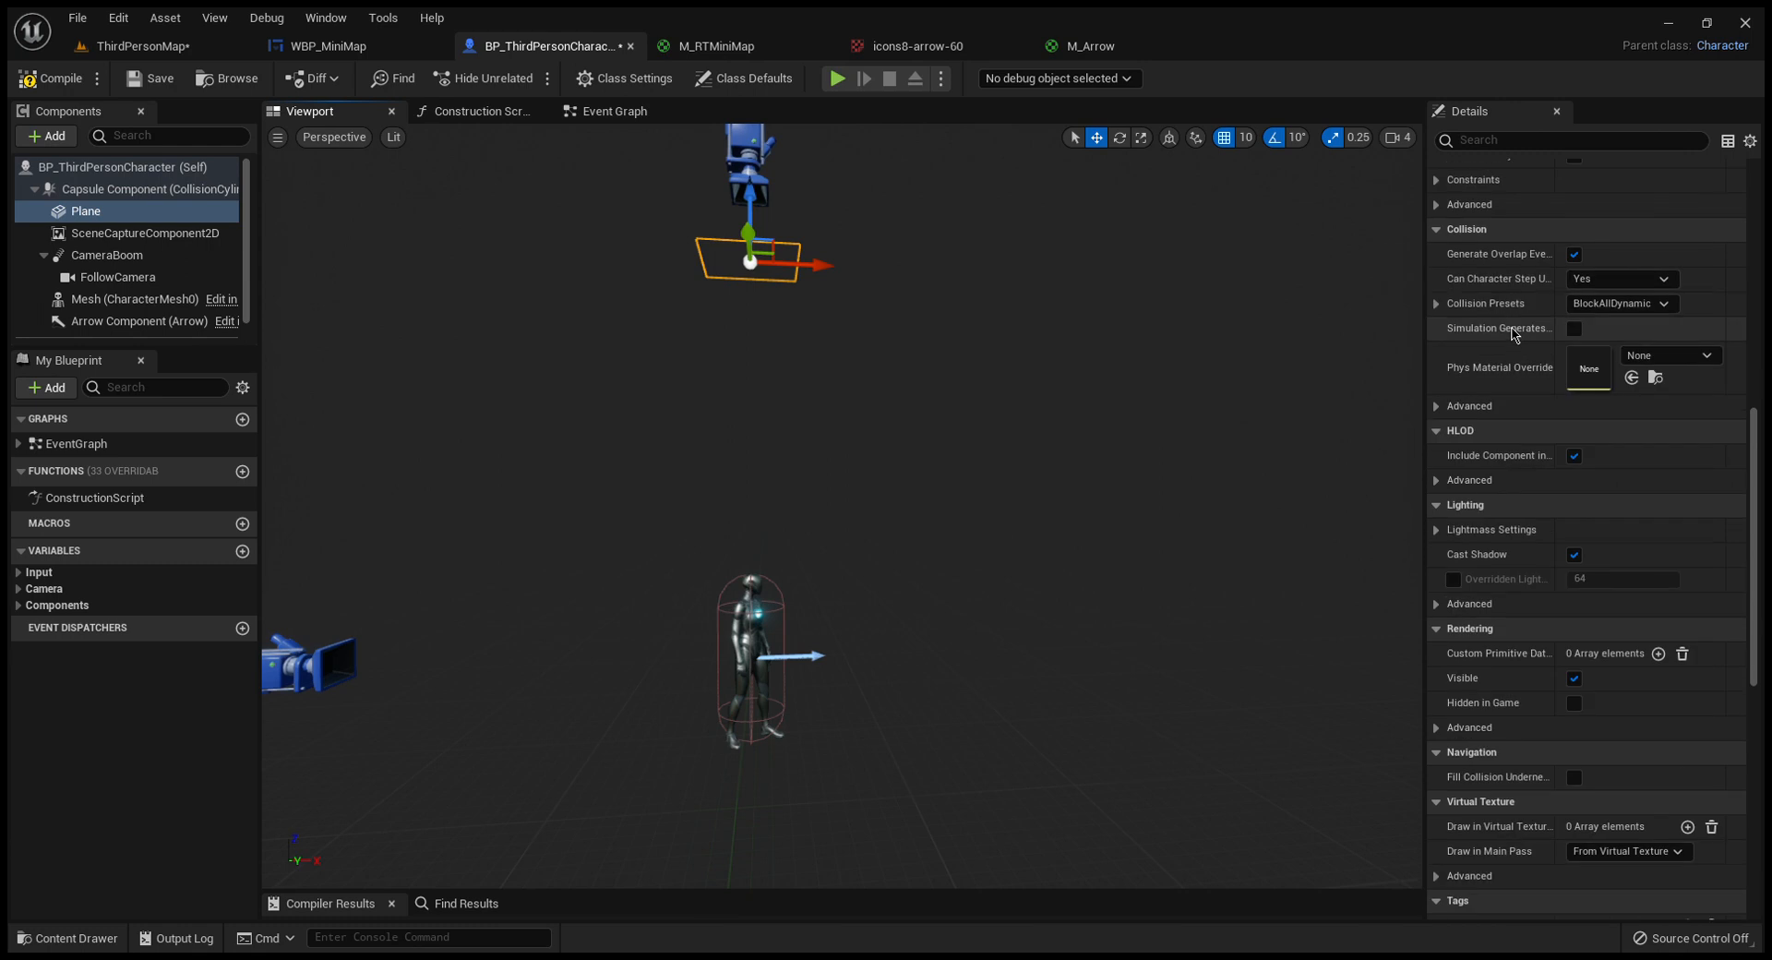
pyautogui.scroll(10, 1514, 334)
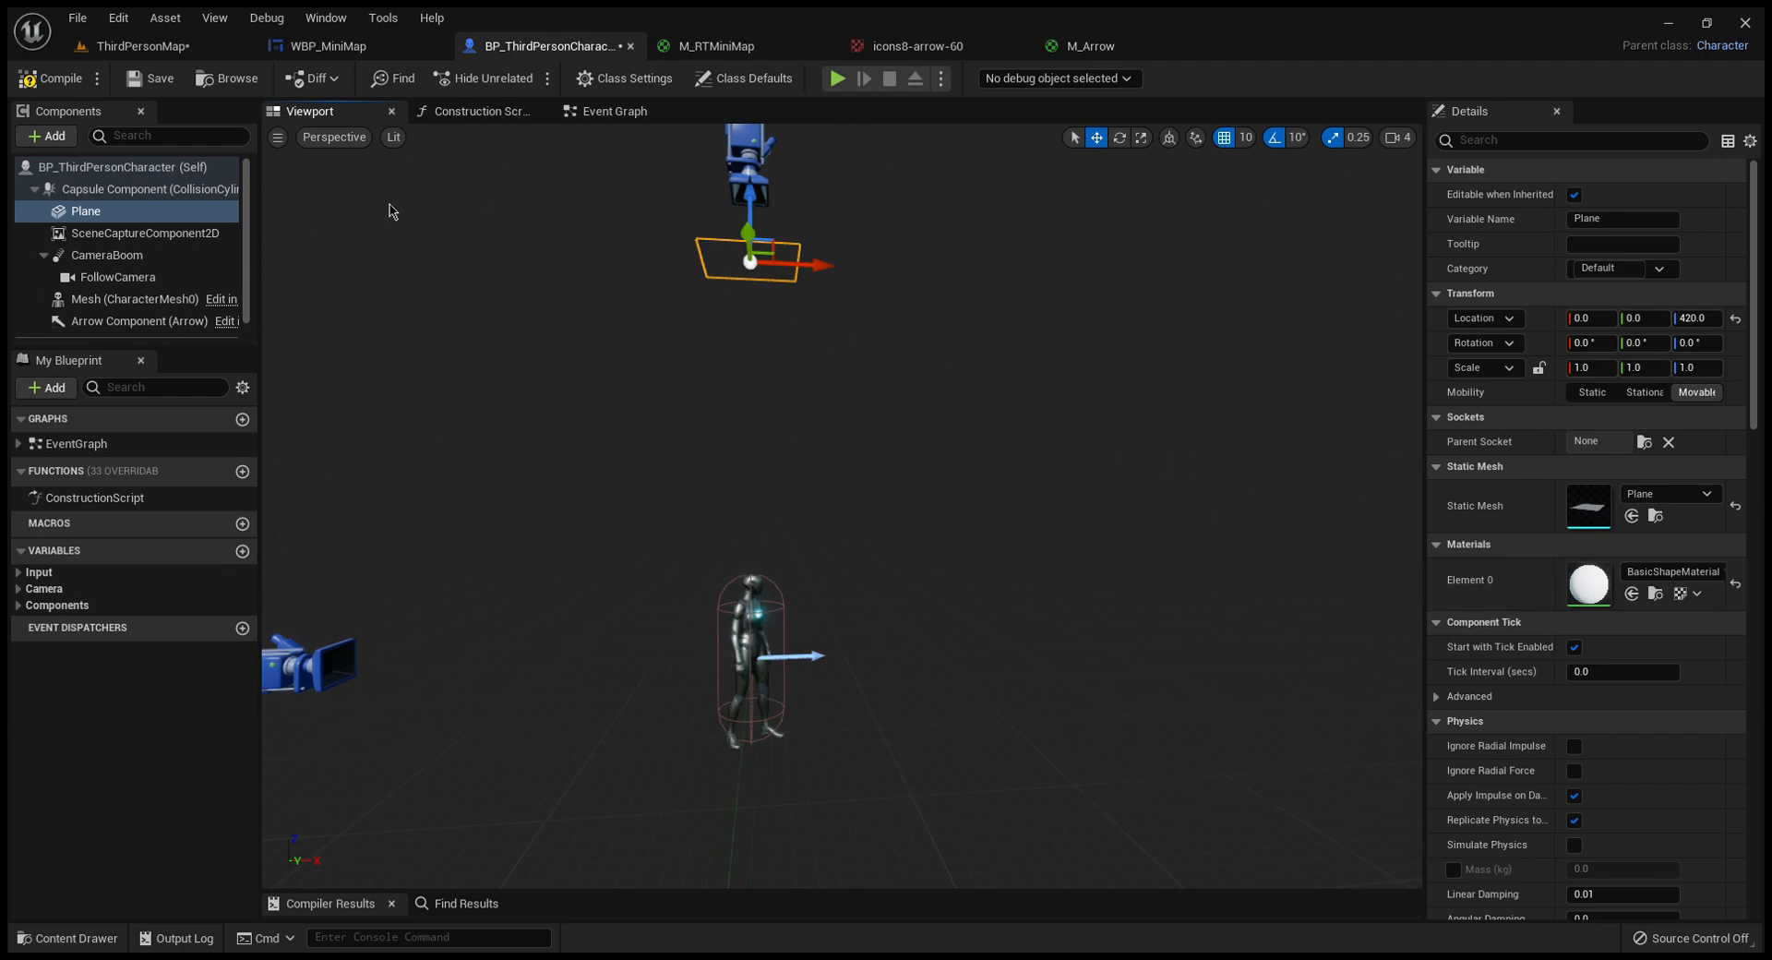
pyautogui.click(54, 79)
pyautogui.click(151, 79)
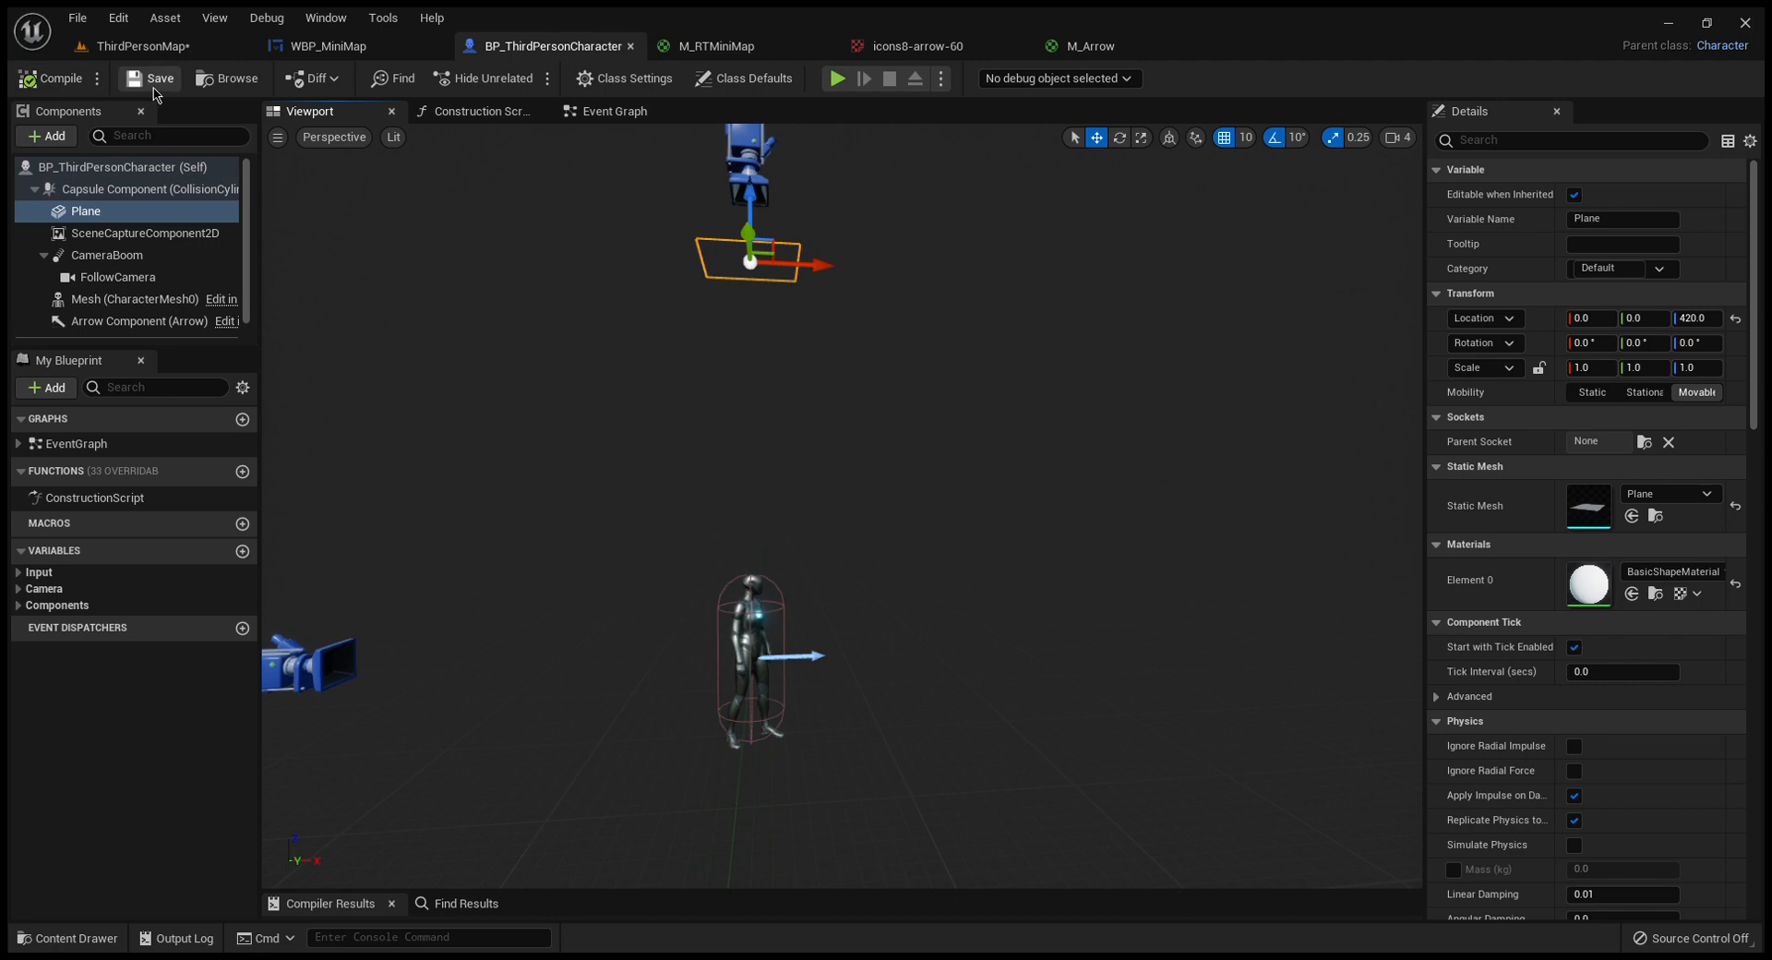
# - Play ThirdPersonMap and run the character around to check how the plane appears on the minimap, and stop playing
pyautogui.click(152, 50)
pyautogui.click(398, 80)
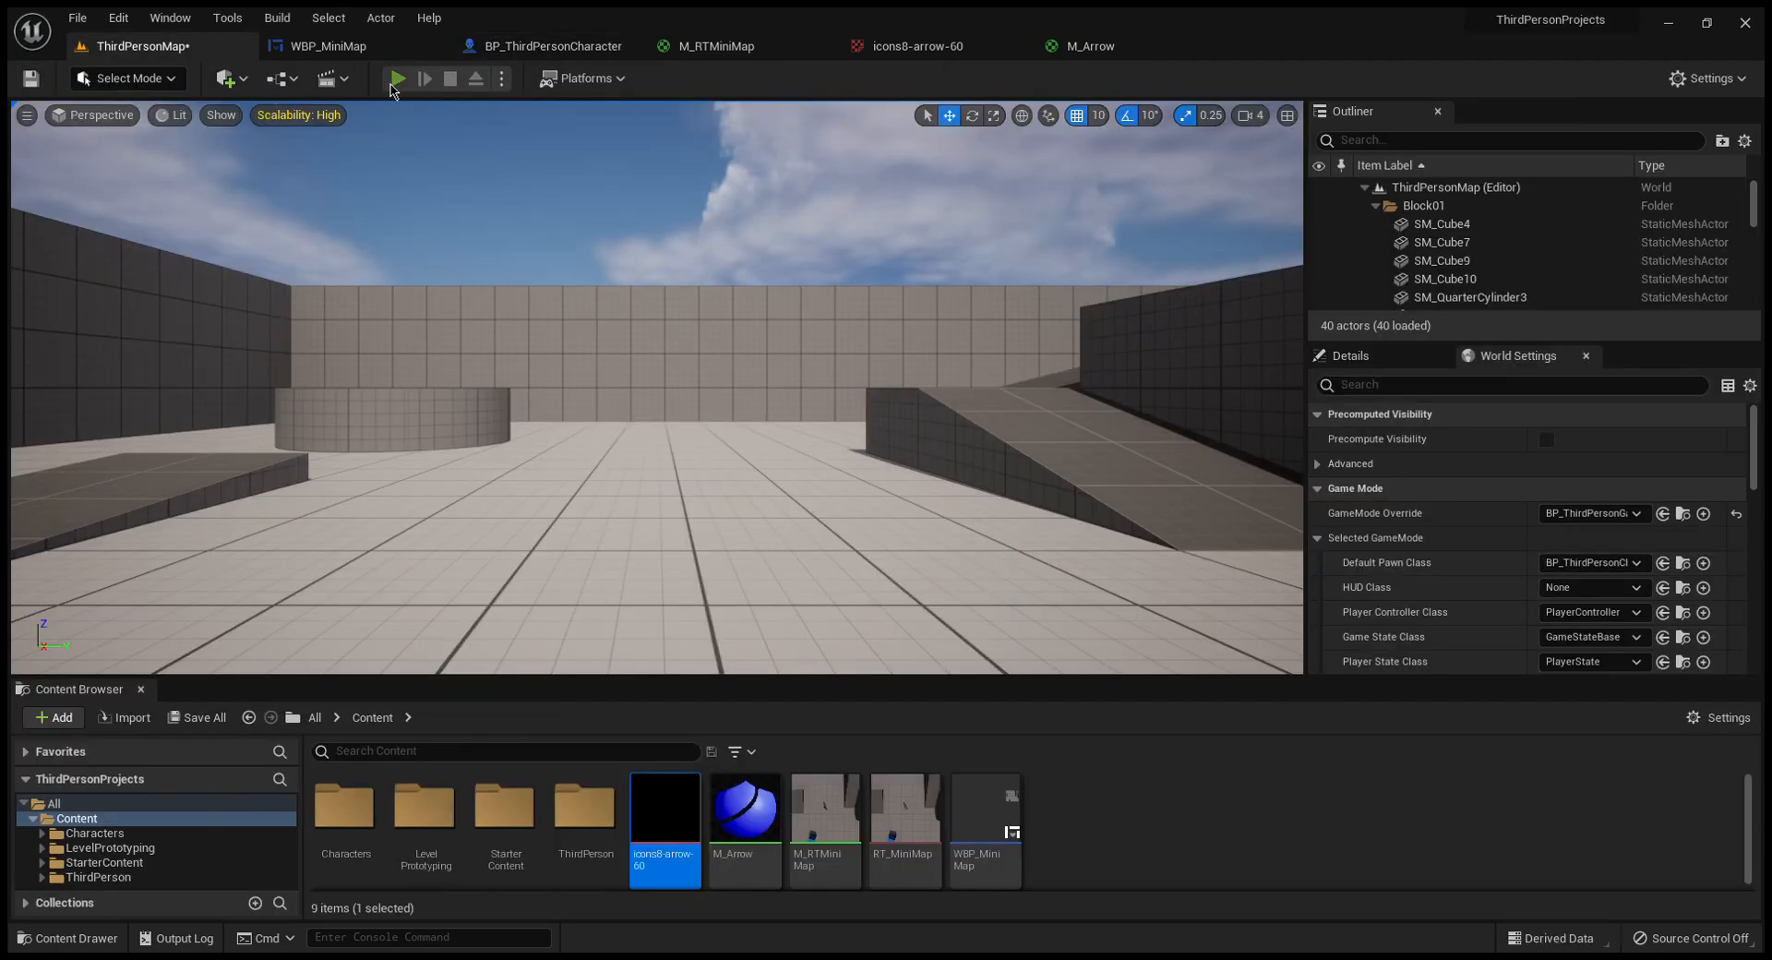
pyautogui.press('w')
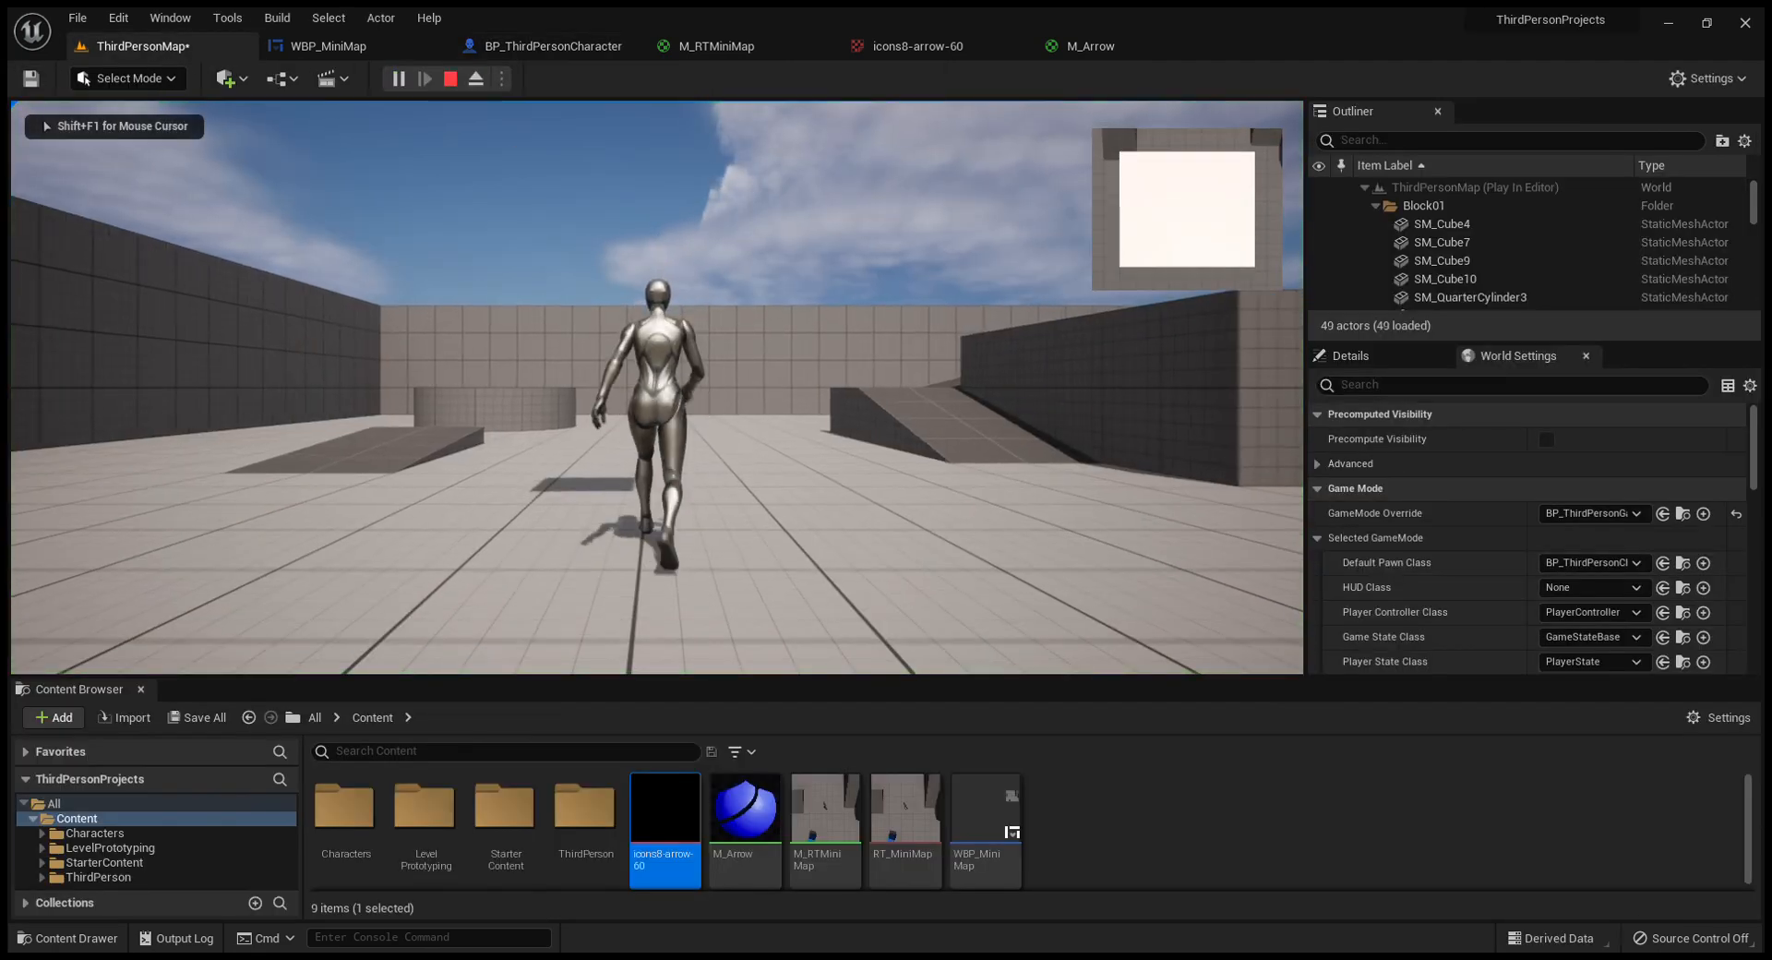
pyautogui.press('d')
pyautogui.press('w')
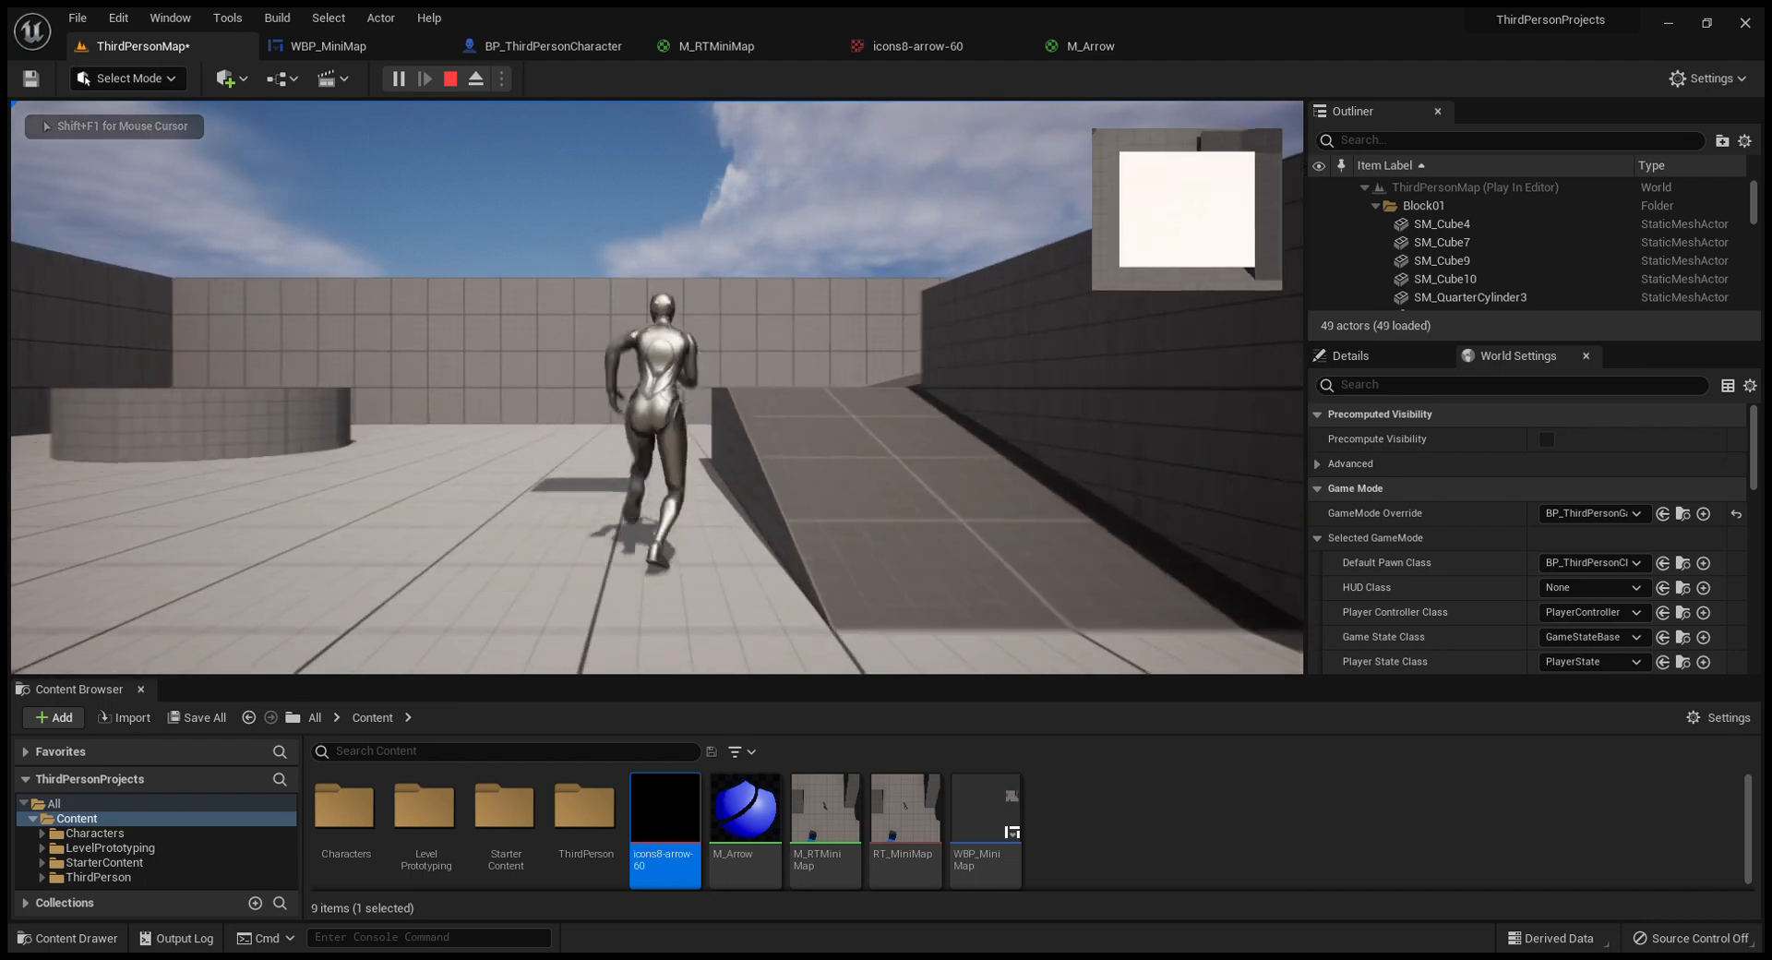
pyautogui.press('s')
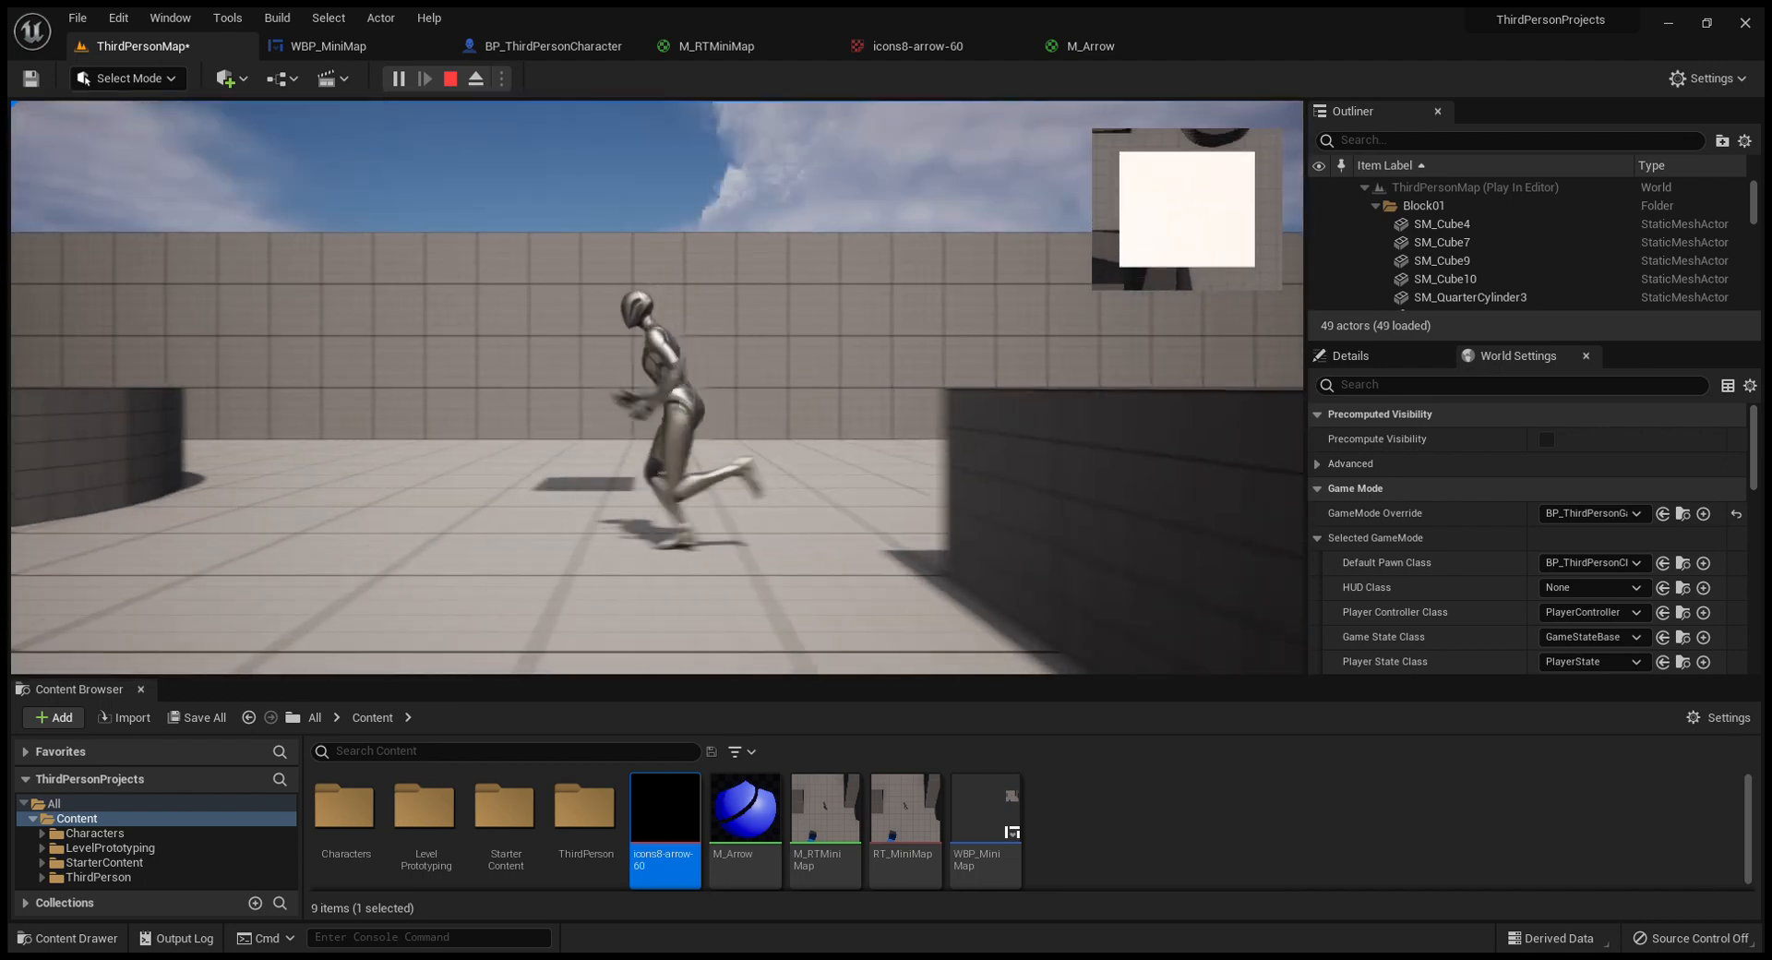
pyautogui.press('Escape')
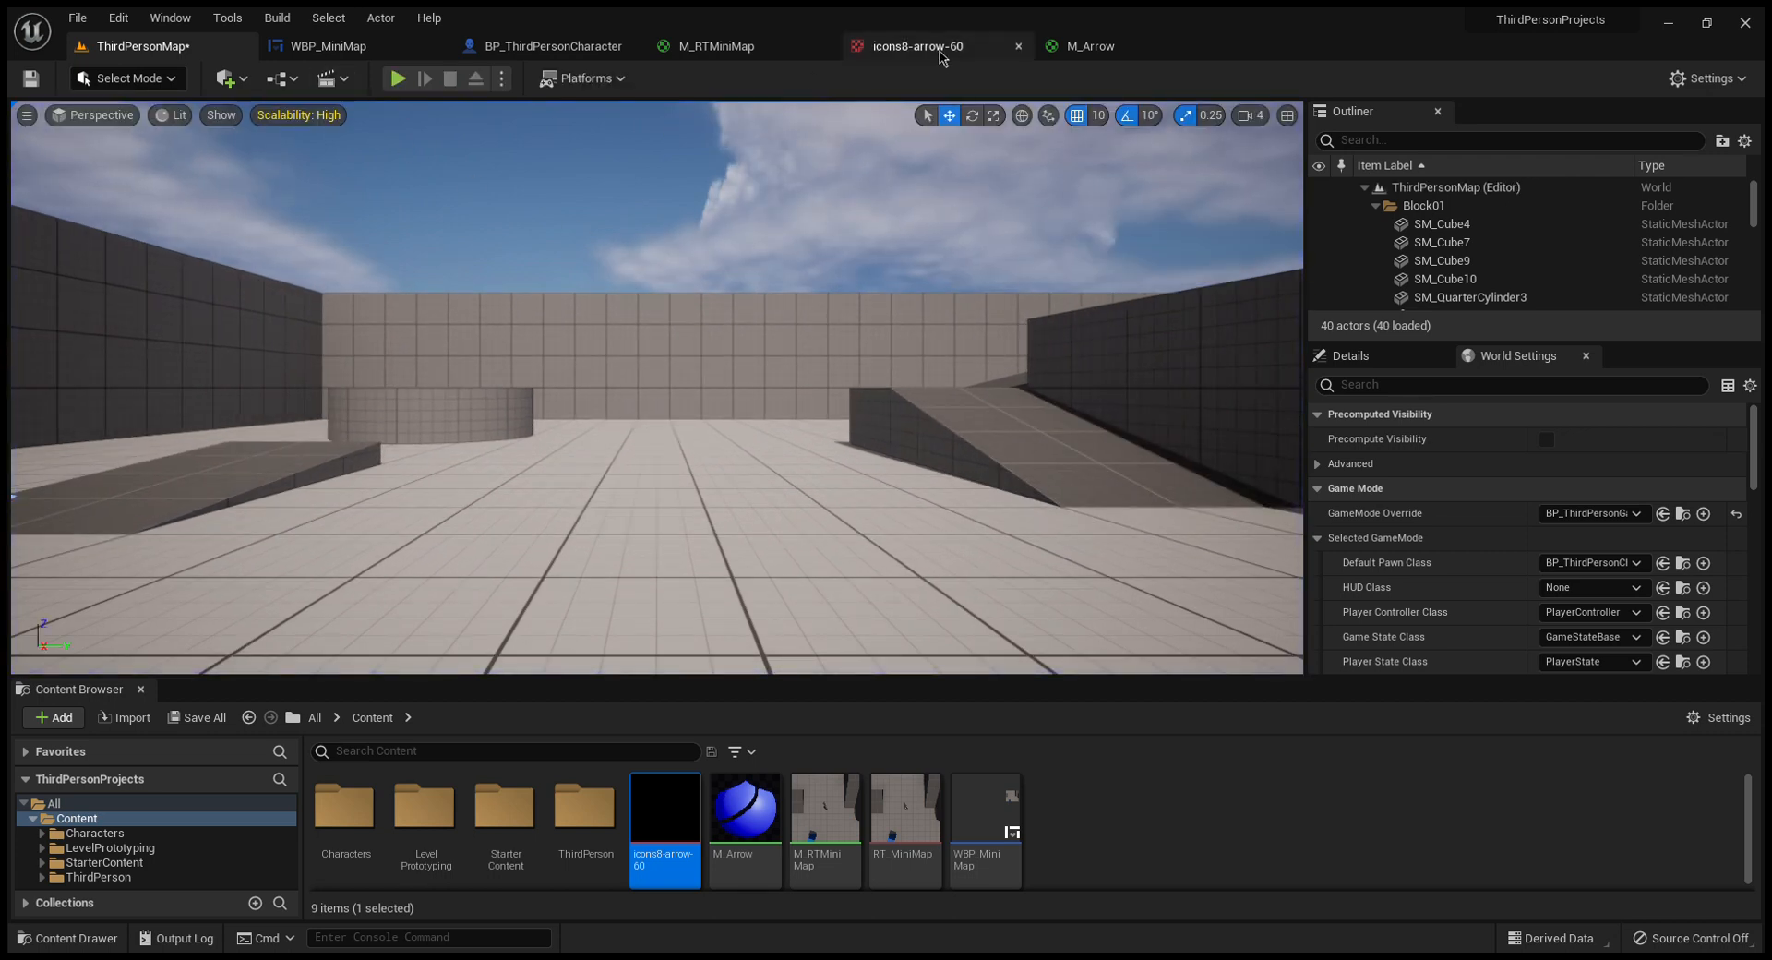
# - Assign the M_Arrow material to Element 0 of the Plane component in BP_ThirdPersonCharacter
pyautogui.click(1089, 47)
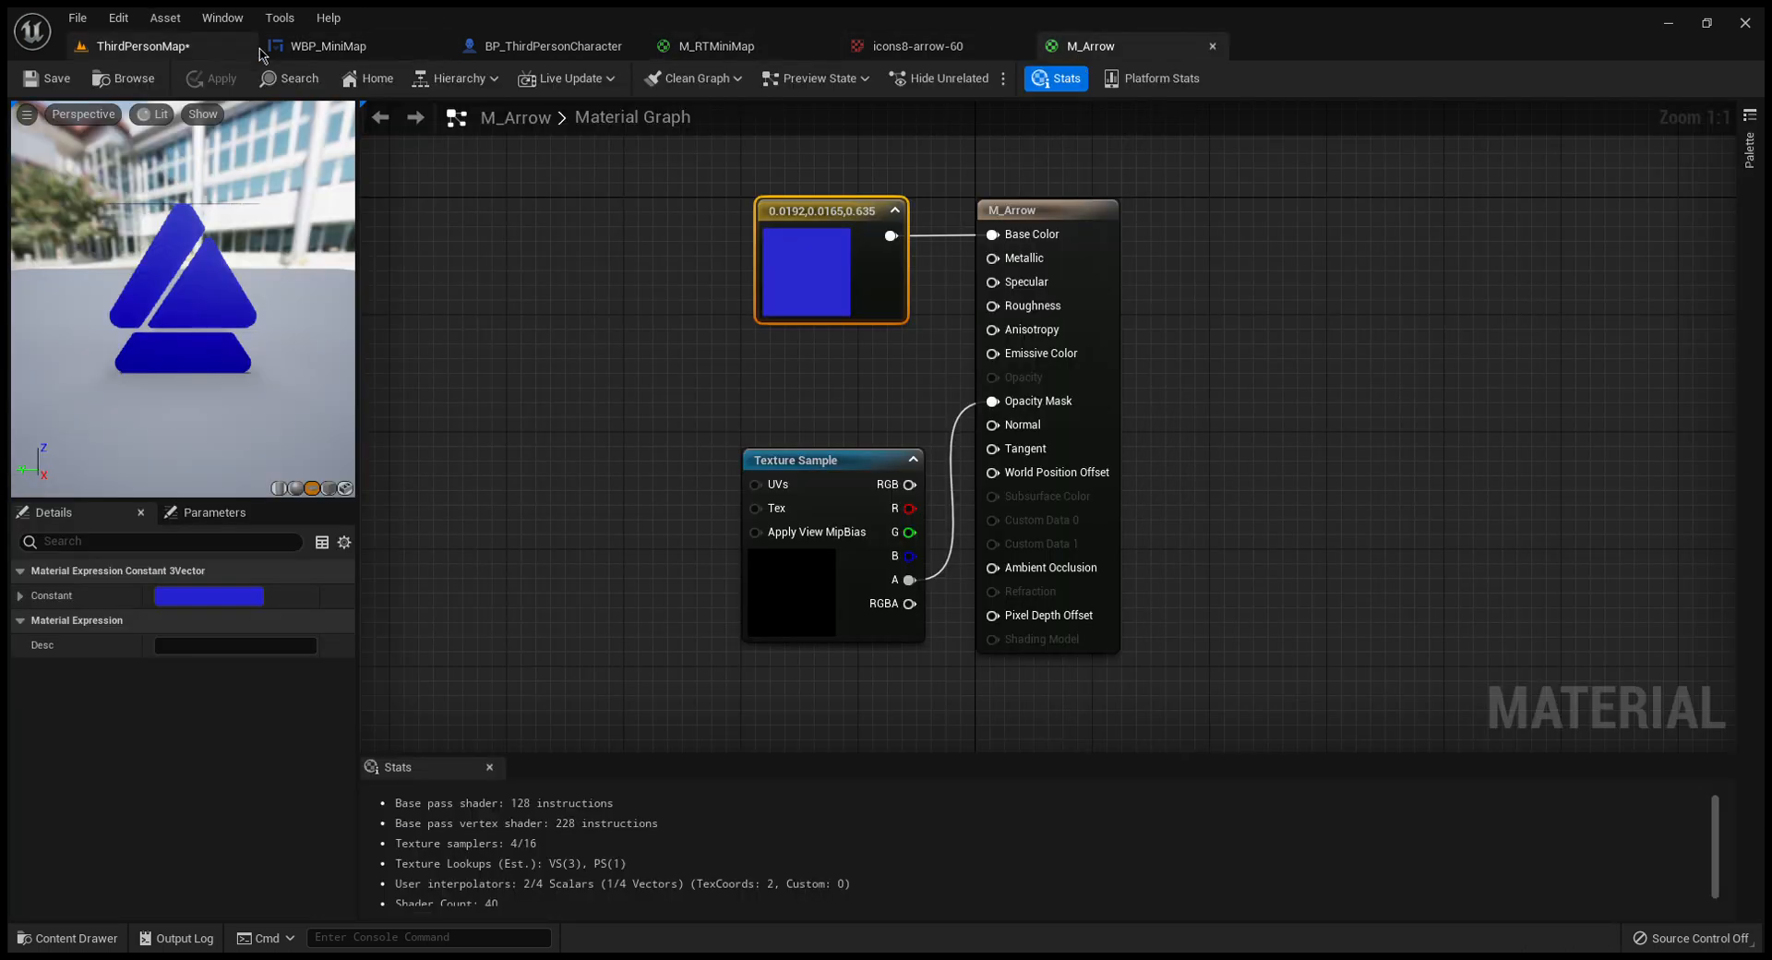
pyautogui.click(559, 48)
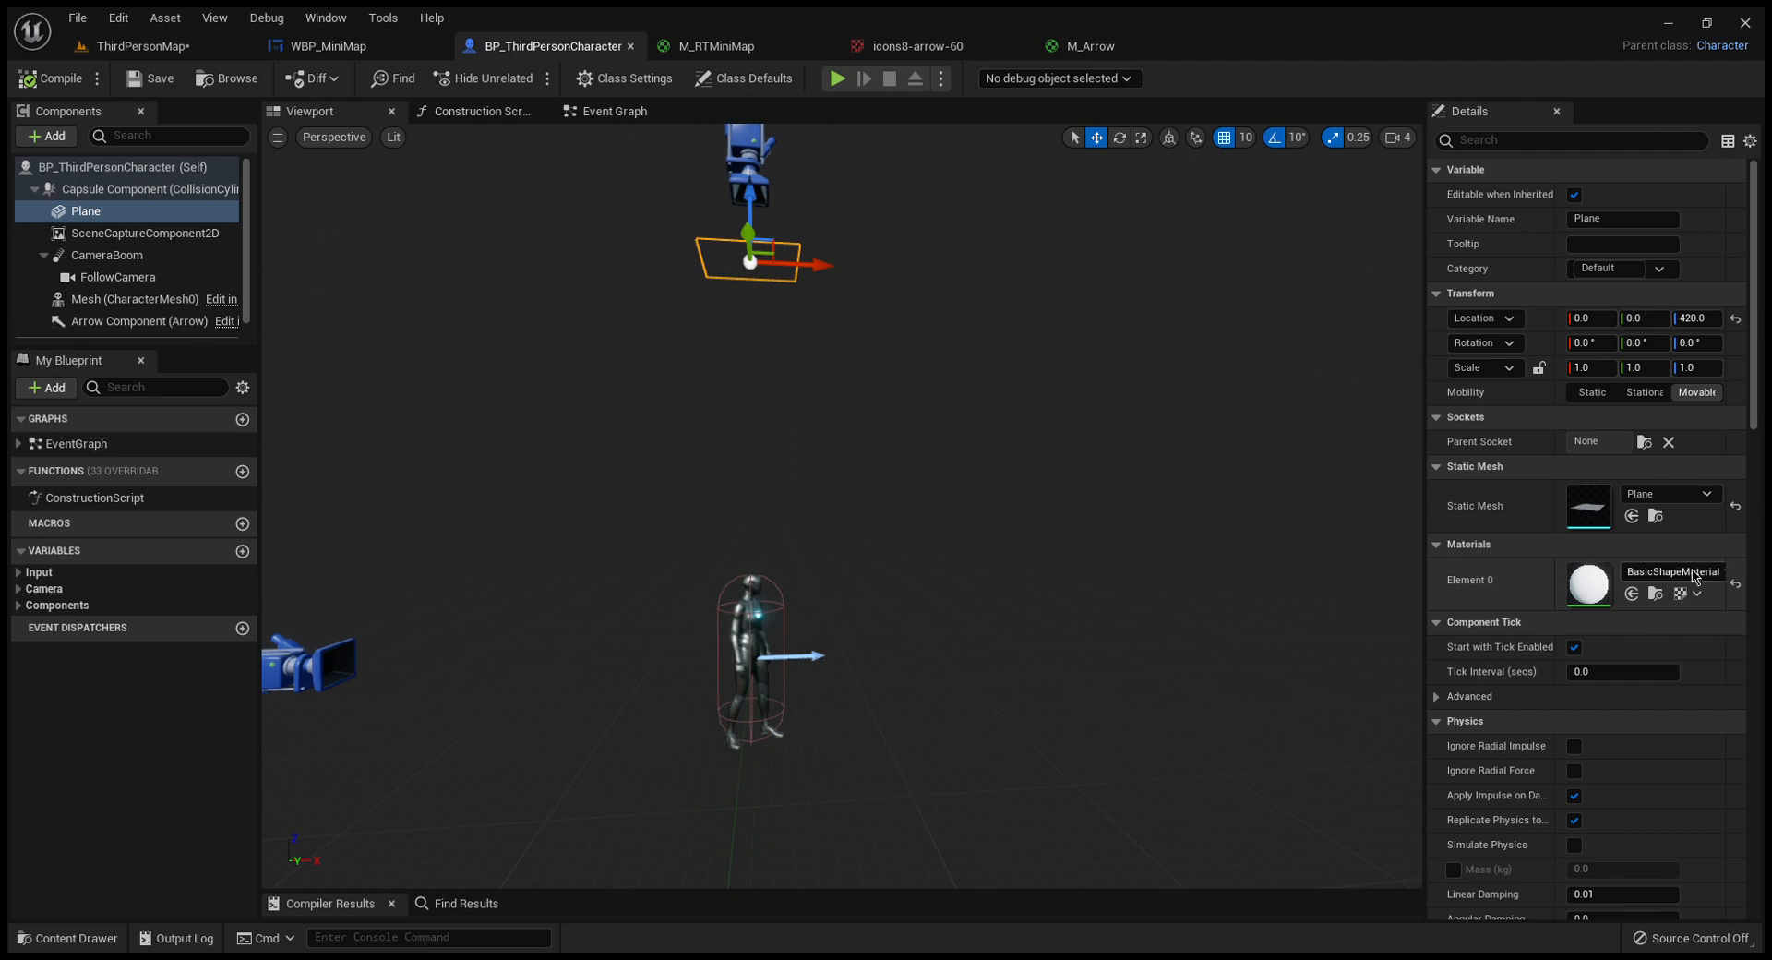
pyautogui.click(1078, 44)
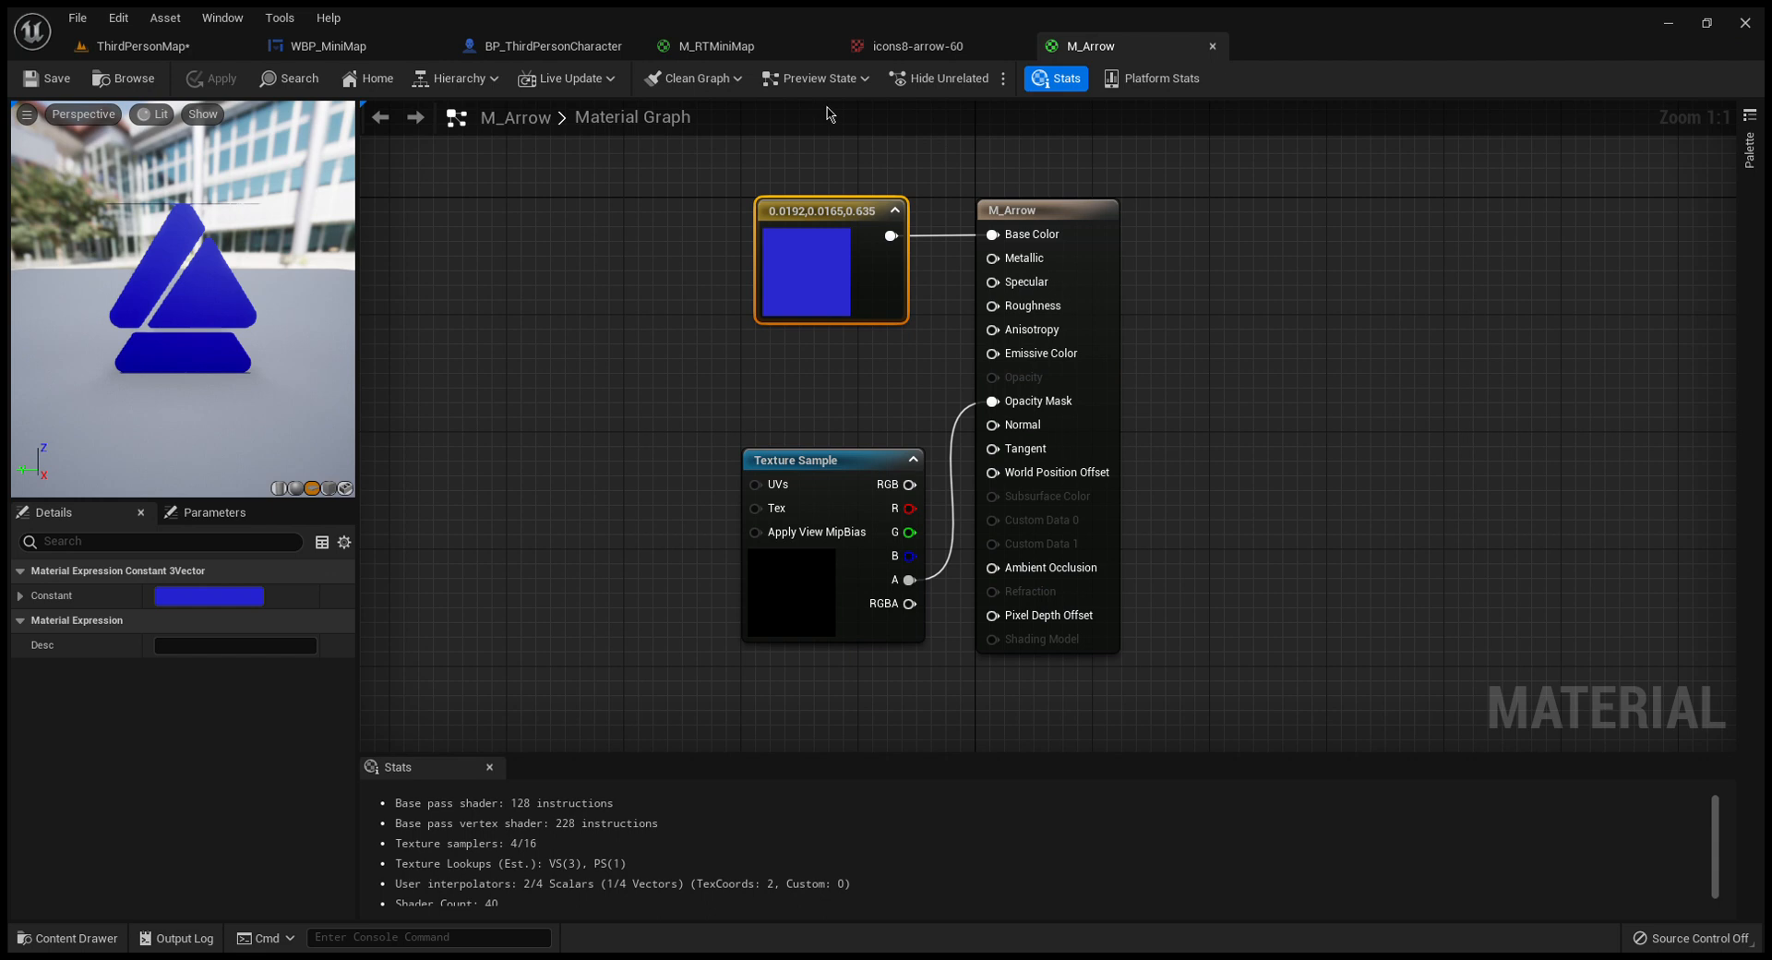
pyautogui.click(517, 47)
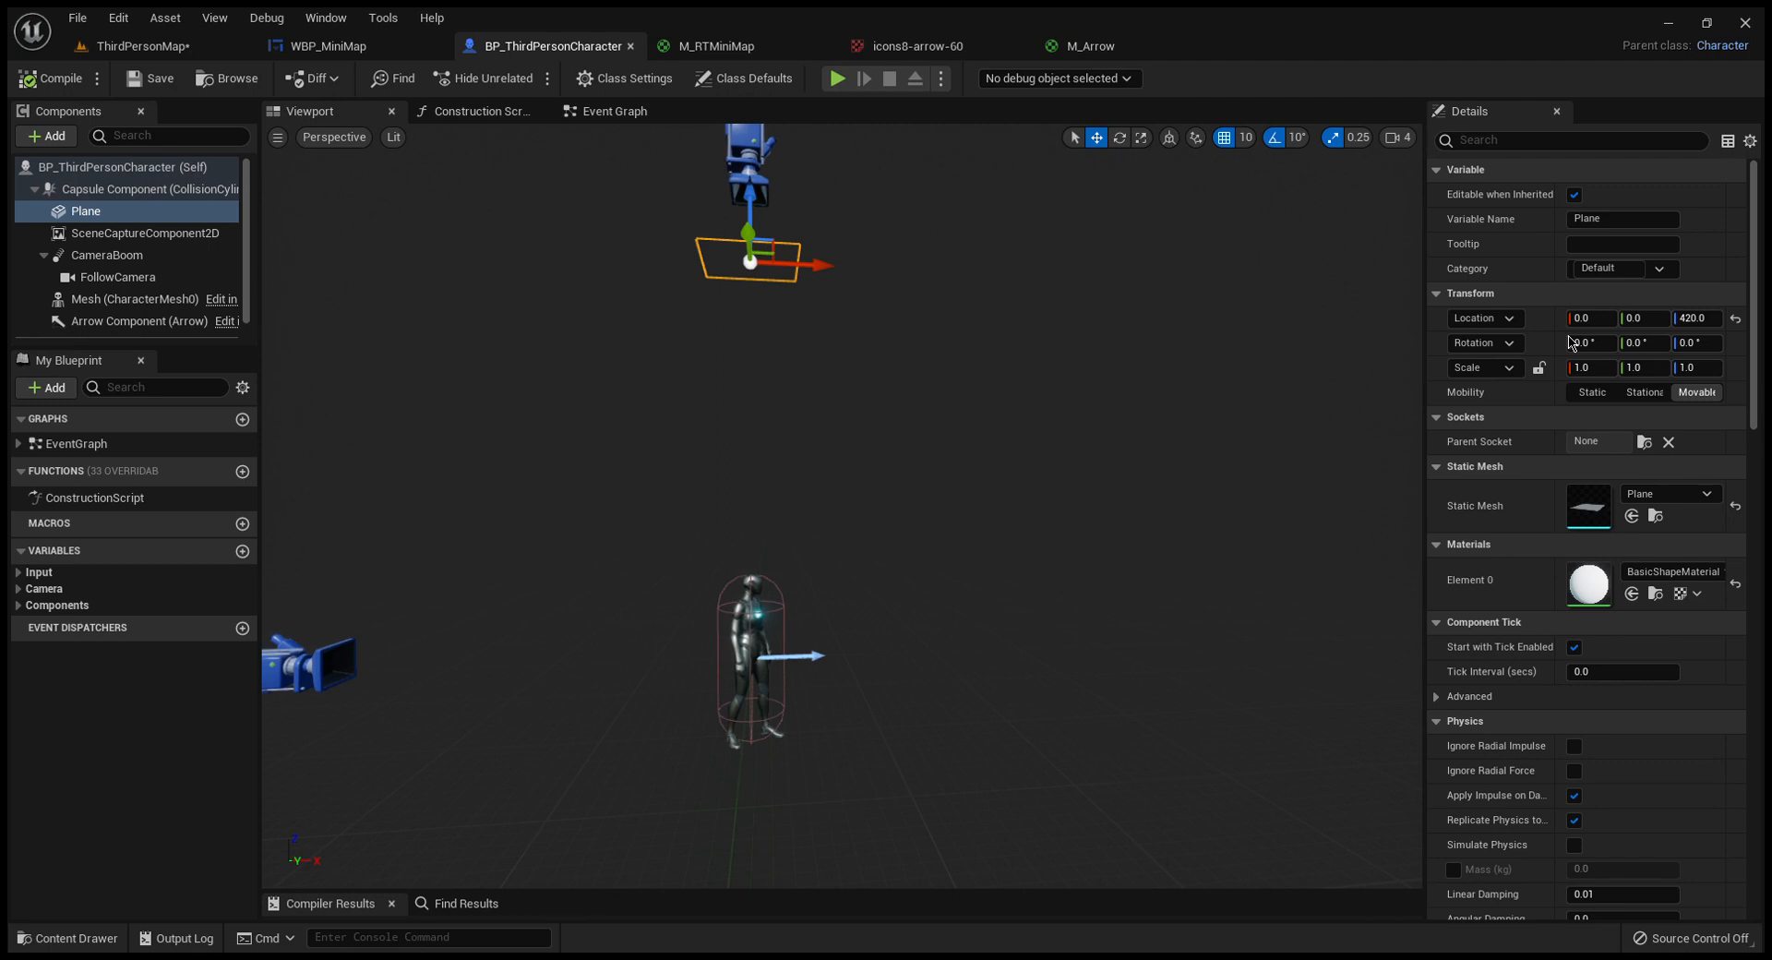
# - Rotate the arrow plane about 90° around the Z axis to align it with the character's forward direction
pyautogui.moveTo(948, 308); pyautogui.dragTo(1034, 313)
pyautogui.moveTo(949, 308); pyautogui.dragTo(923, 147, button='right')
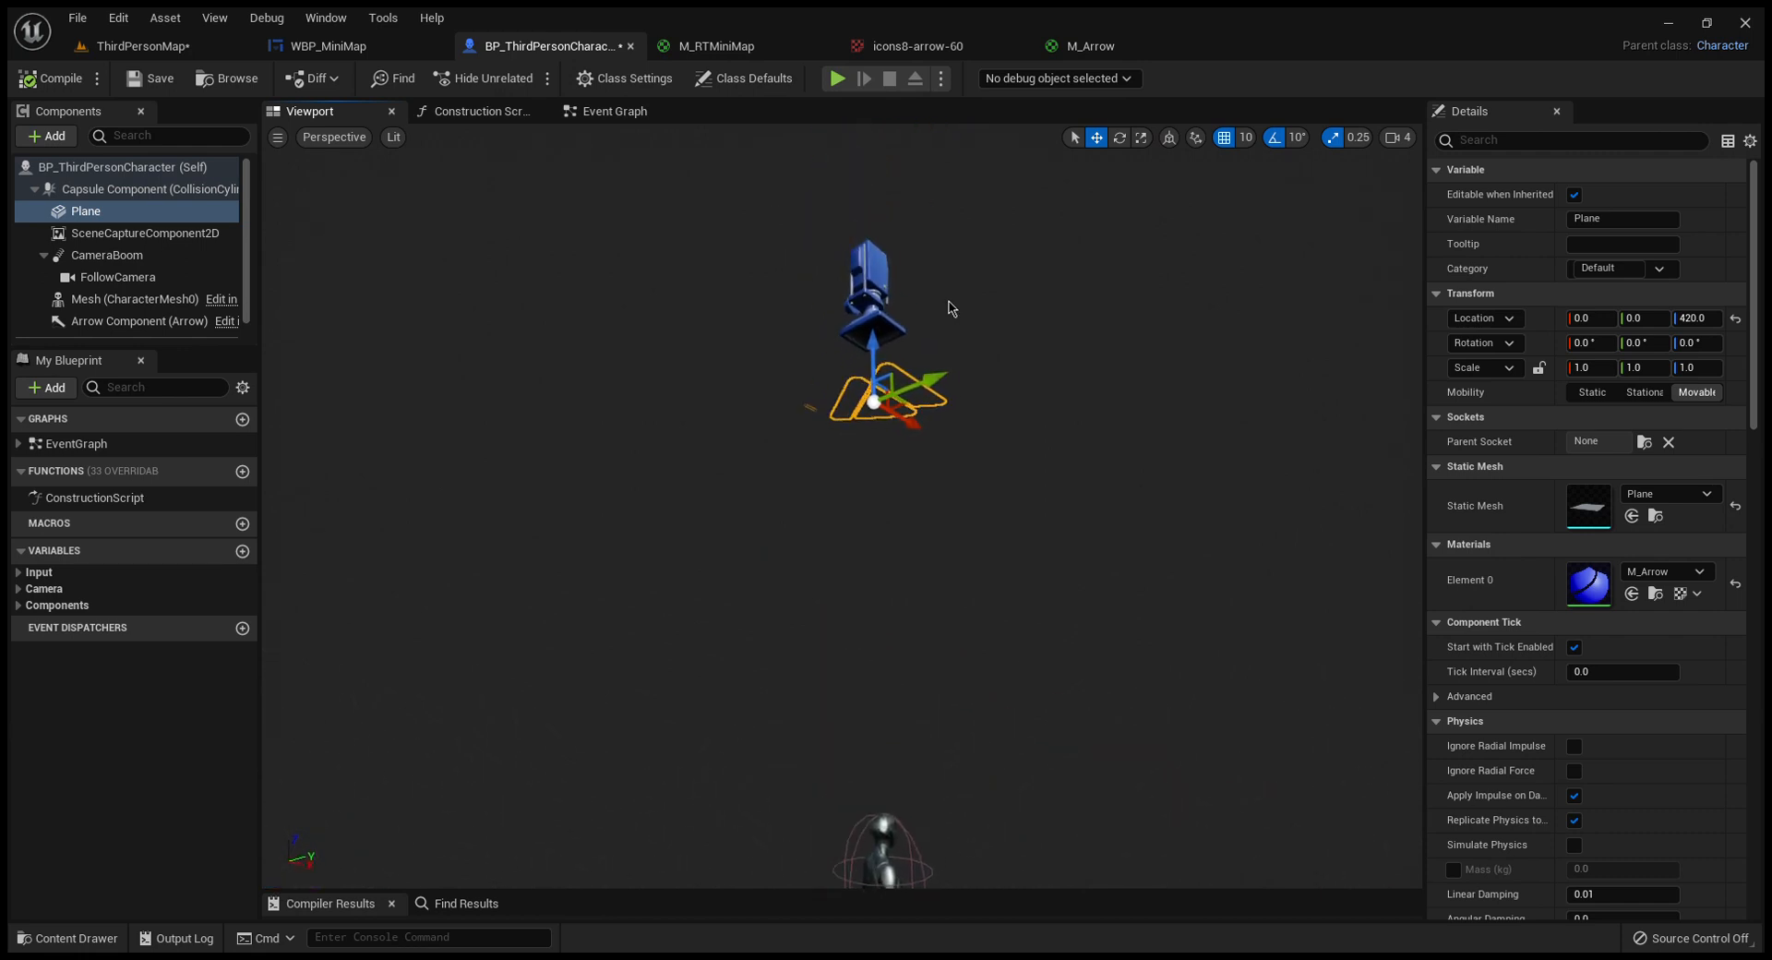
pyautogui.click(1118, 138)
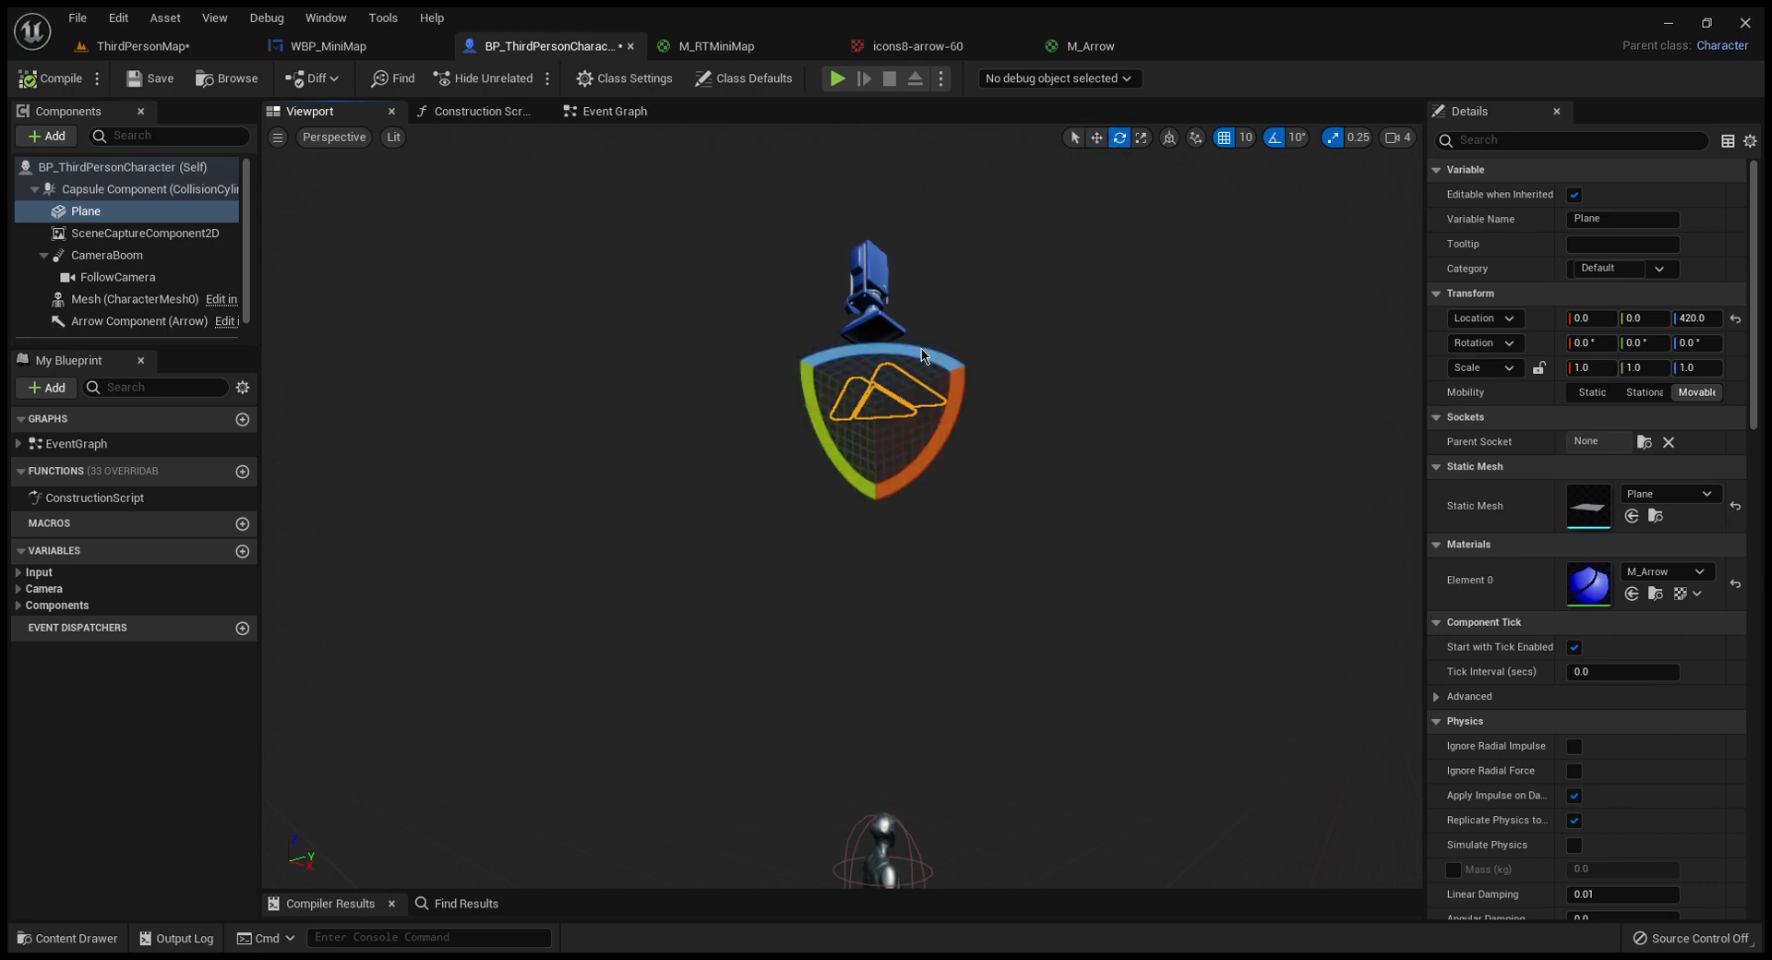
pyautogui.scroll(2, 923, 360)
pyautogui.moveTo(927, 277); pyautogui.dragTo(938, 313)
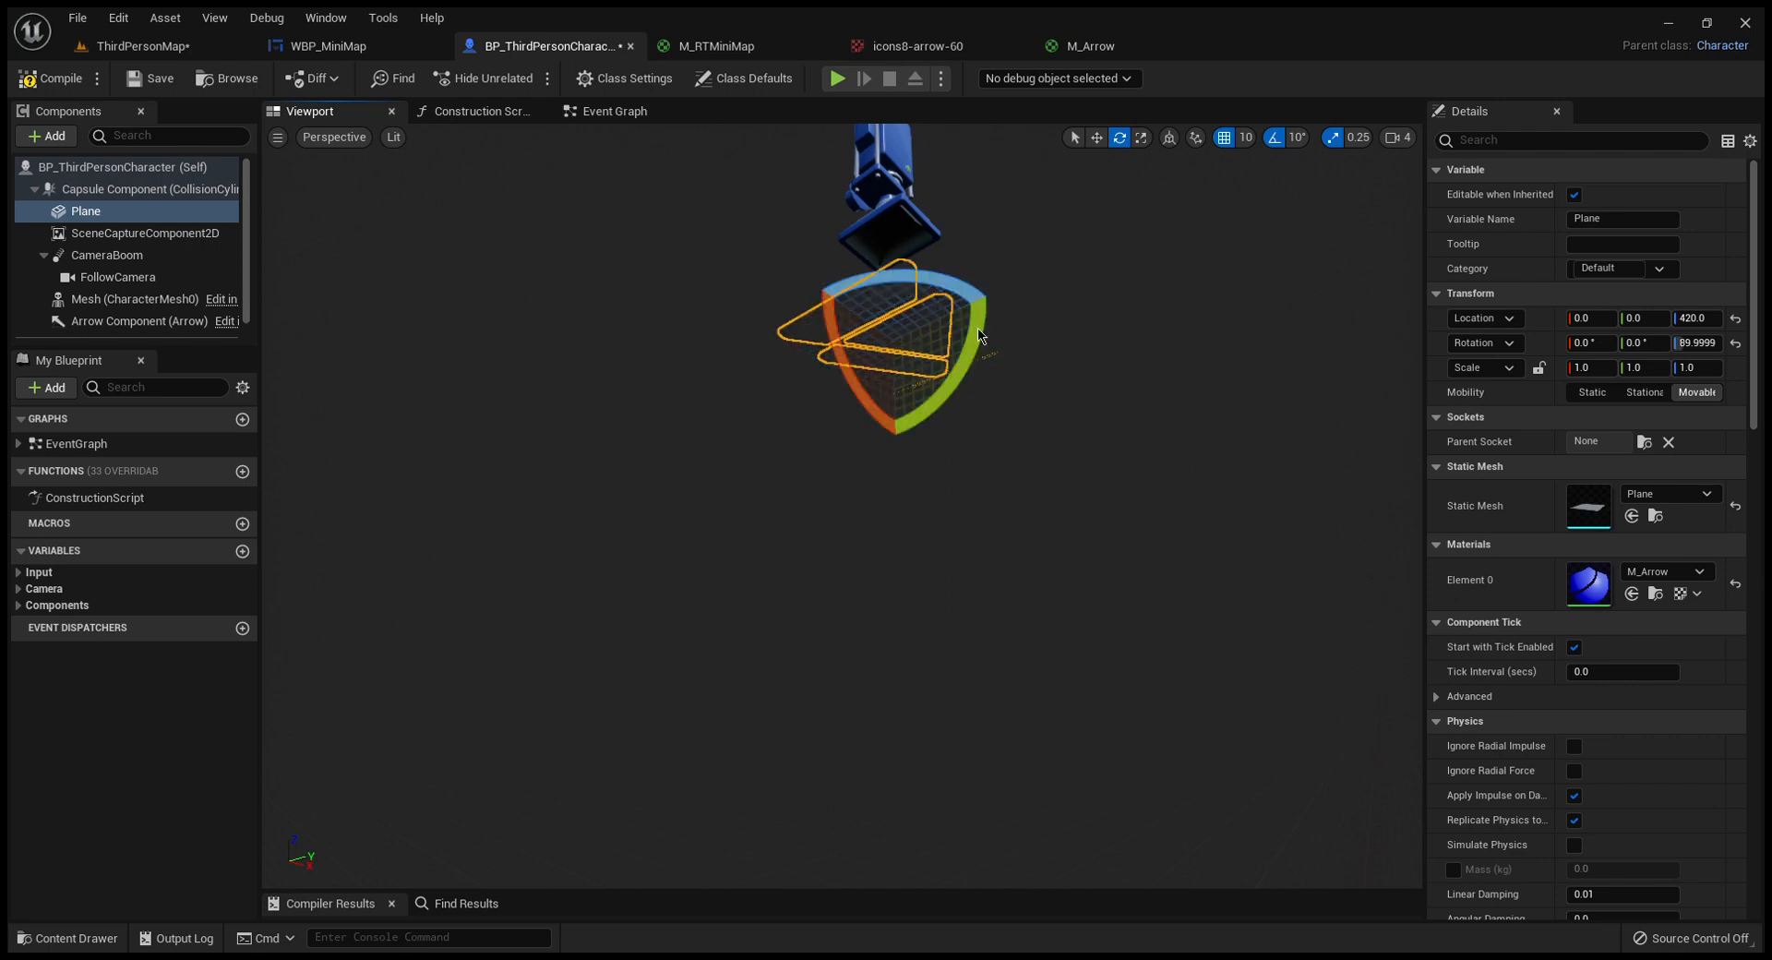
pyautogui.moveTo(1086, 388)
pyautogui.mouseDown(button='right')
pyautogui.moveTo(1310, 406)
pyautogui.moveTo(1087, 378)
pyautogui.moveTo(960, 323)
pyautogui.moveTo(960, 231)
pyautogui.moveTo(989, 221)
pyautogui.moveTo(1086, 389)
pyautogui.mouseUp(button='right')
pyautogui.moveTo(1083, 341); pyautogui.dragTo(1089, 268)
pyautogui.moveTo(1083, 340)
pyautogui.mouseDown(button='right')
pyautogui.moveTo(1082, 254)
pyautogui.moveTo(1083, 348)
pyautogui.mouseUp(button='right')
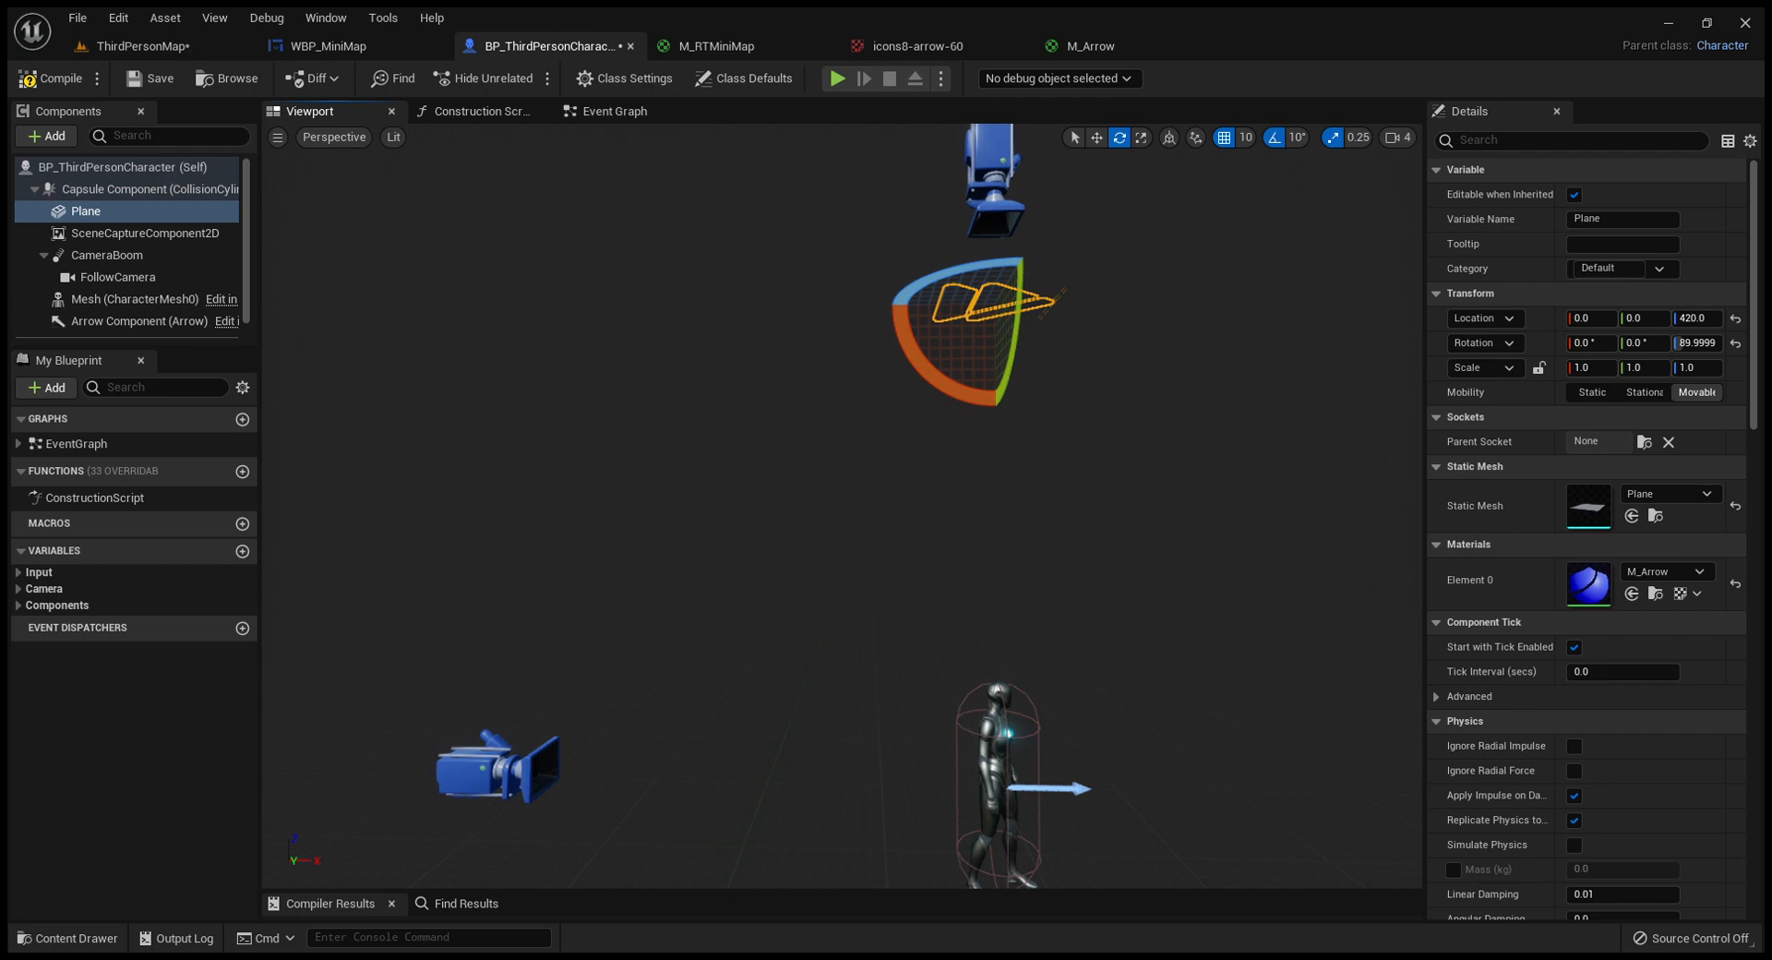
# - Compile and save BP_ThirdPersonCharacter and switch the viewport back to the Move tool for the Plane
pyautogui.scroll(-2, 1083, 348)
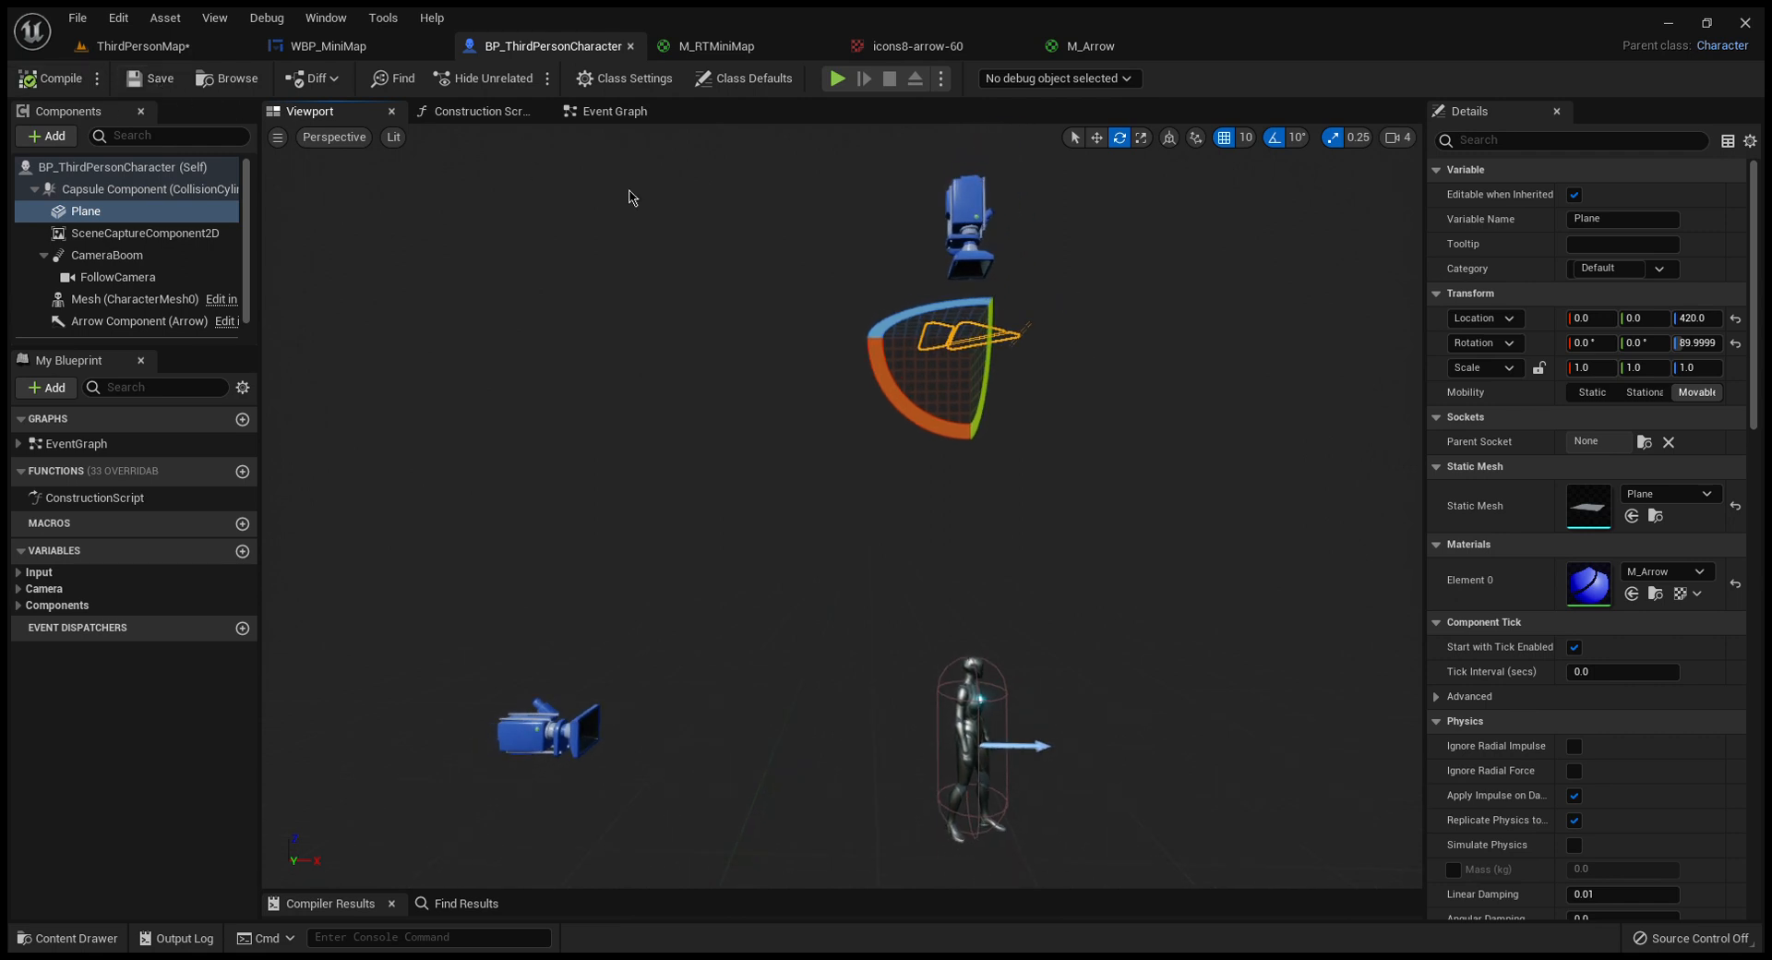
pyautogui.click(1095, 140)
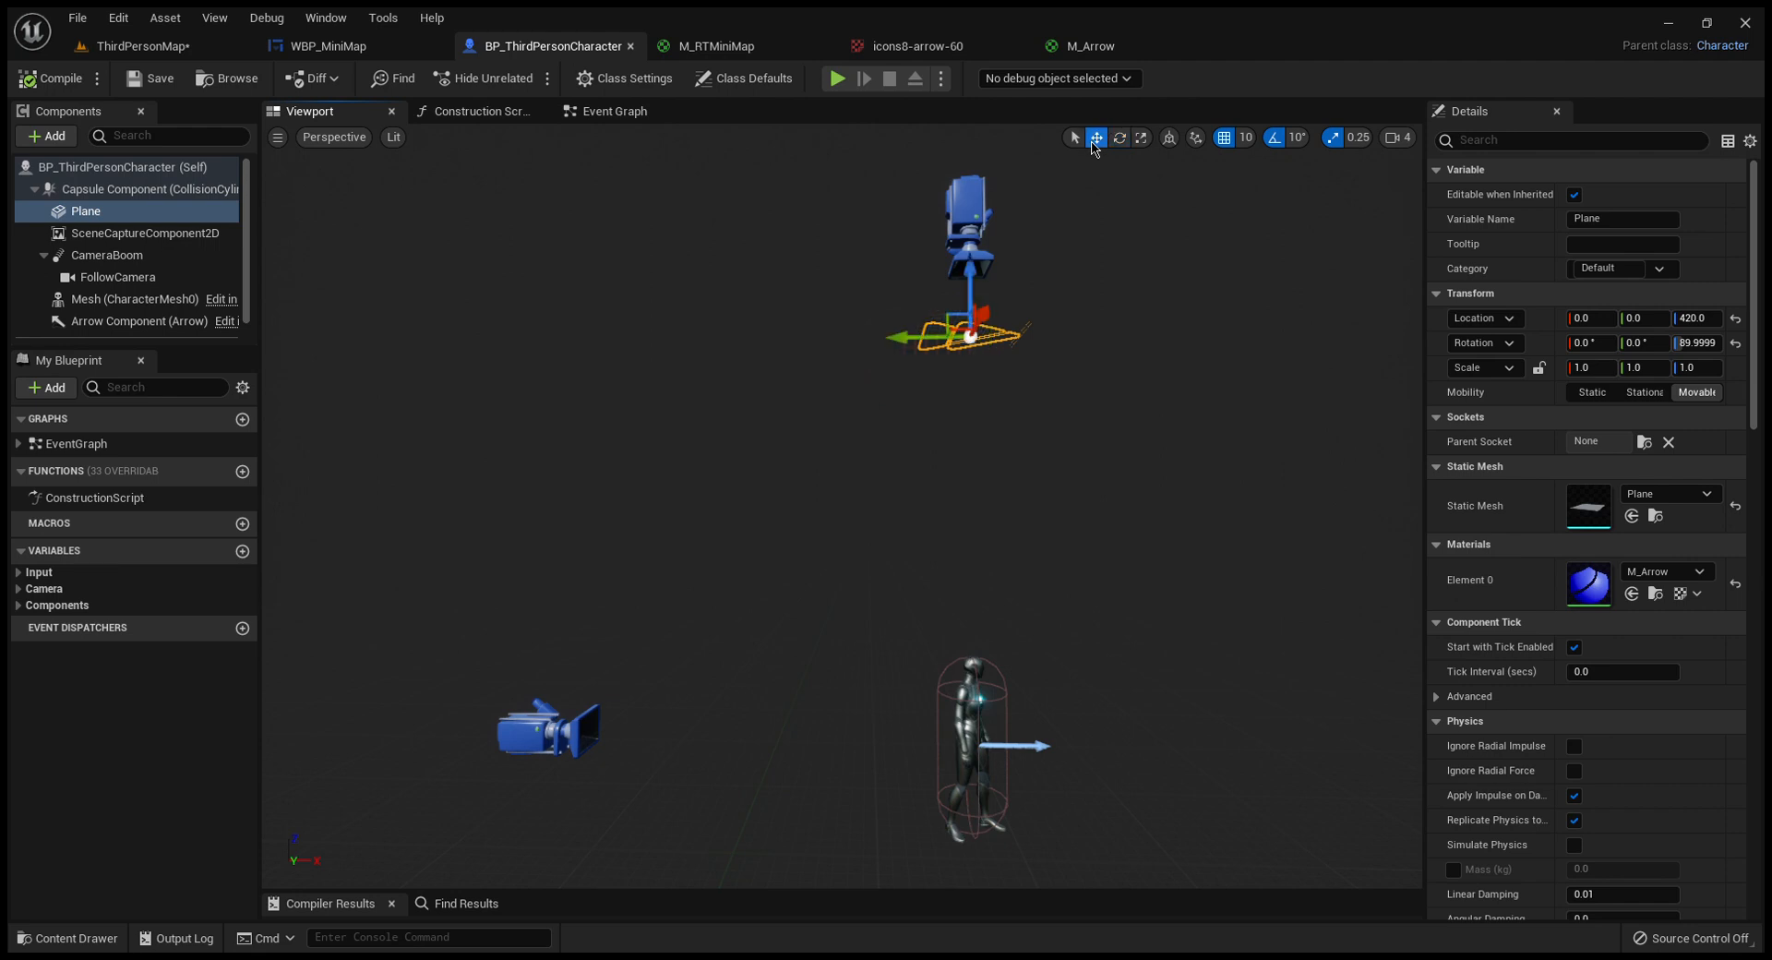
# - Play ThirdPersonMap and run the character in all directions to check the arrow's size and heading on the minimap, and stop playing
pyautogui.click(228, 78)
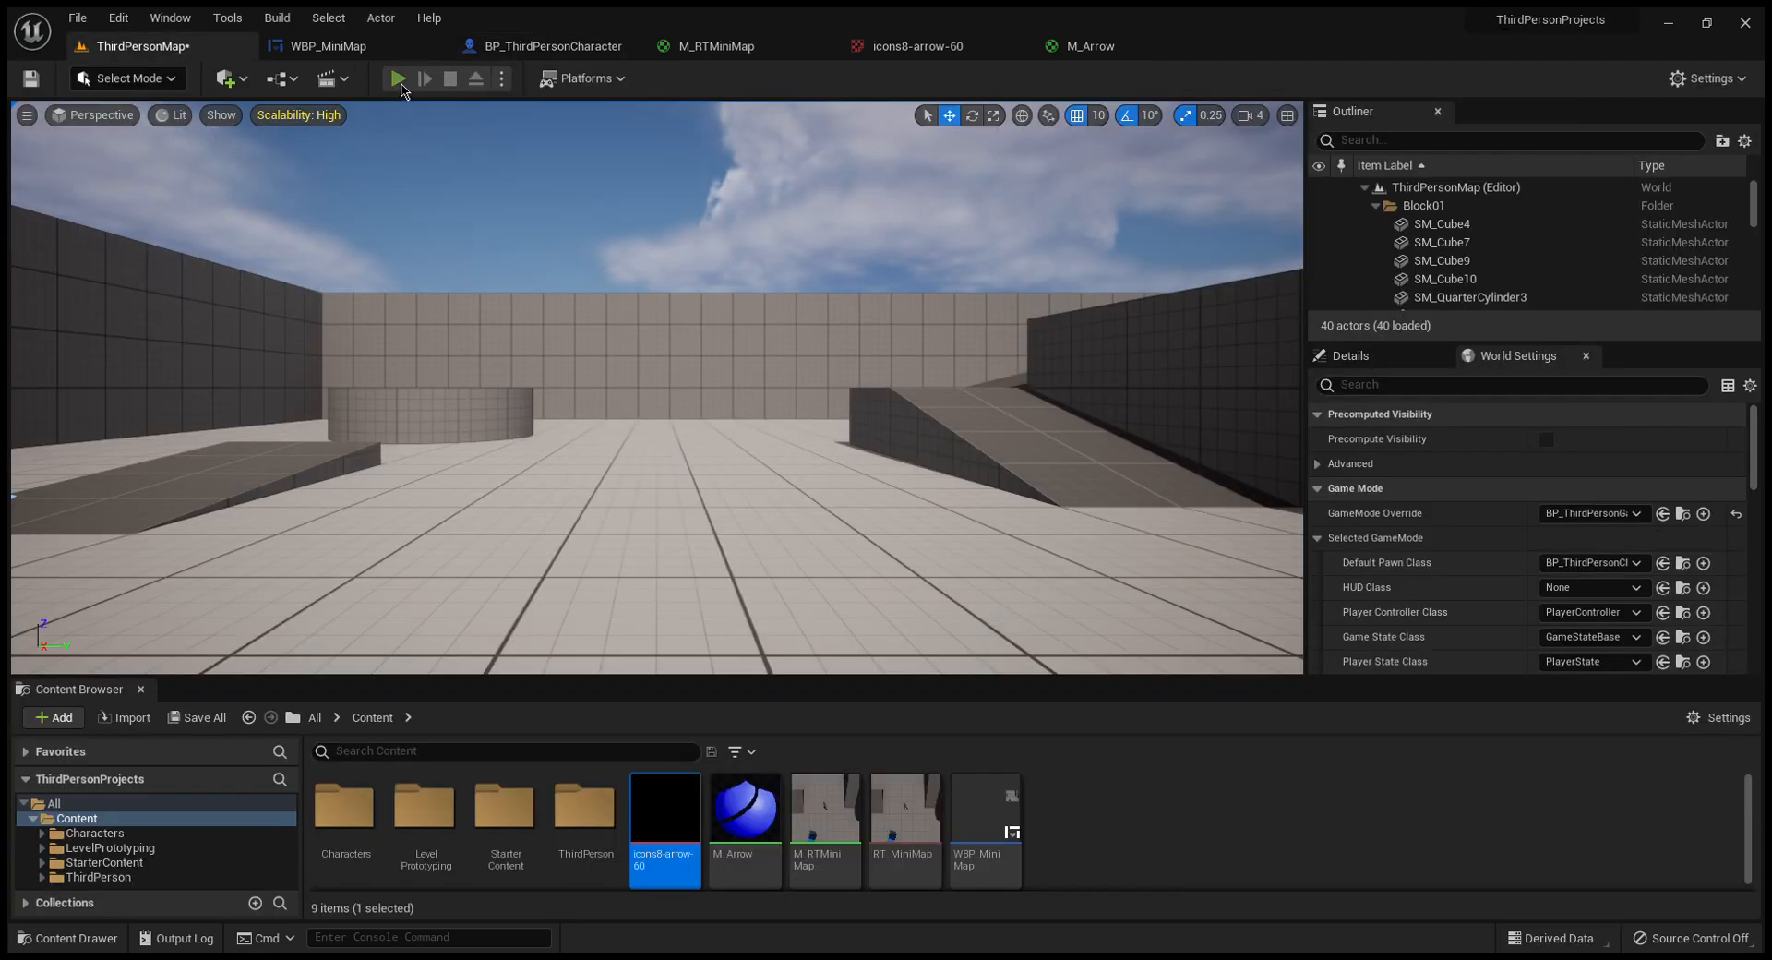
pyautogui.click(398, 79)
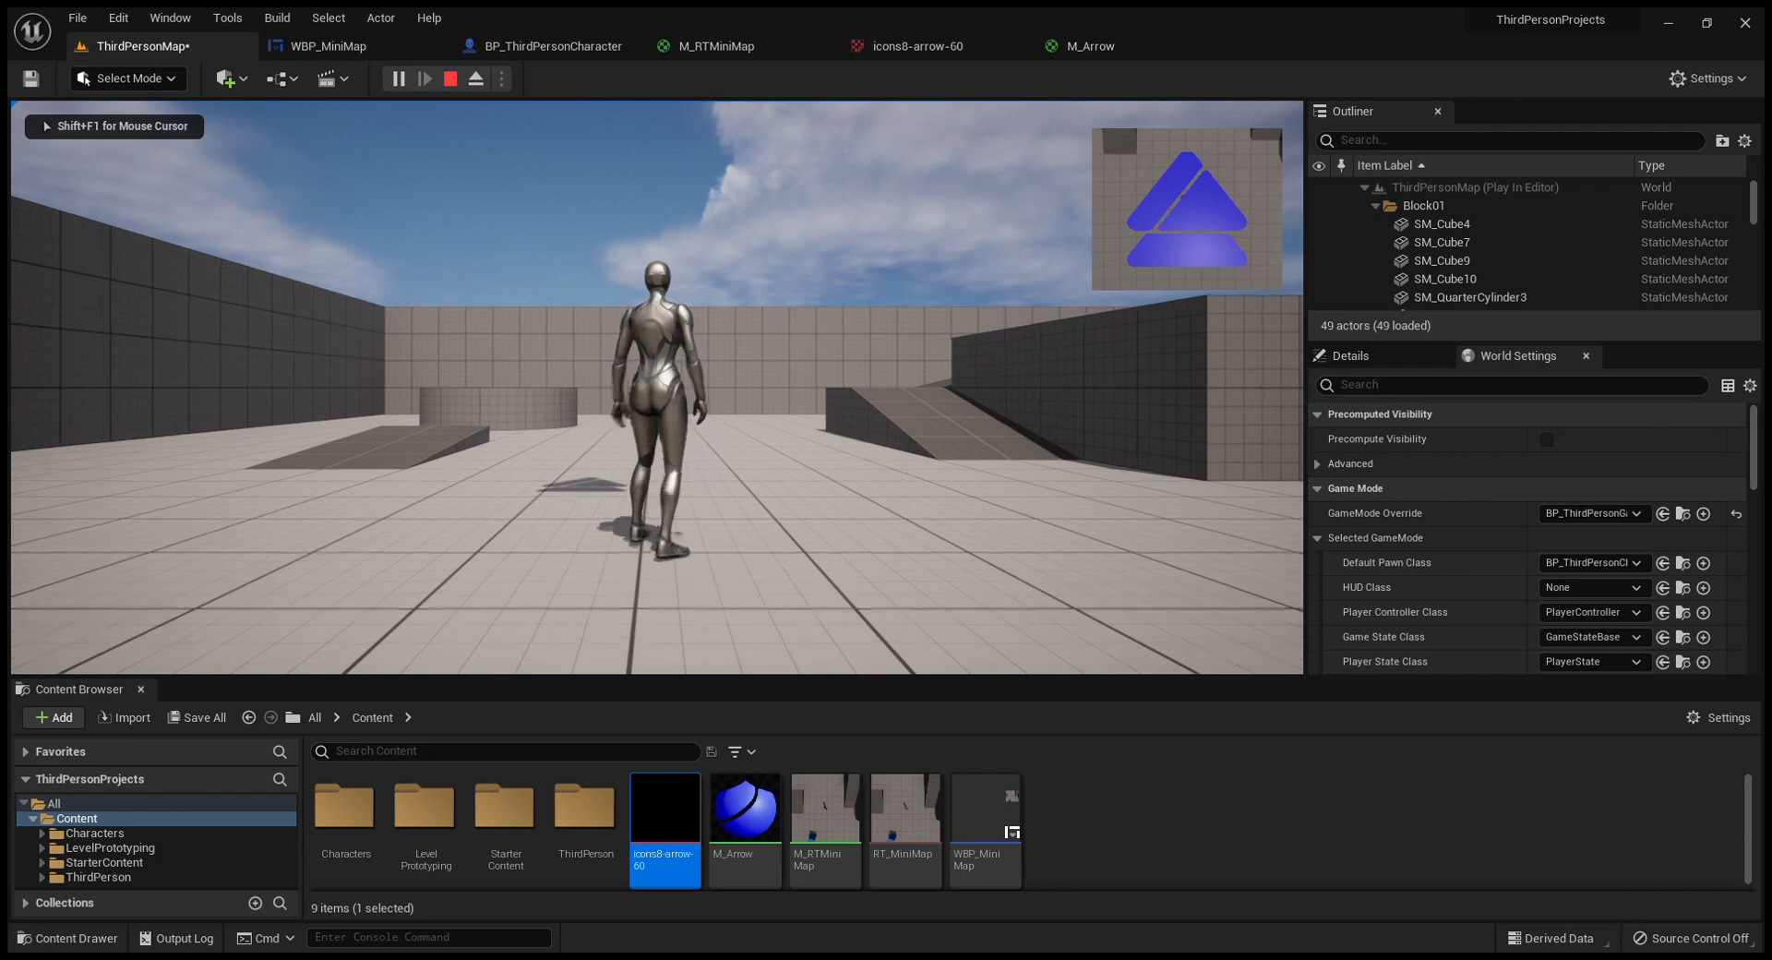
pyautogui.press('w')
pyautogui.press('d')
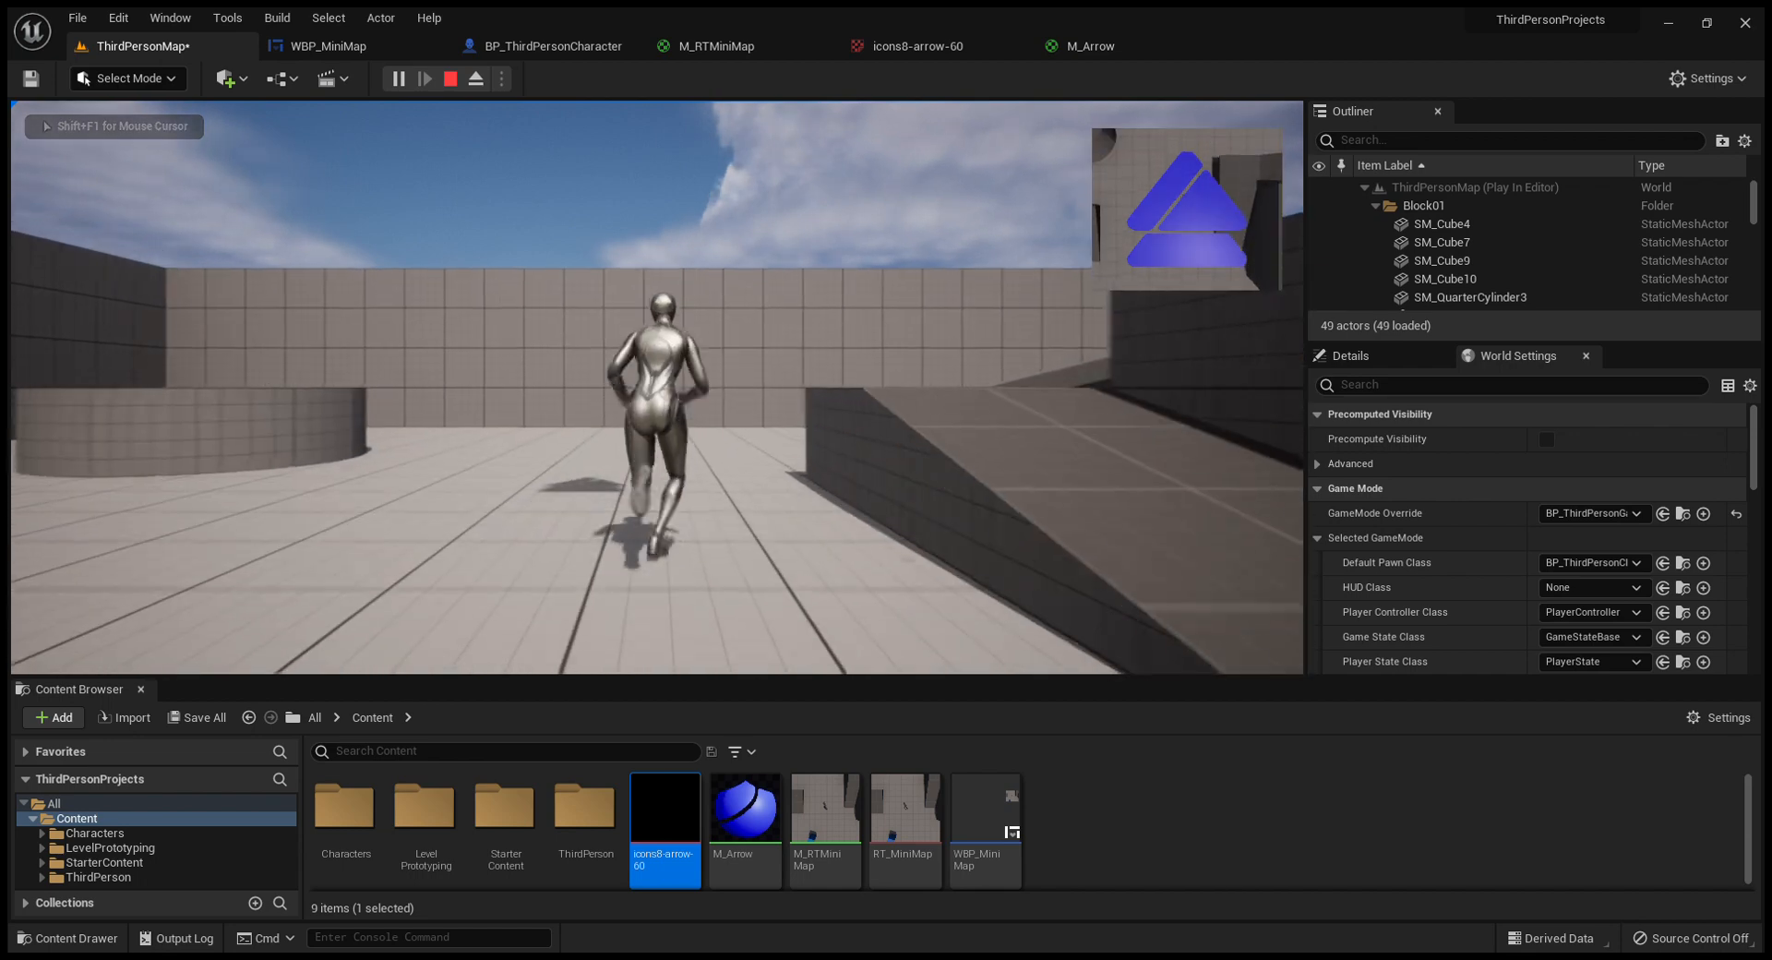
pyautogui.press('d')
pyautogui.press('w')
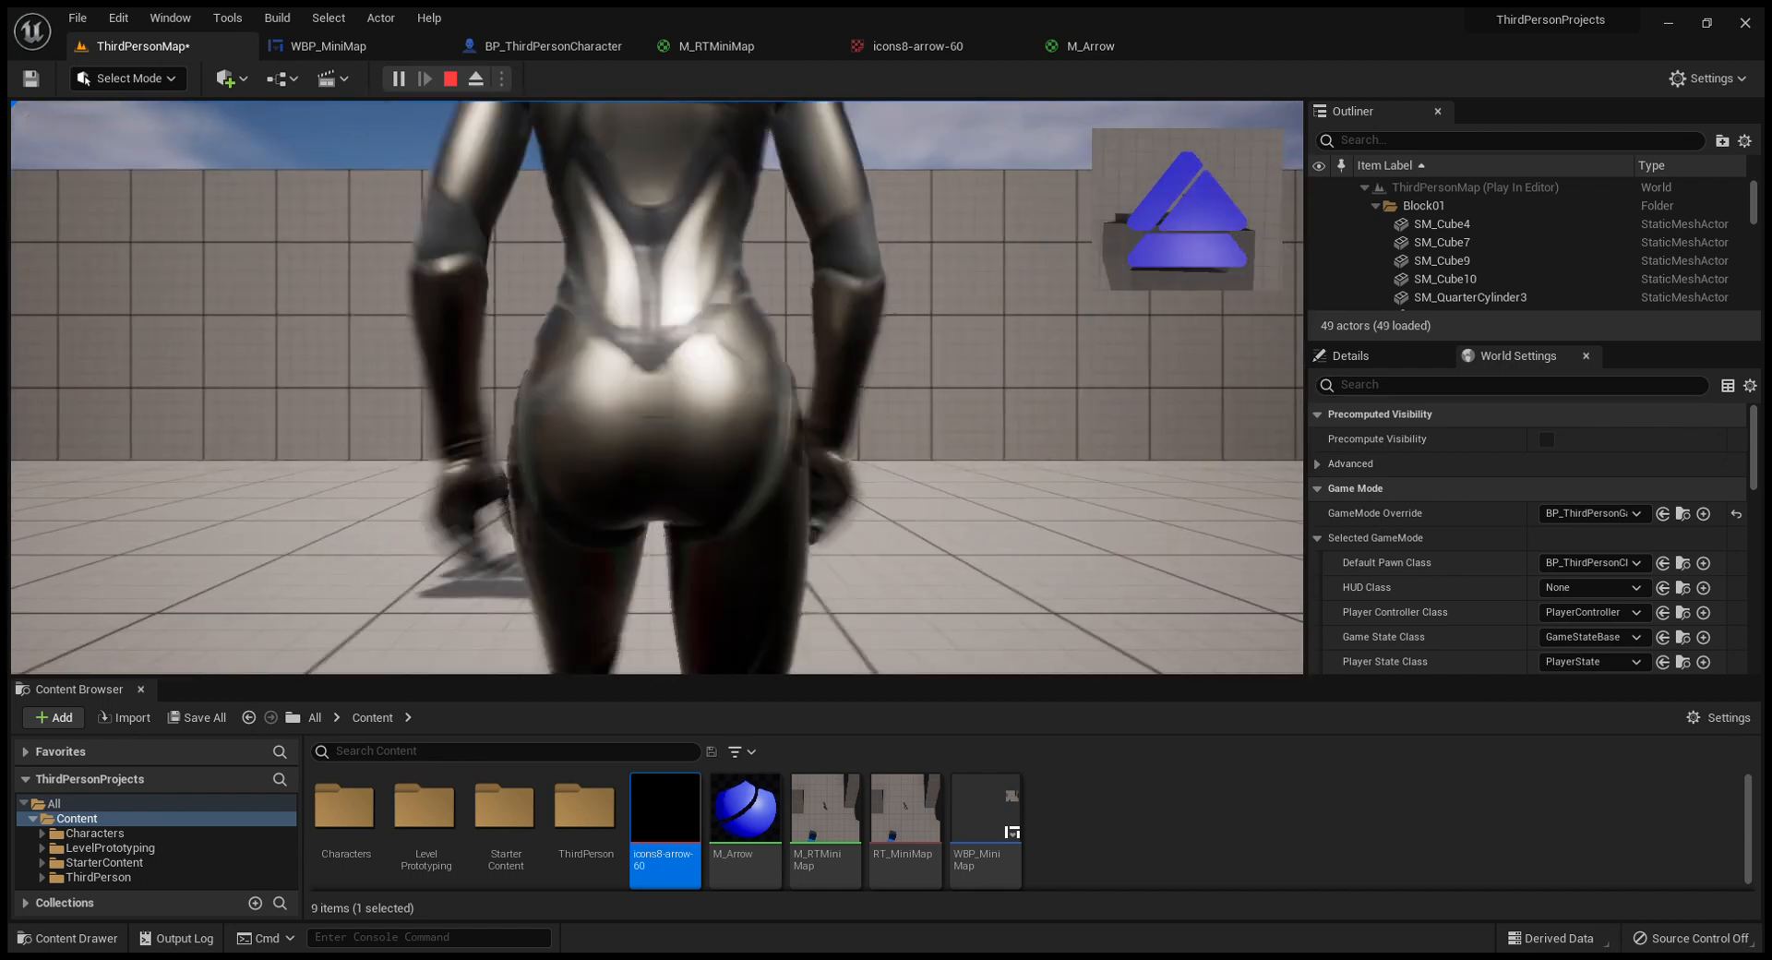
pyautogui.press('a')
pyautogui.press('s')
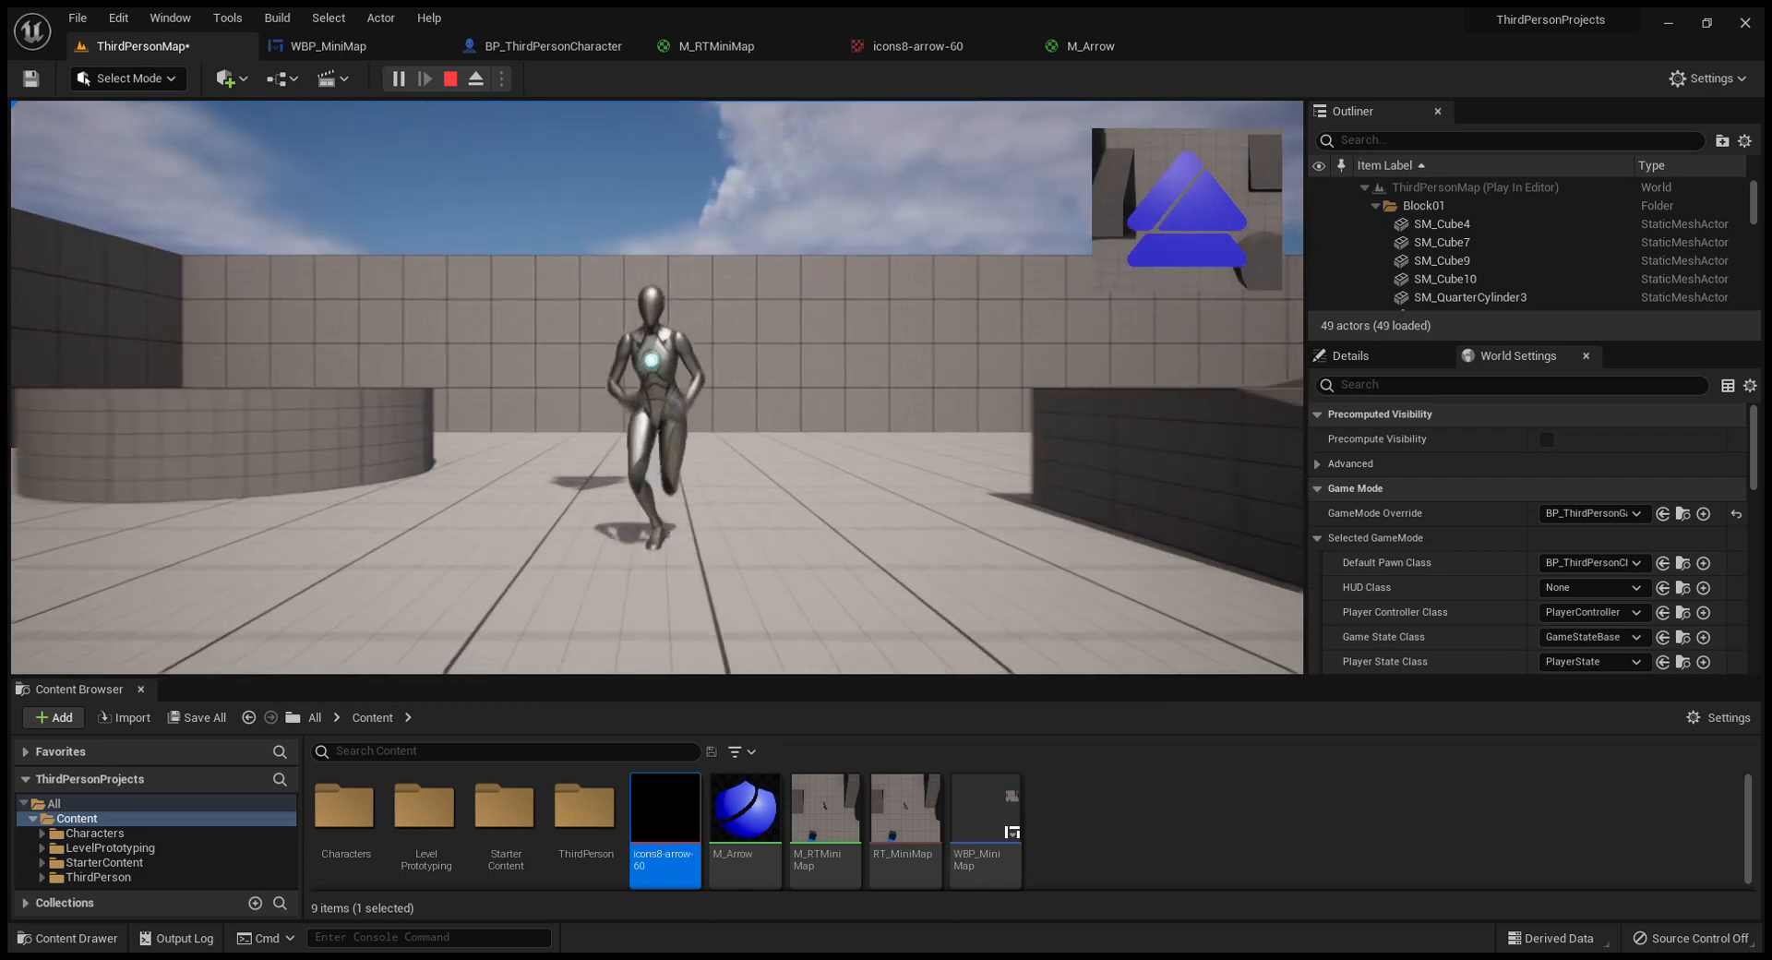
pyautogui.press('a')
pyautogui.press('w')
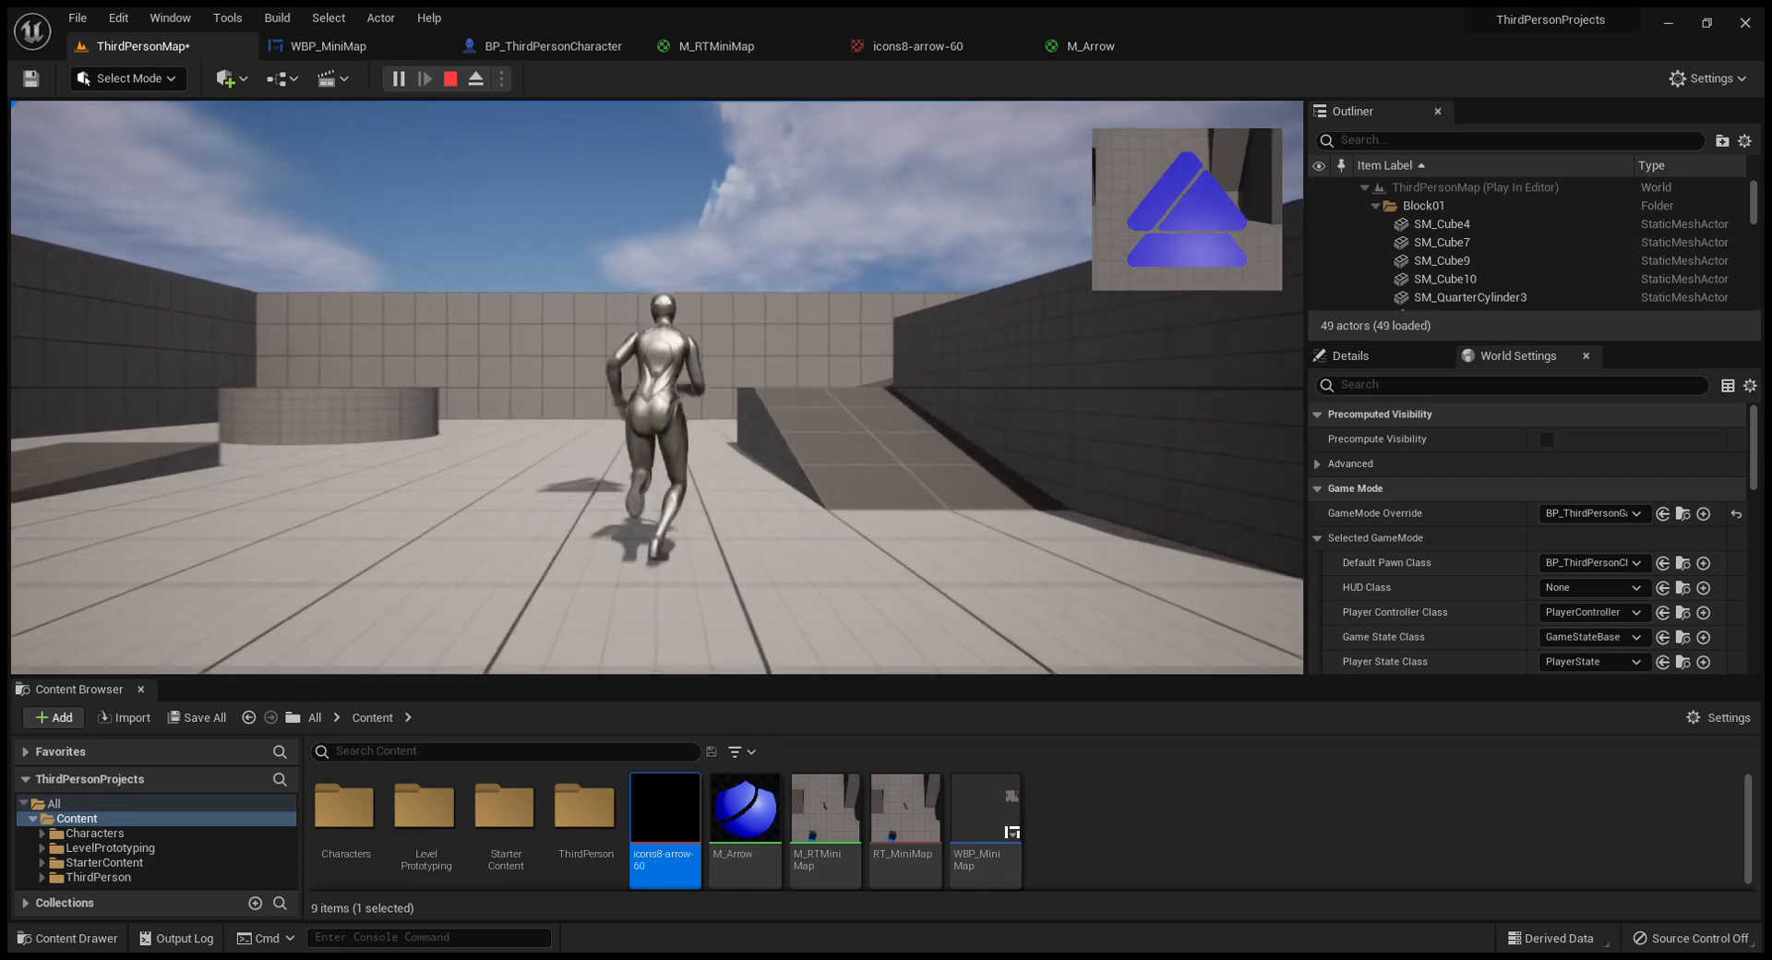
pyautogui.press('s')
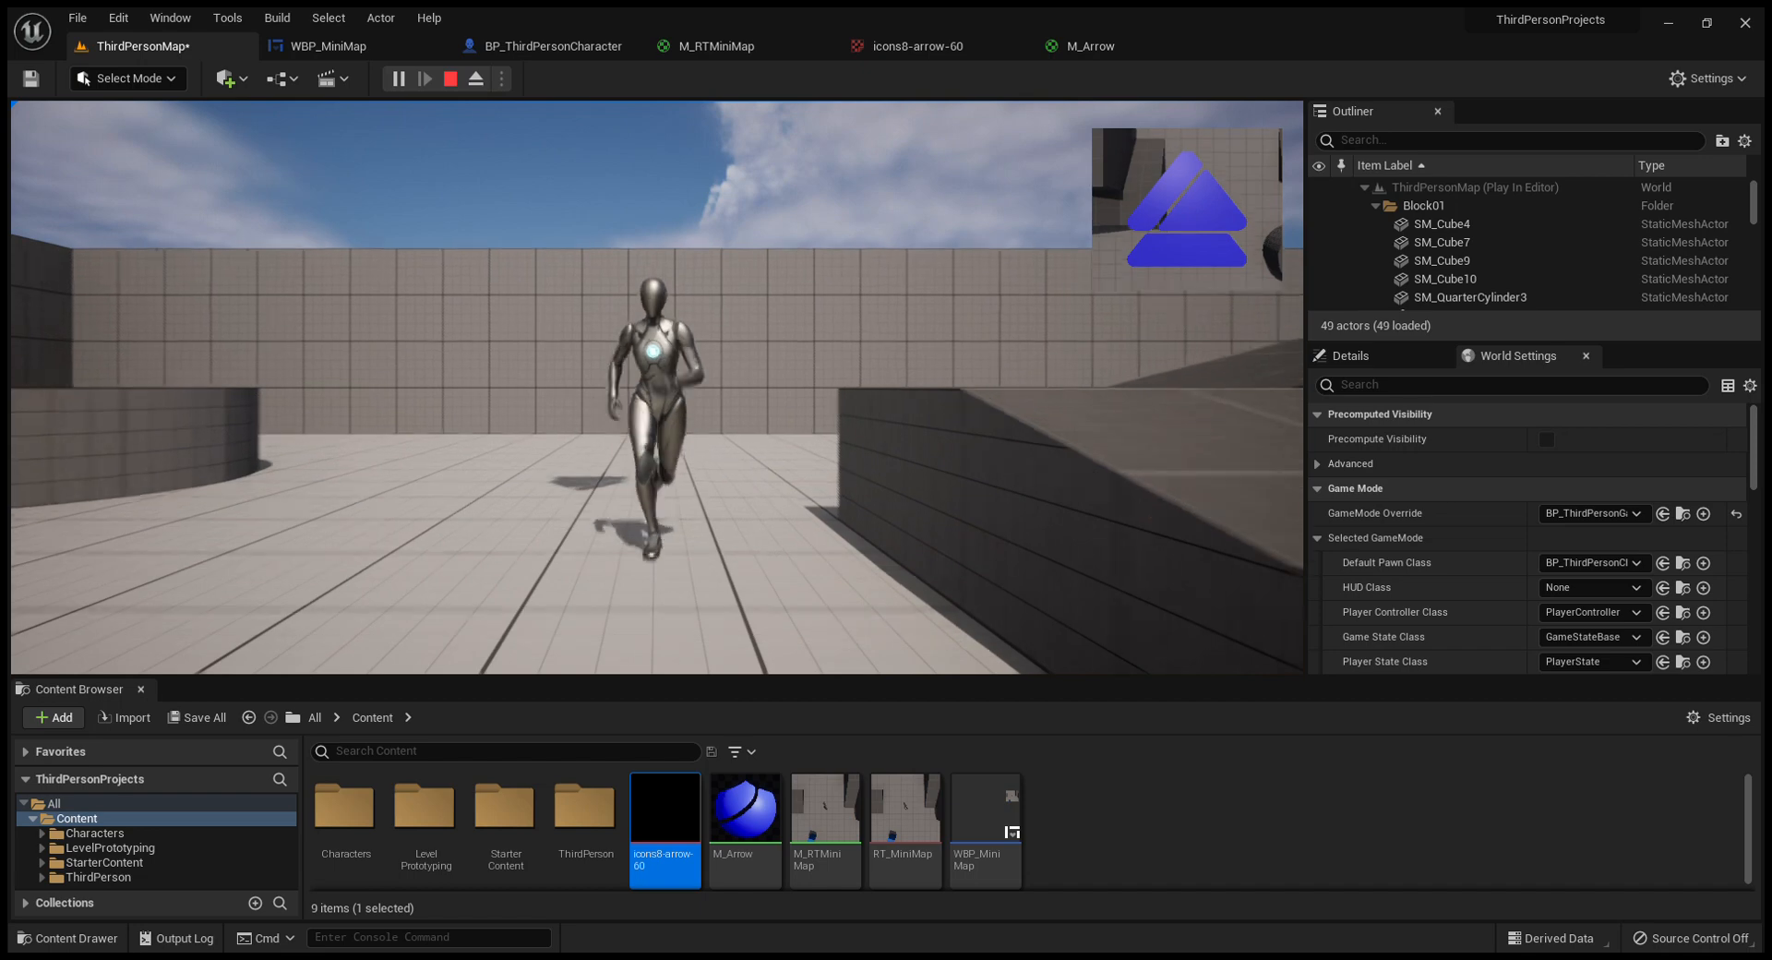
pyautogui.press('w')
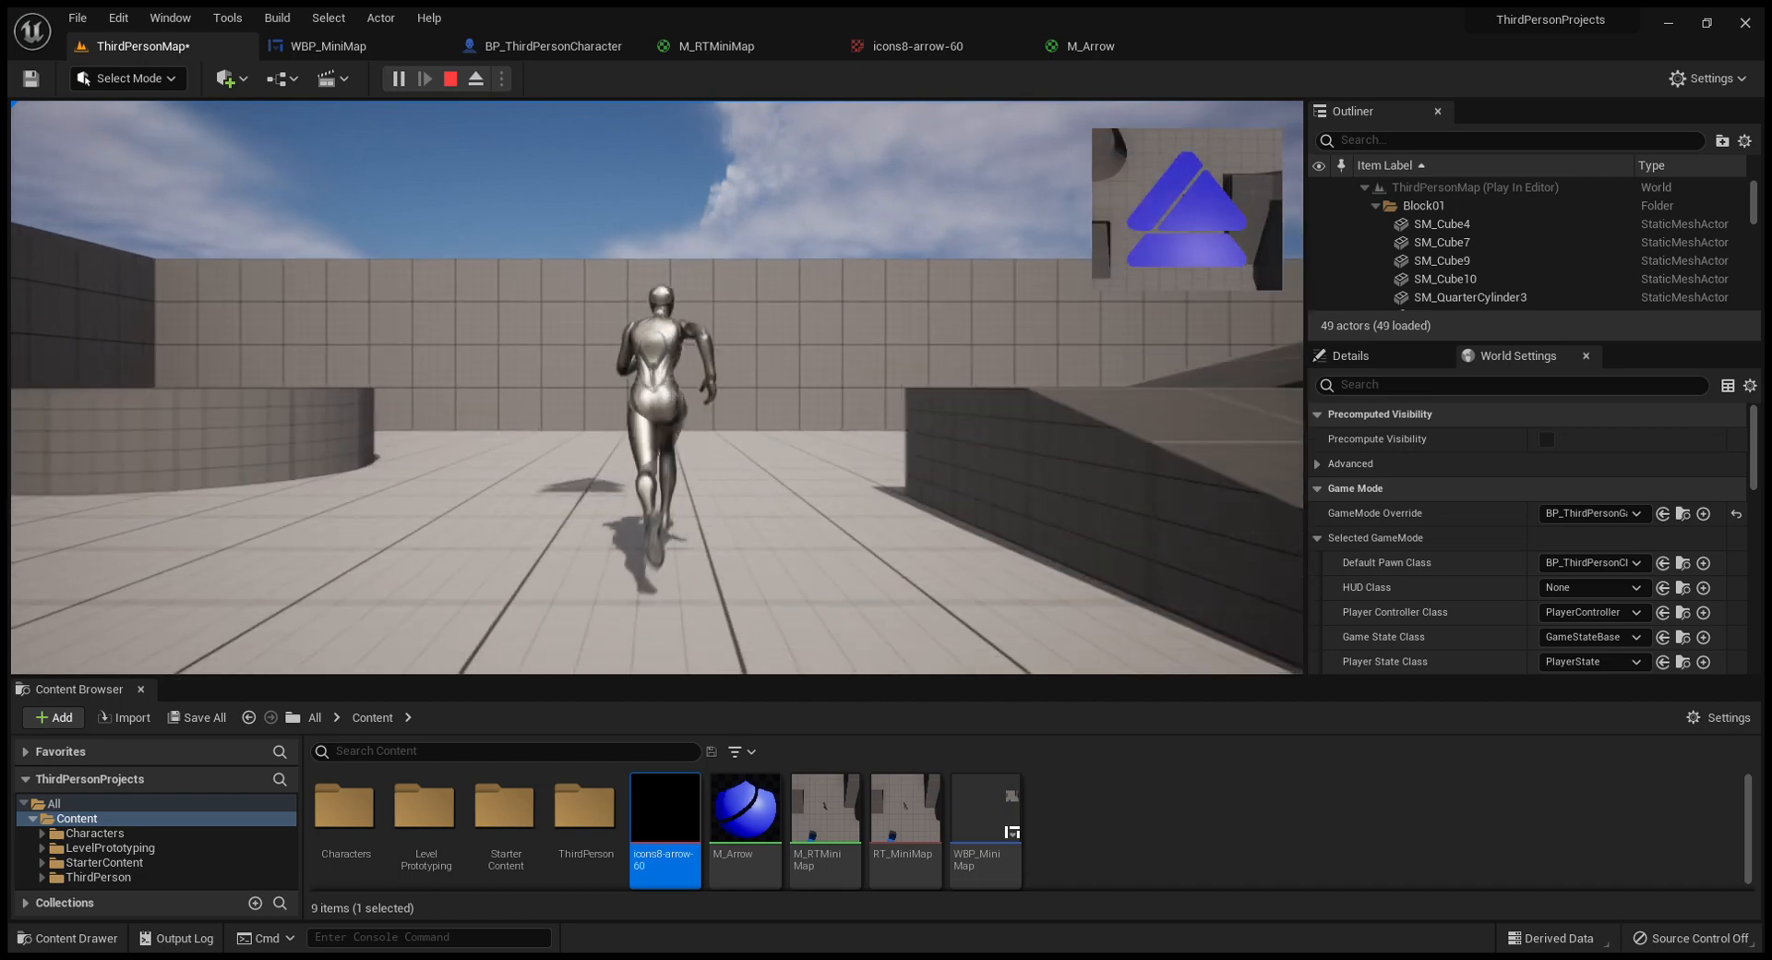
pyautogui.press('d')
pyautogui.press('a')
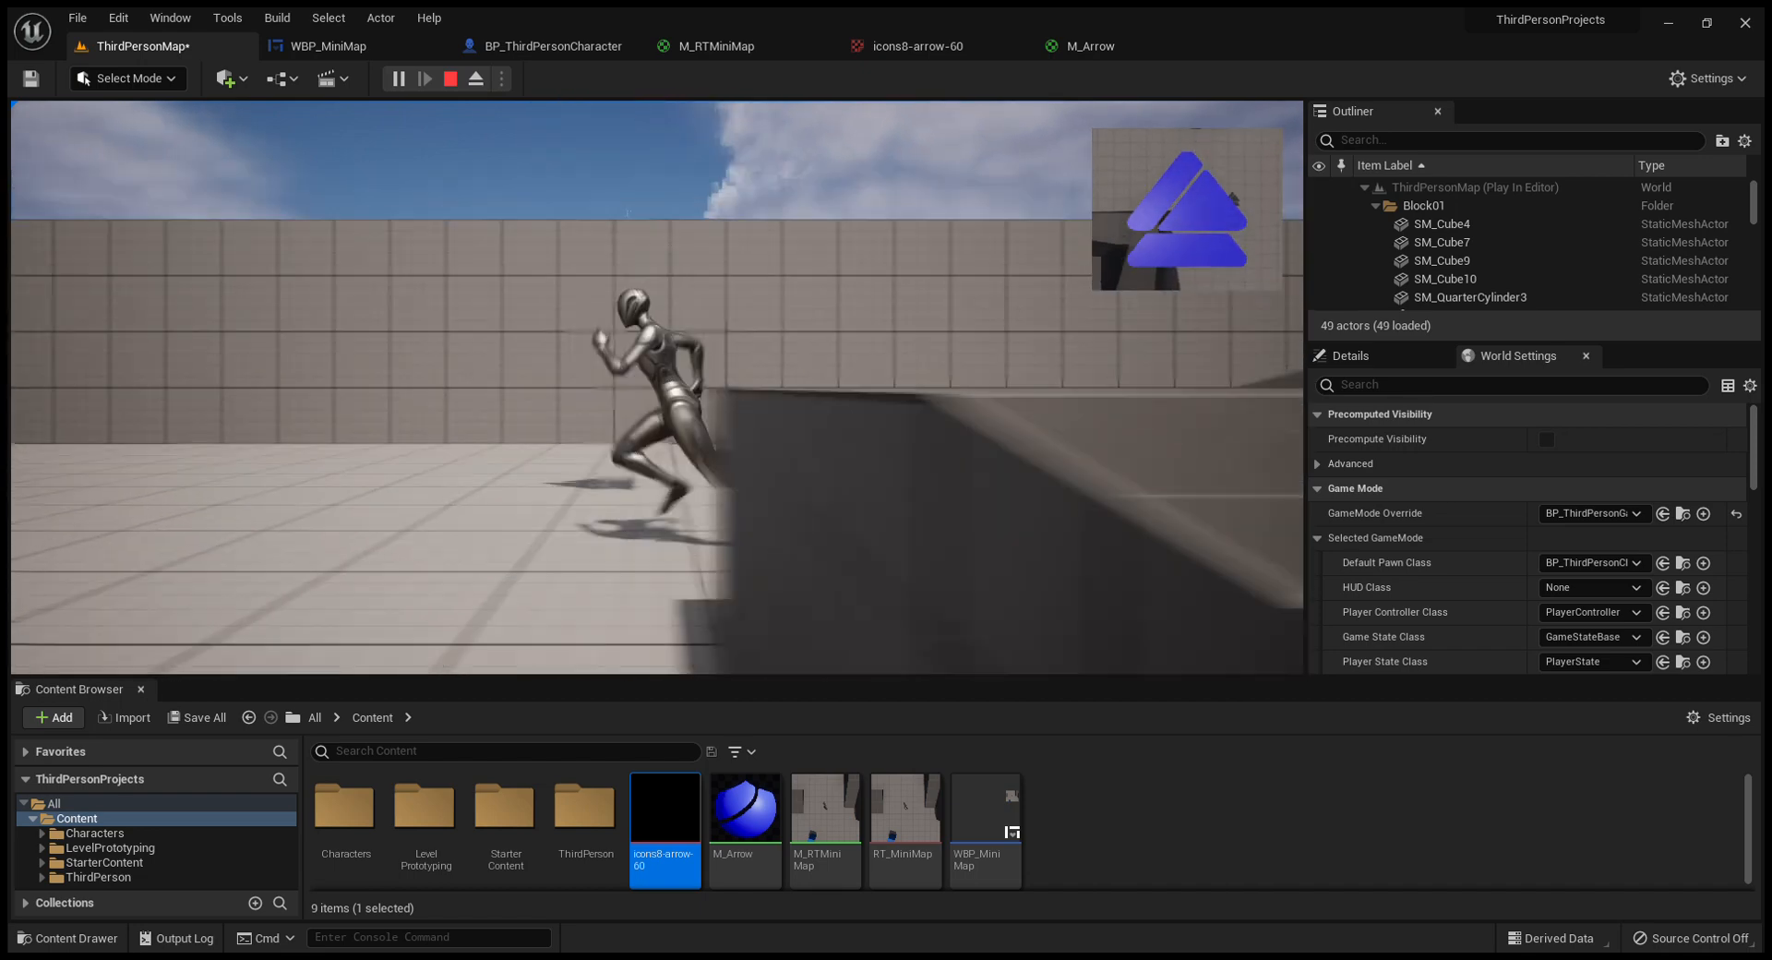
pyautogui.press('s')
pyautogui.press('d')
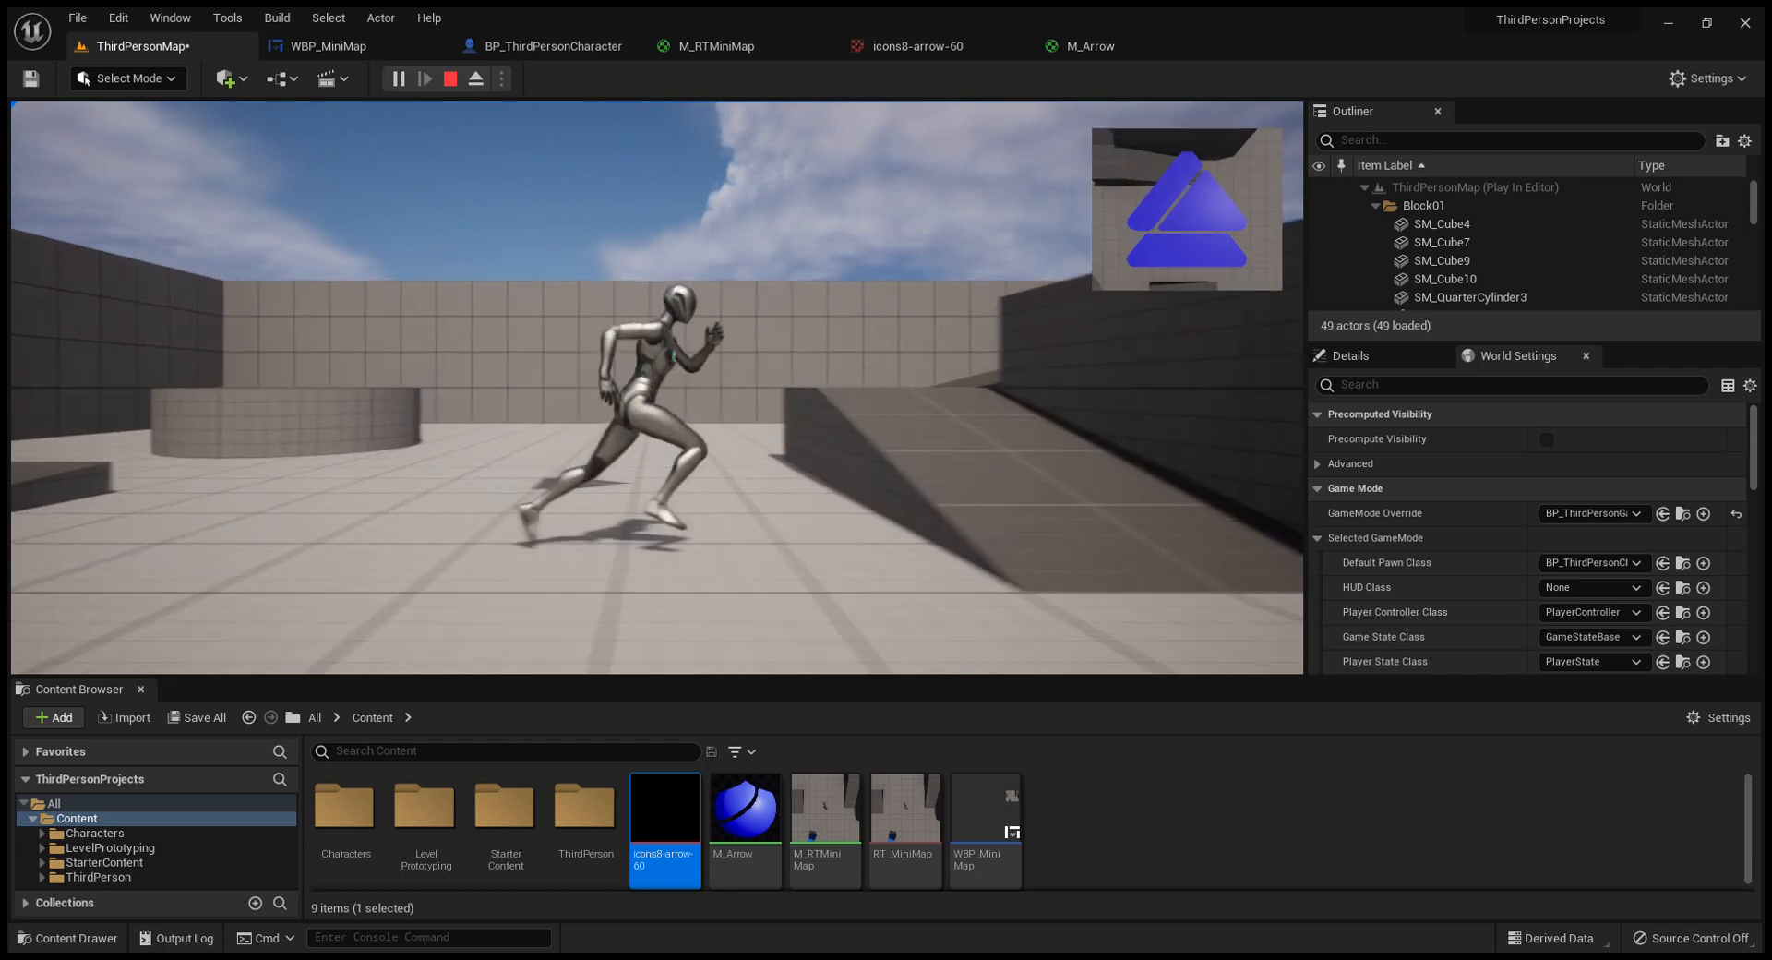
pyautogui.press('w')
pyautogui.press('Escape')
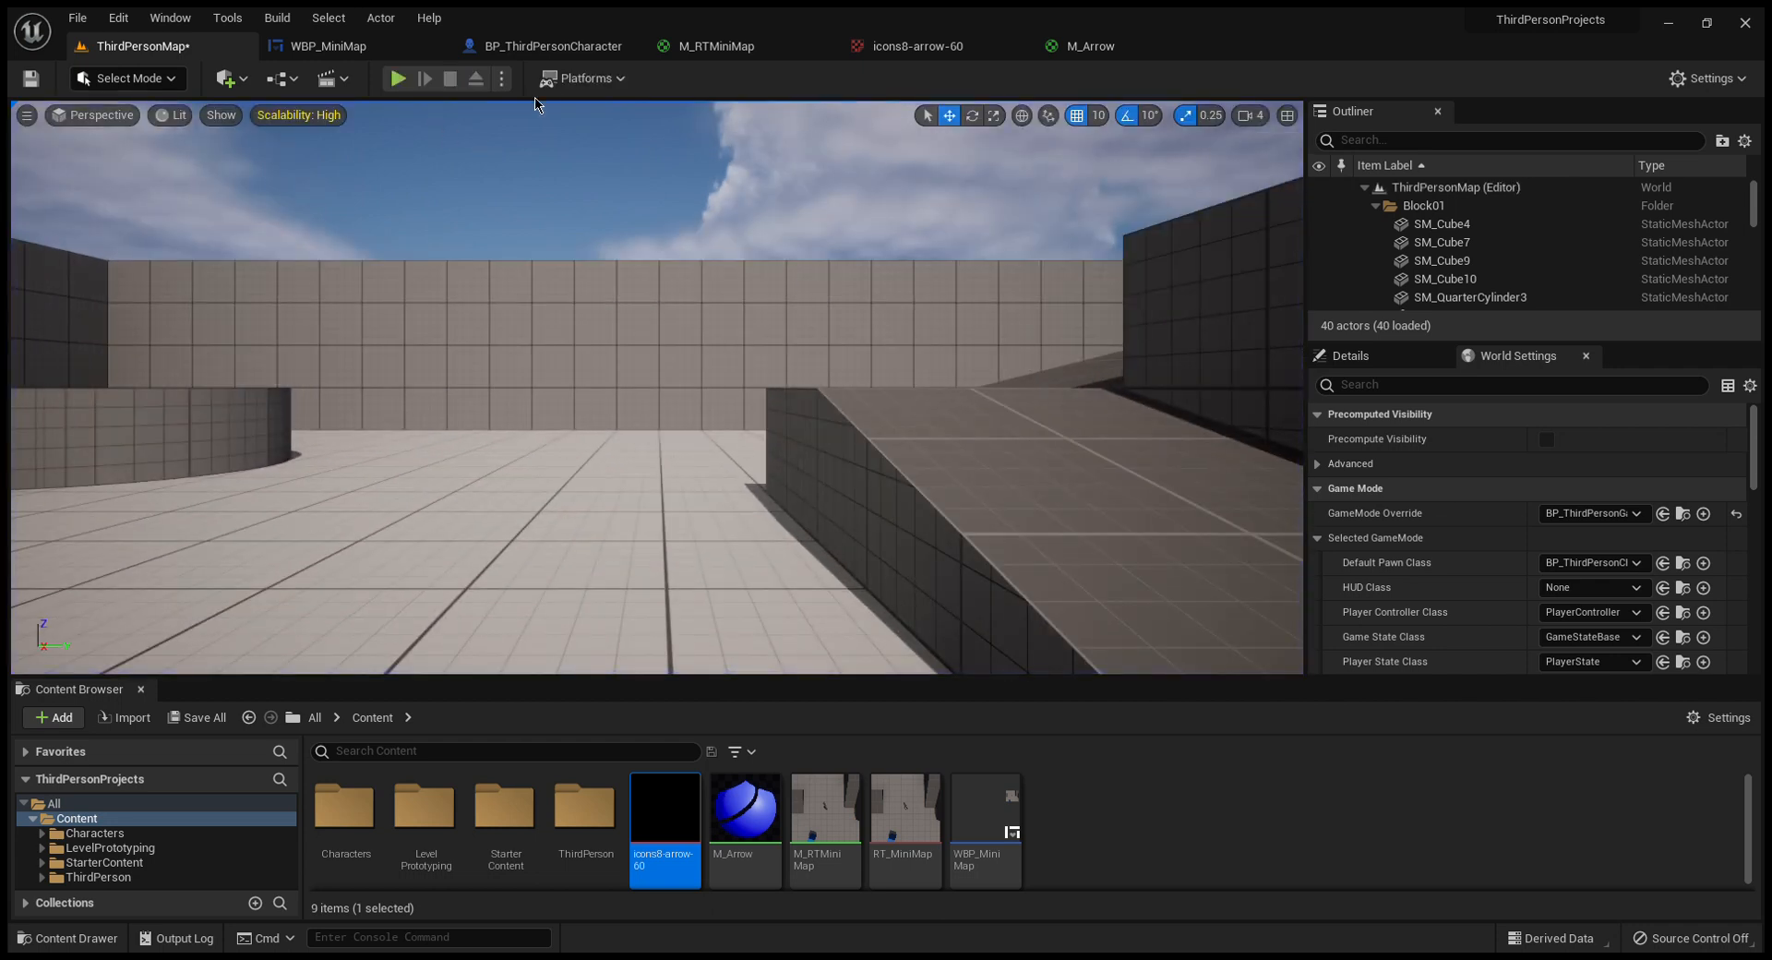
# - Set SceneCaptureComponent2D in BP_ThirdPersonCharacter to Orthographic projection with an Ortho Width of 500, and compile and save the blueprint
pyautogui.click(559, 50)
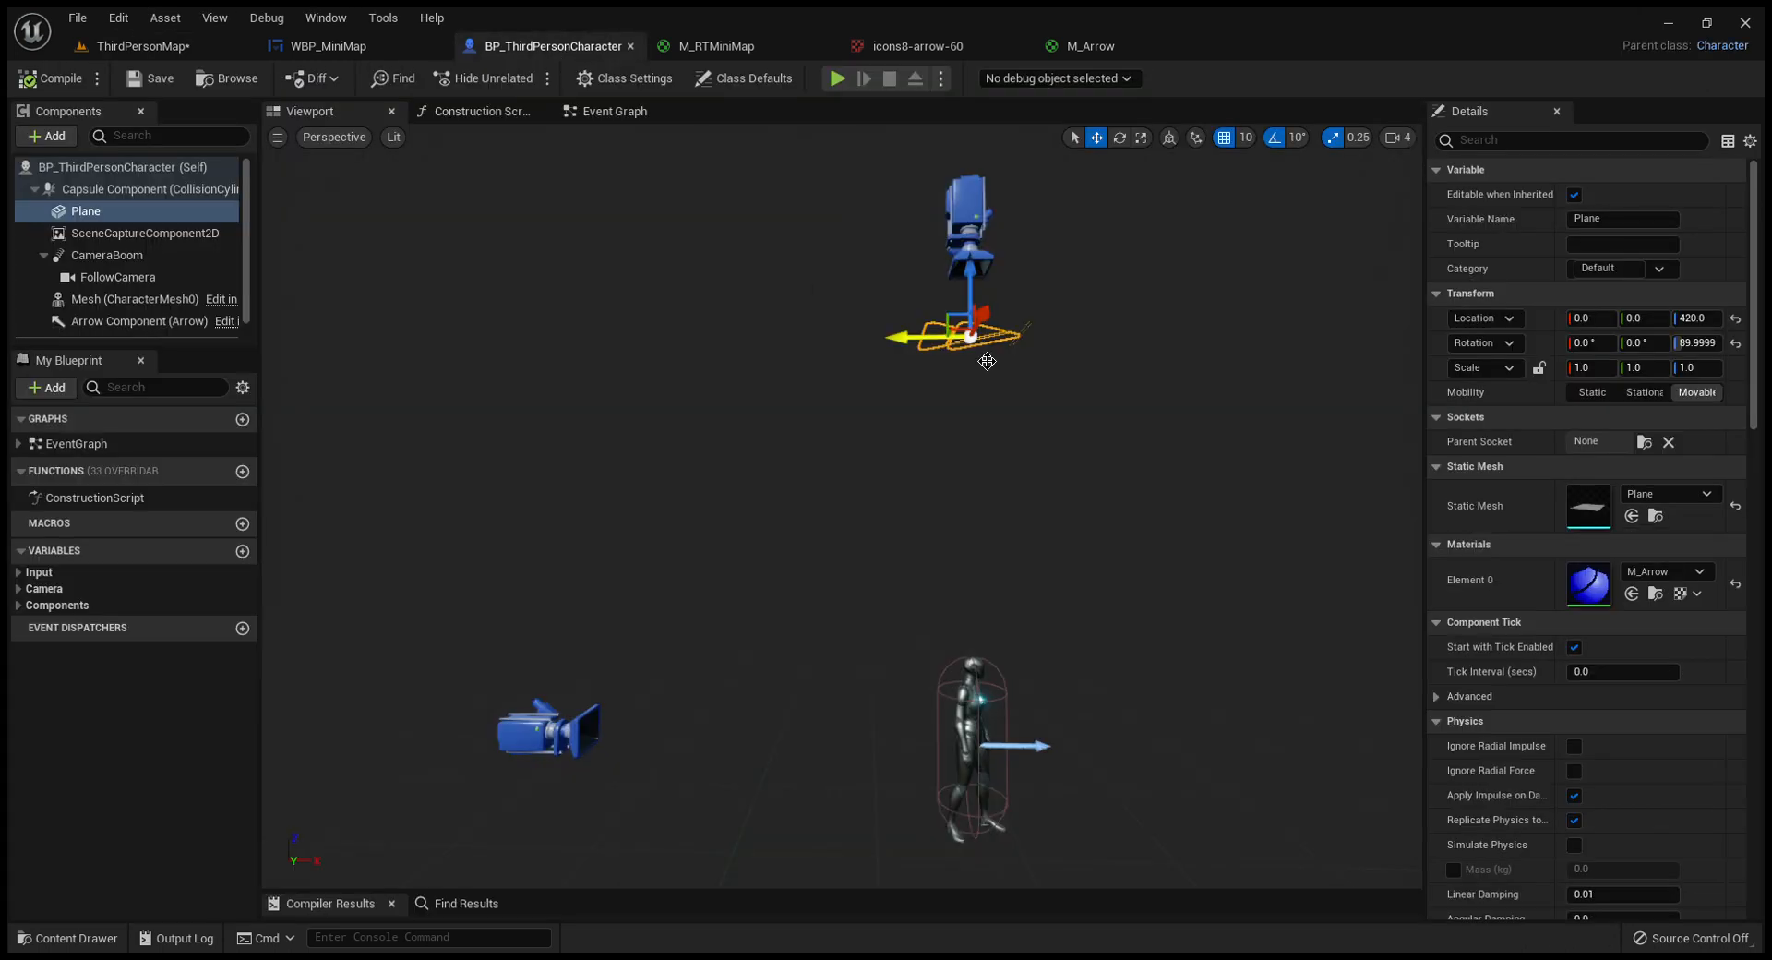
pyautogui.moveTo(1056, 425); pyautogui.dragTo(1112, 466)
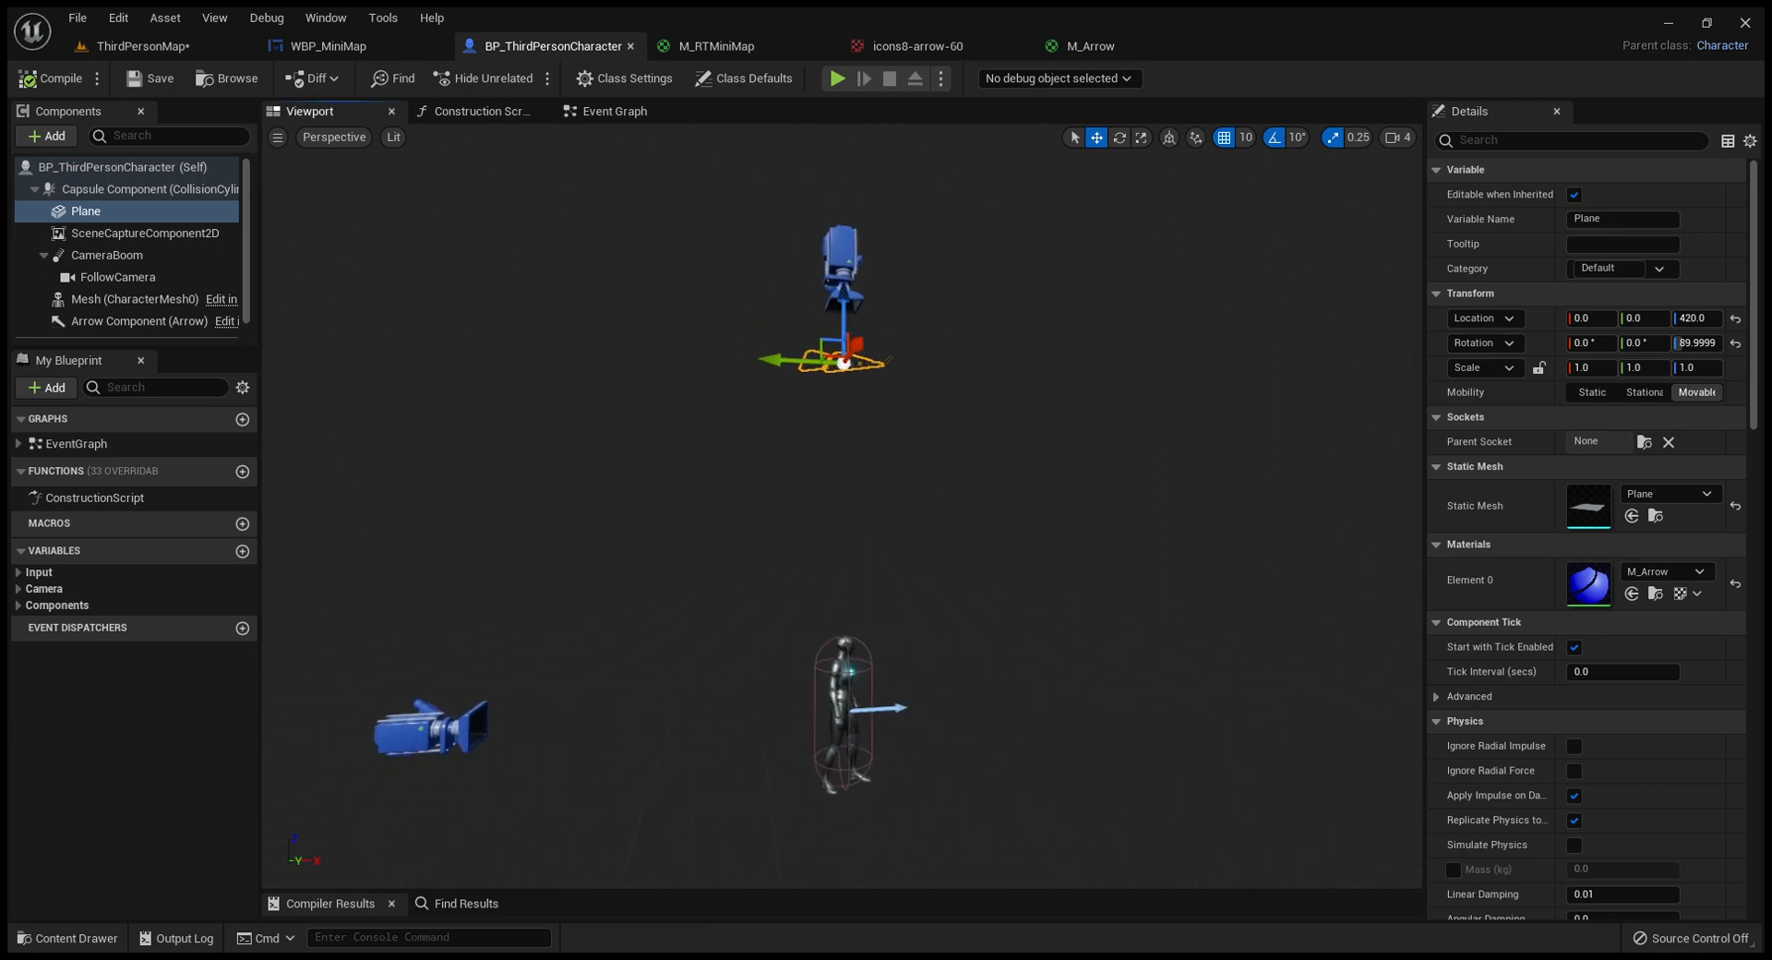
pyautogui.click(189, 235)
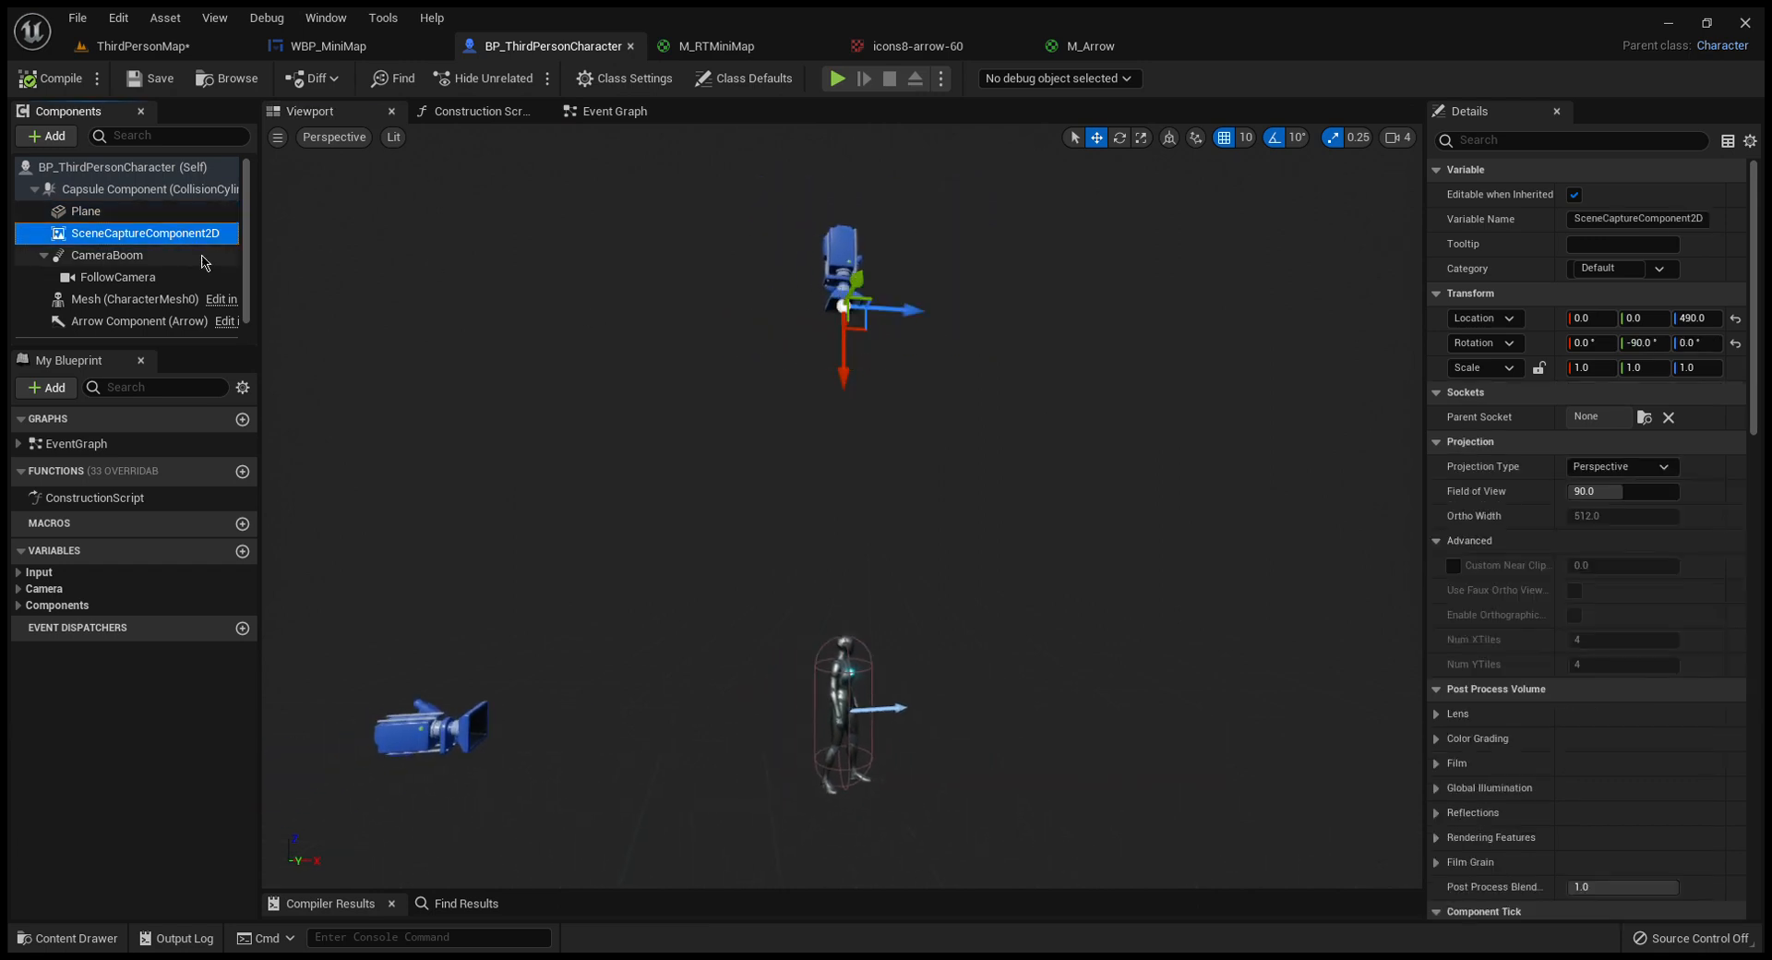
pyautogui.click(1650, 469)
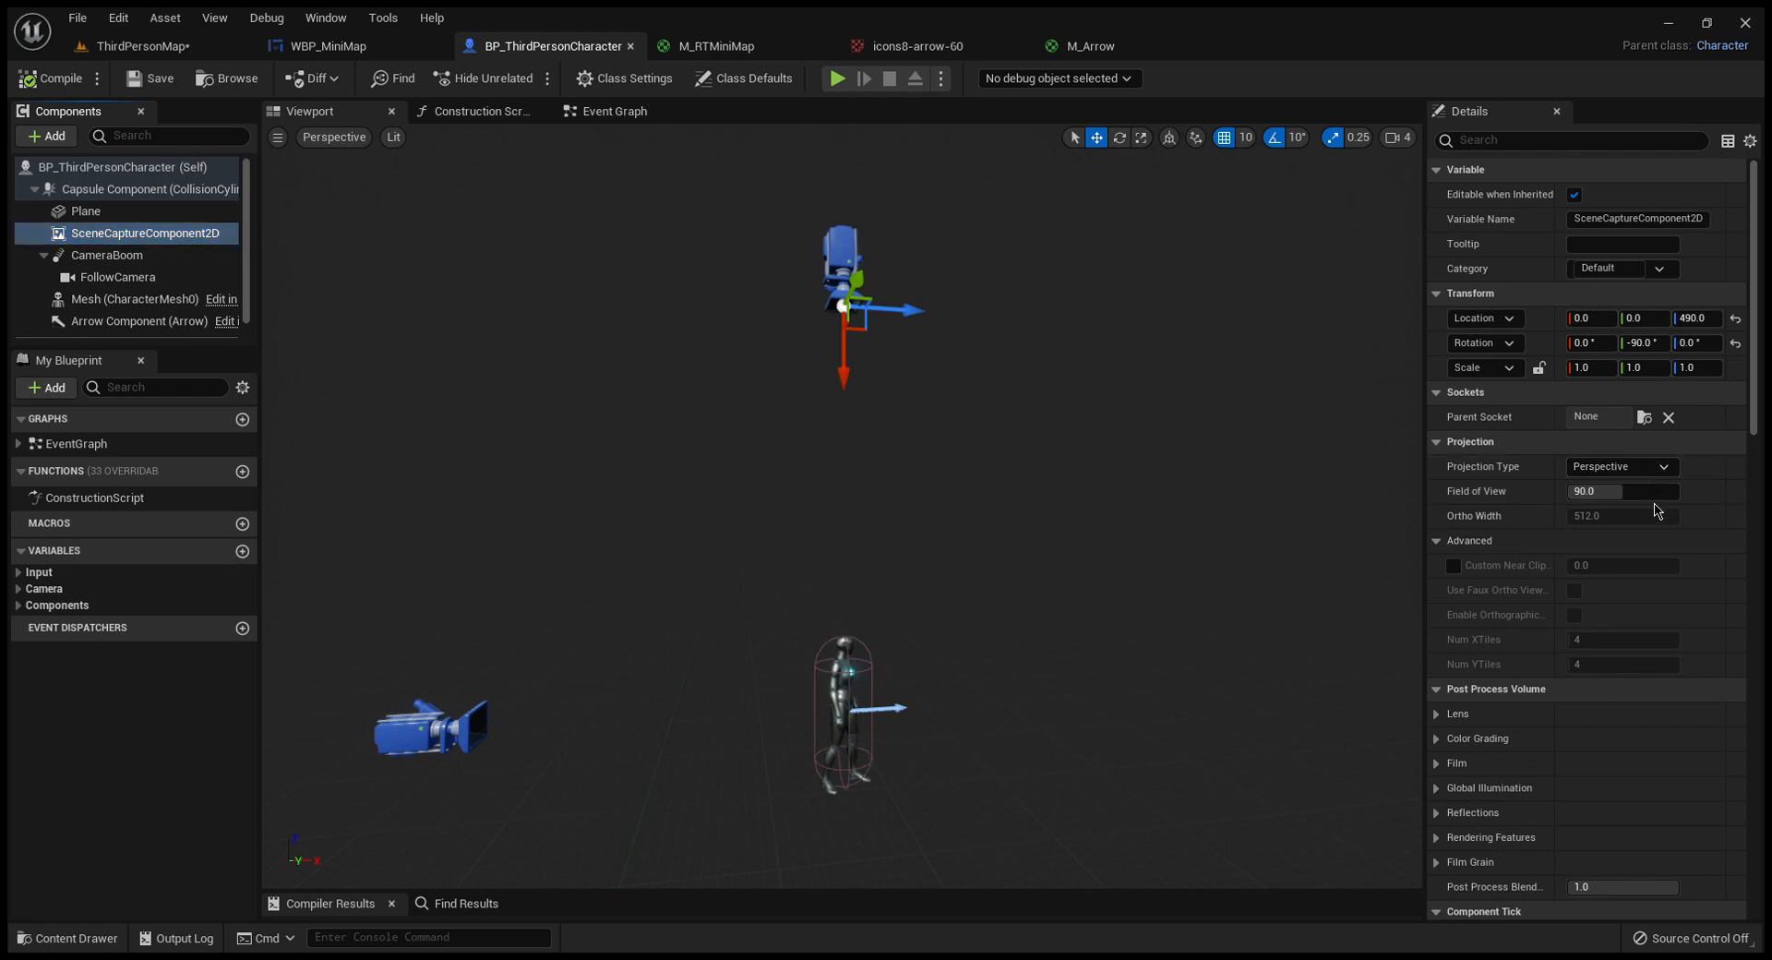
pyautogui.click(1654, 510)
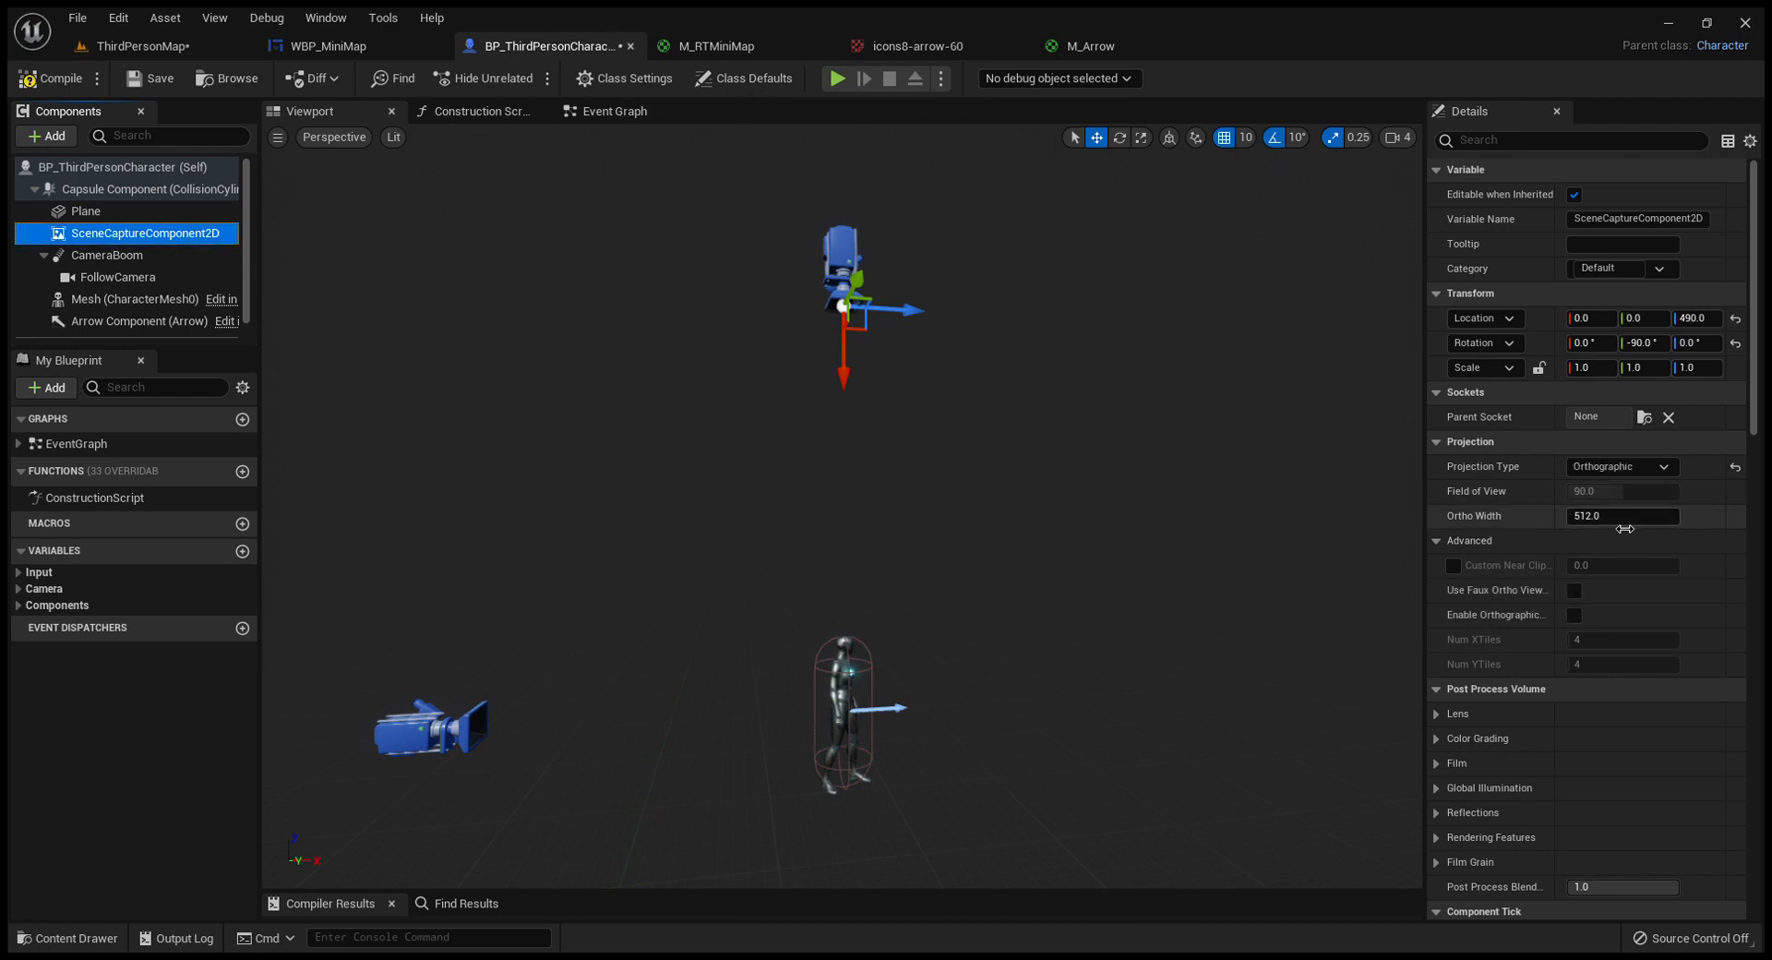
pyautogui.click(1624, 524)
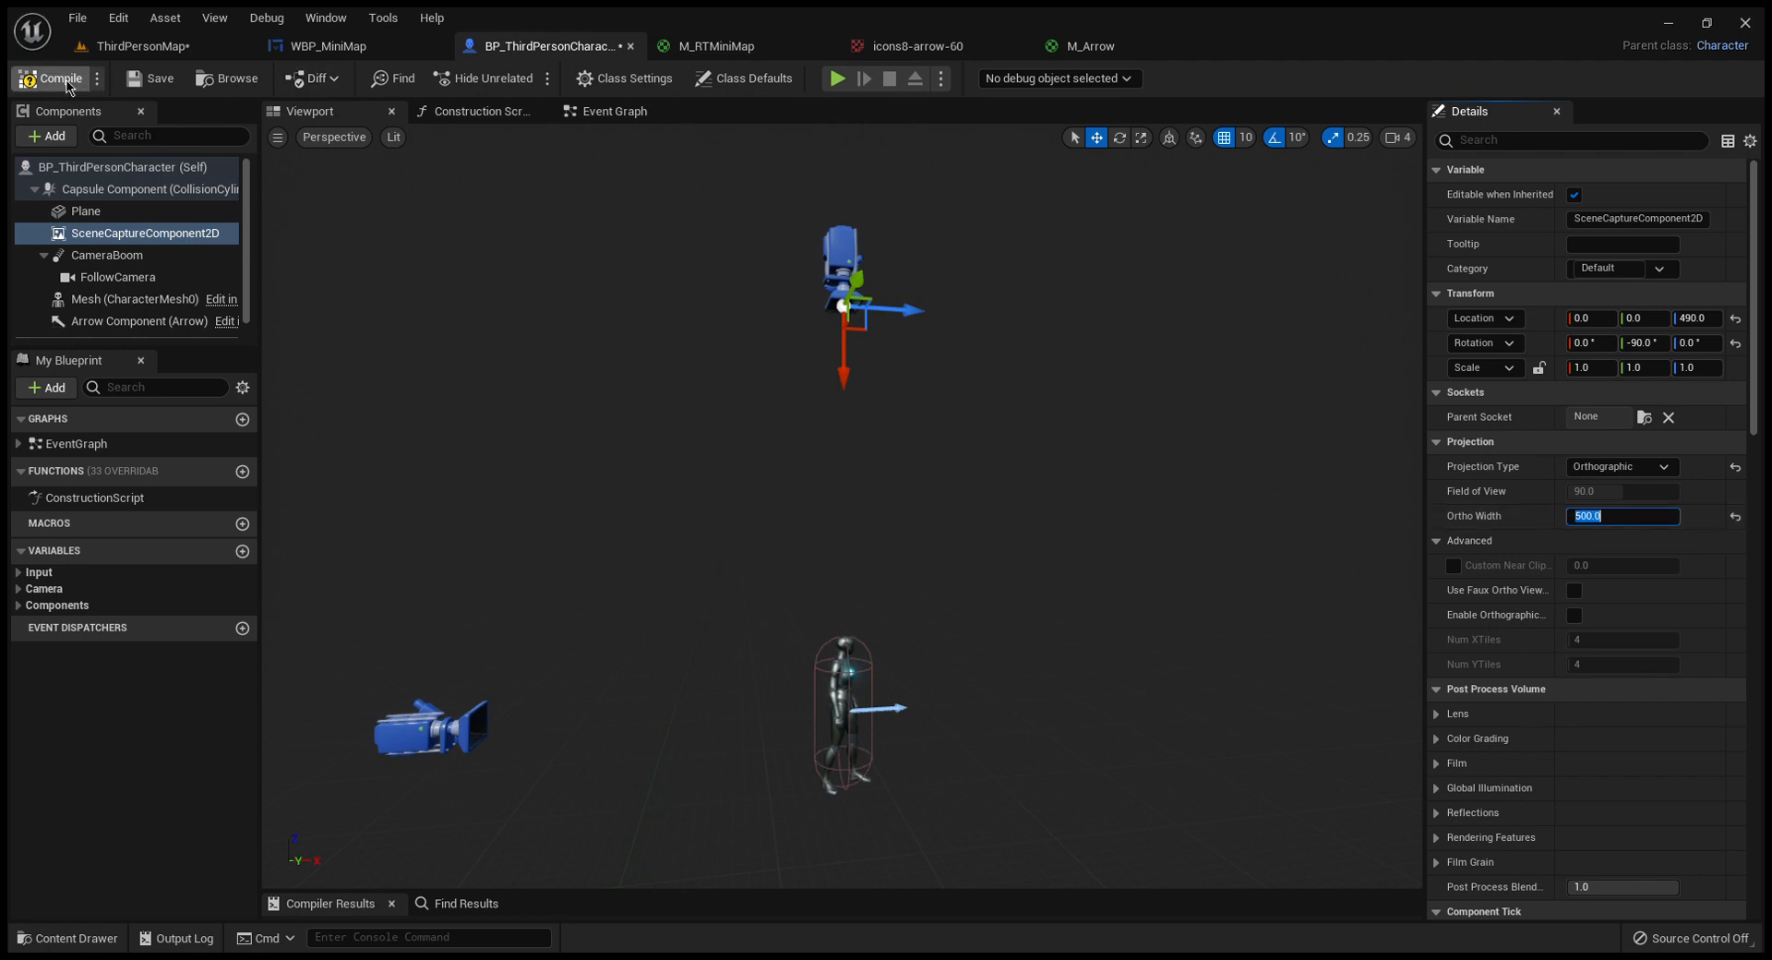
pyautogui.click(155, 82)
# - Play ThirdPersonMap and run the character around to check the minimap with the orthographic capture, and stop playing
pyautogui.click(155, 48)
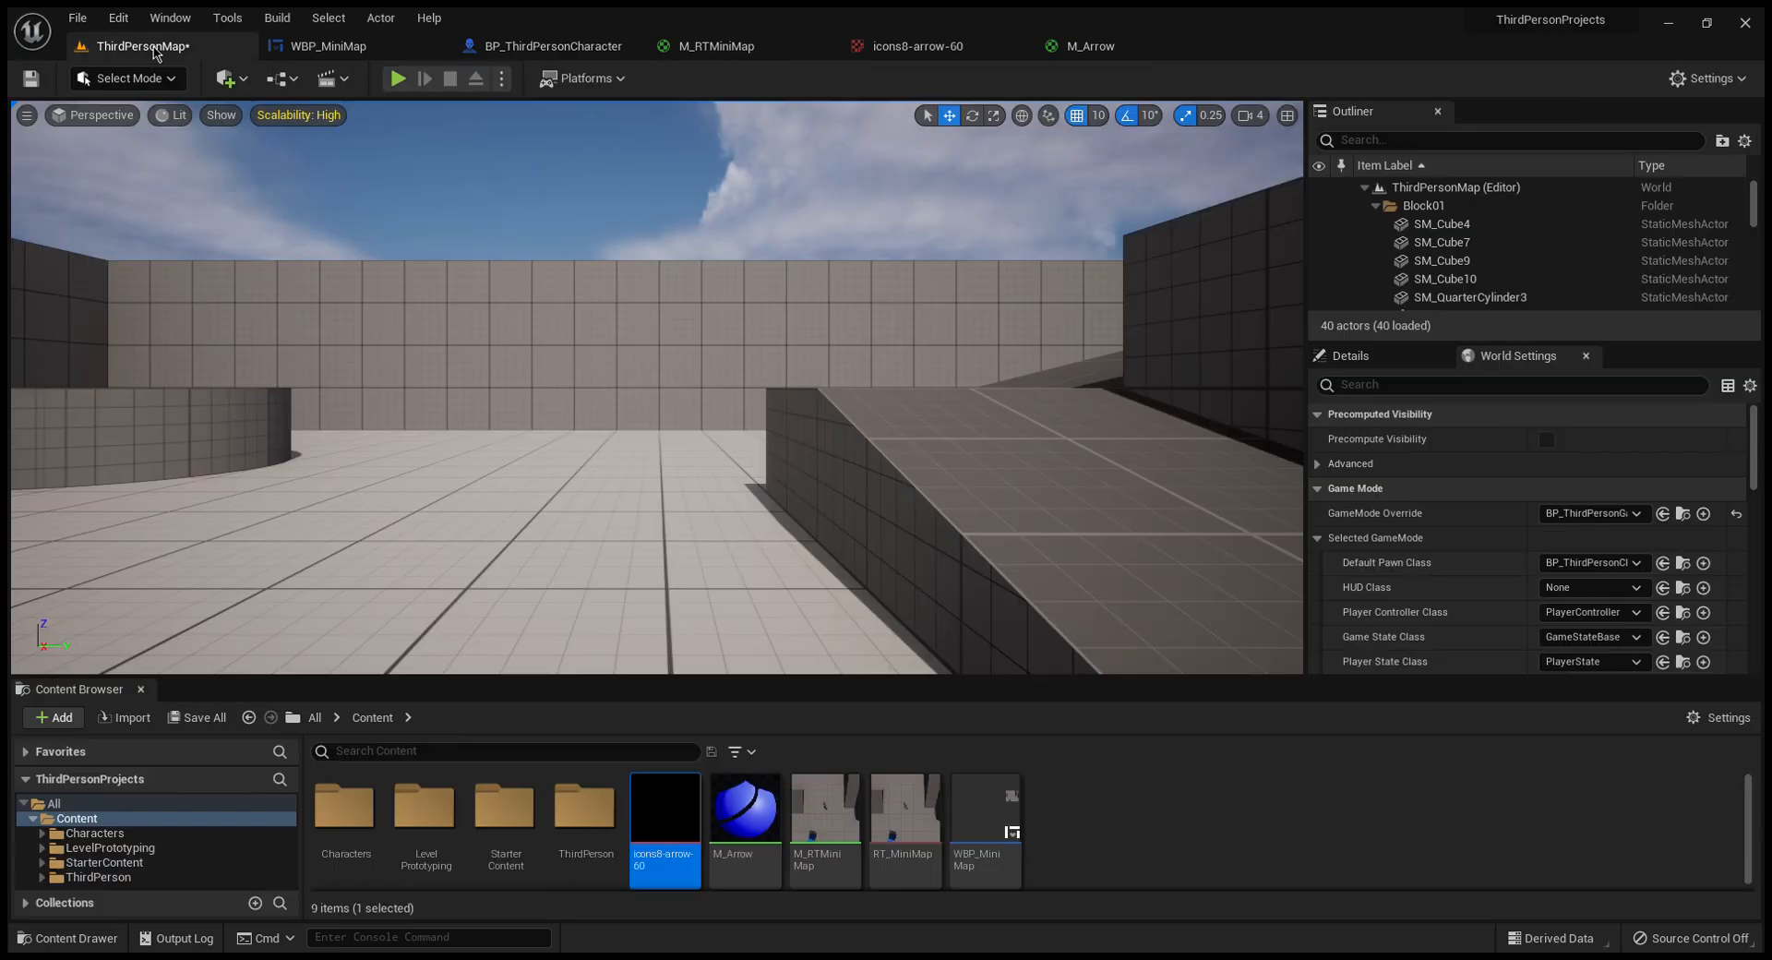
pyautogui.click(399, 78)
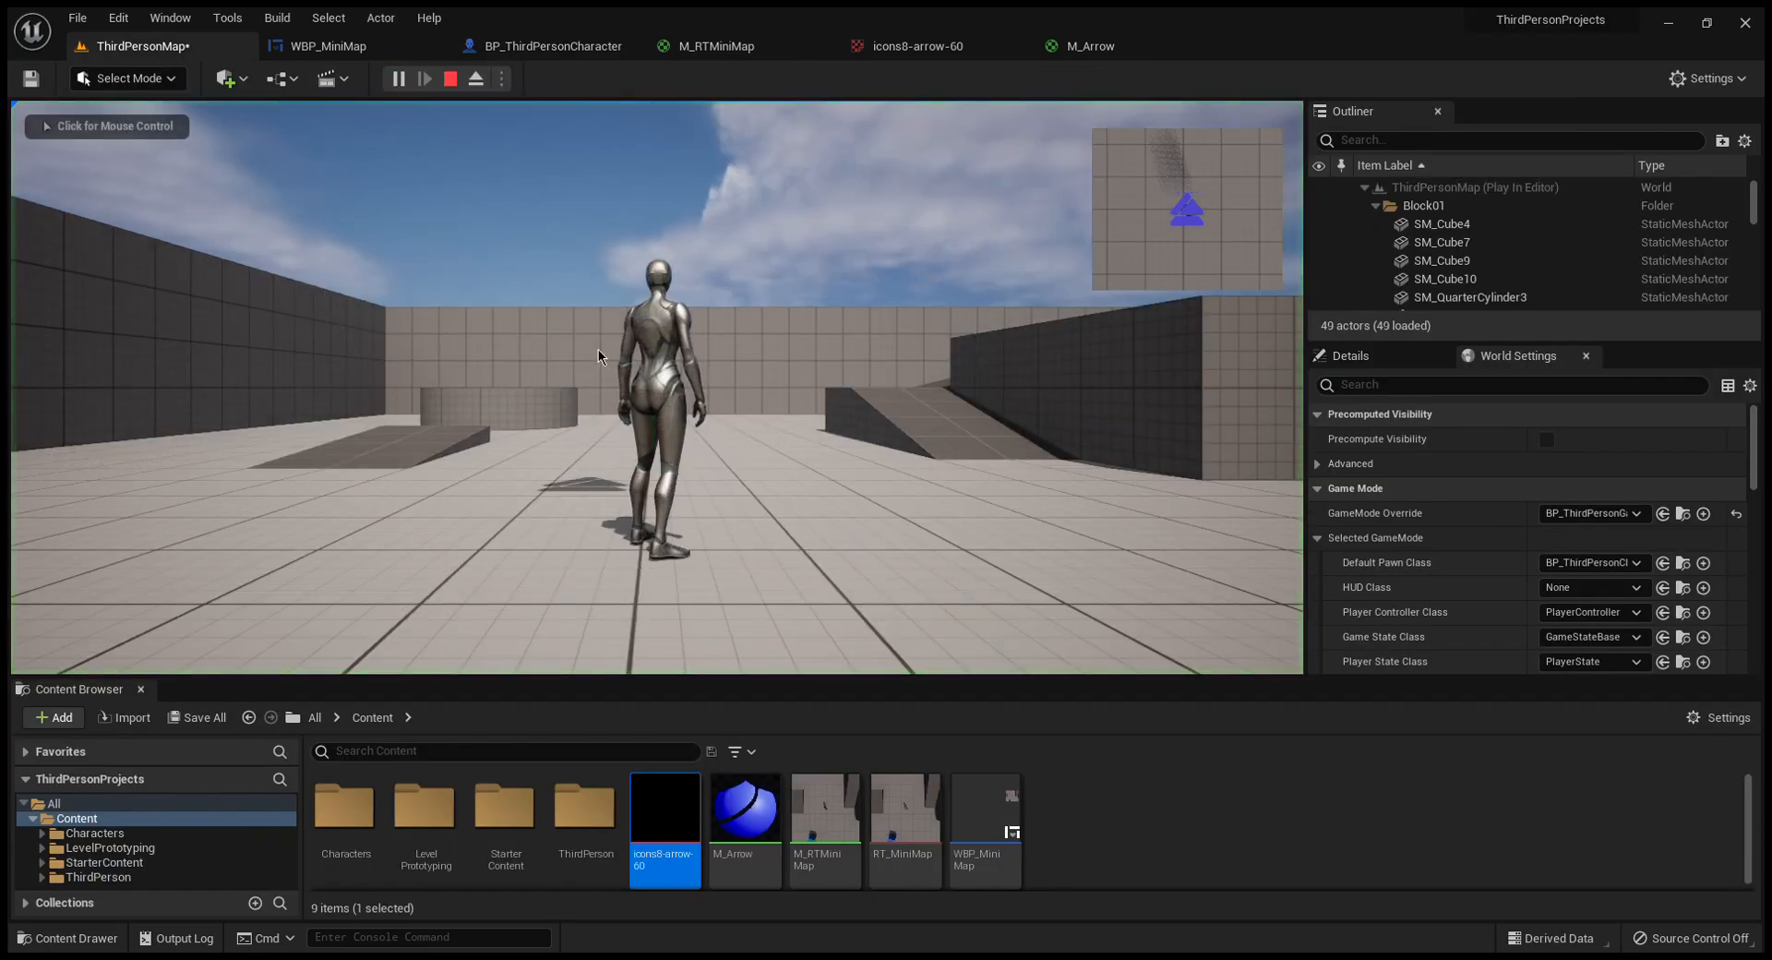
pyautogui.press('w')
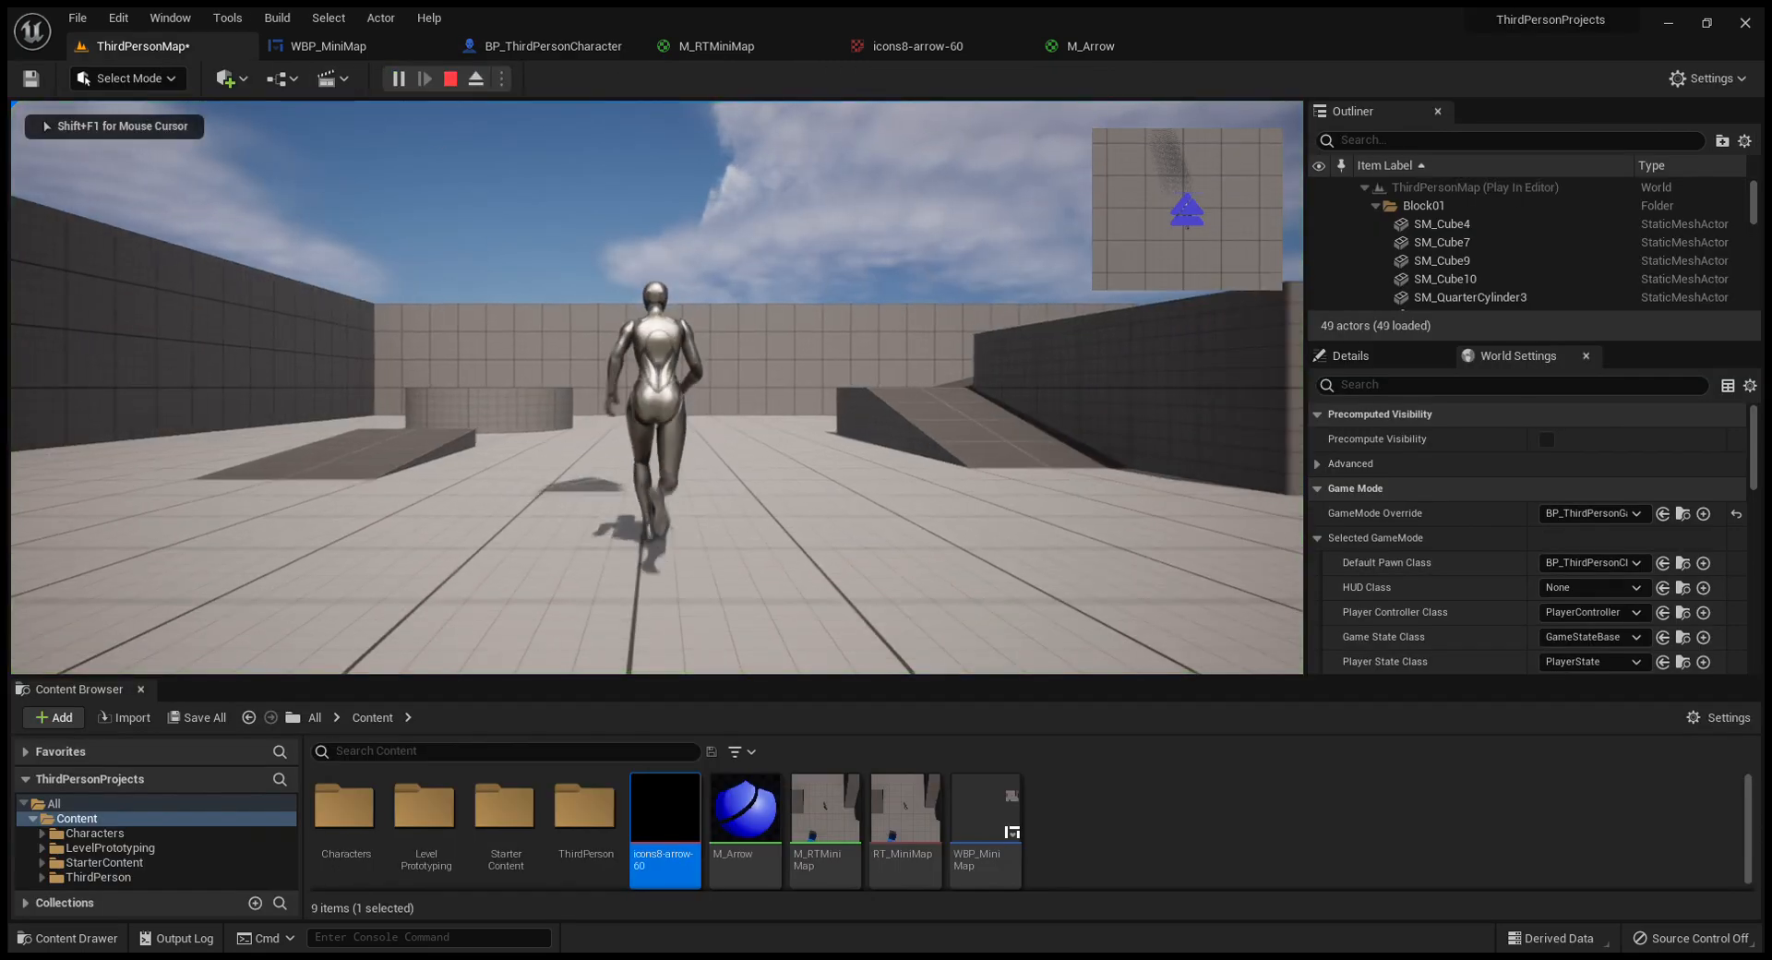
pyautogui.press('s')
pyautogui.press('w')
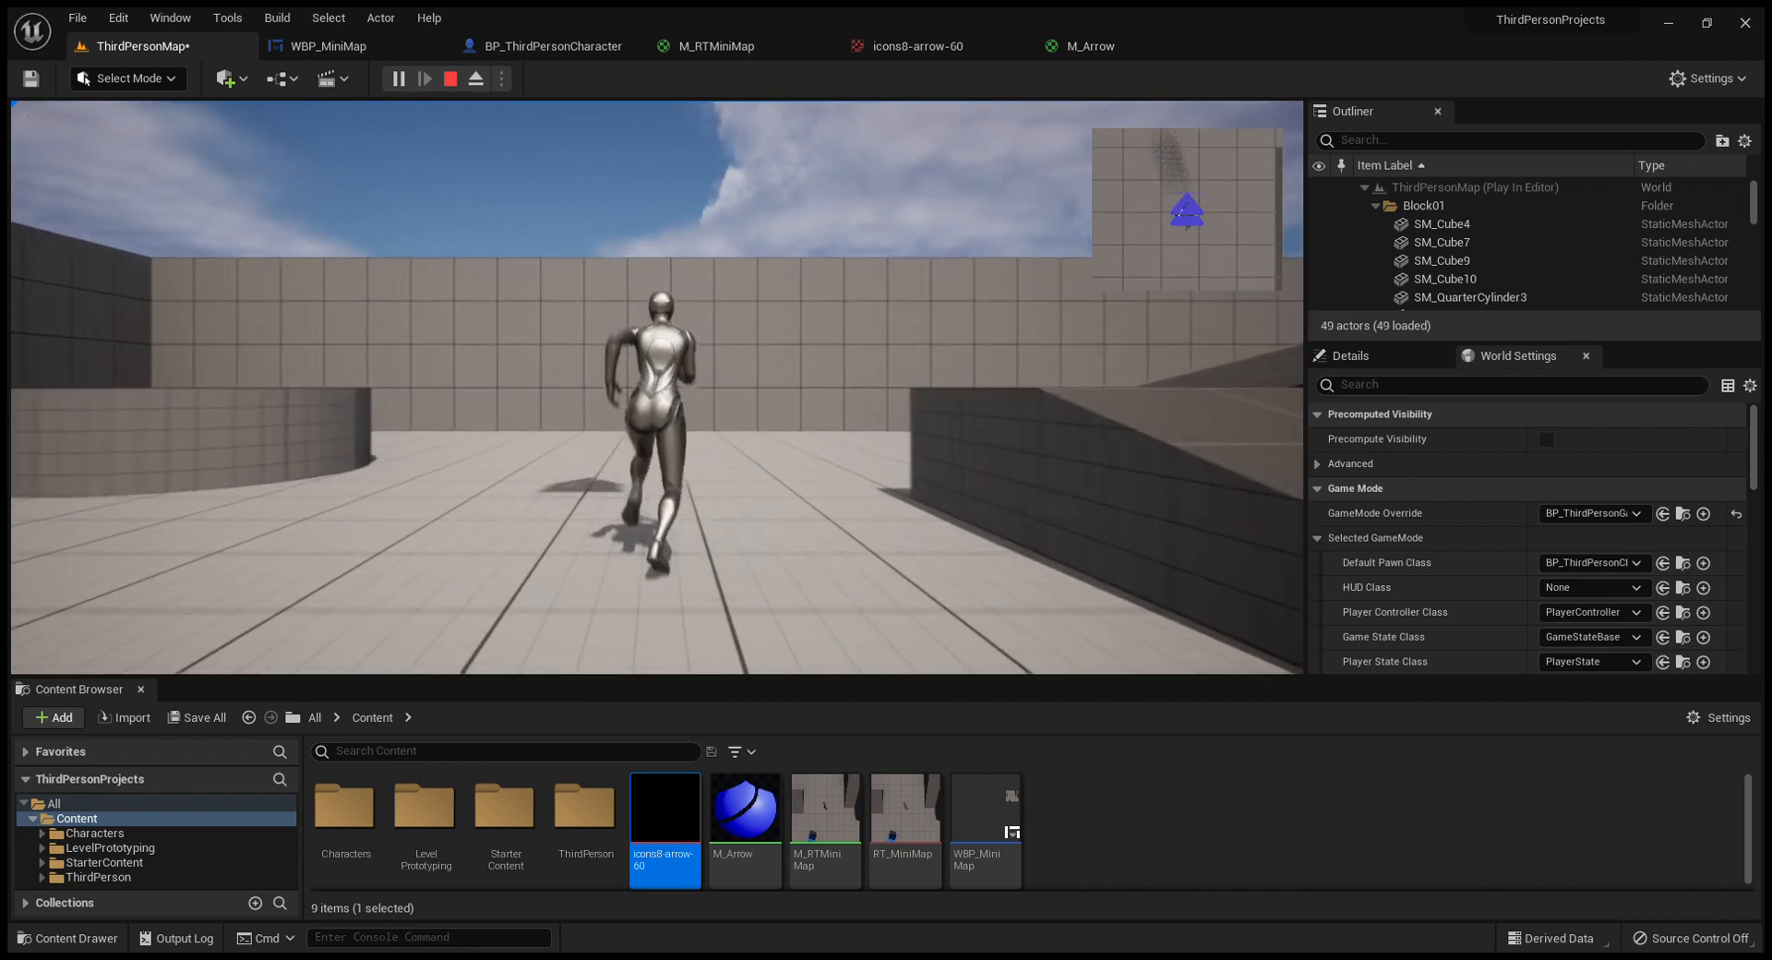
pyautogui.press('s')
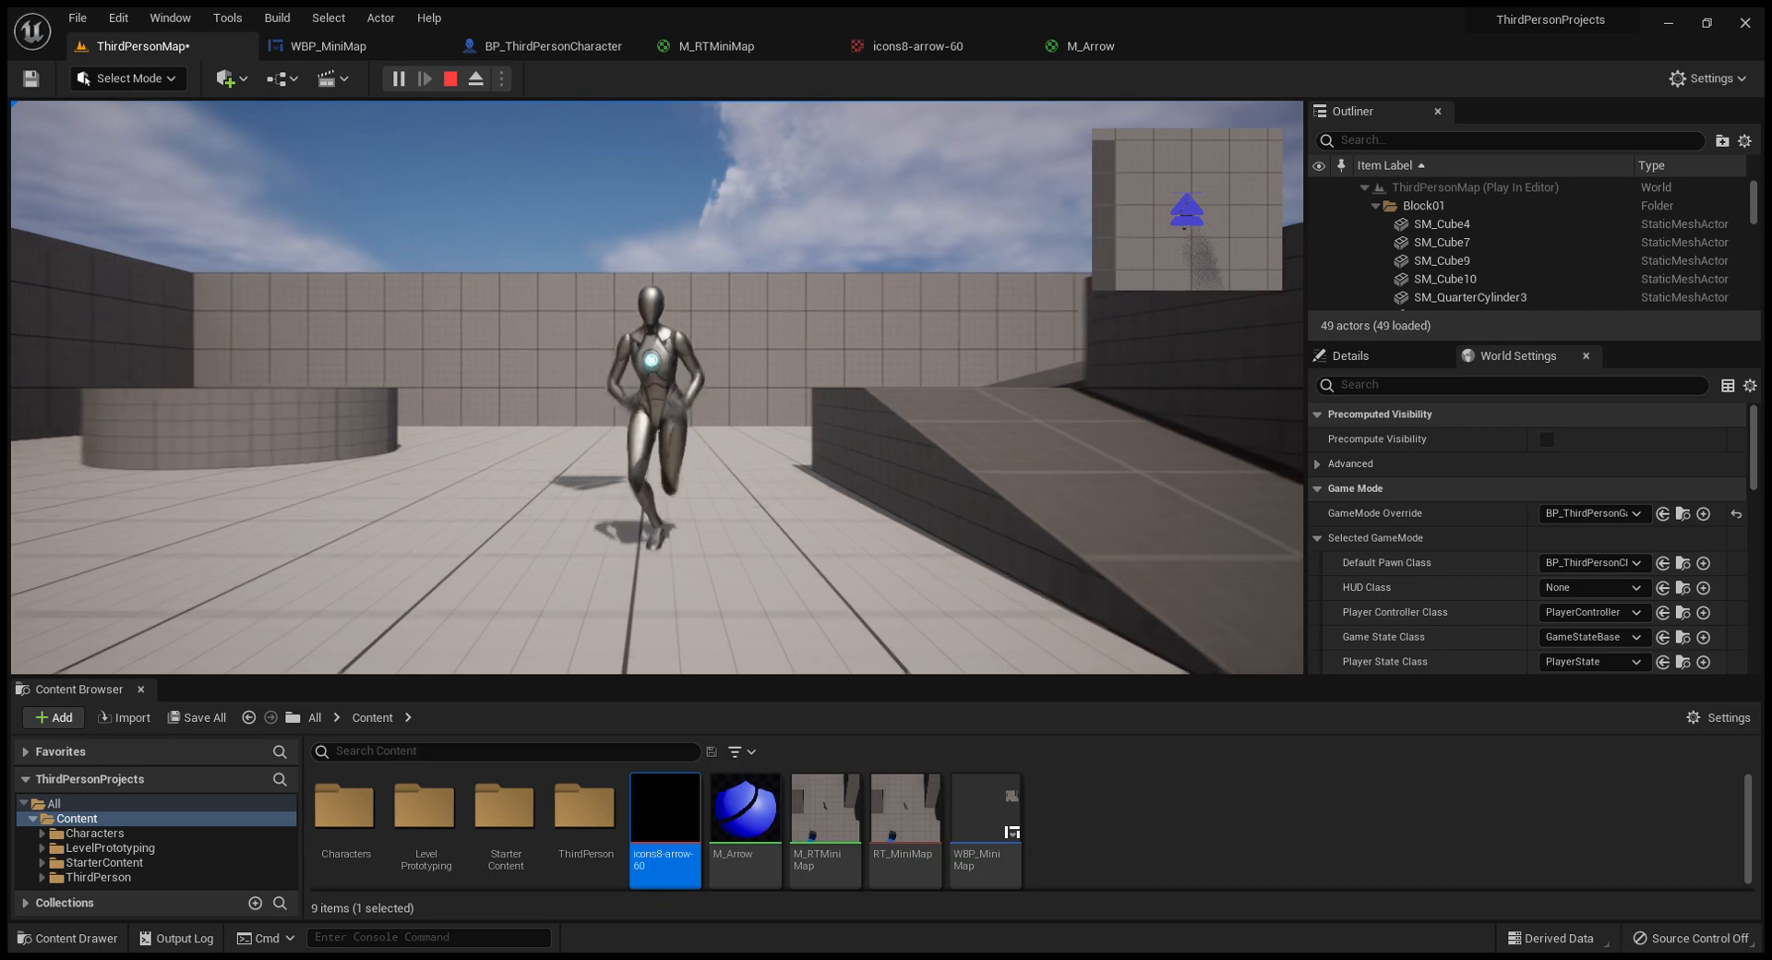
pyautogui.press('w')
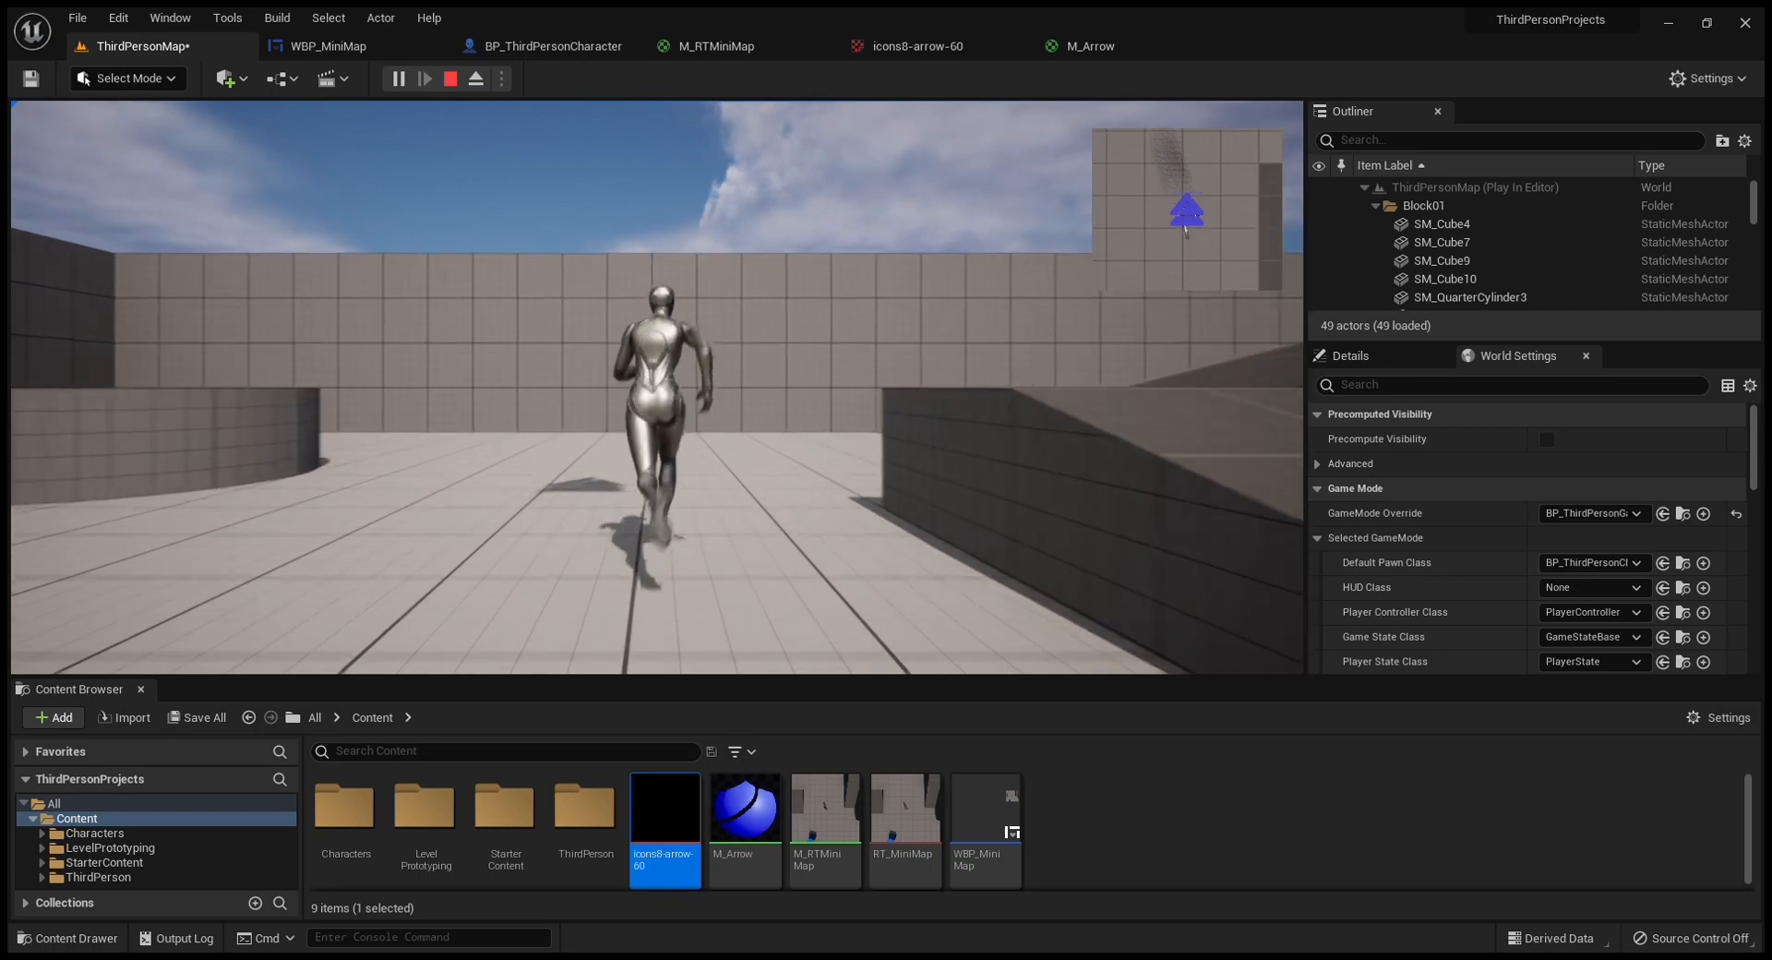
pyautogui.press('d')
pyautogui.press('a')
pyautogui.press('w')
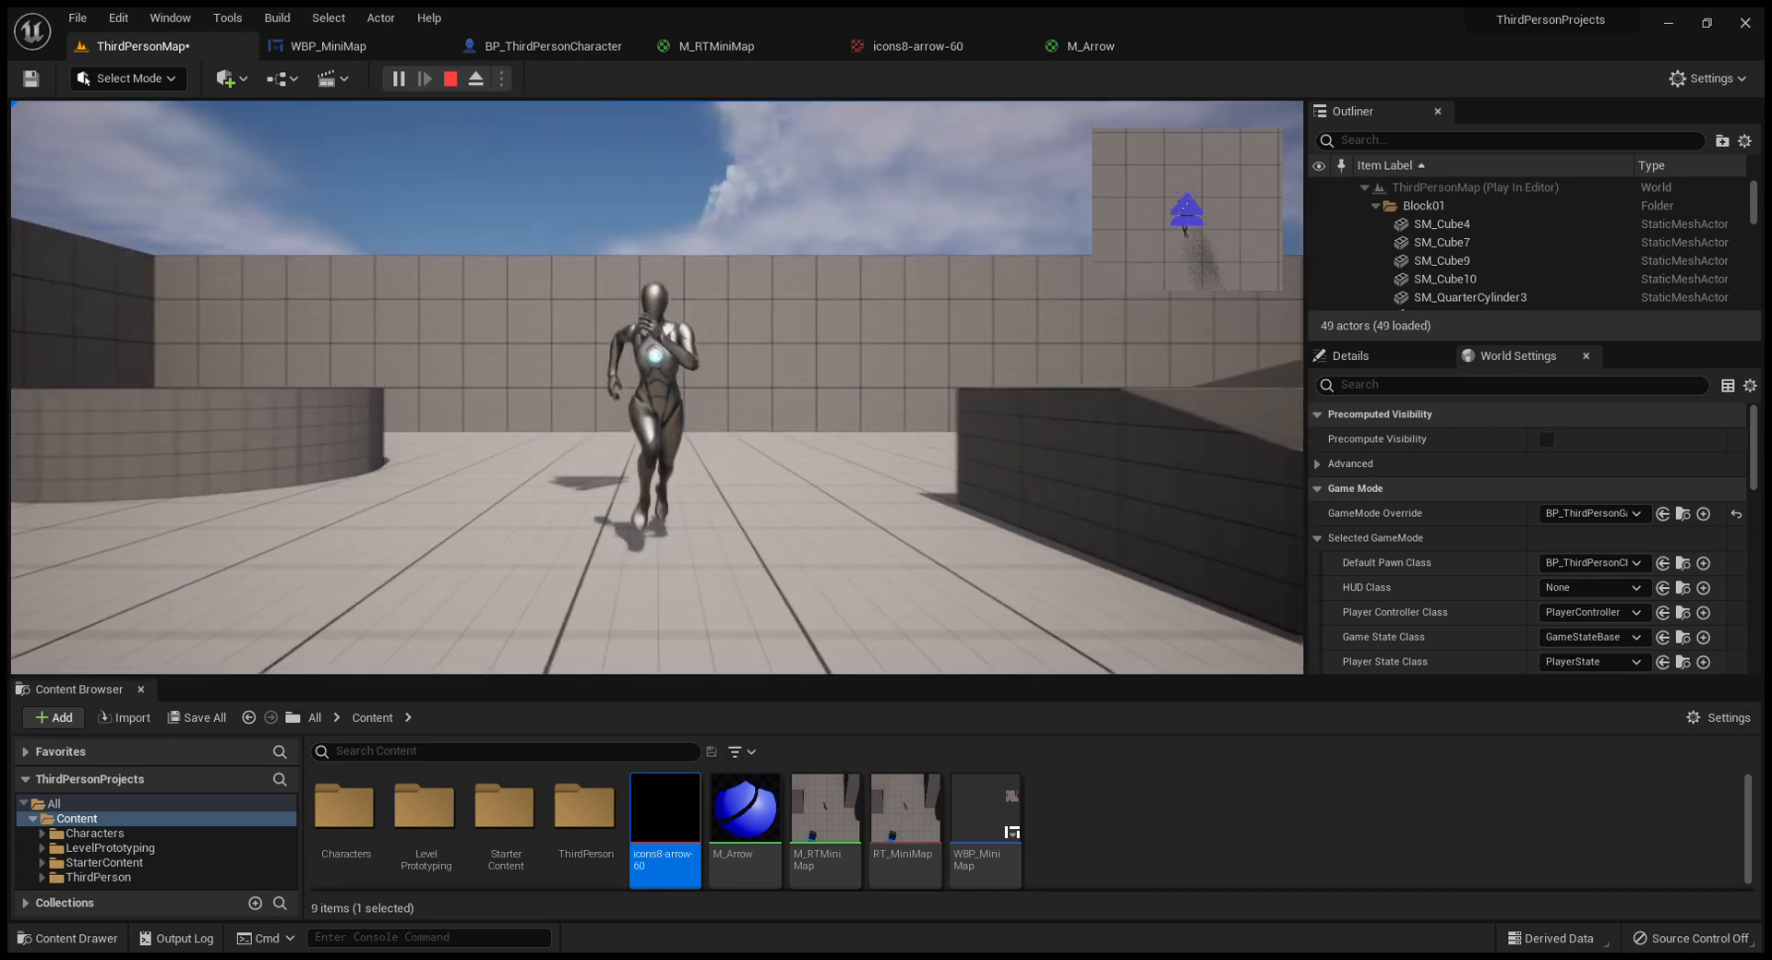
pyautogui.press('Escape')
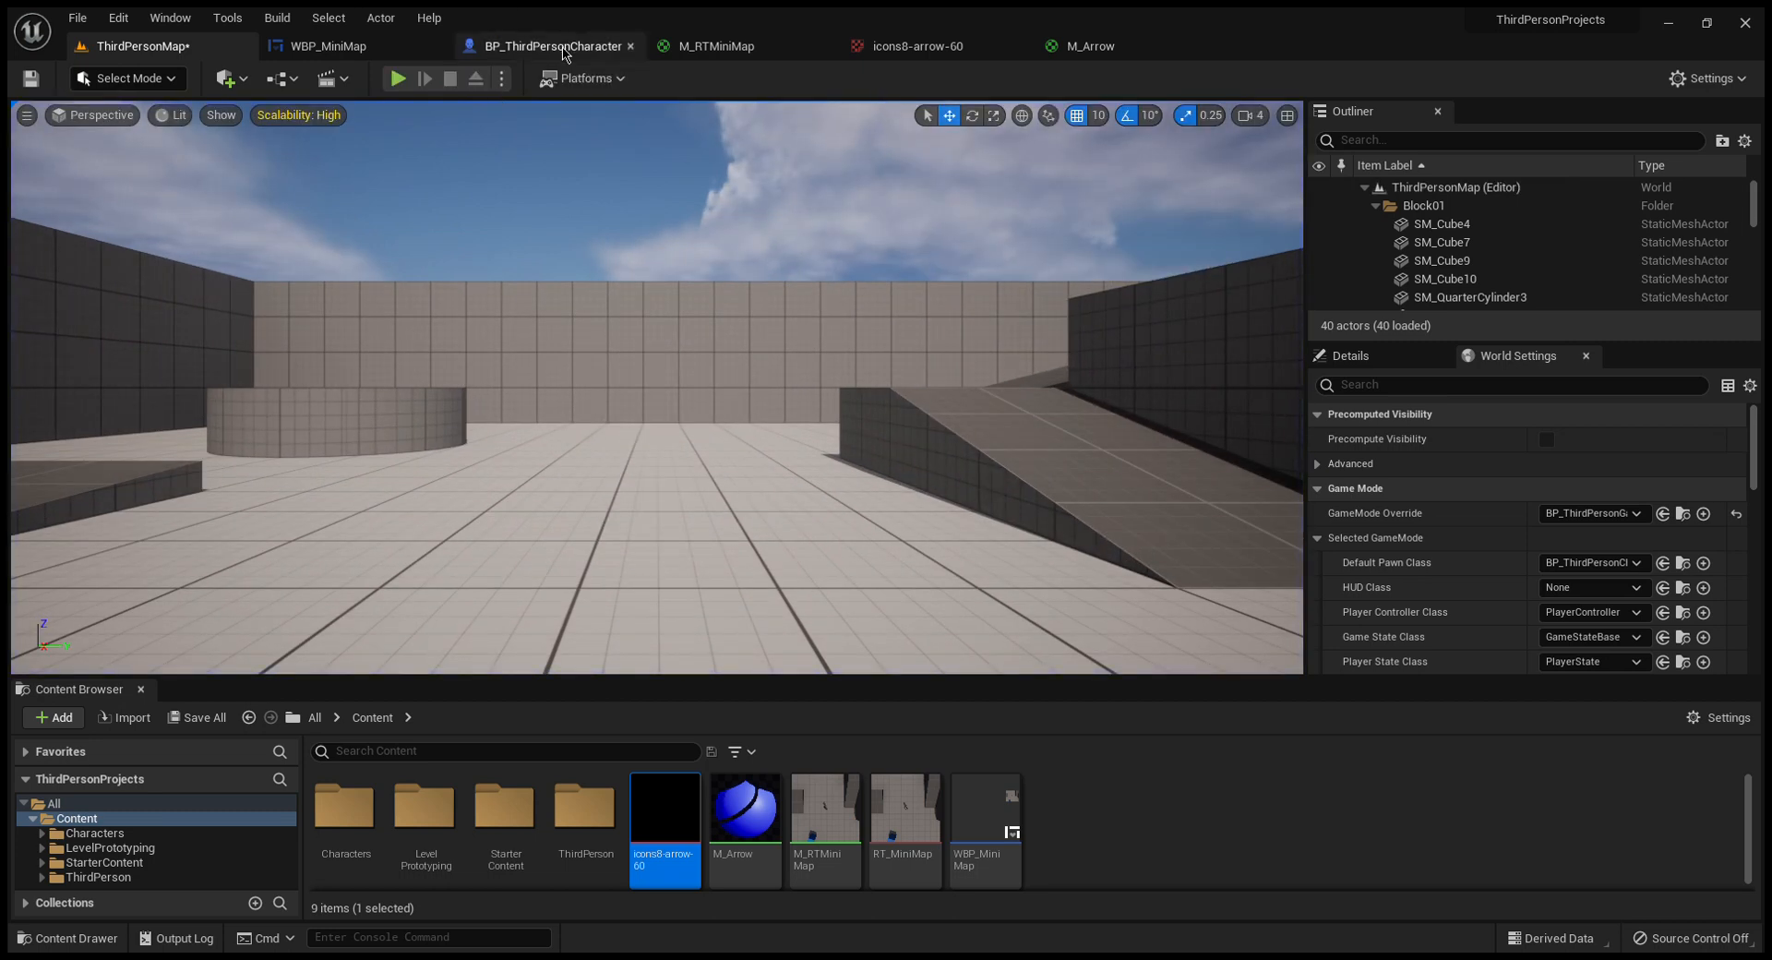
# - Turn off Skeletal Meshes in the General Show Flags of SceneCaptureComponent2D in BP_ThirdPersonCharacter, and compile and save the blueprint
pyautogui.click(565, 48)
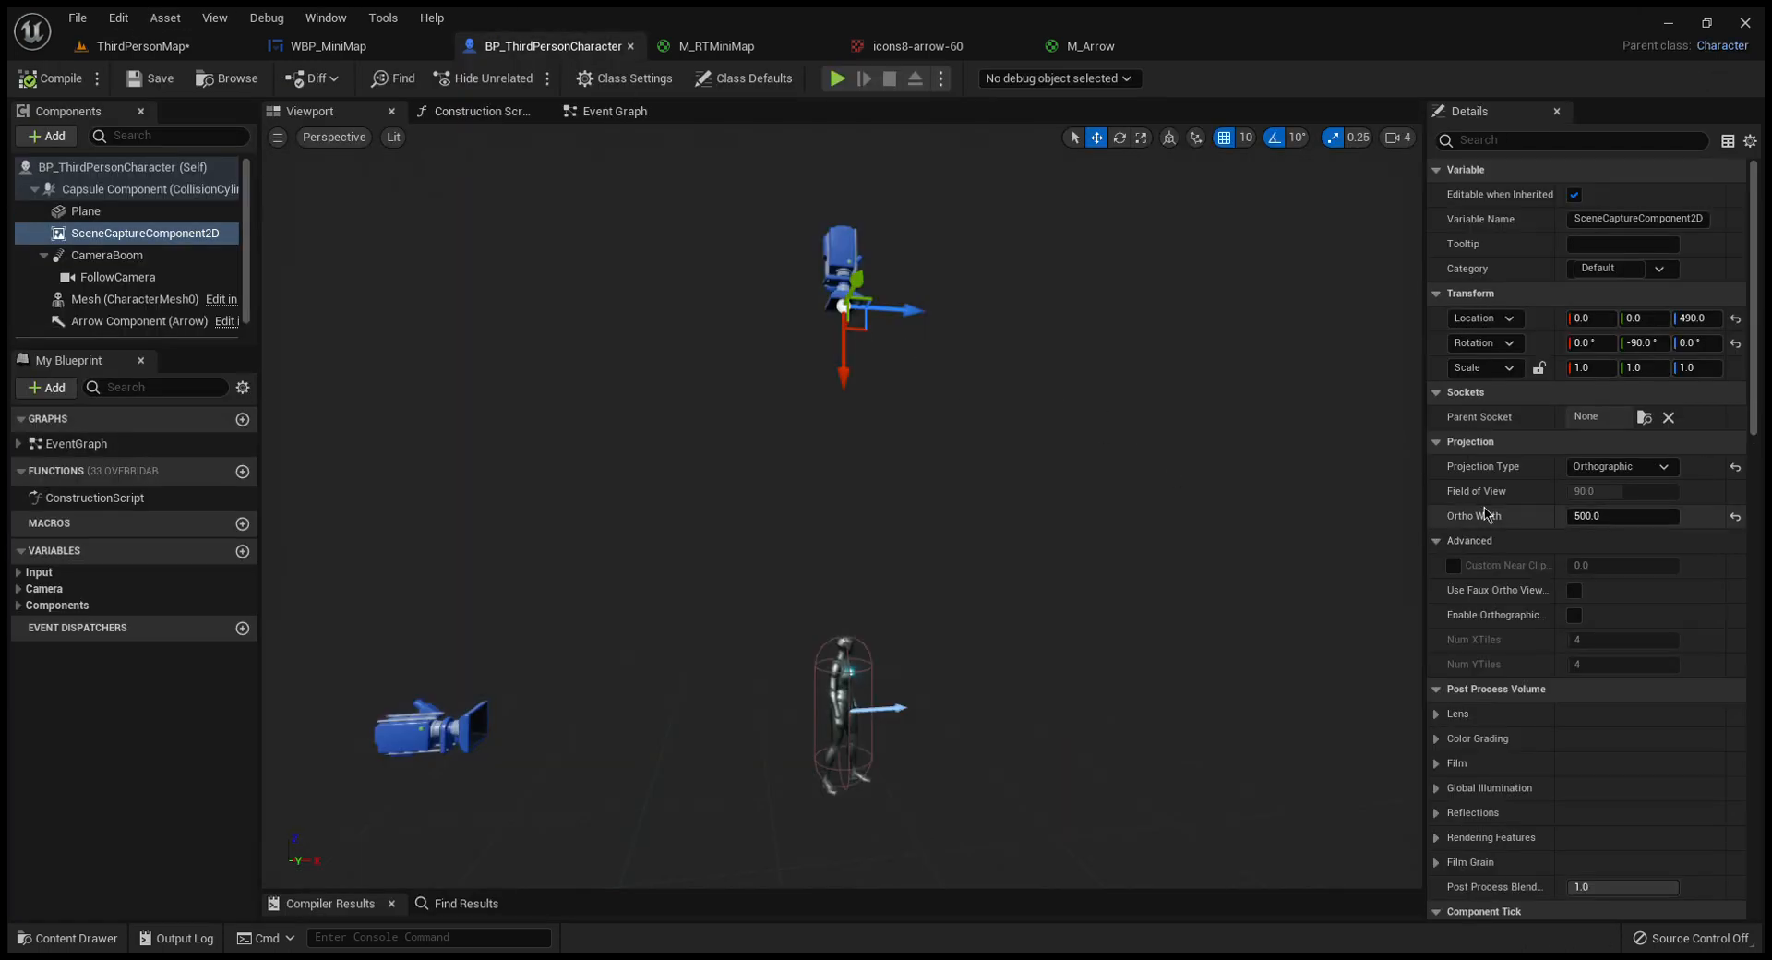
pyautogui.scroll(-8, 1606, 498)
pyautogui.scroll(-4, 1606, 499)
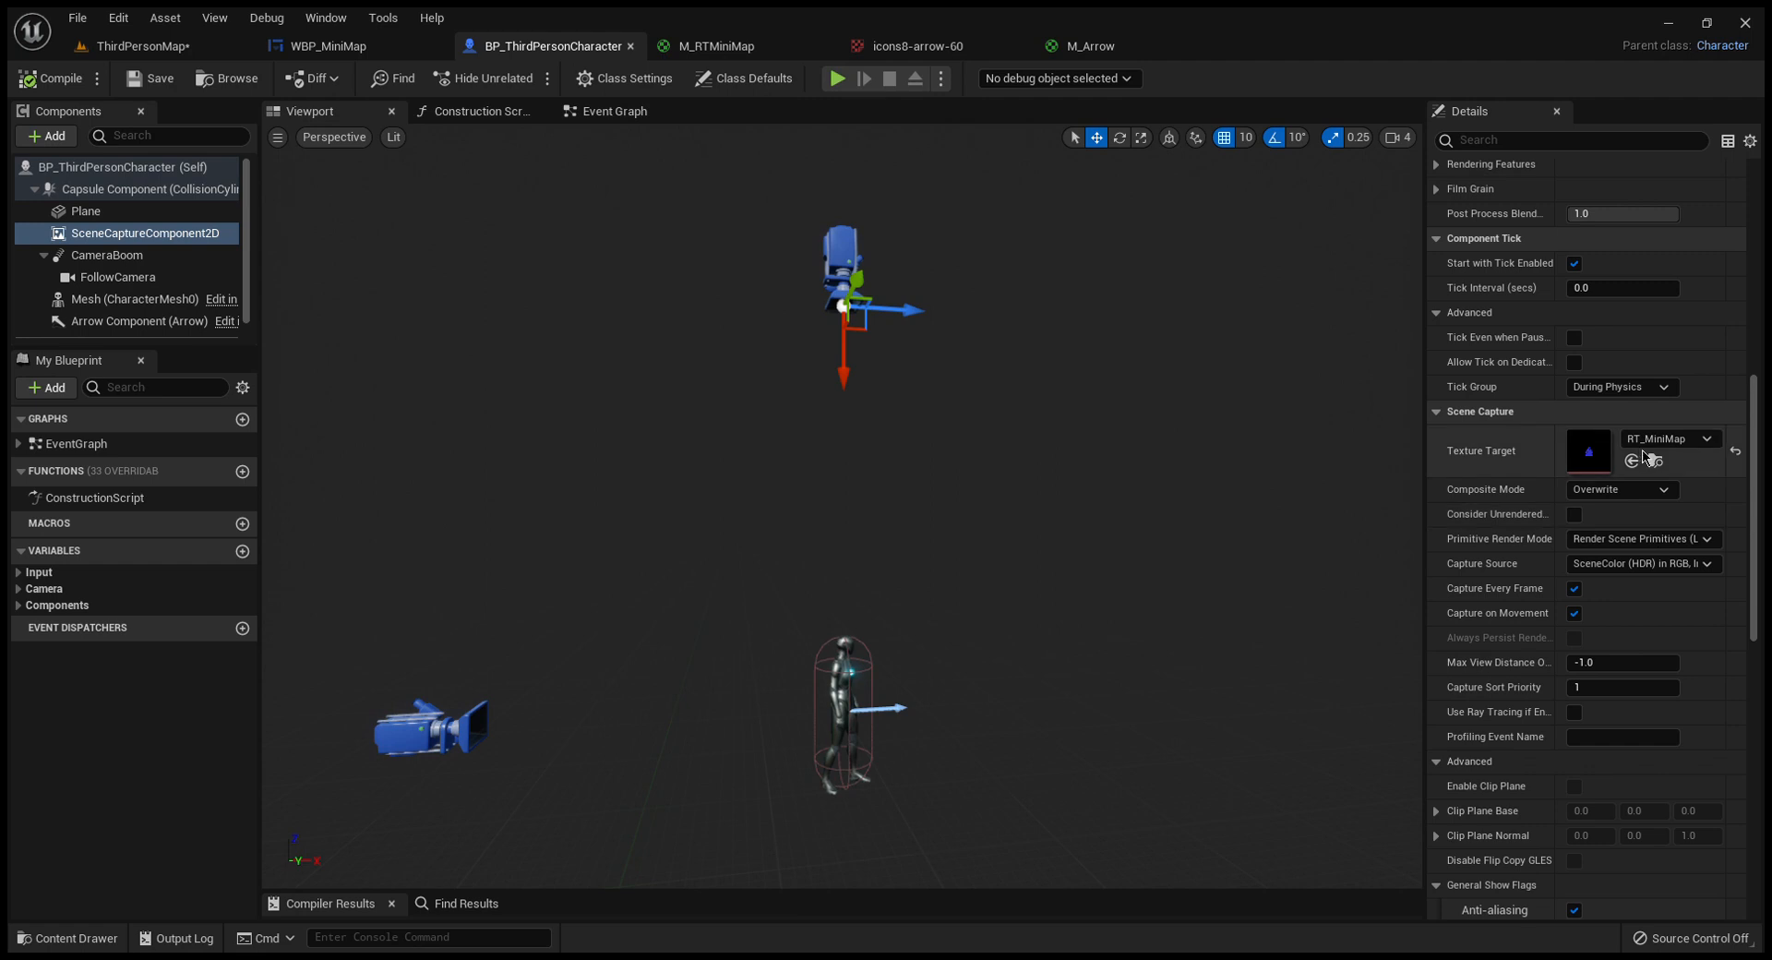
pyautogui.scroll(-5, 1643, 455)
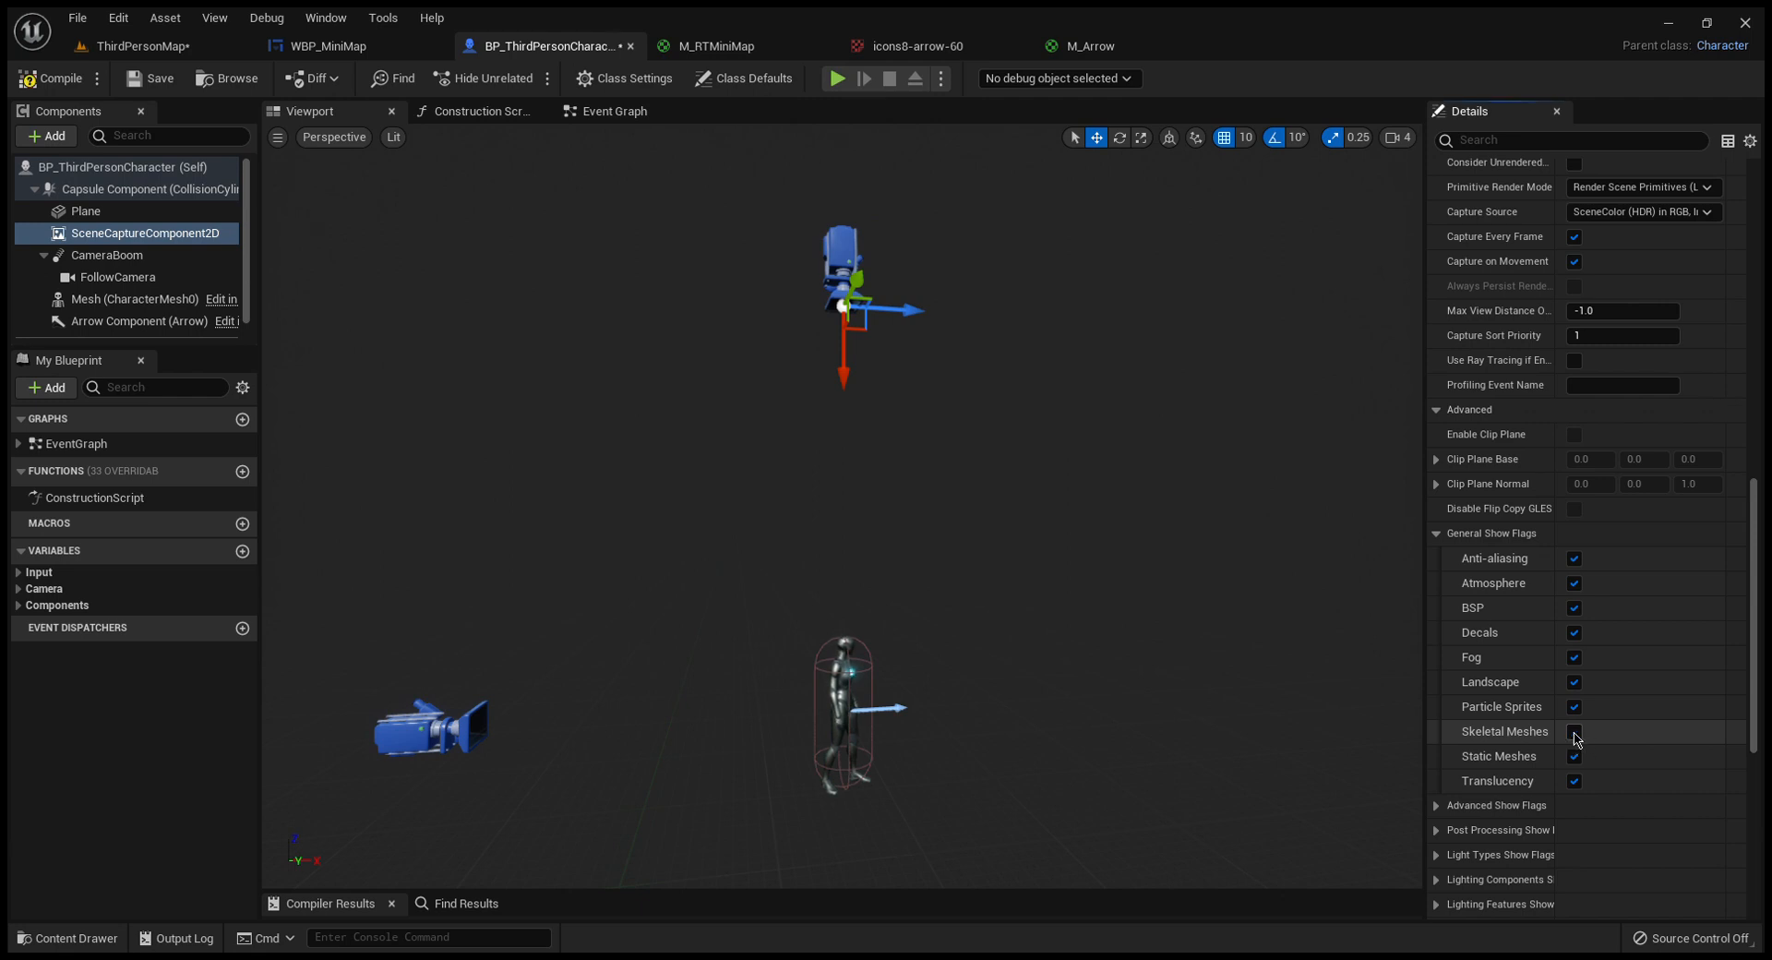
pyautogui.click(47, 87)
pyautogui.click(143, 87)
# - Play ThirdPersonMap and run the character forward and back to check the minimap with the skeletal mesh hidden, and stop playing
pyautogui.click(145, 50)
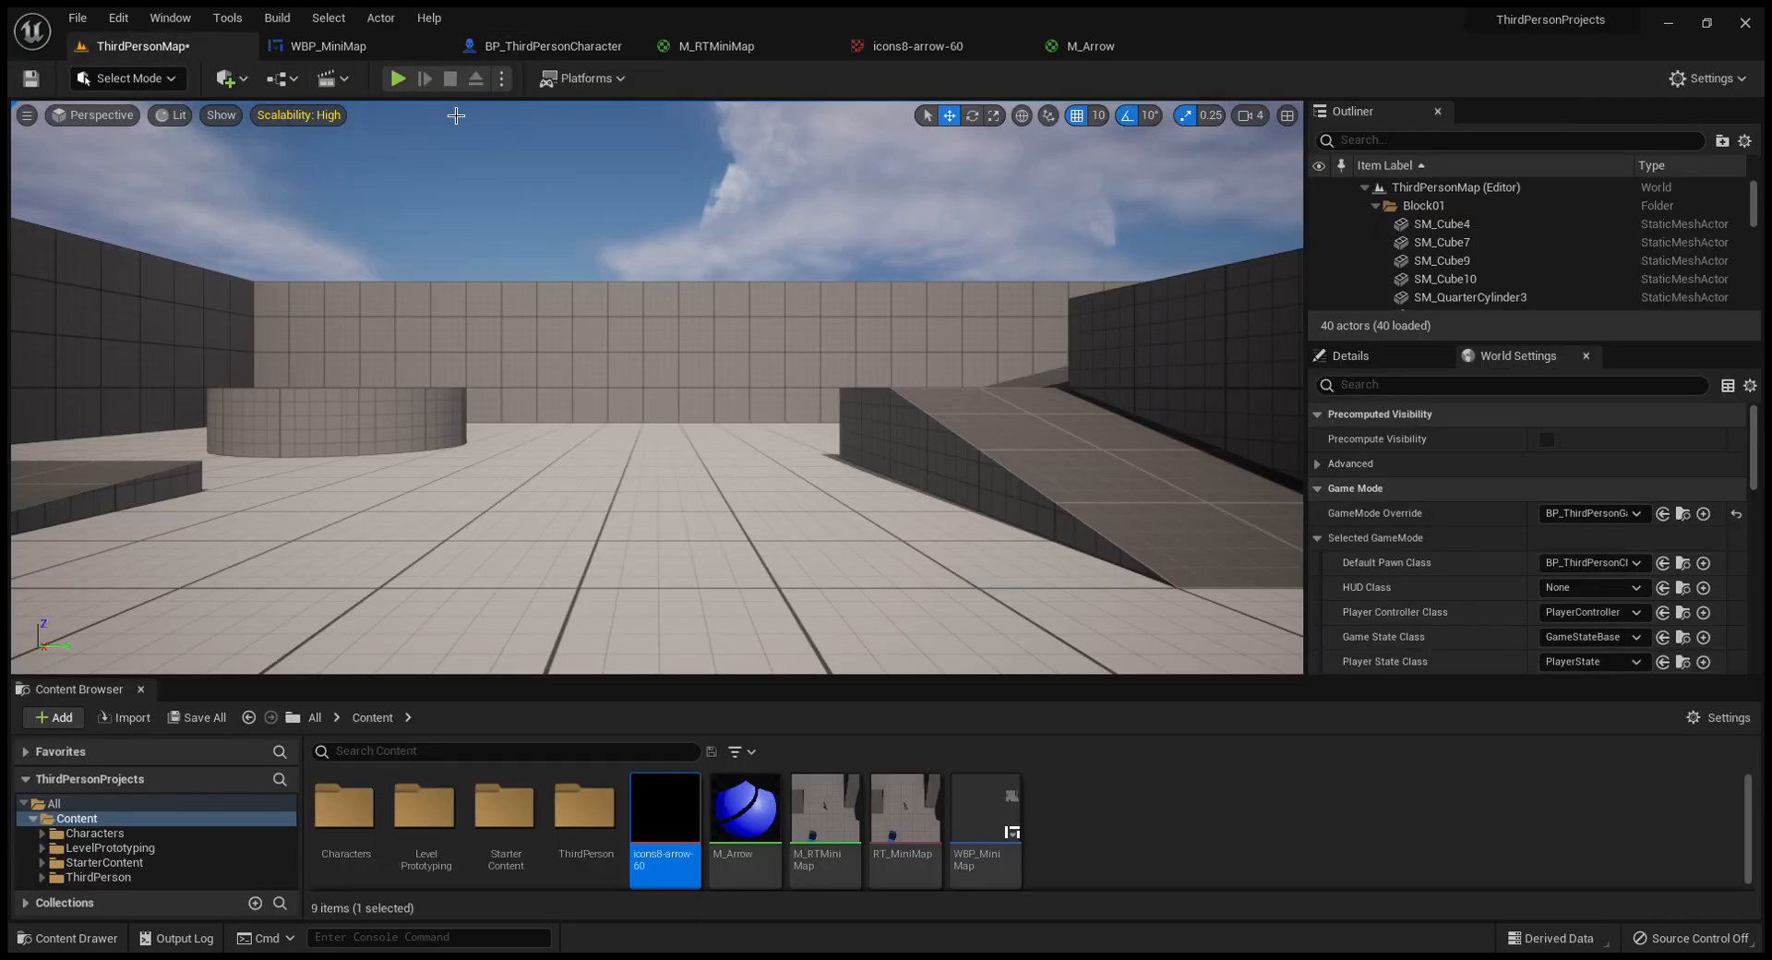
pyautogui.click(397, 79)
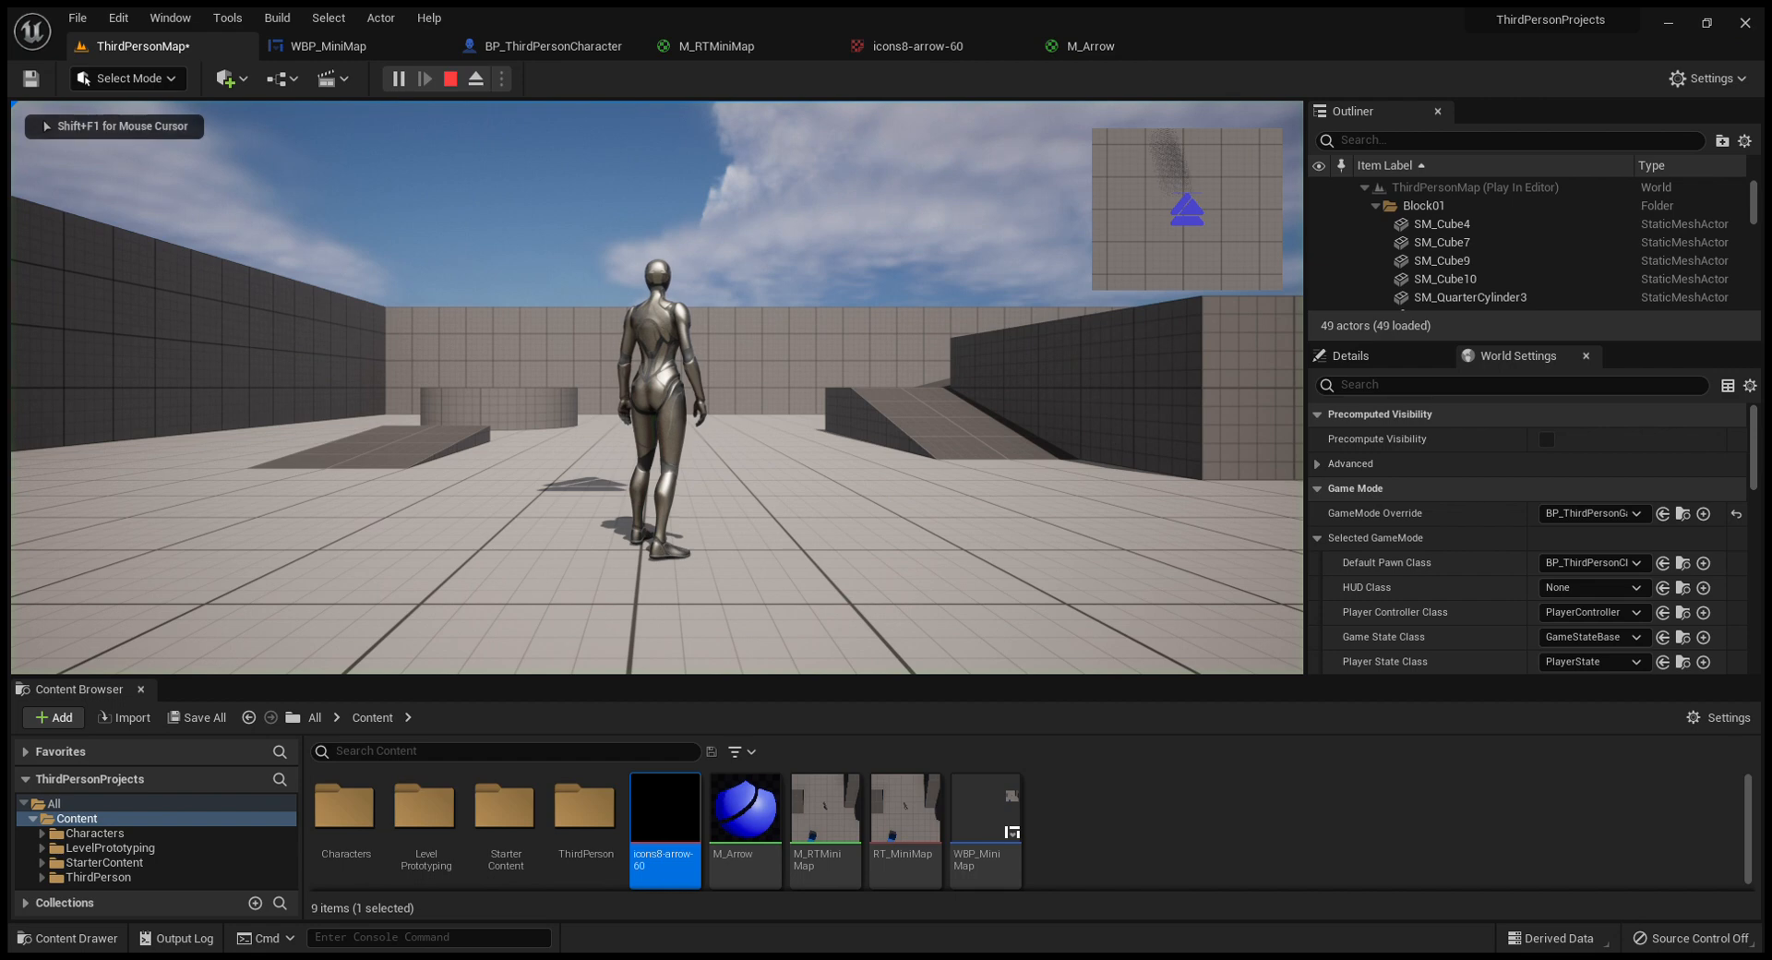
pyautogui.press('w')
pyautogui.press('s')
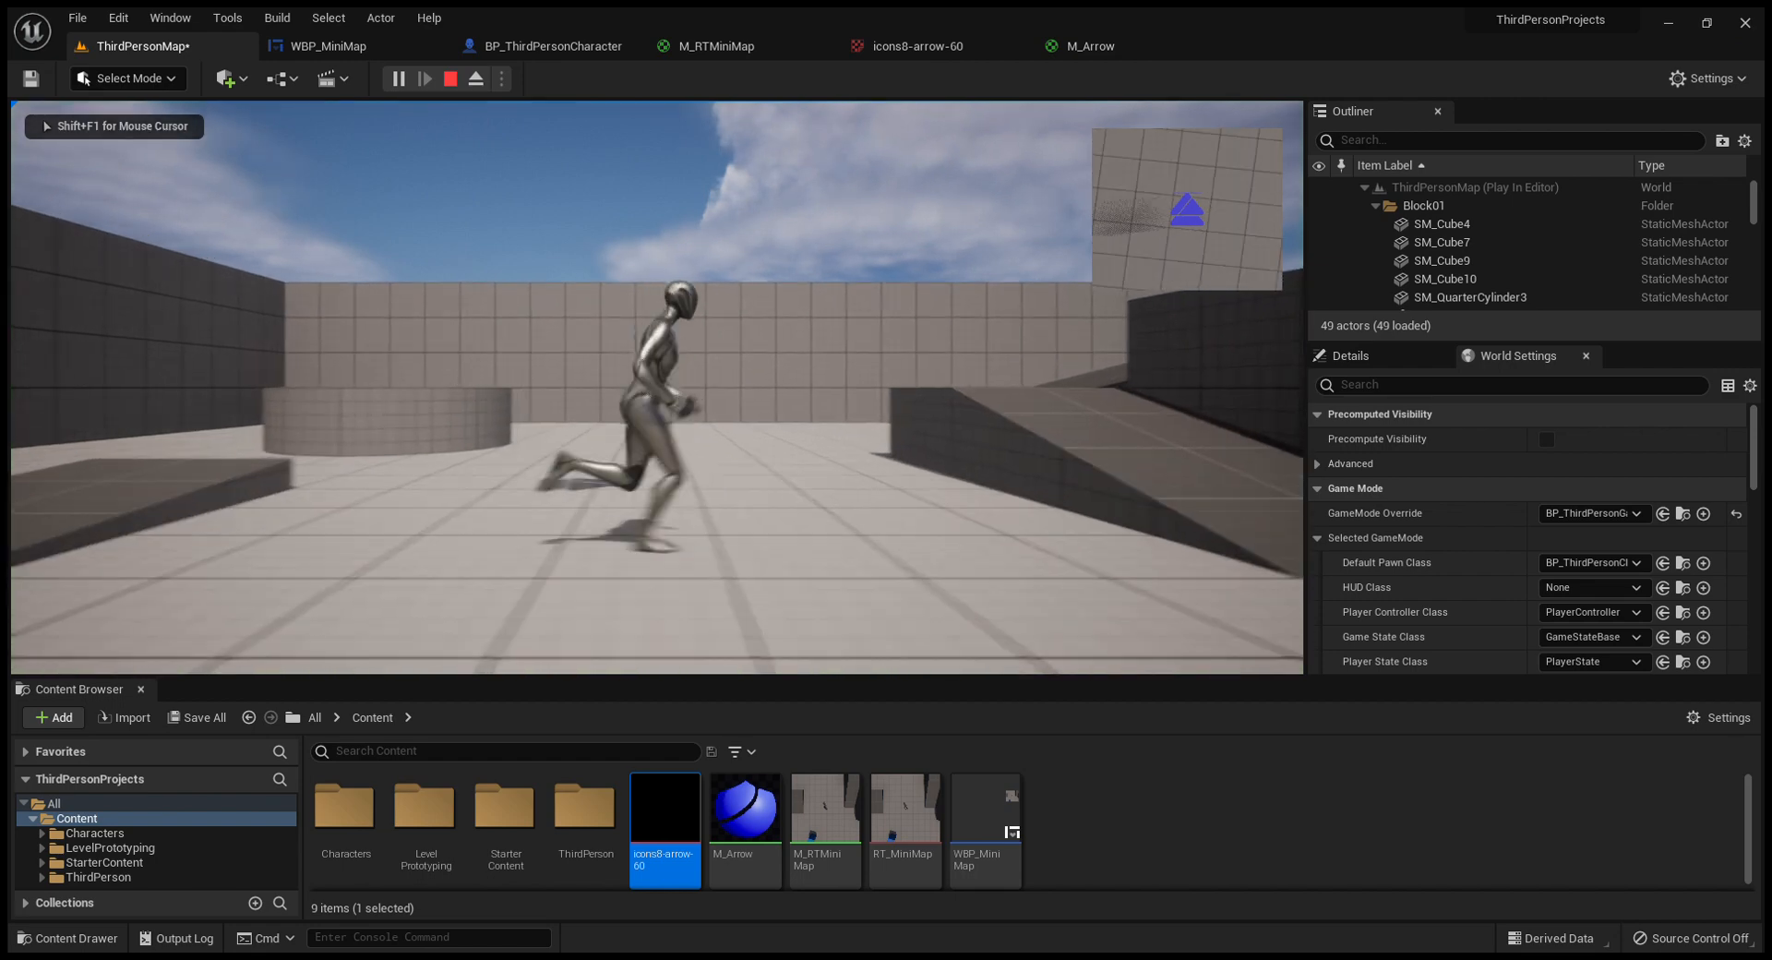
pyautogui.press('w')
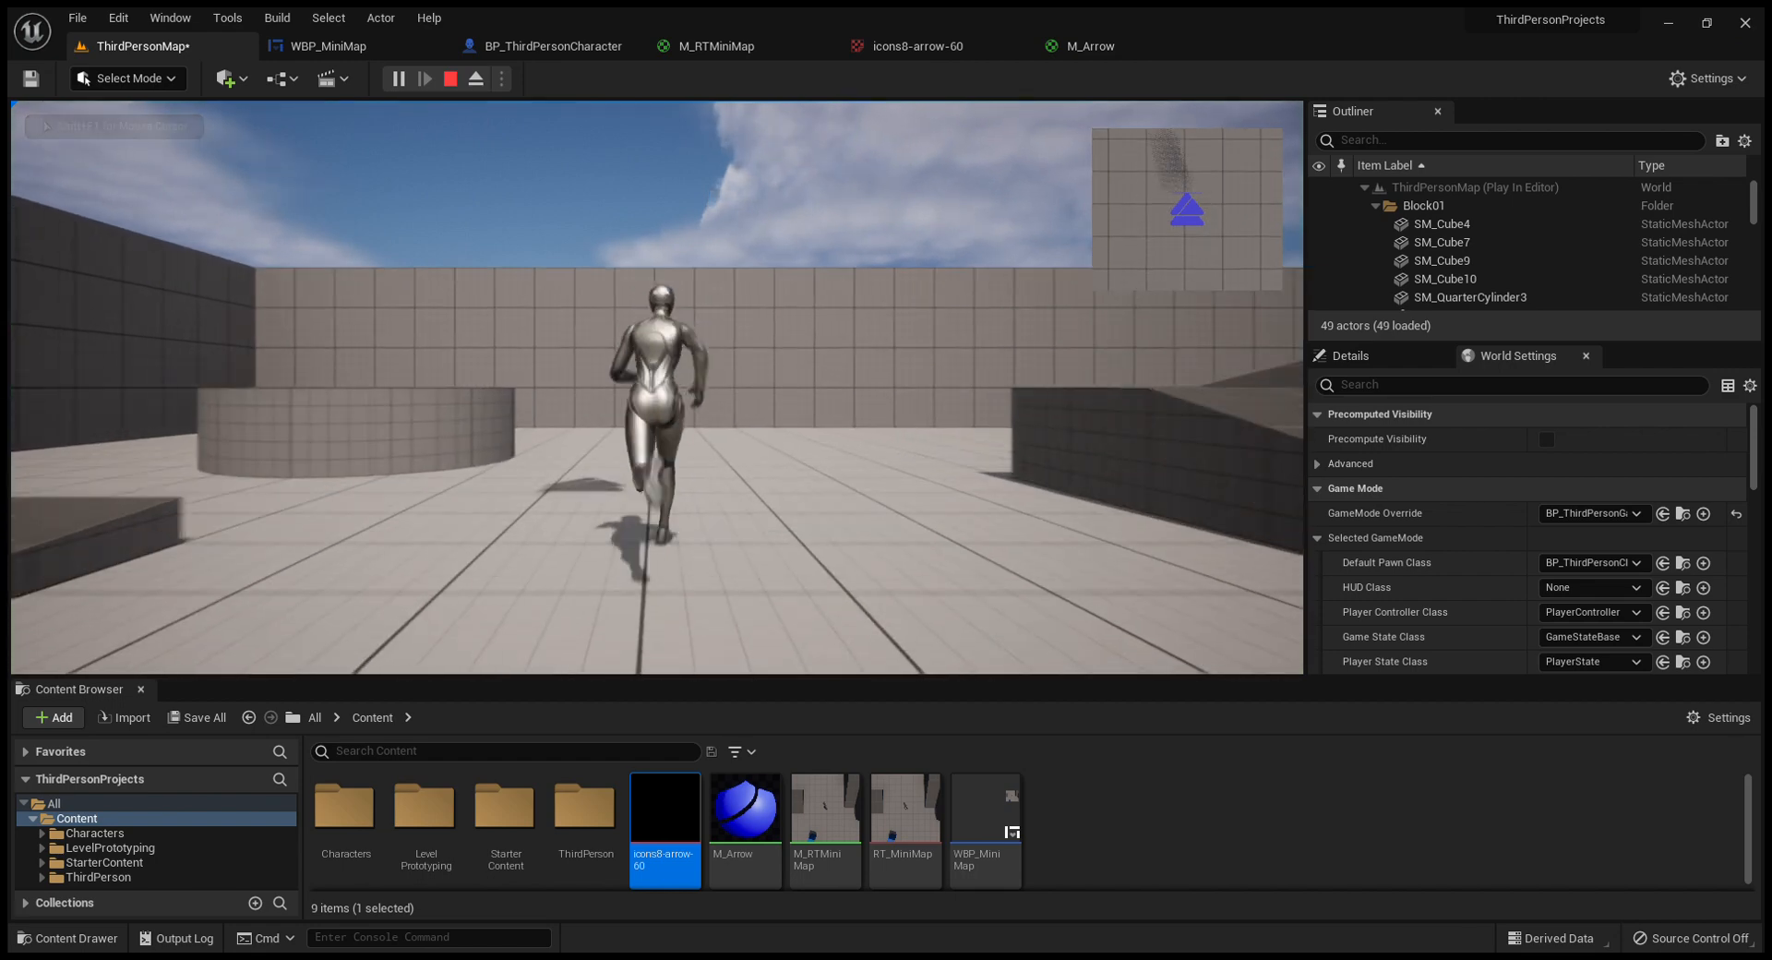
pyautogui.press('s')
pyautogui.press('w')
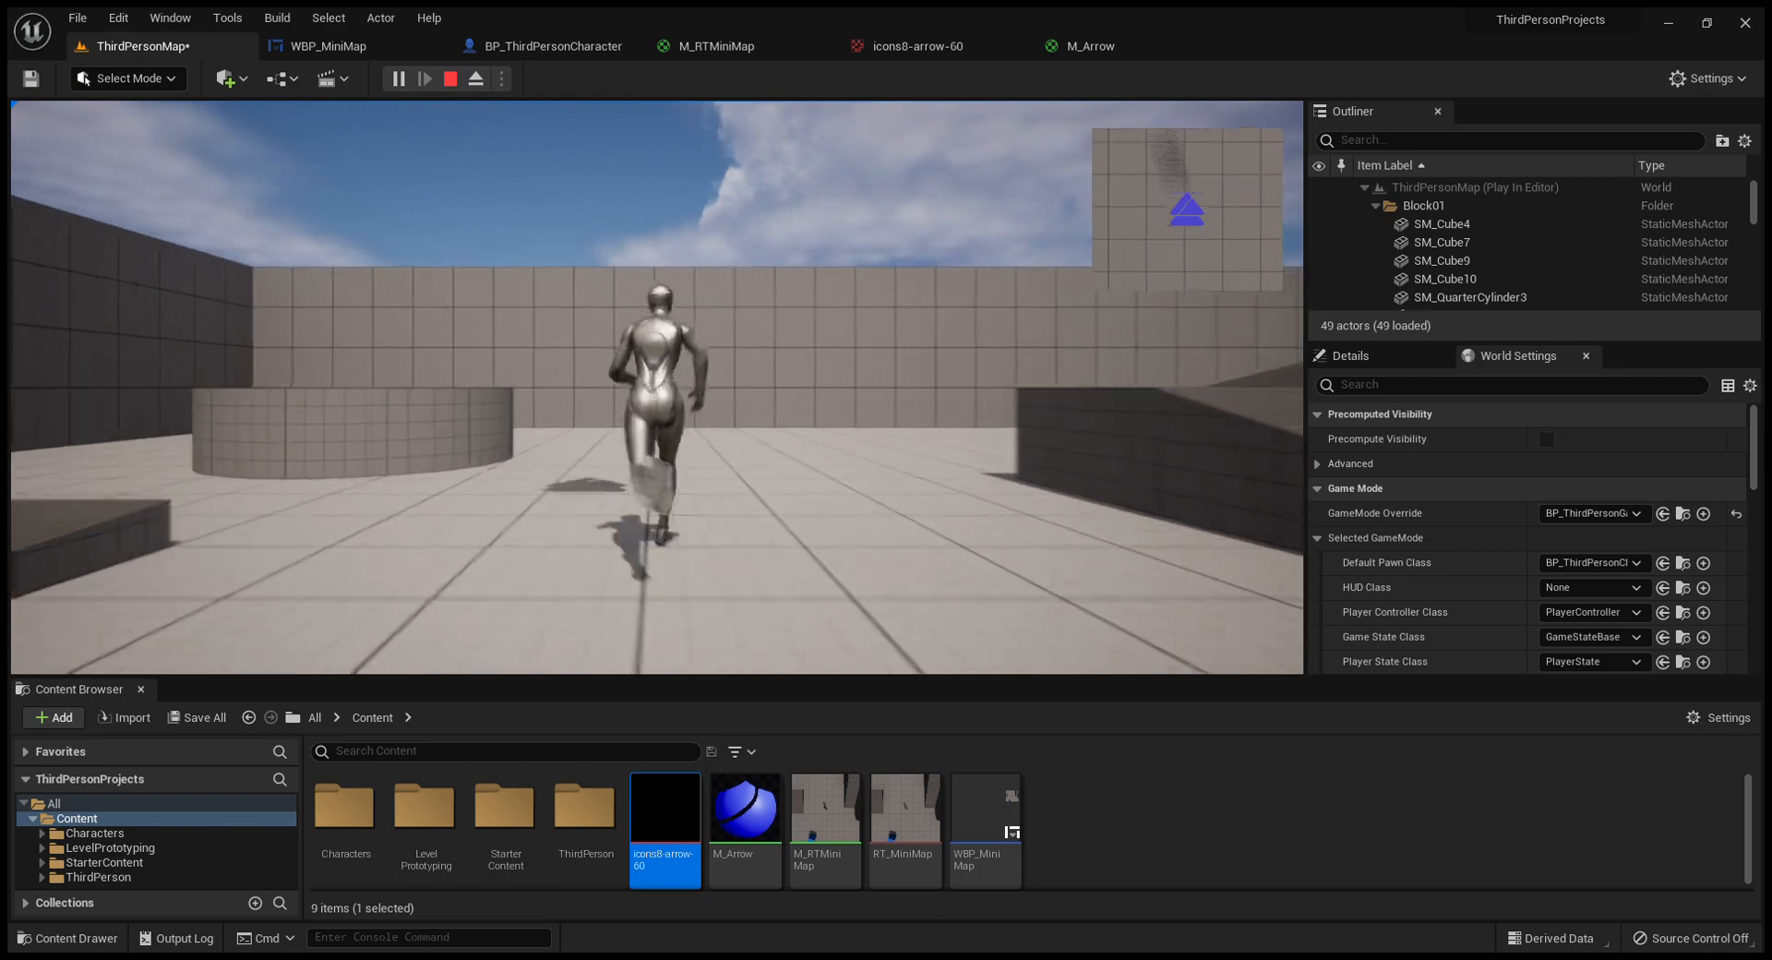
pyautogui.press('s')
pyautogui.press('w')
pyautogui.press('Escape')
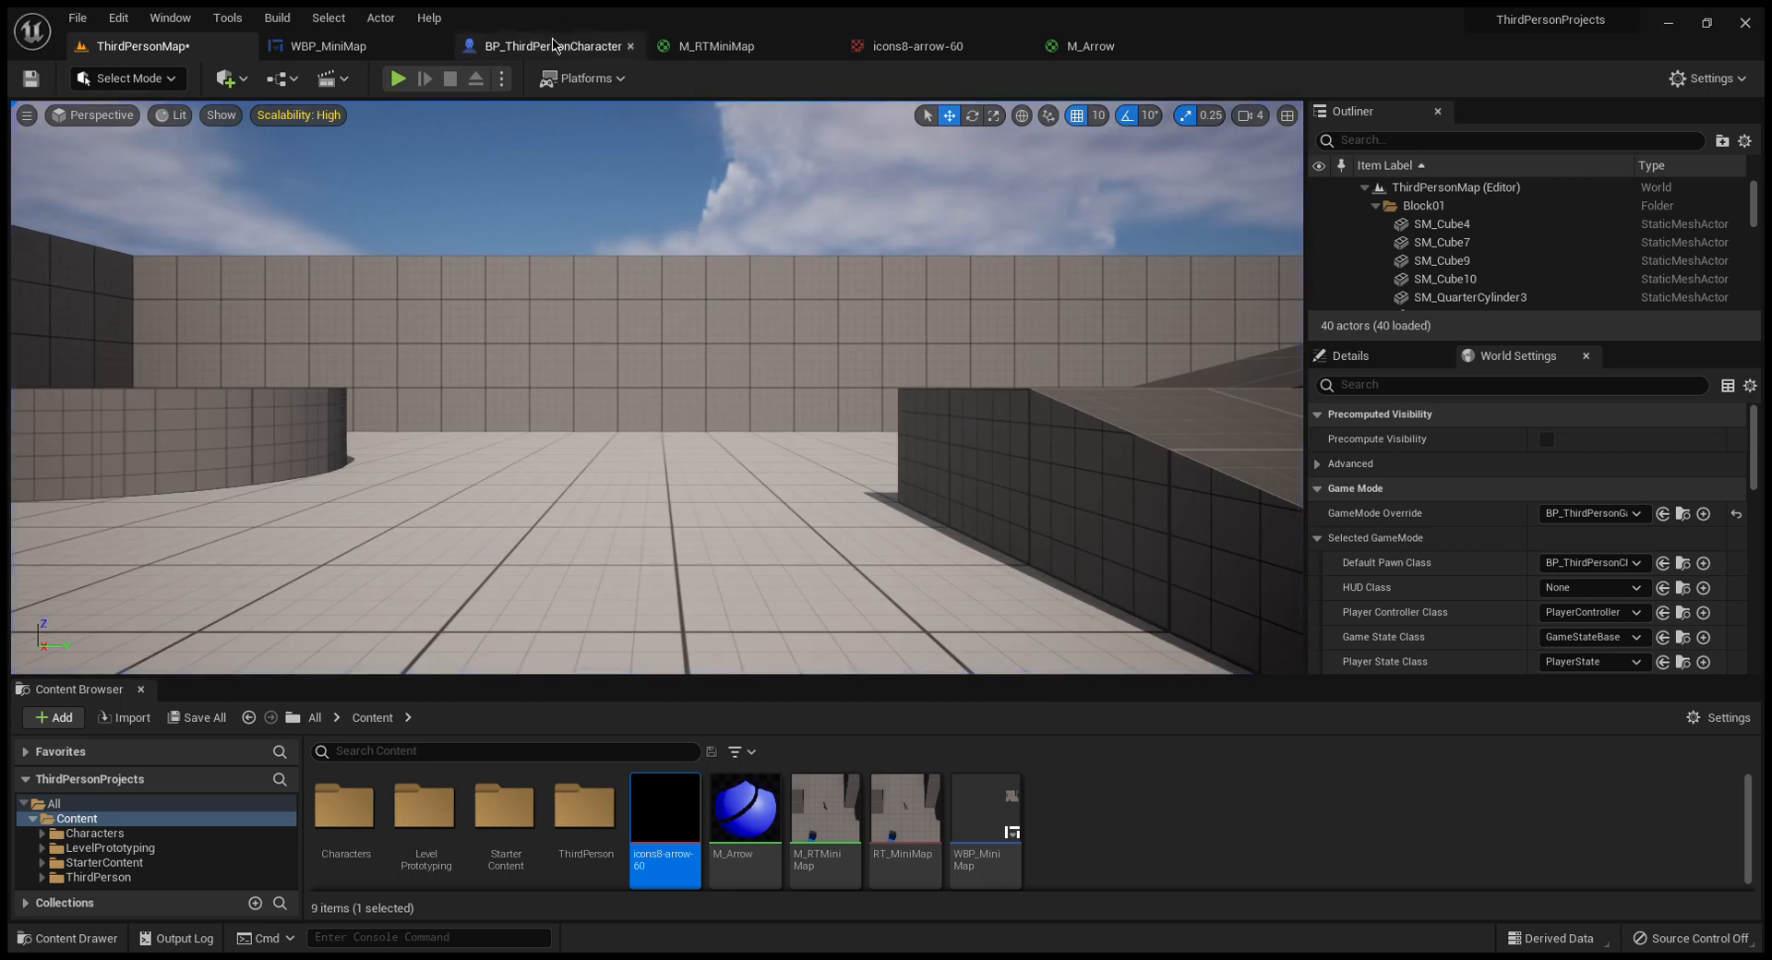
# - Set the Ortho Width of SceneCaptureComponent2D in BP_ThirdPersonCharacter to 1000, and compile and save the blueprint
pyautogui.click(555, 46)
pyautogui.scroll(10, 1703, 557)
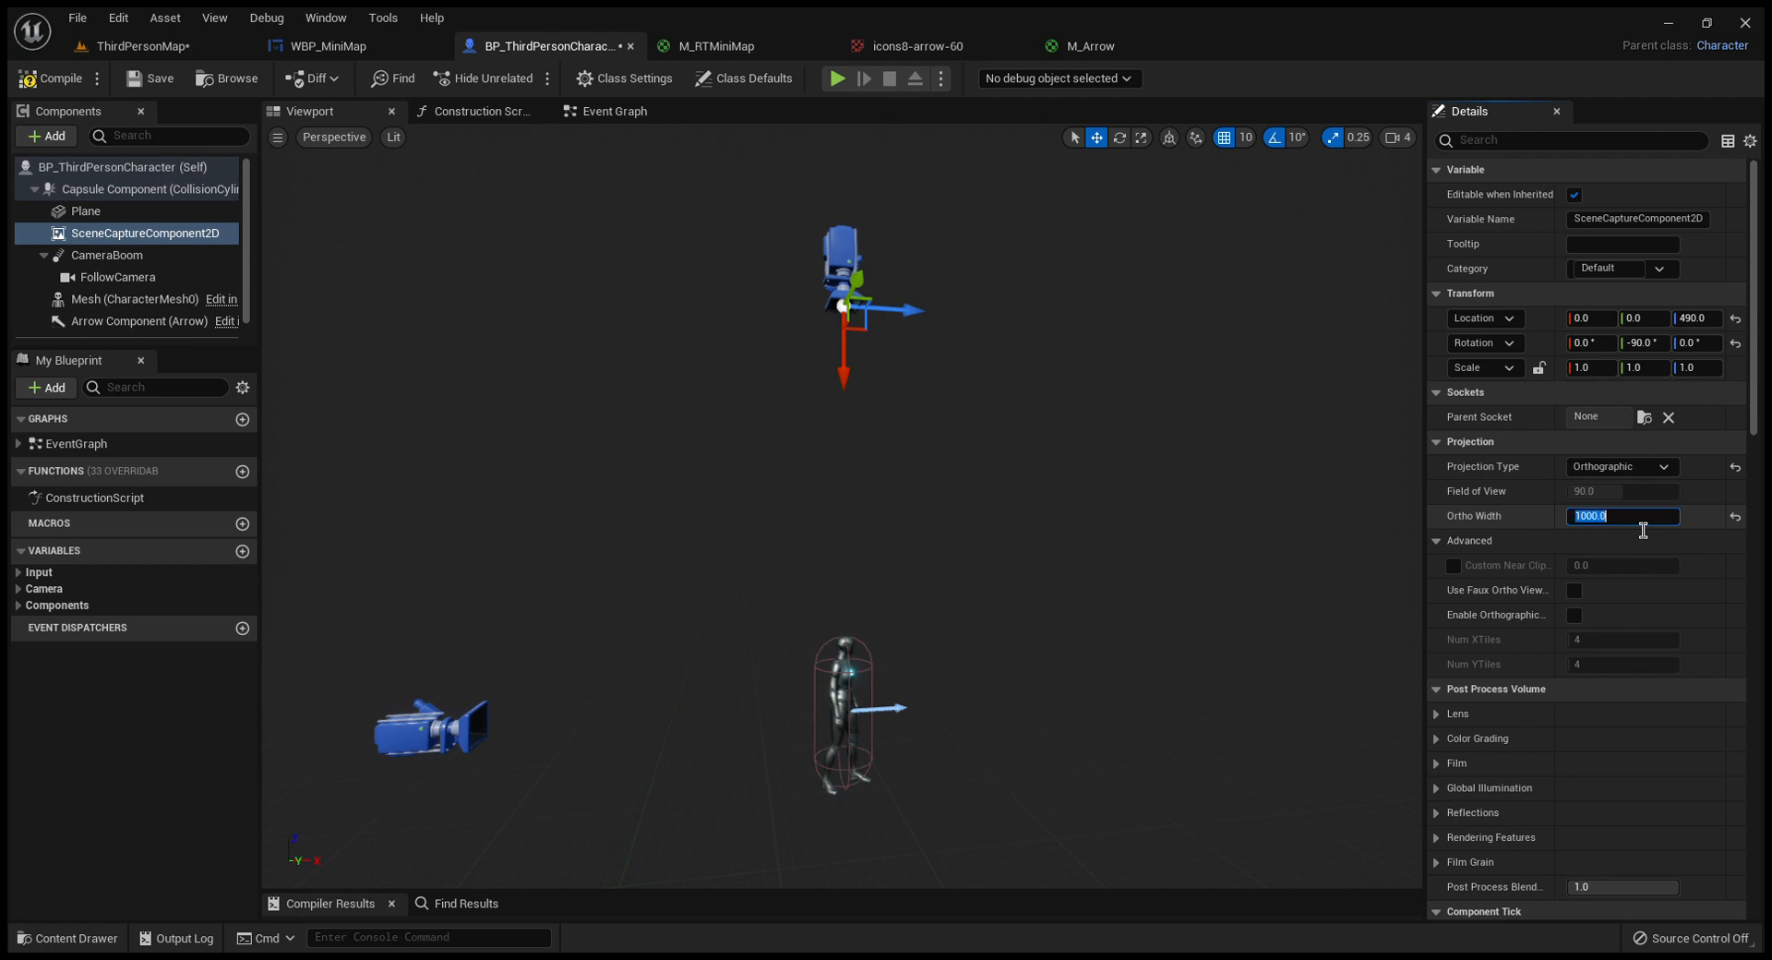
pyautogui.click(44, 81)
pyautogui.click(153, 81)
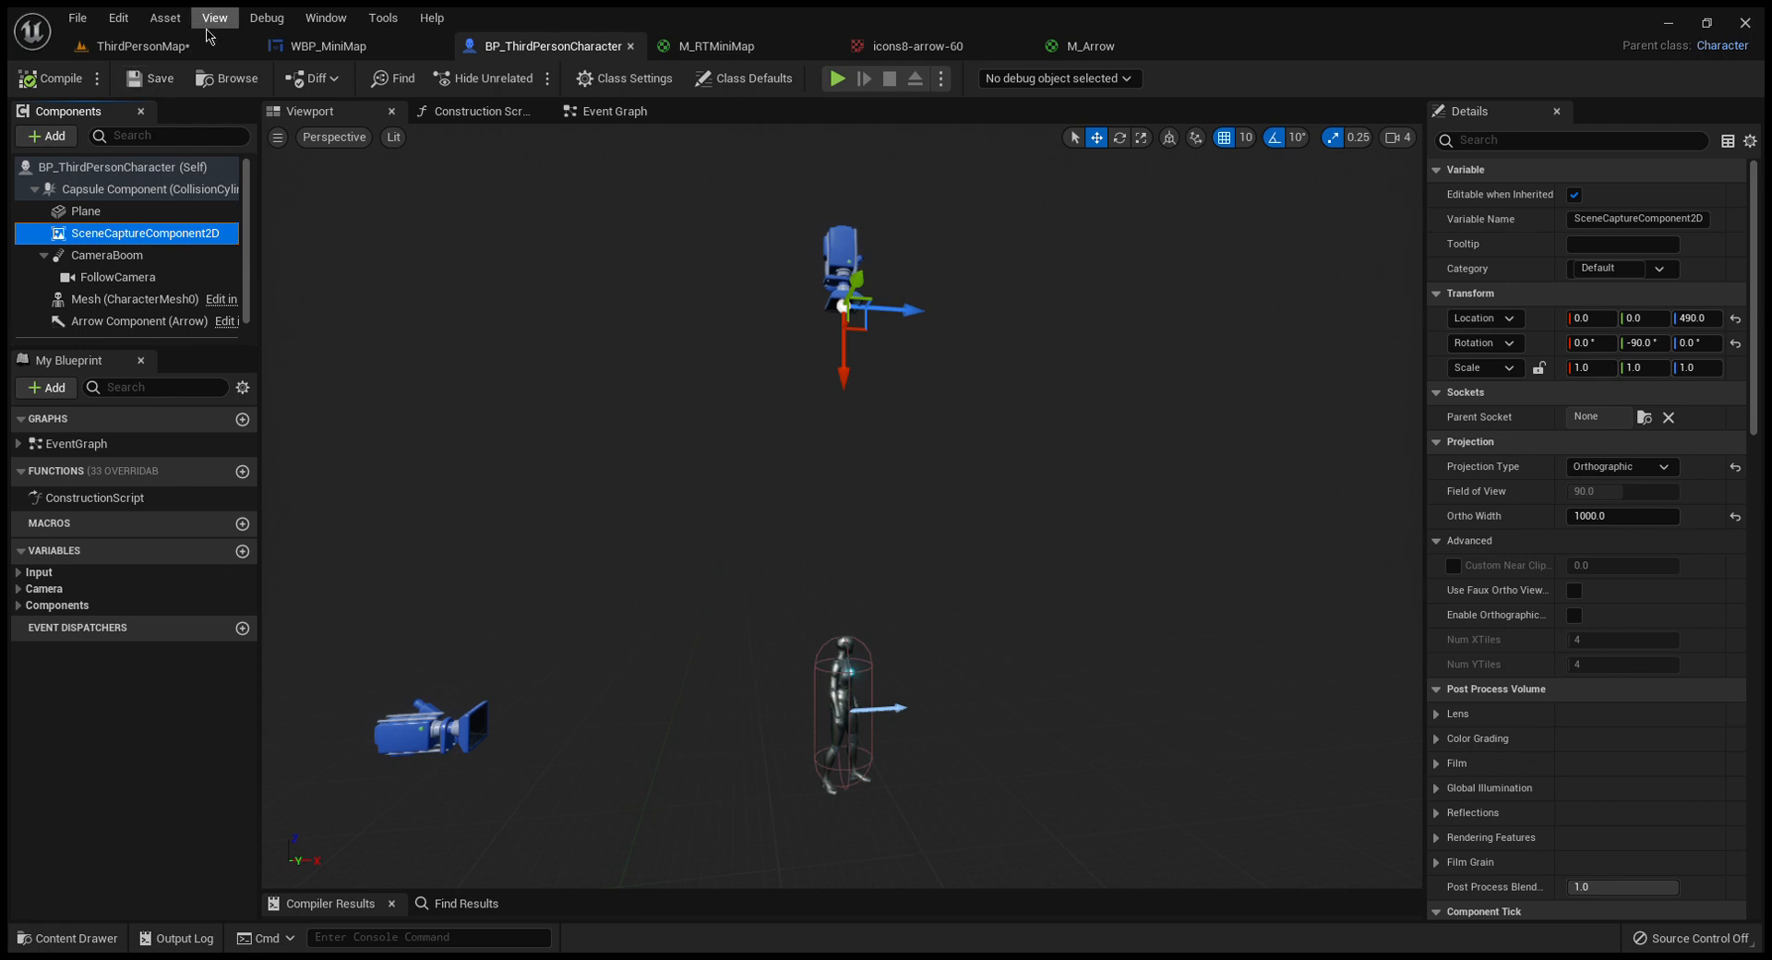
# - Play ThirdPersonMap and run the character around the blocks to check the wider minimap view, and stop playing
pyautogui.click(143, 46)
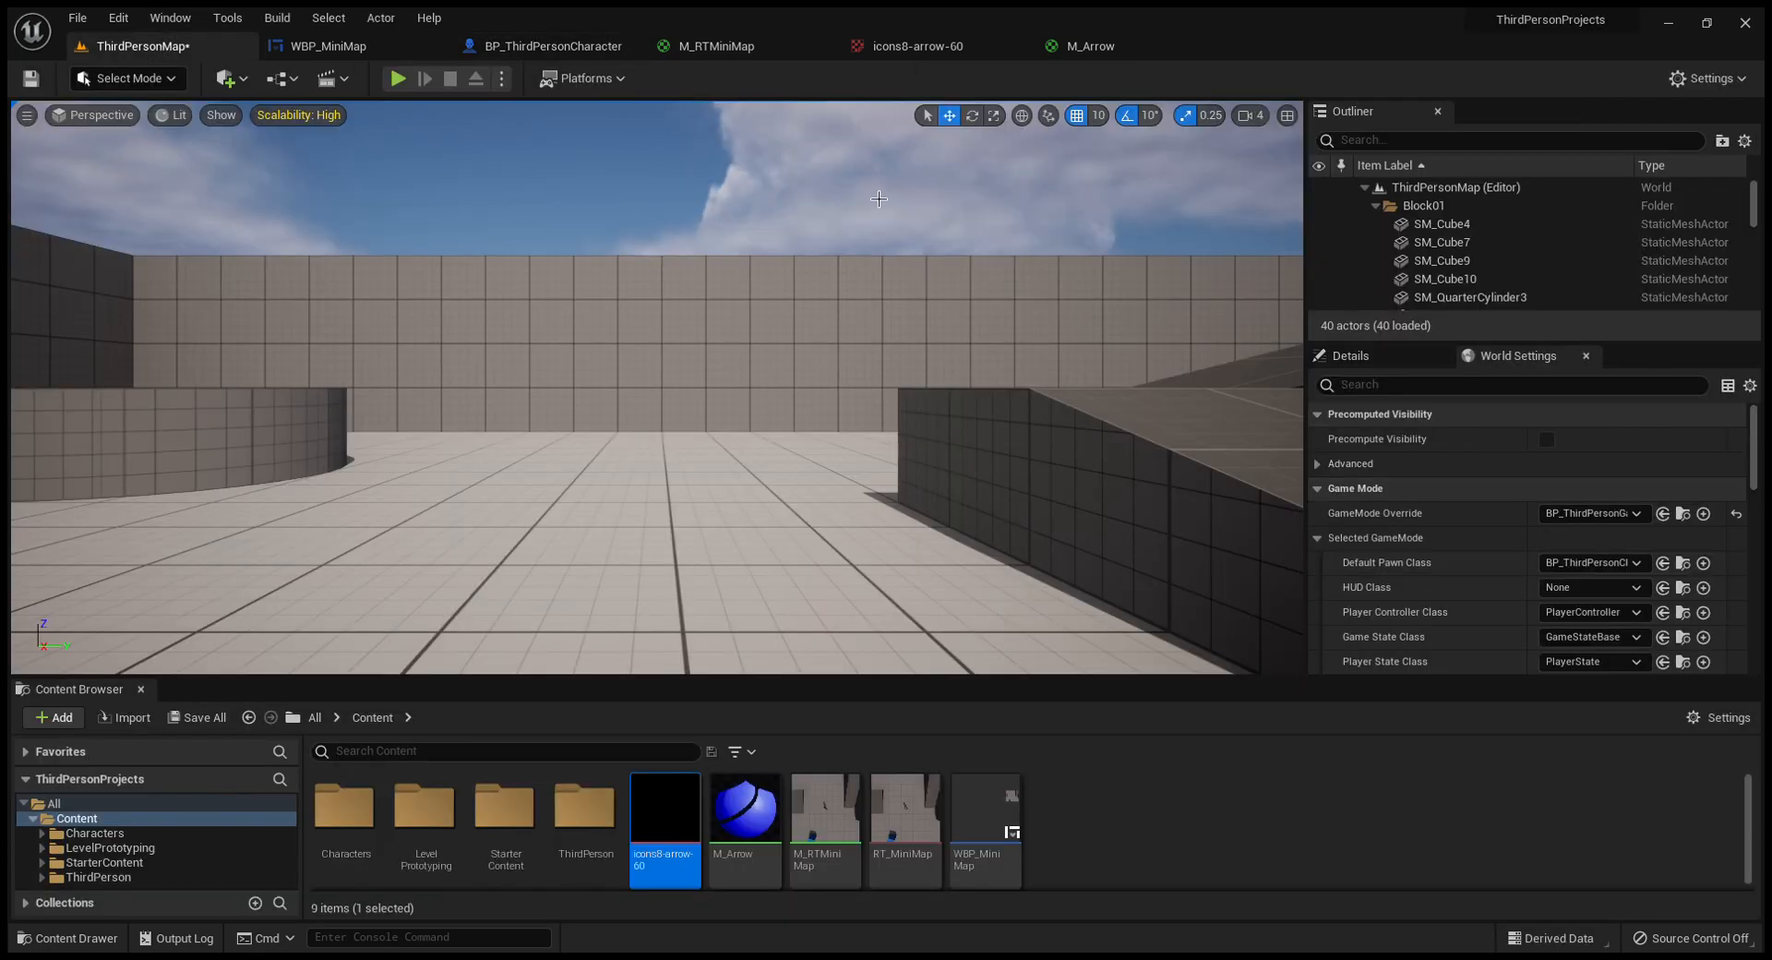
pyautogui.hotkey('alt', 'p')
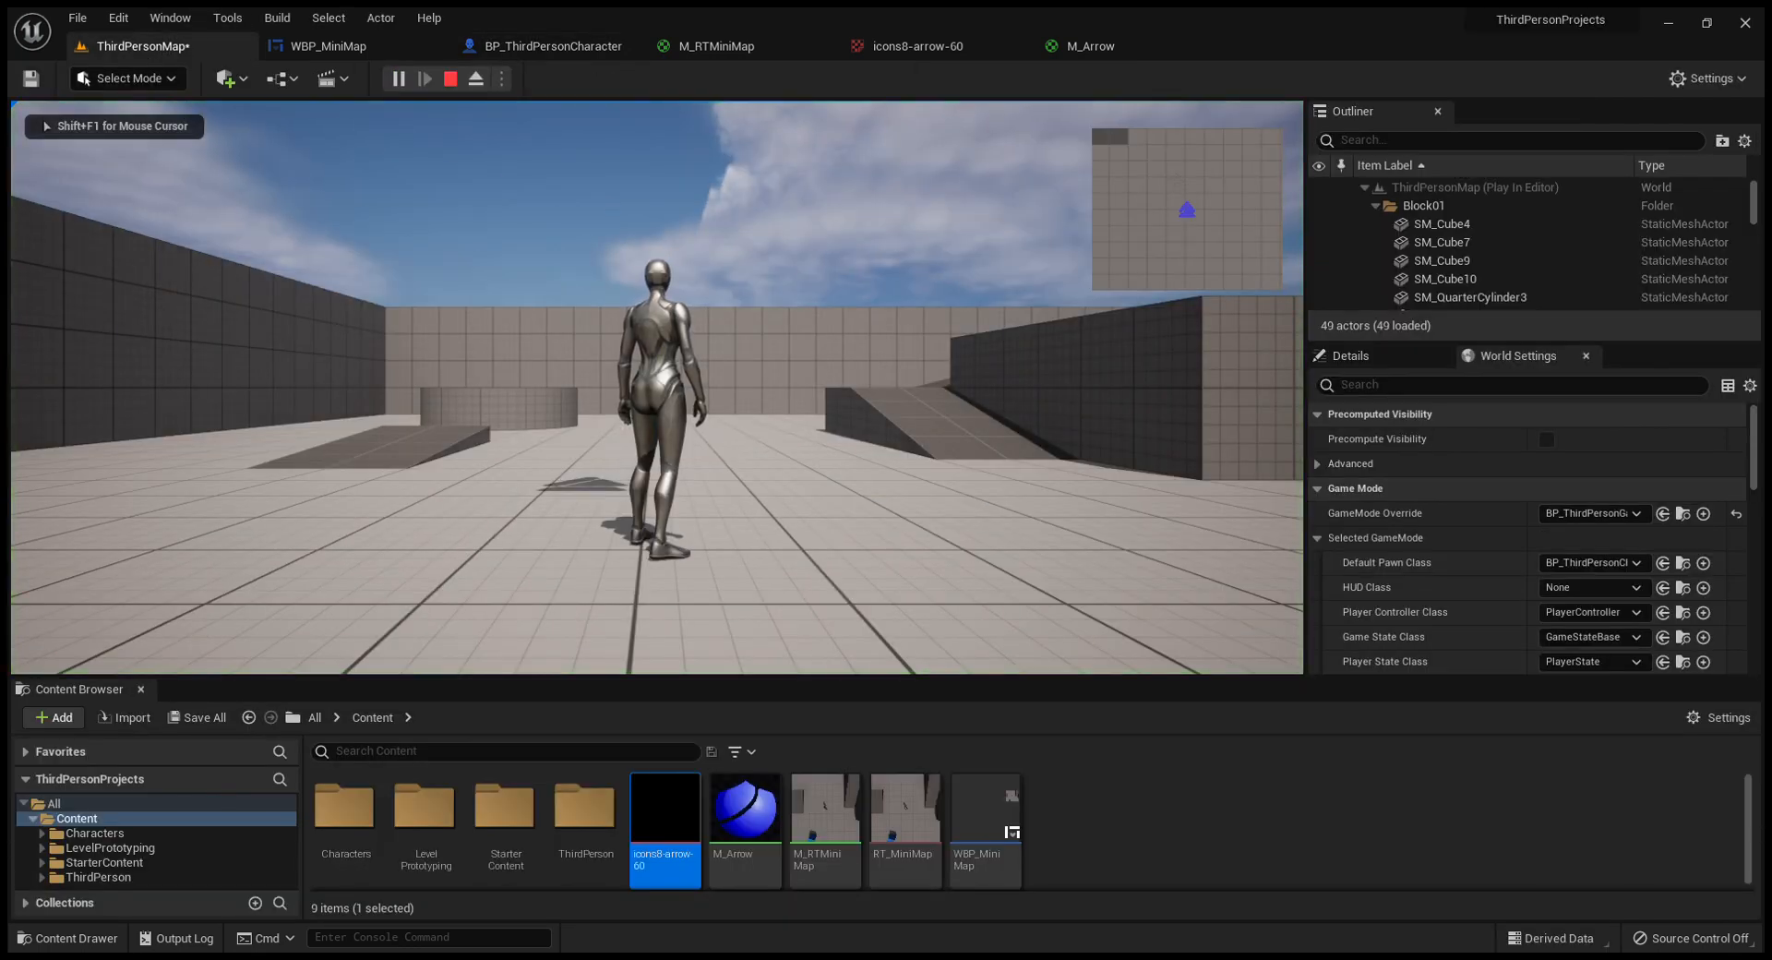
pyautogui.press('w')
pyautogui.press('d')
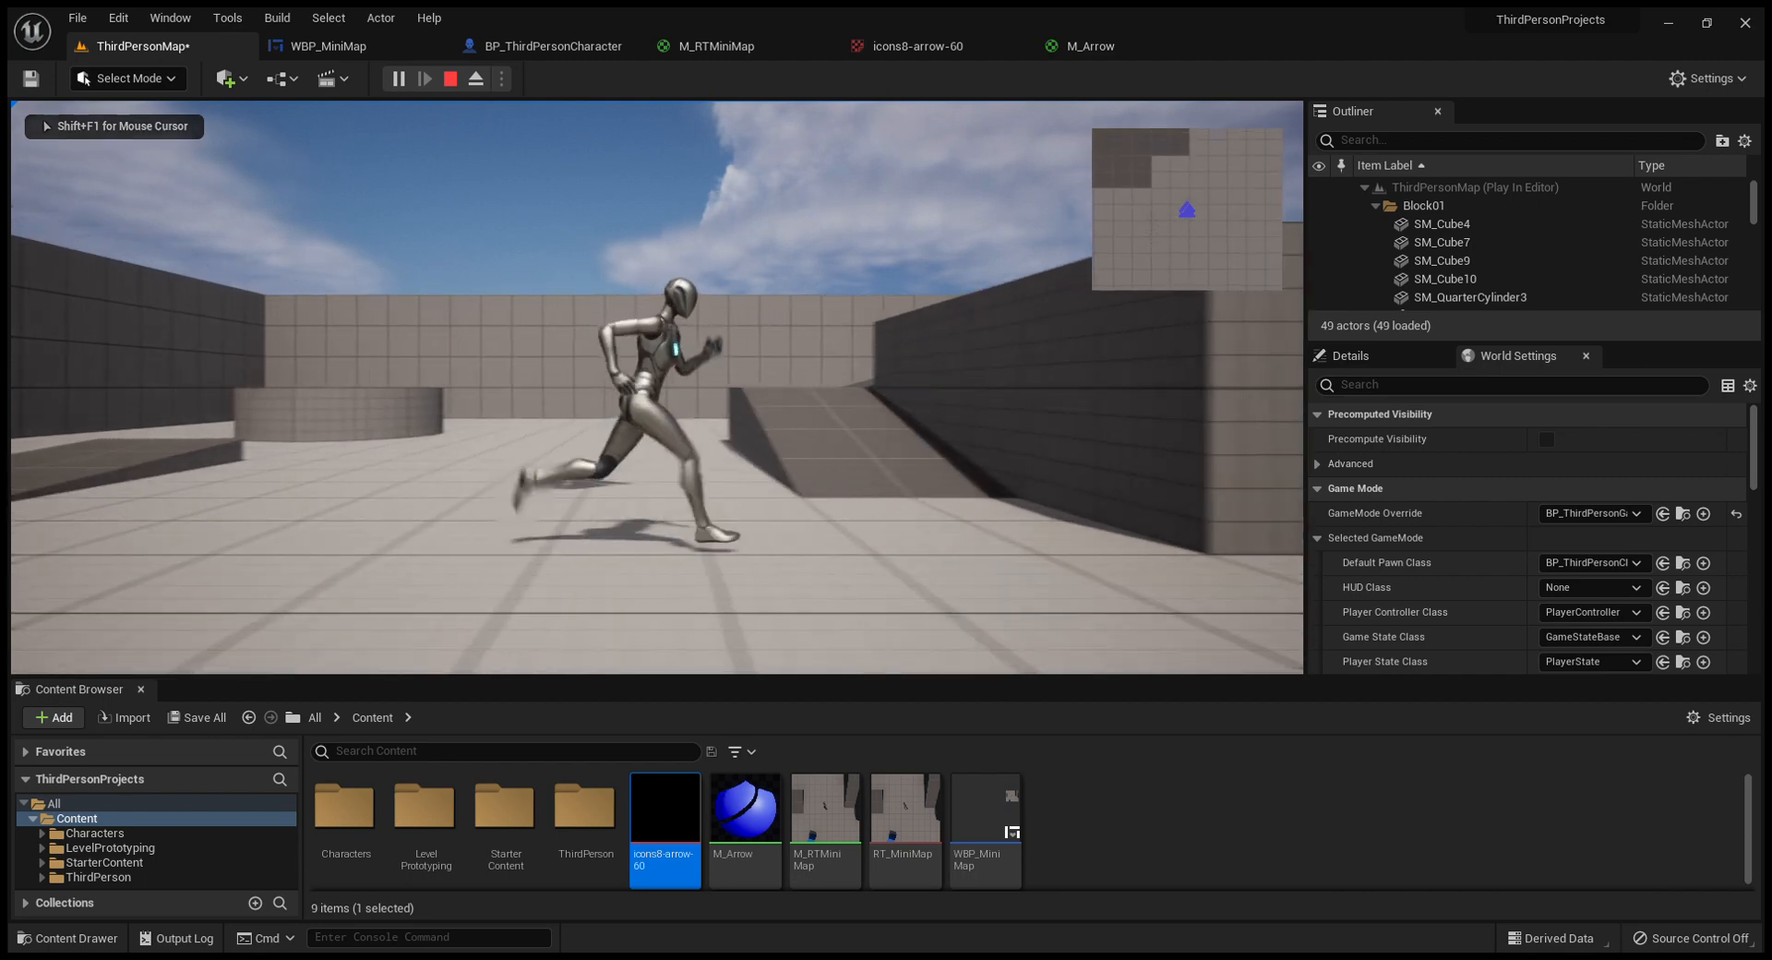
pyautogui.press('w')
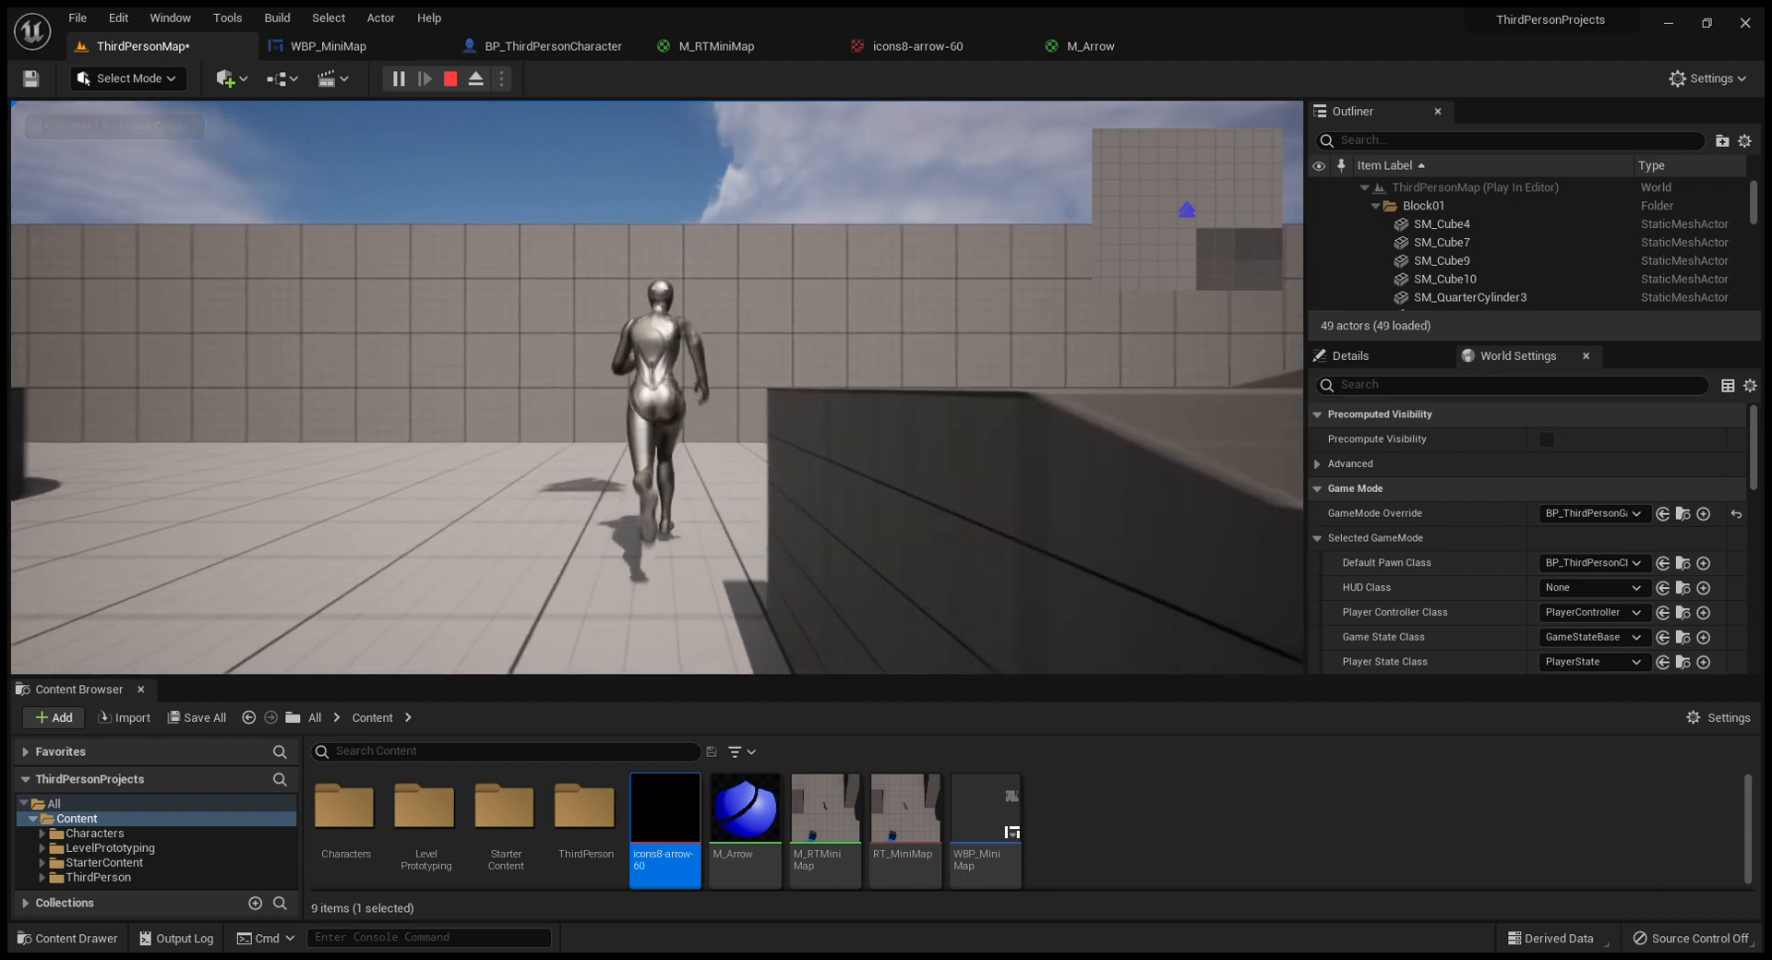
pyautogui.press('d')
pyautogui.press('s')
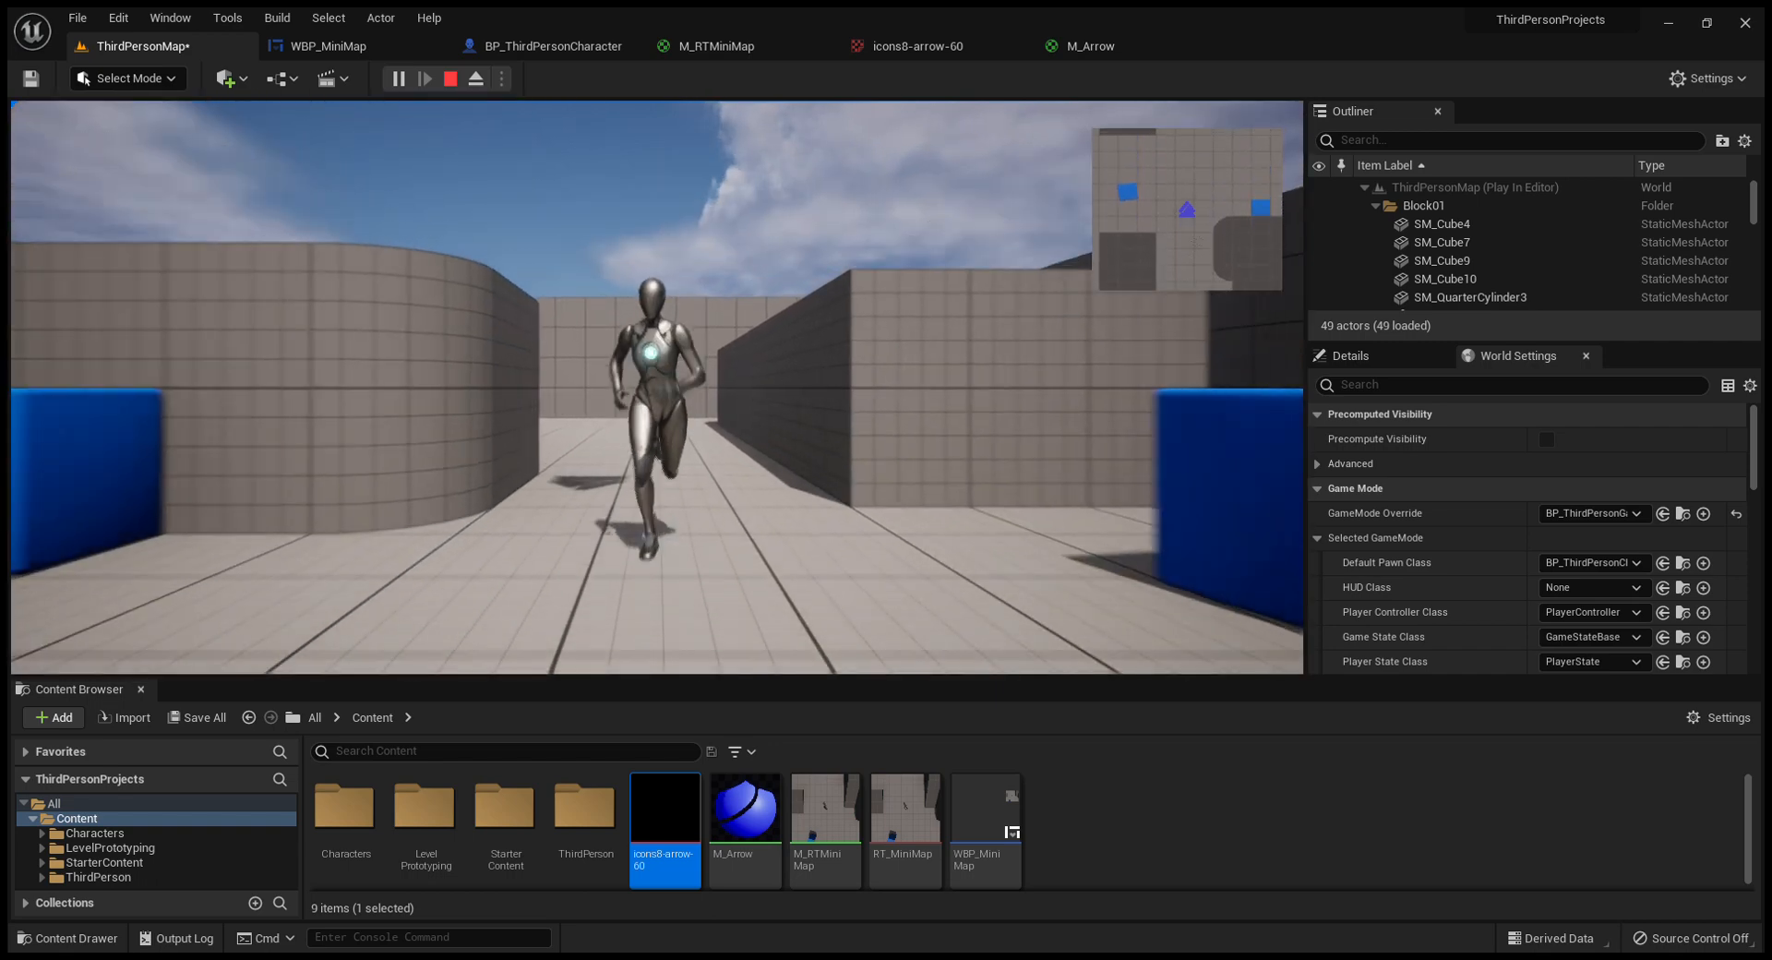
pyautogui.press('a')
pyautogui.press('w')
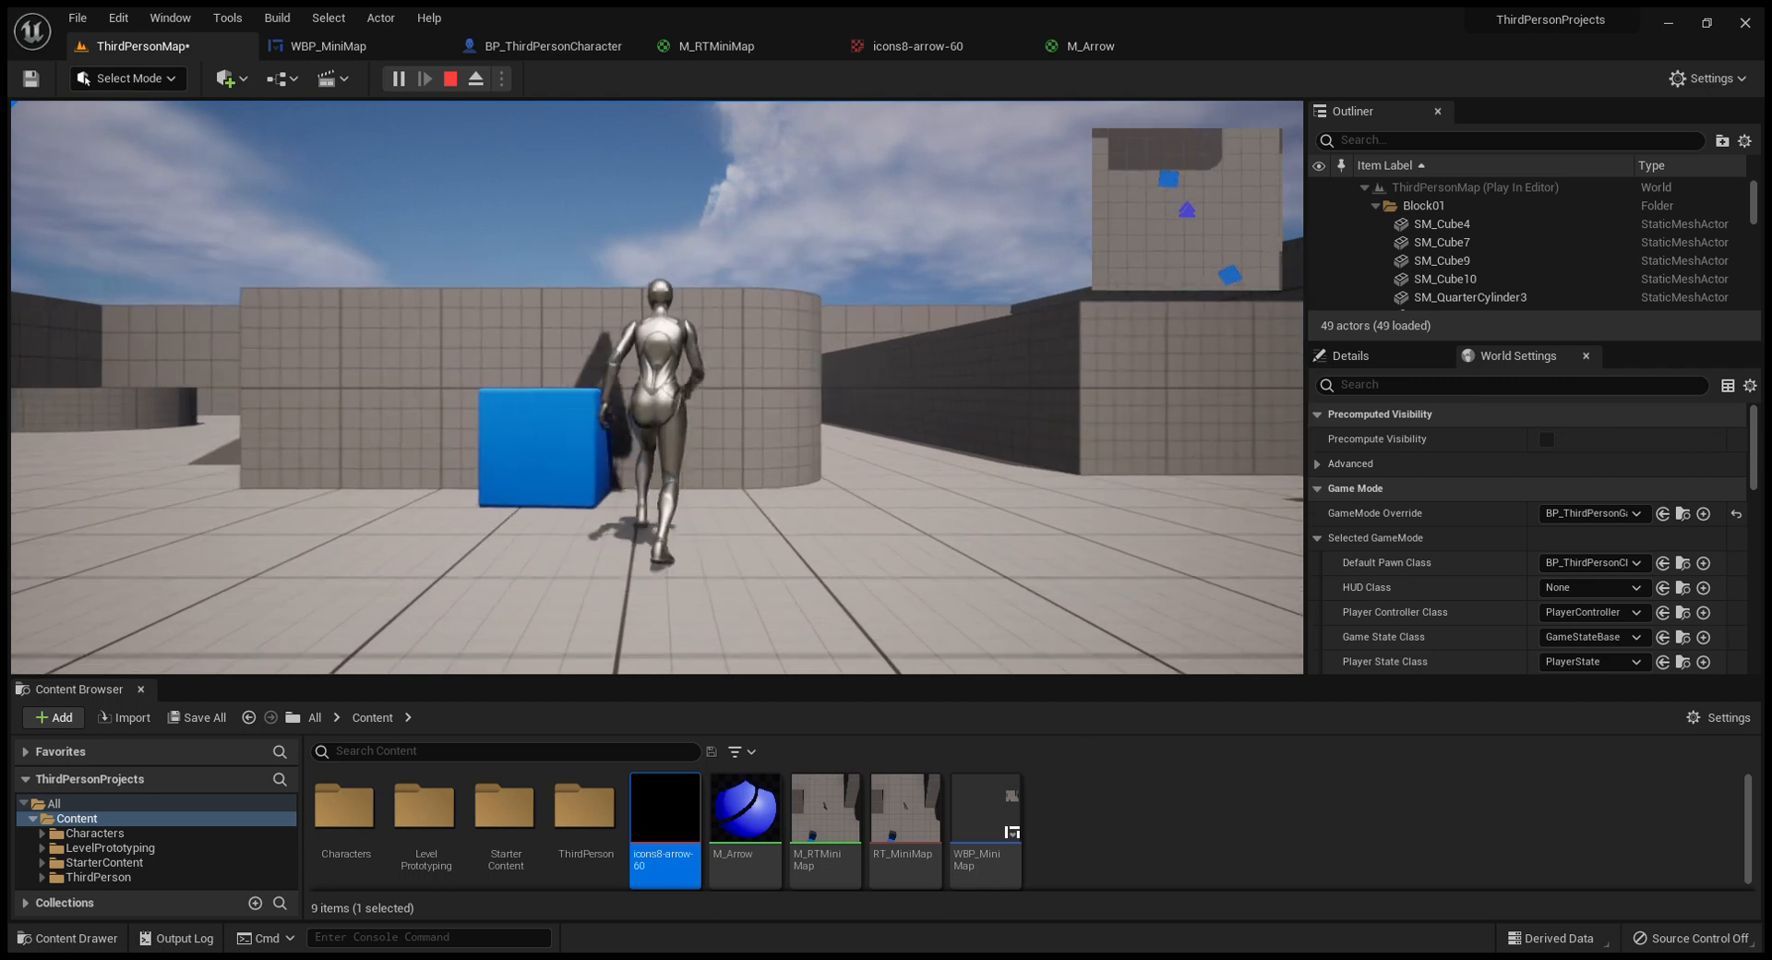
pyautogui.press('a')
pyautogui.press('w')
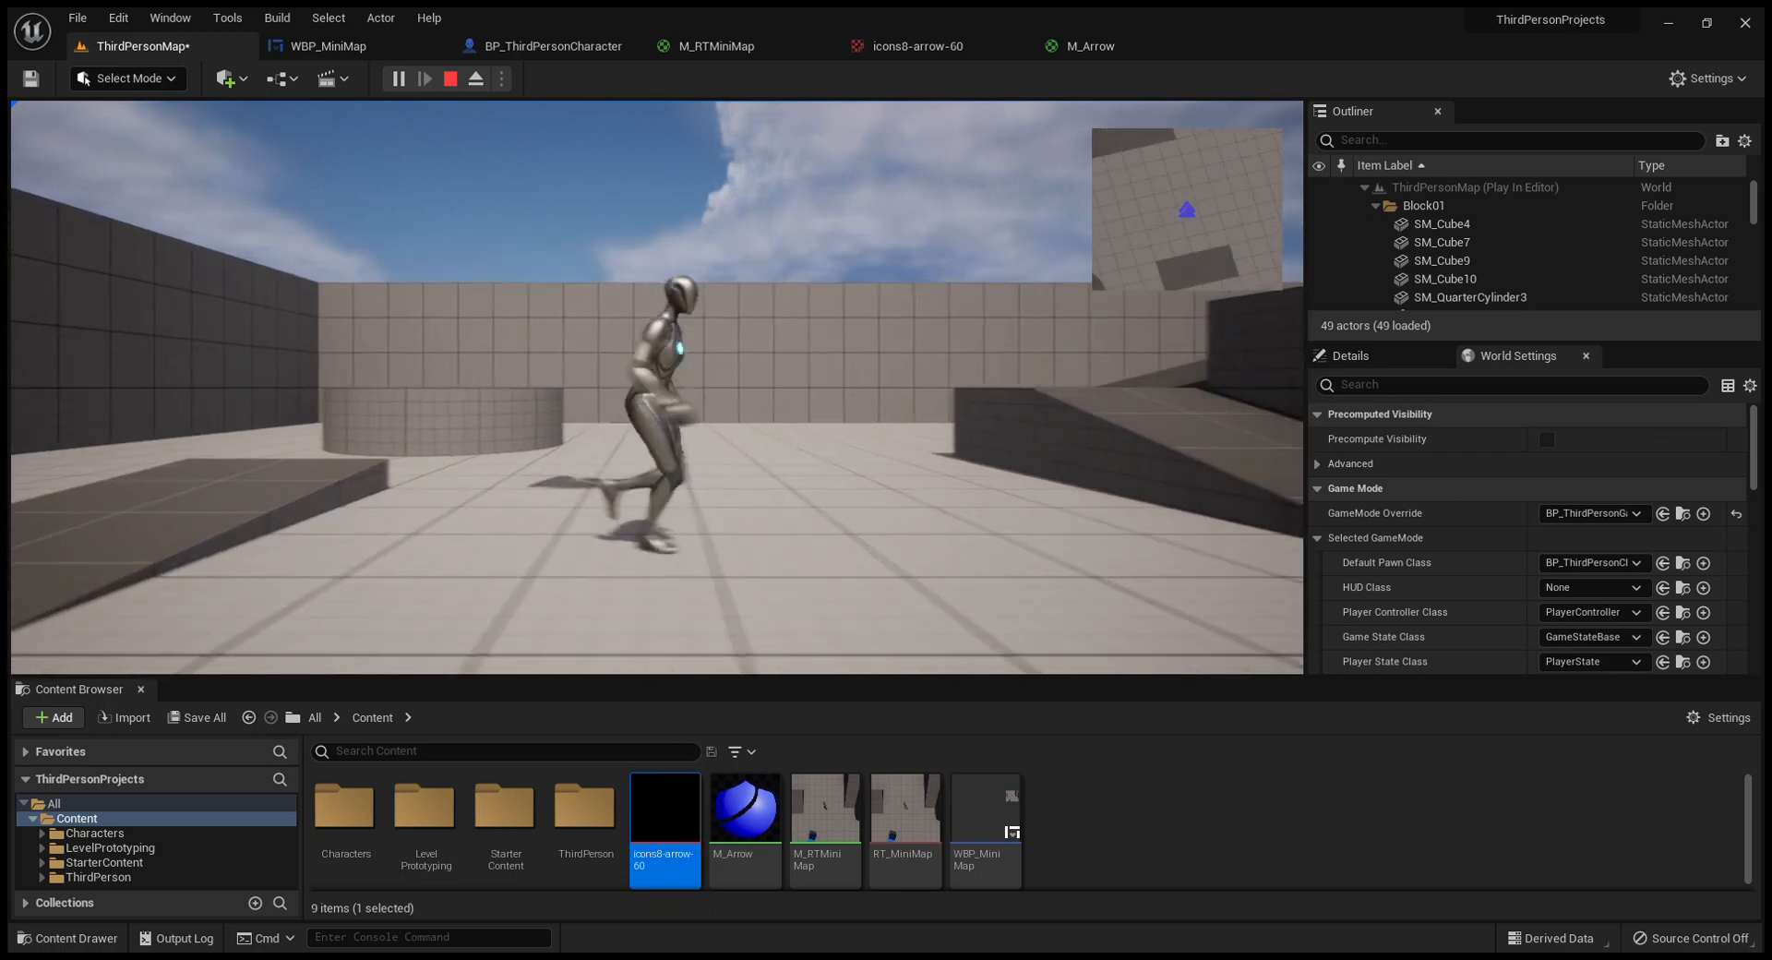
pyautogui.press('Escape')
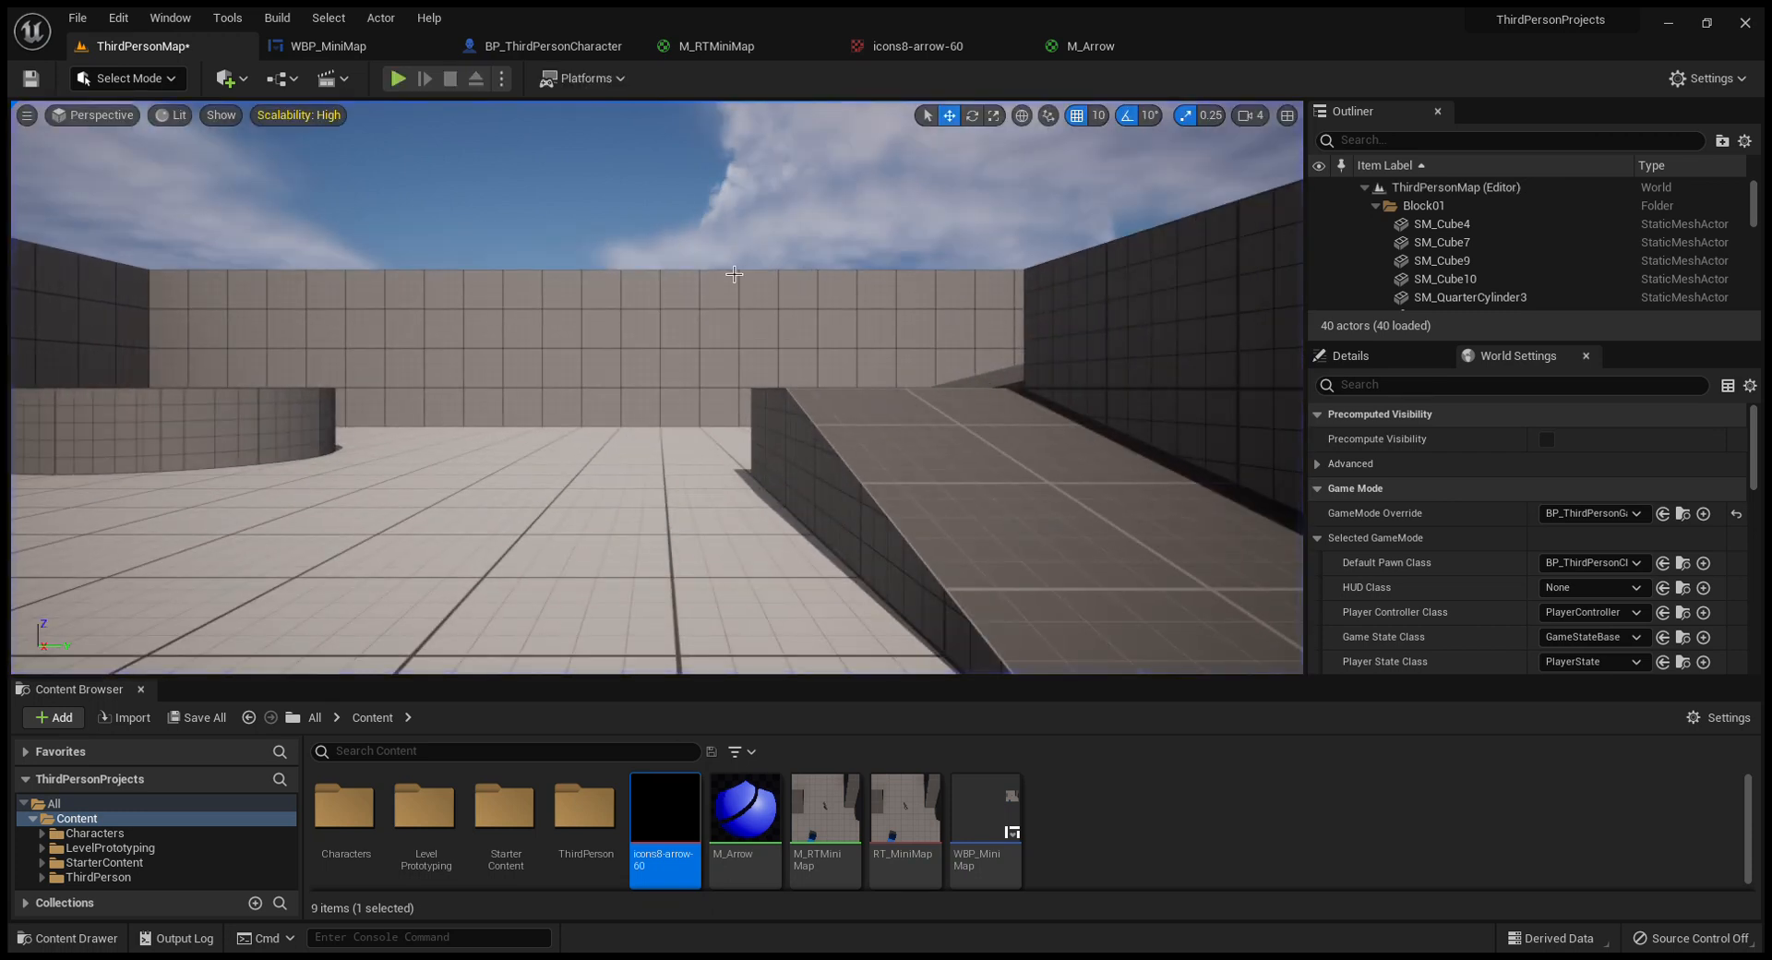
# - Add a Spring Arm component named SpringArm under SceneCaptureComponent2D in BP_ThirdPersonCharacter
pyautogui.click(563, 44)
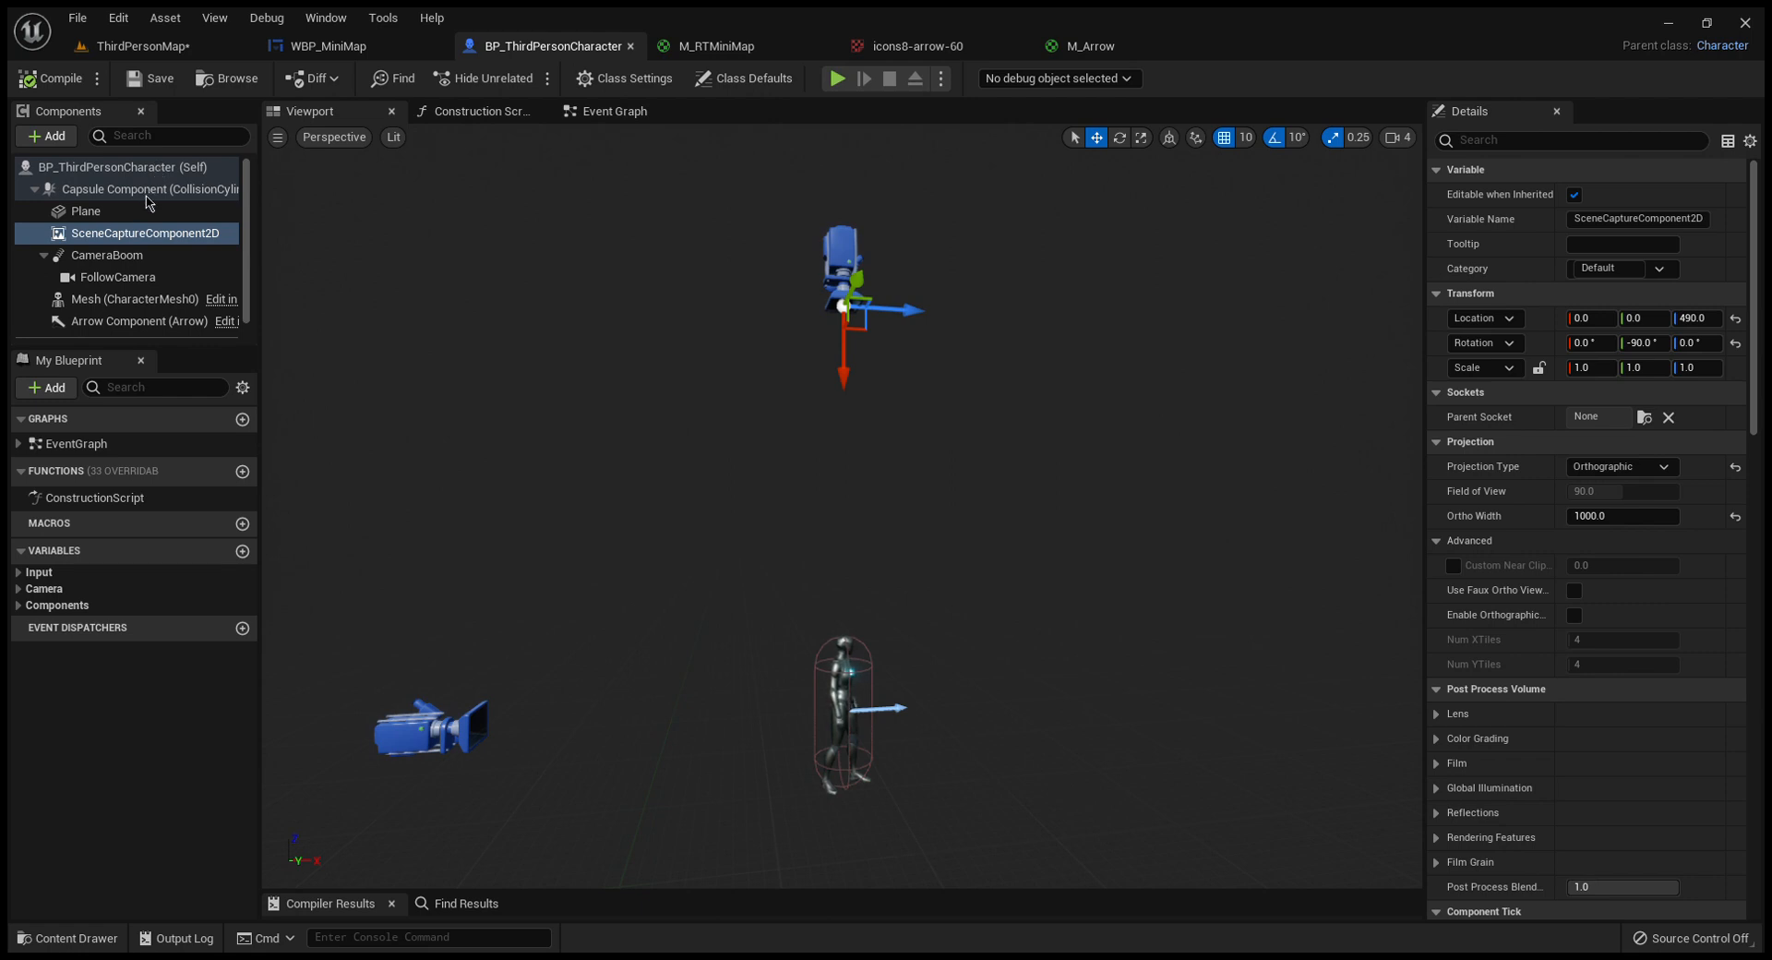
pyautogui.hotkey('ctrl', 'v')
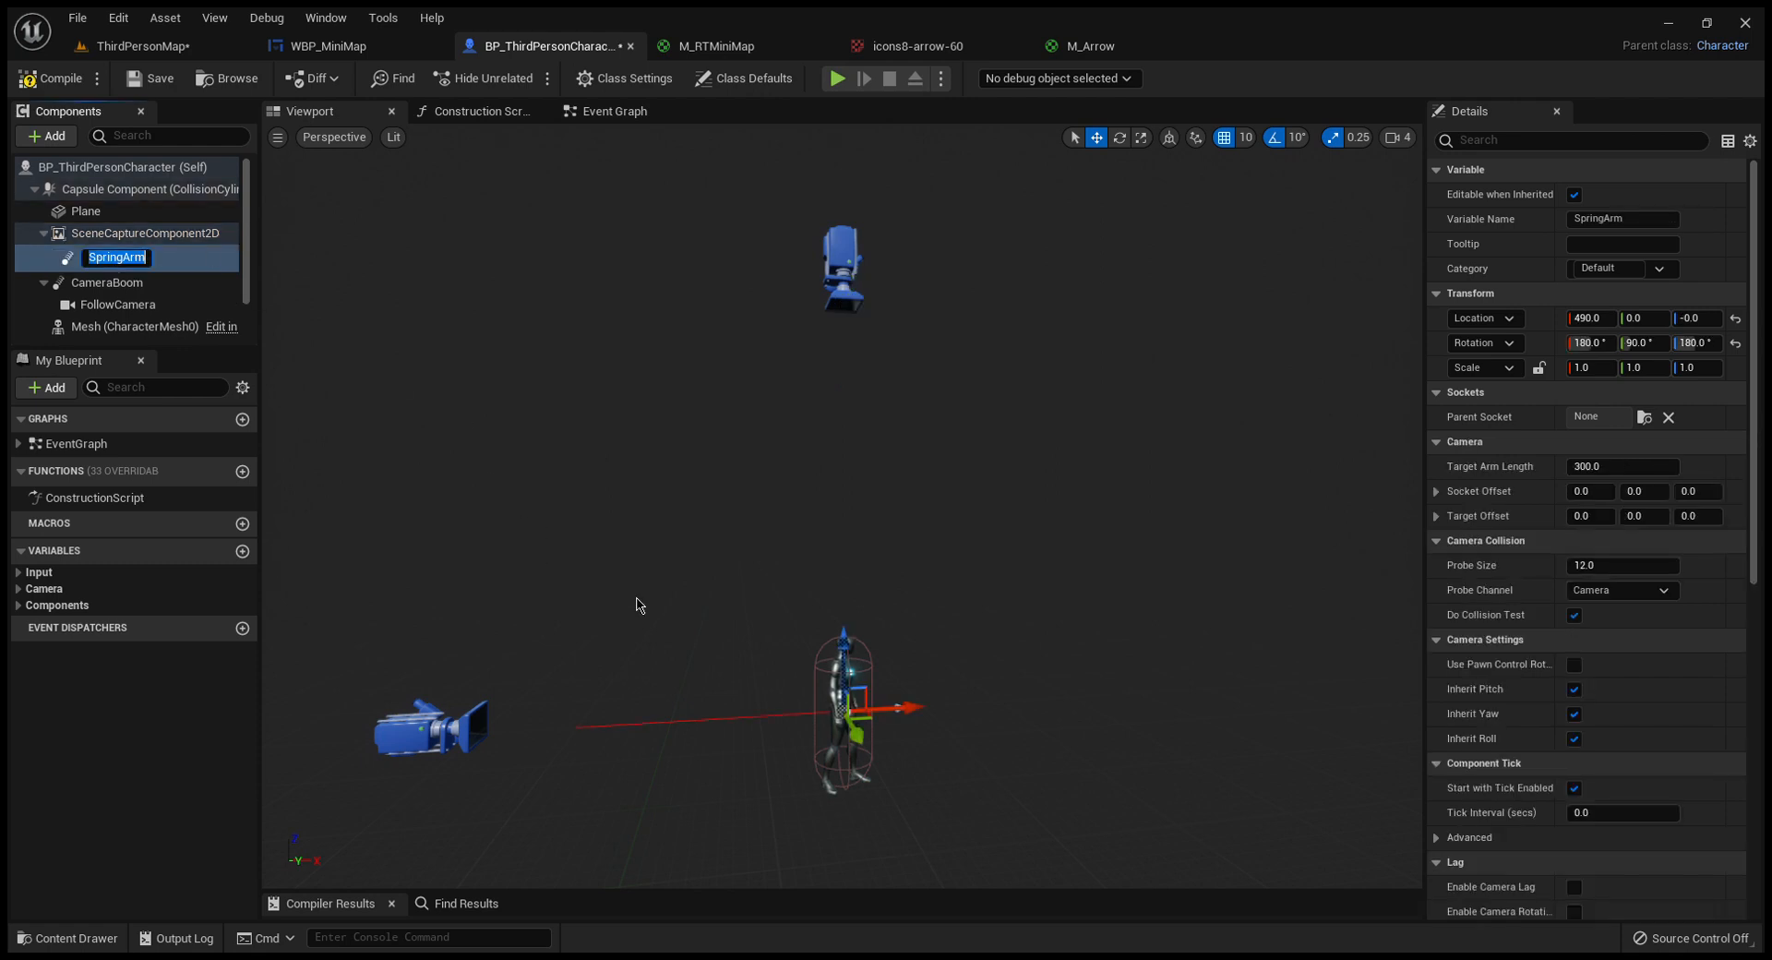
pyautogui.press('Return')
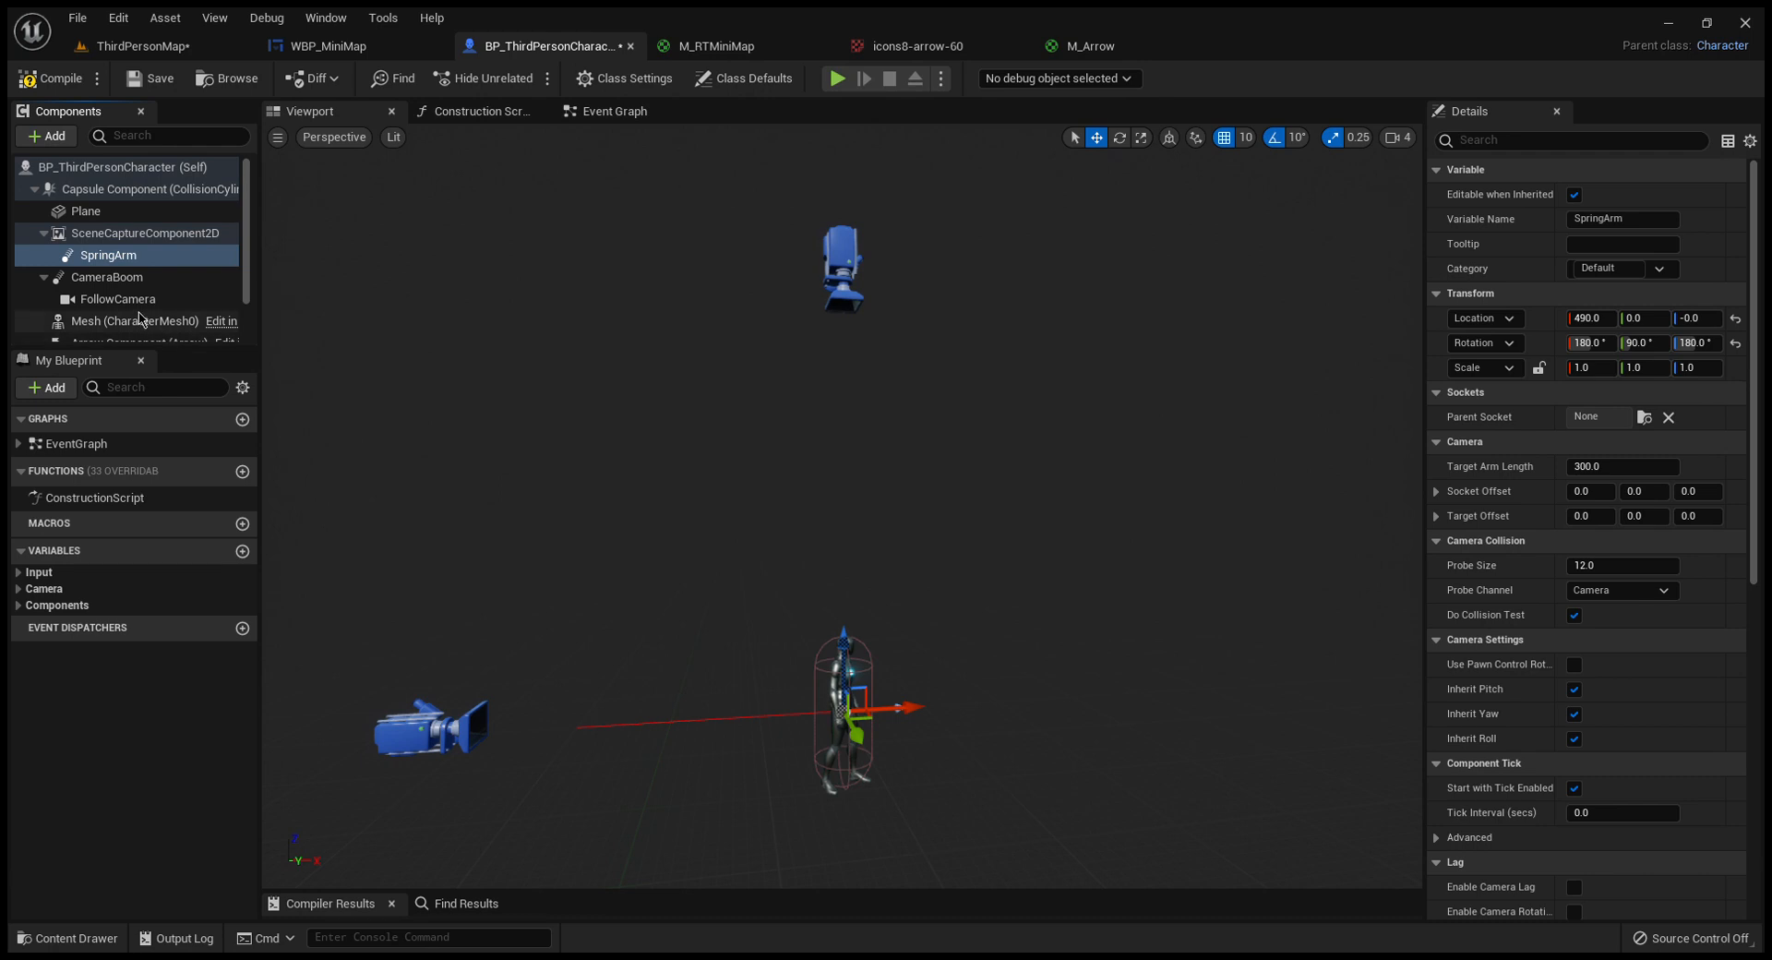
# - Turn off Inherit Pitch, Inherit Yaw and Inherit Roll on SpringArm, and compile and save the blueprint
pyautogui.click(132, 238)
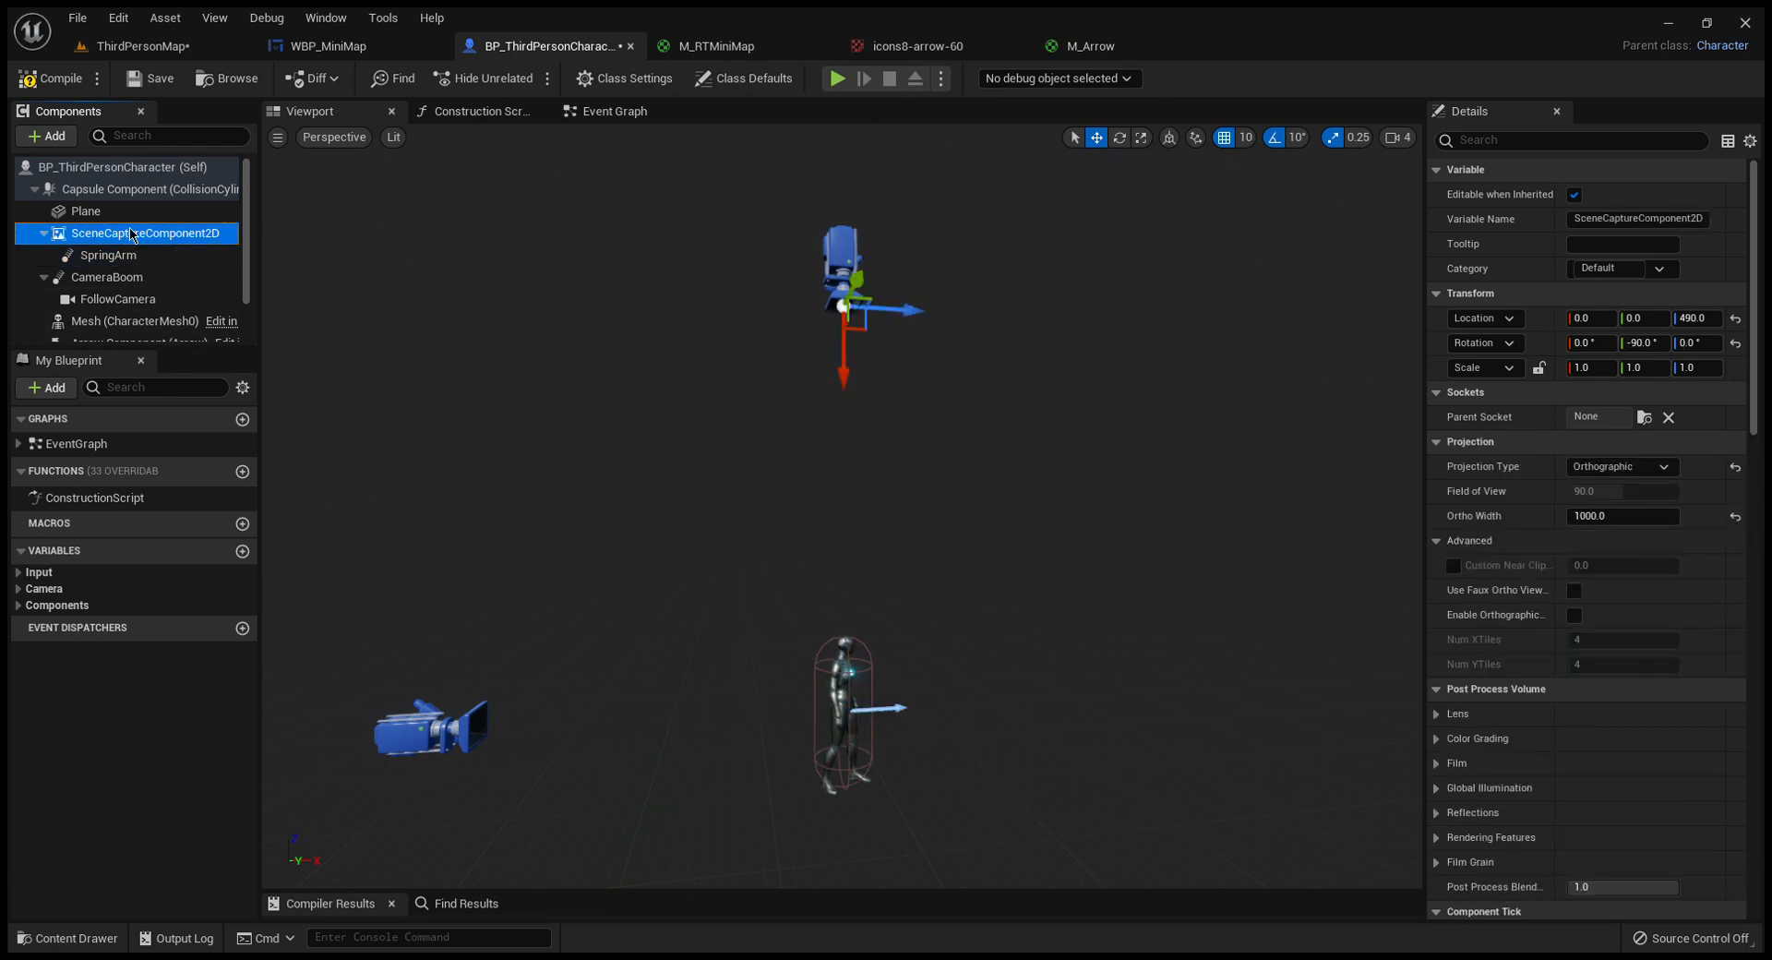
pyautogui.click(143, 256)
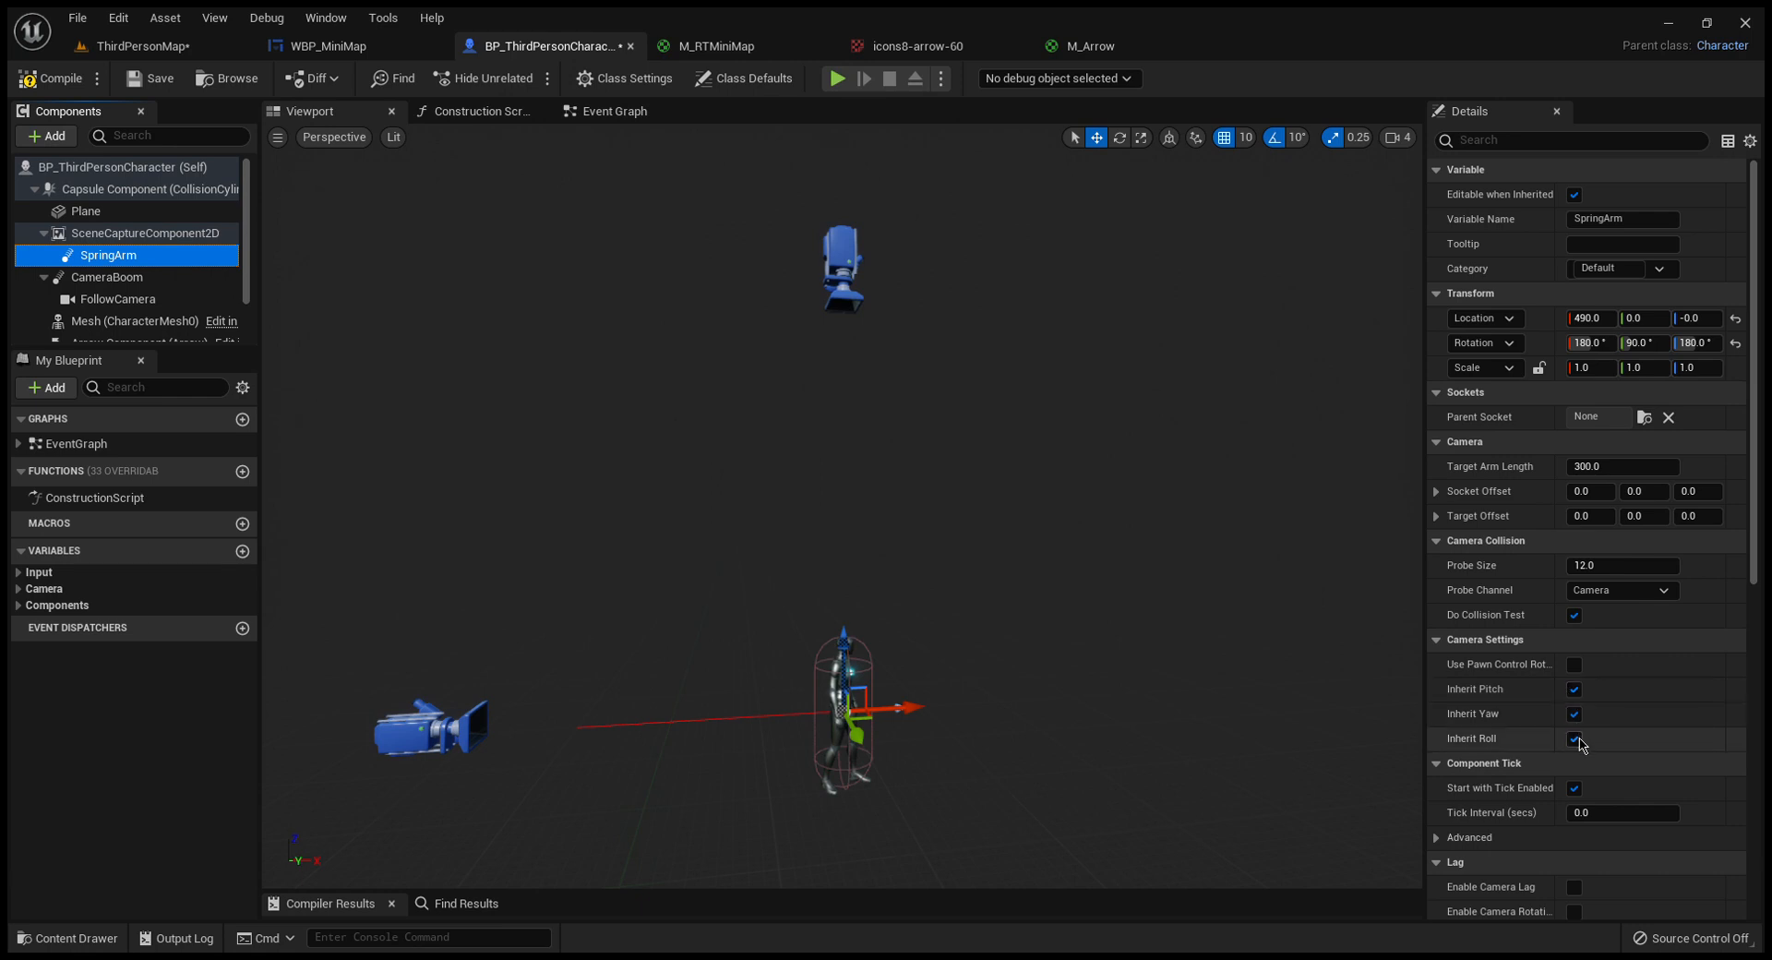
pyautogui.click(1574, 689)
pyautogui.click(1575, 716)
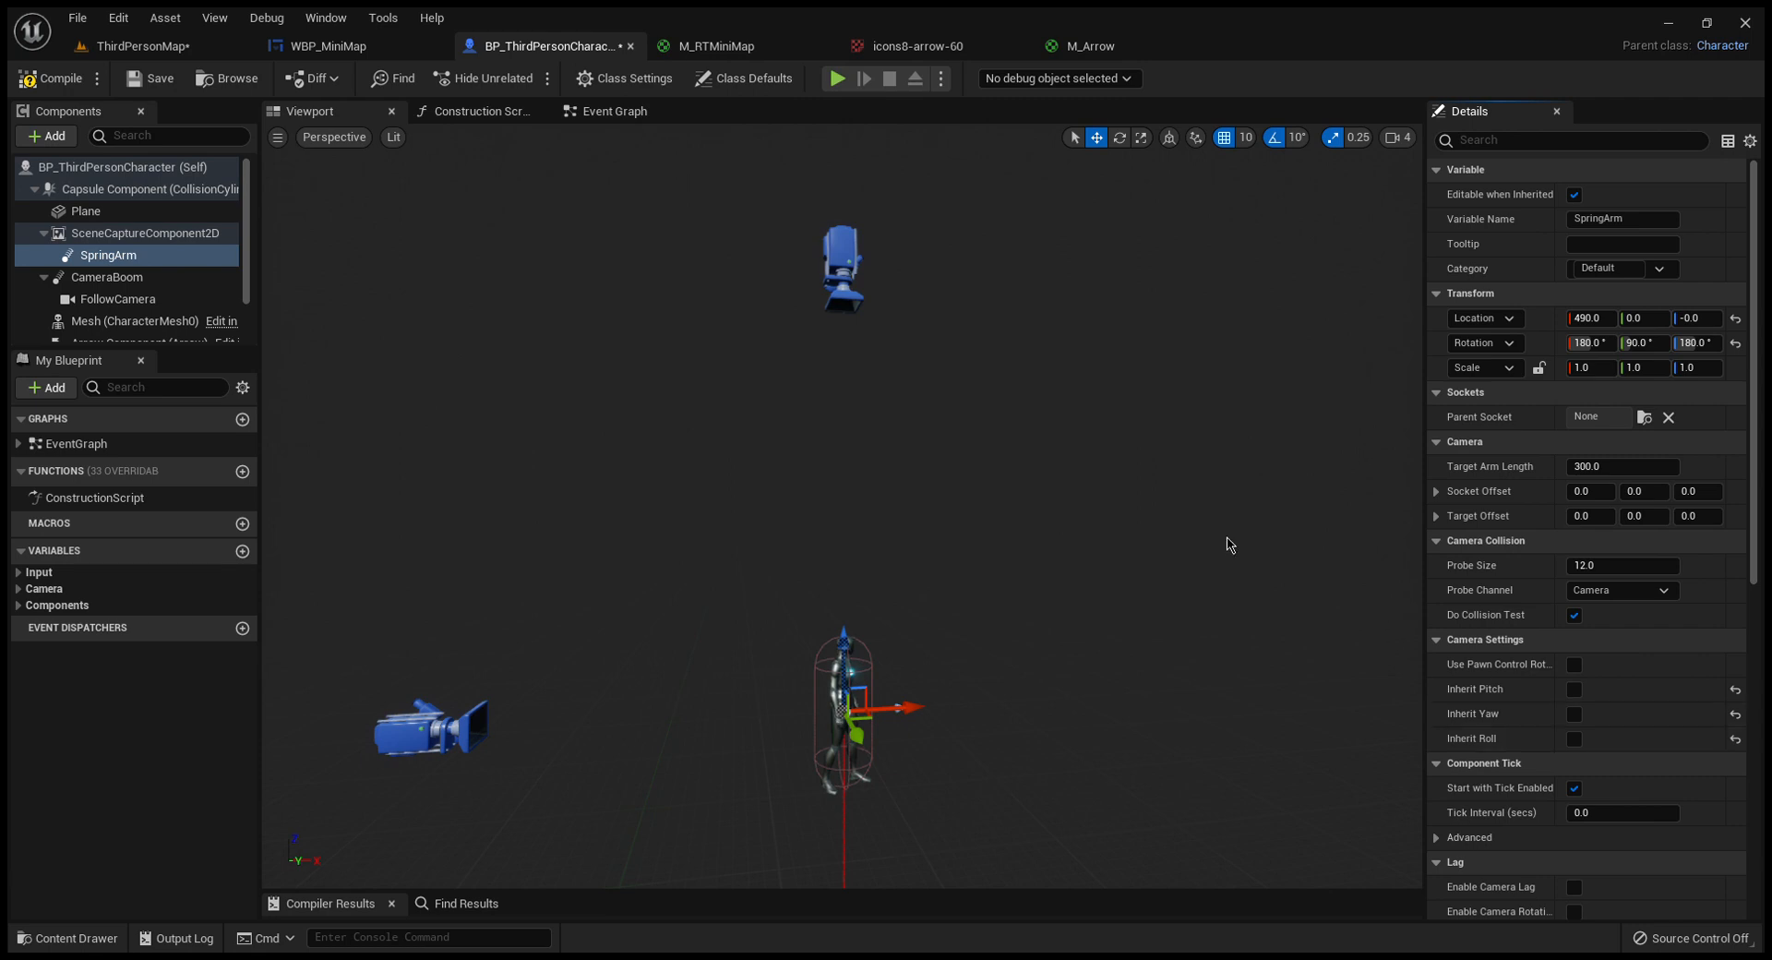
pyautogui.click(48, 79)
pyautogui.click(157, 79)
# - Play ThirdPersonMap and run the character to check the minimap's rotation with the spring arm added, and stop playing
pyautogui.click(147, 46)
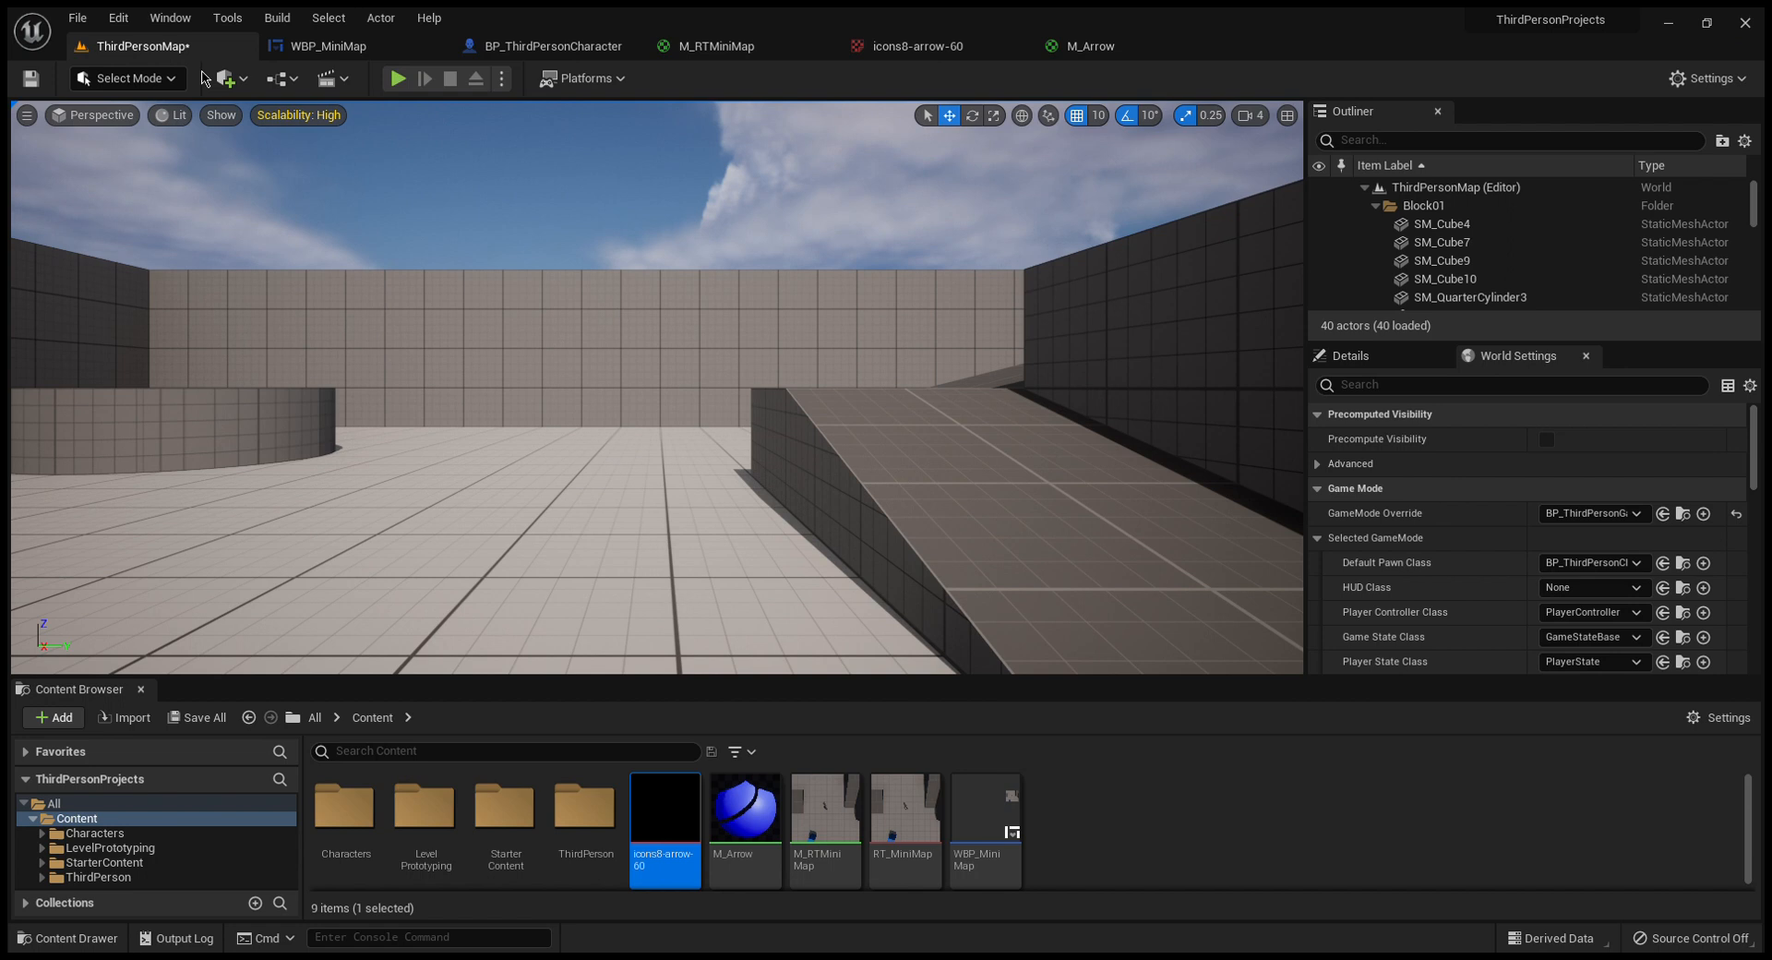
pyautogui.click(397, 79)
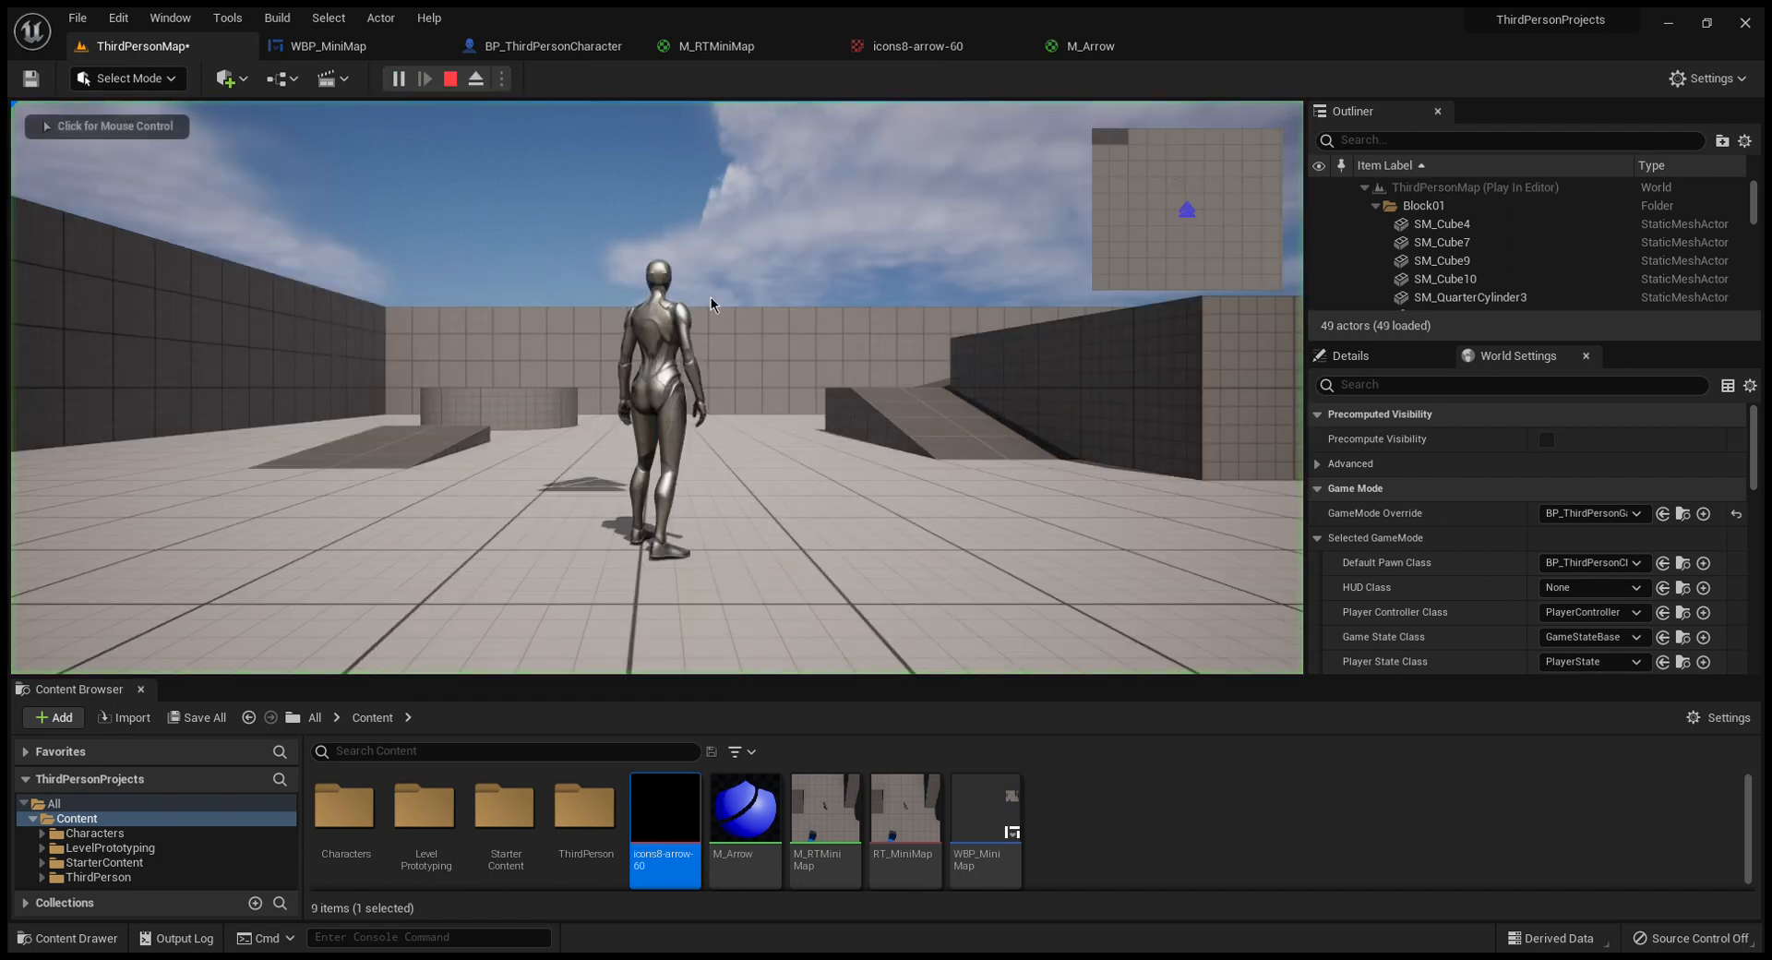
pyautogui.press('s')
pyautogui.press('w')
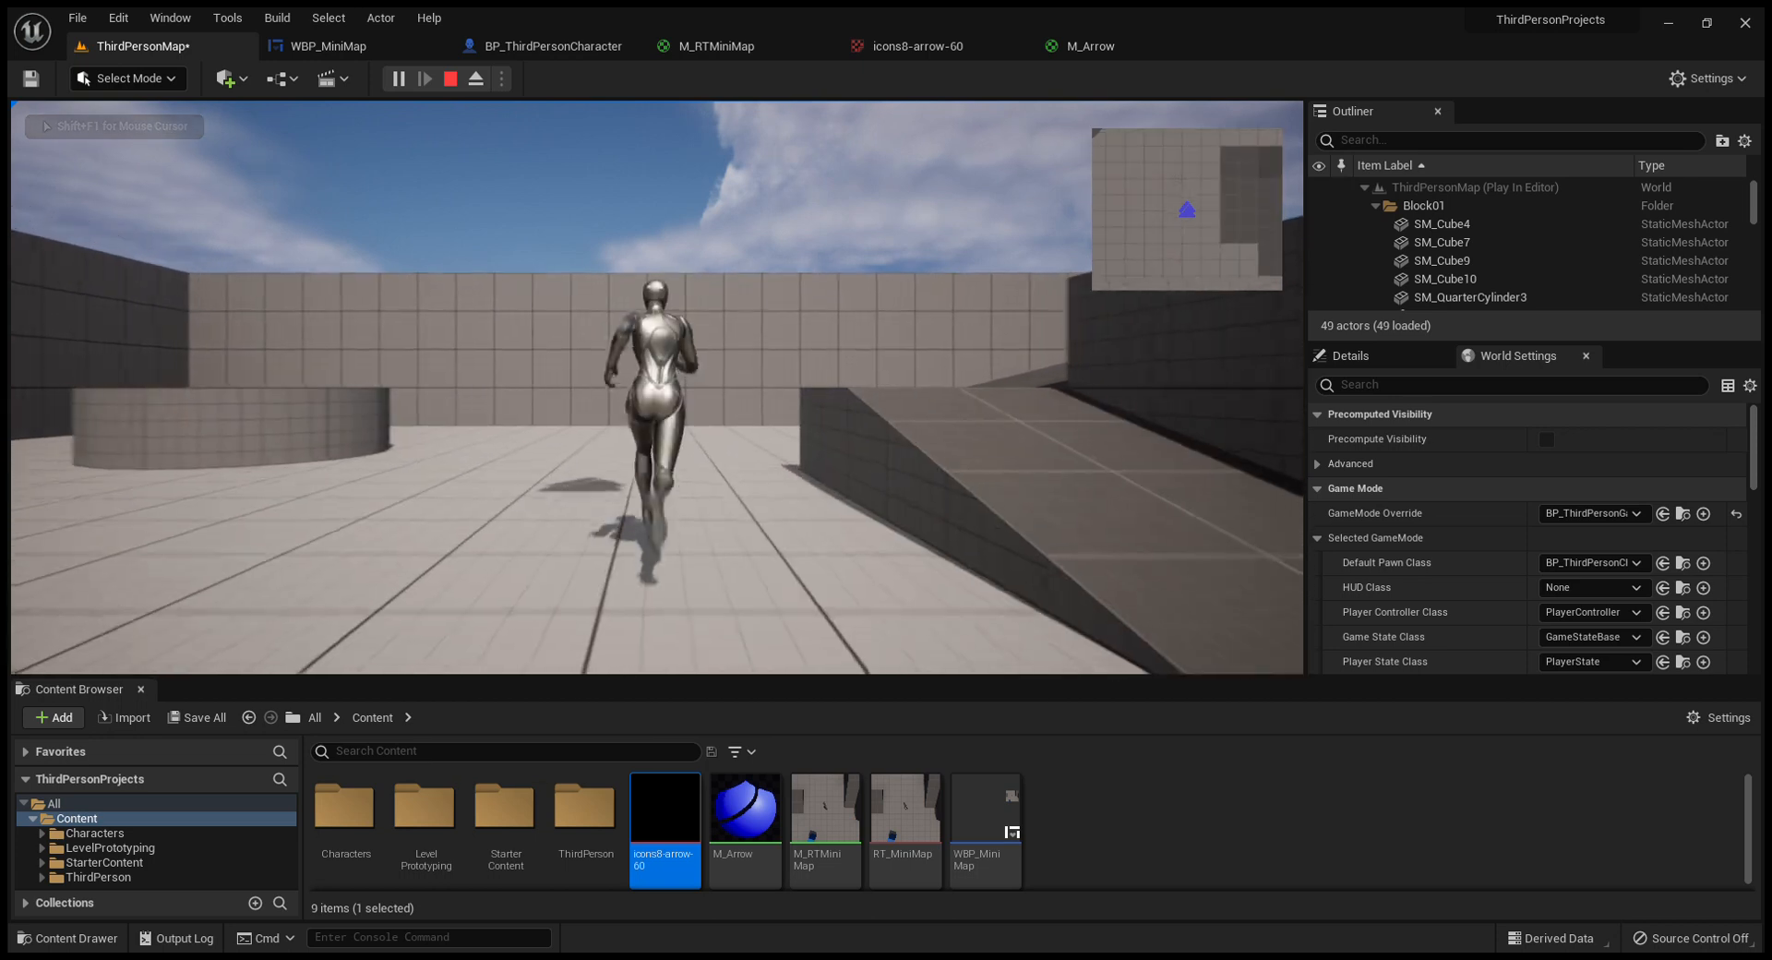
pyautogui.hotkey('shift', 'F1')
pyautogui.press('Escape')
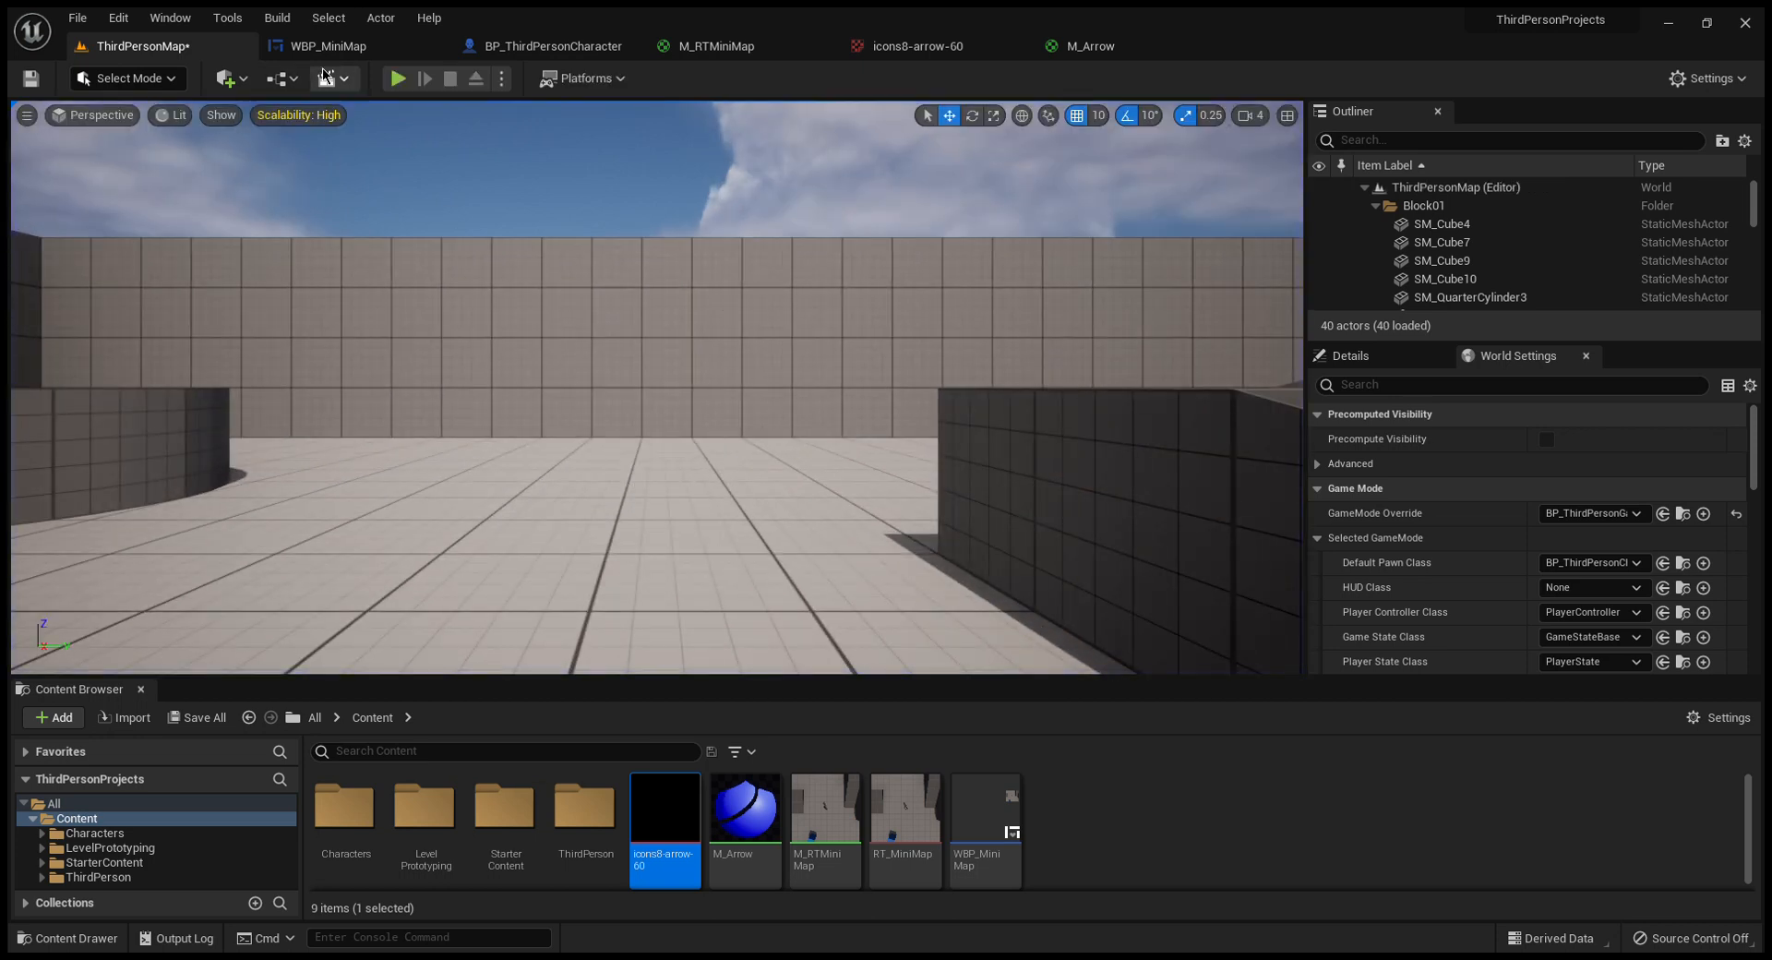
# - In BP_ThirdPersonCharacter, try attaching SceneCaptureComponent2D to CameraBoom at X 390, and reattach it to the Capsule Component
pyautogui.click(557, 51)
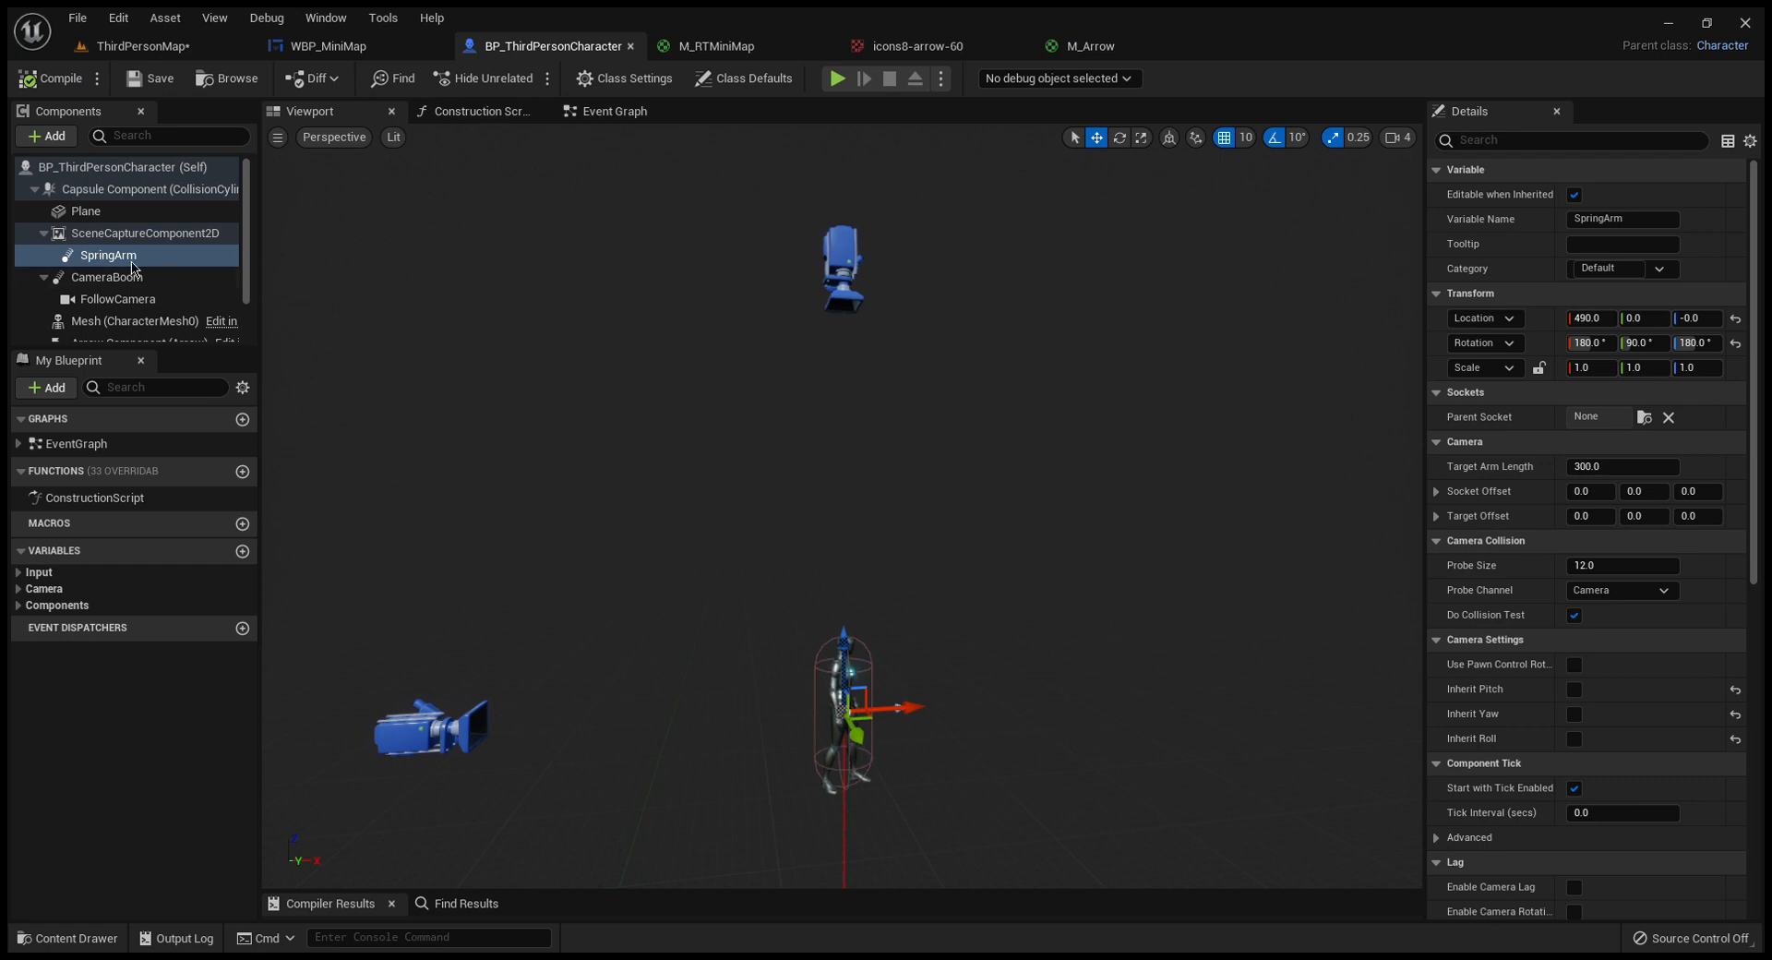
pyautogui.moveTo(133, 233); pyautogui.dragTo(134, 281)
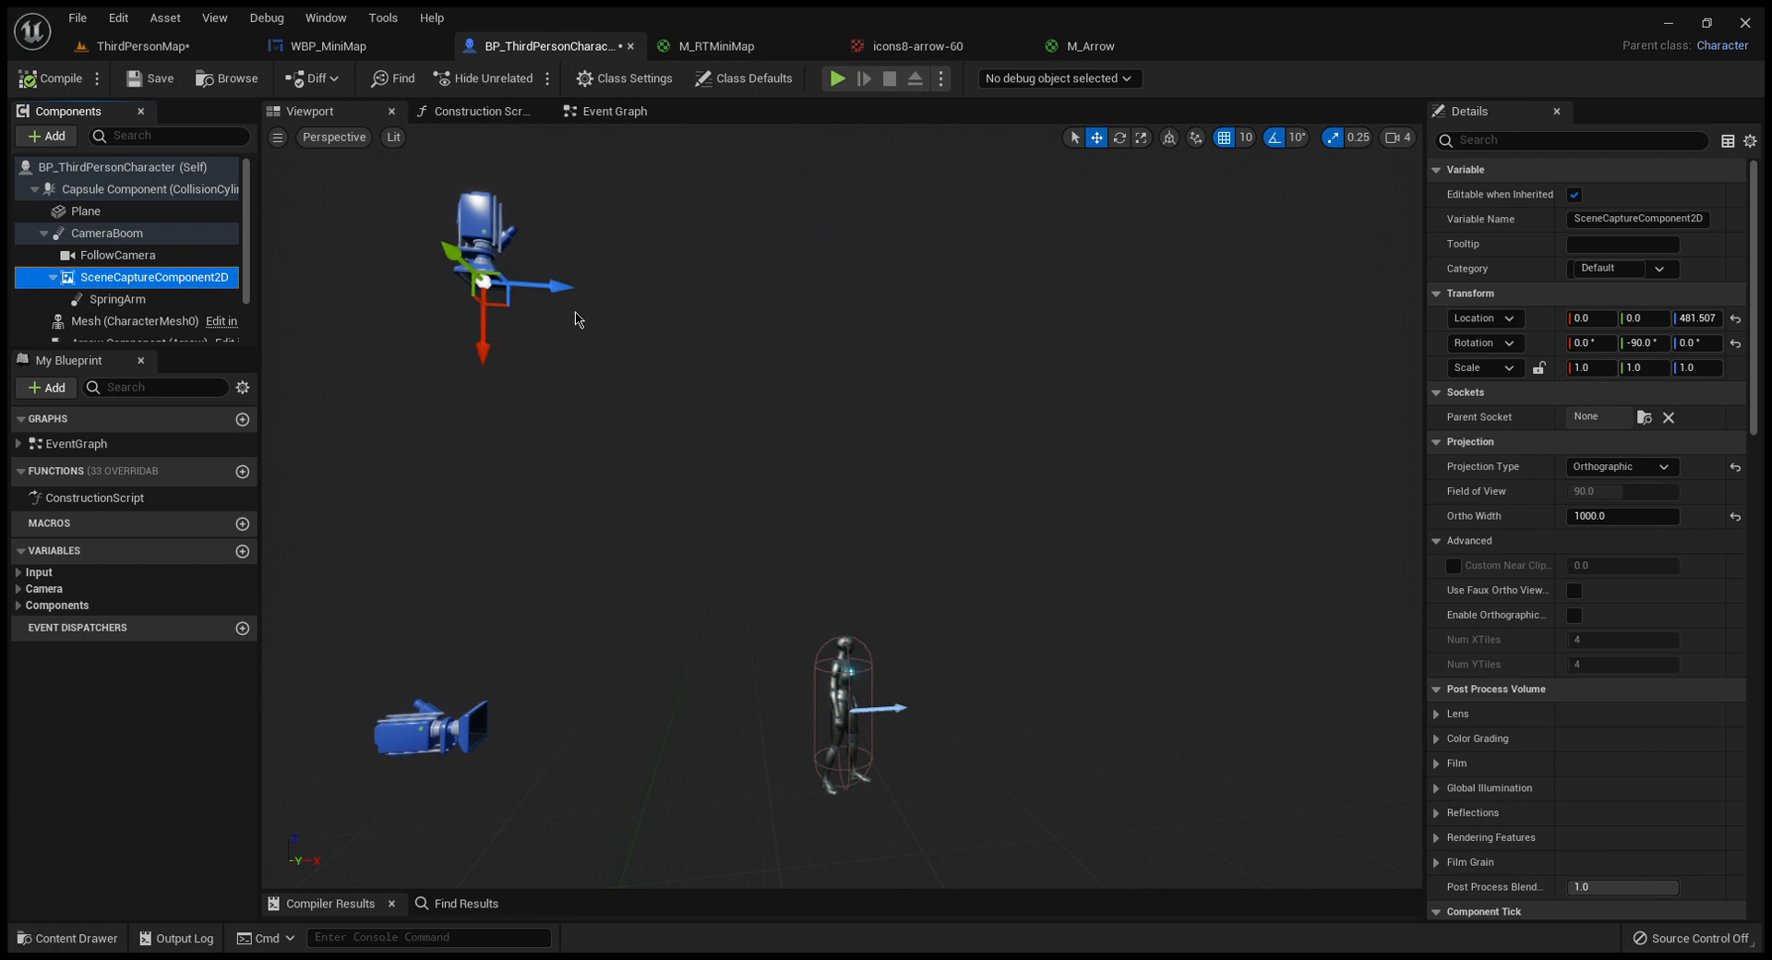
pyautogui.moveTo(555, 296); pyautogui.dragTo(894, 391)
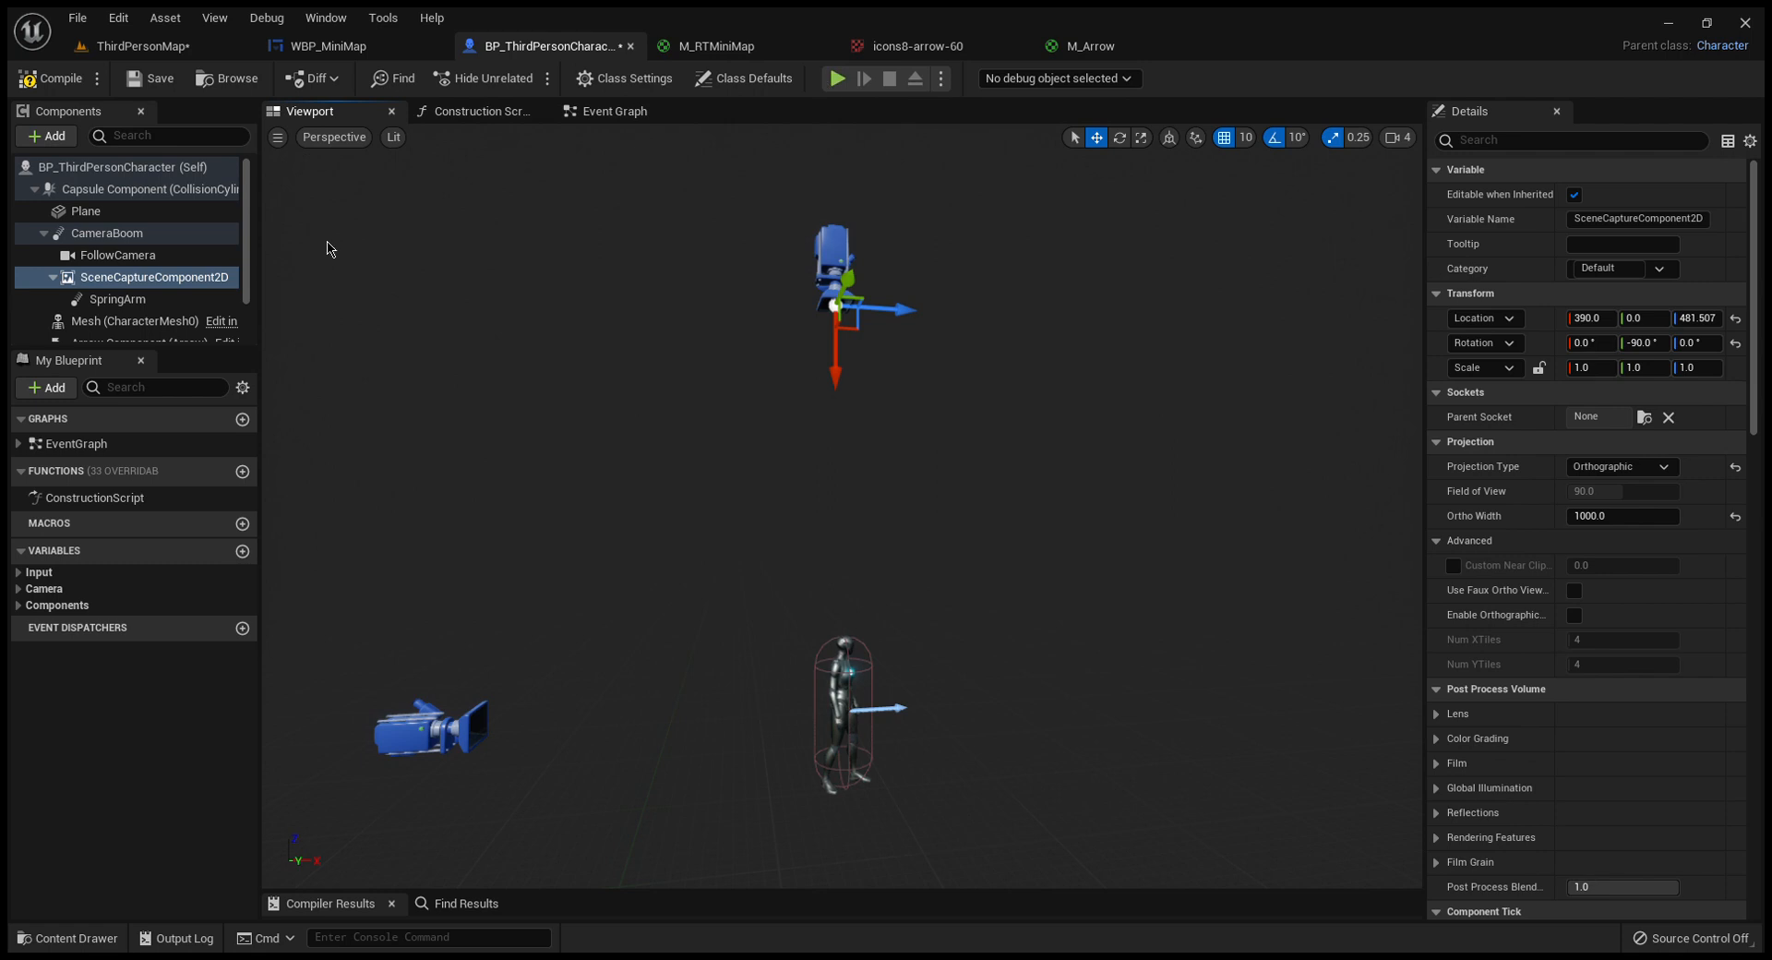
pyautogui.click(147, 285)
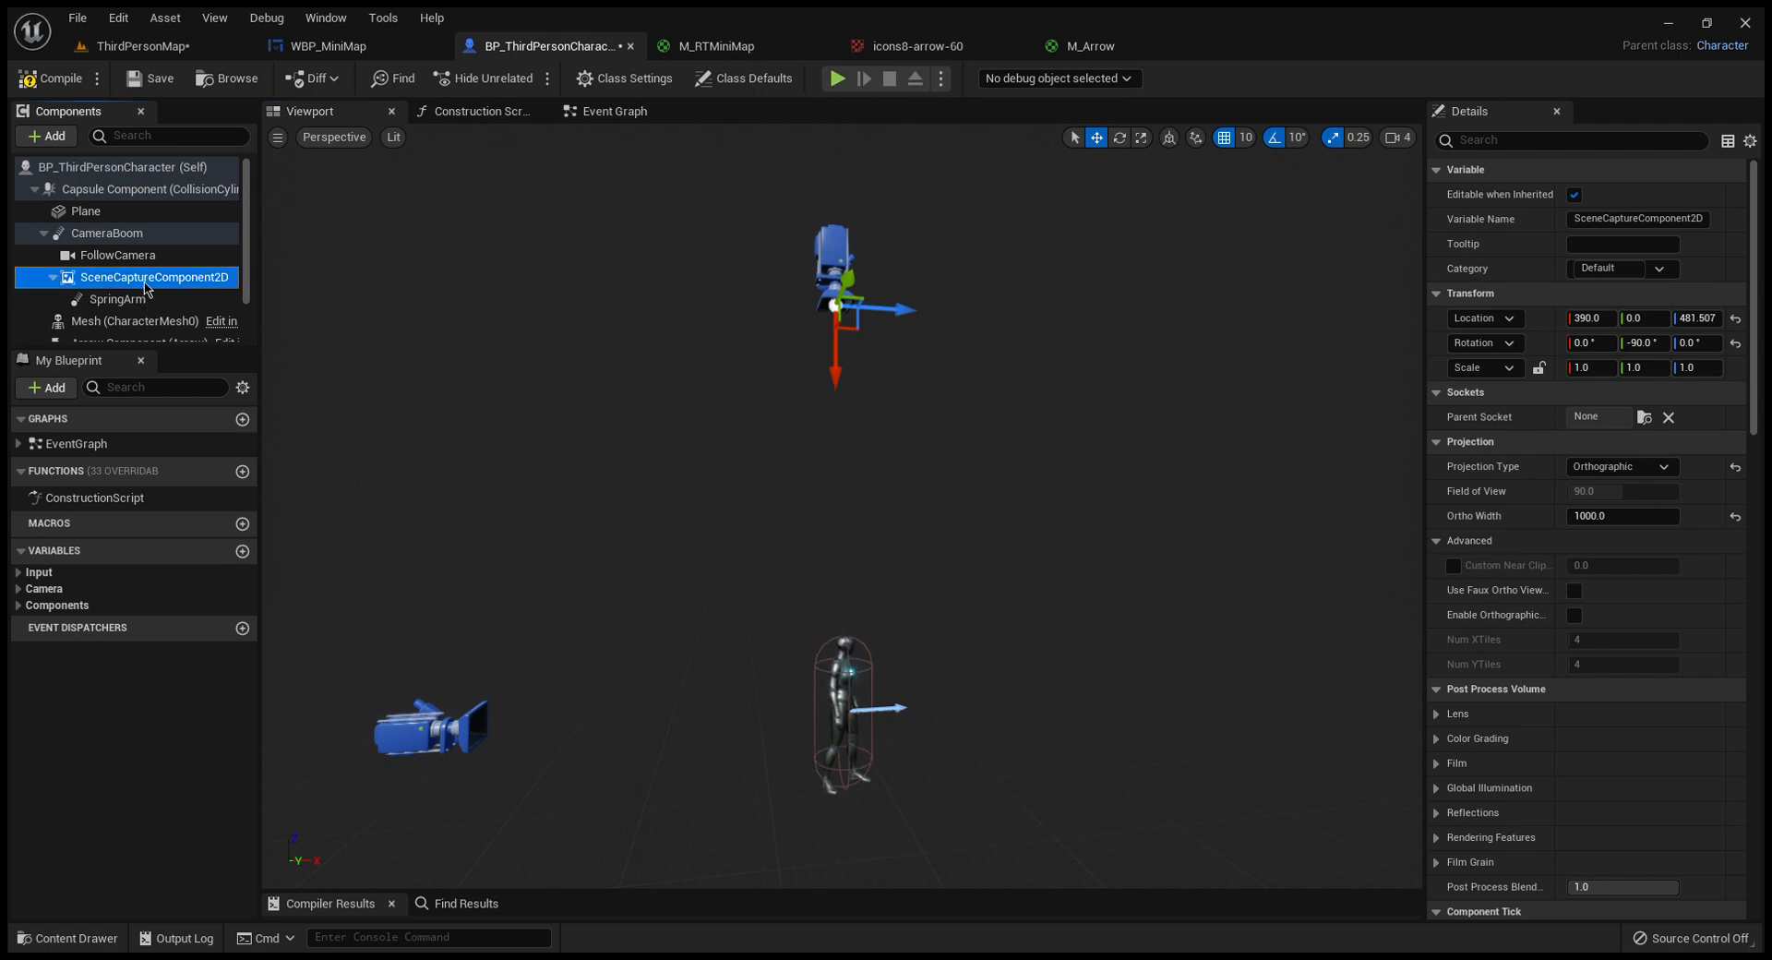
pyautogui.moveTo(145, 283); pyautogui.dragTo(141, 236)
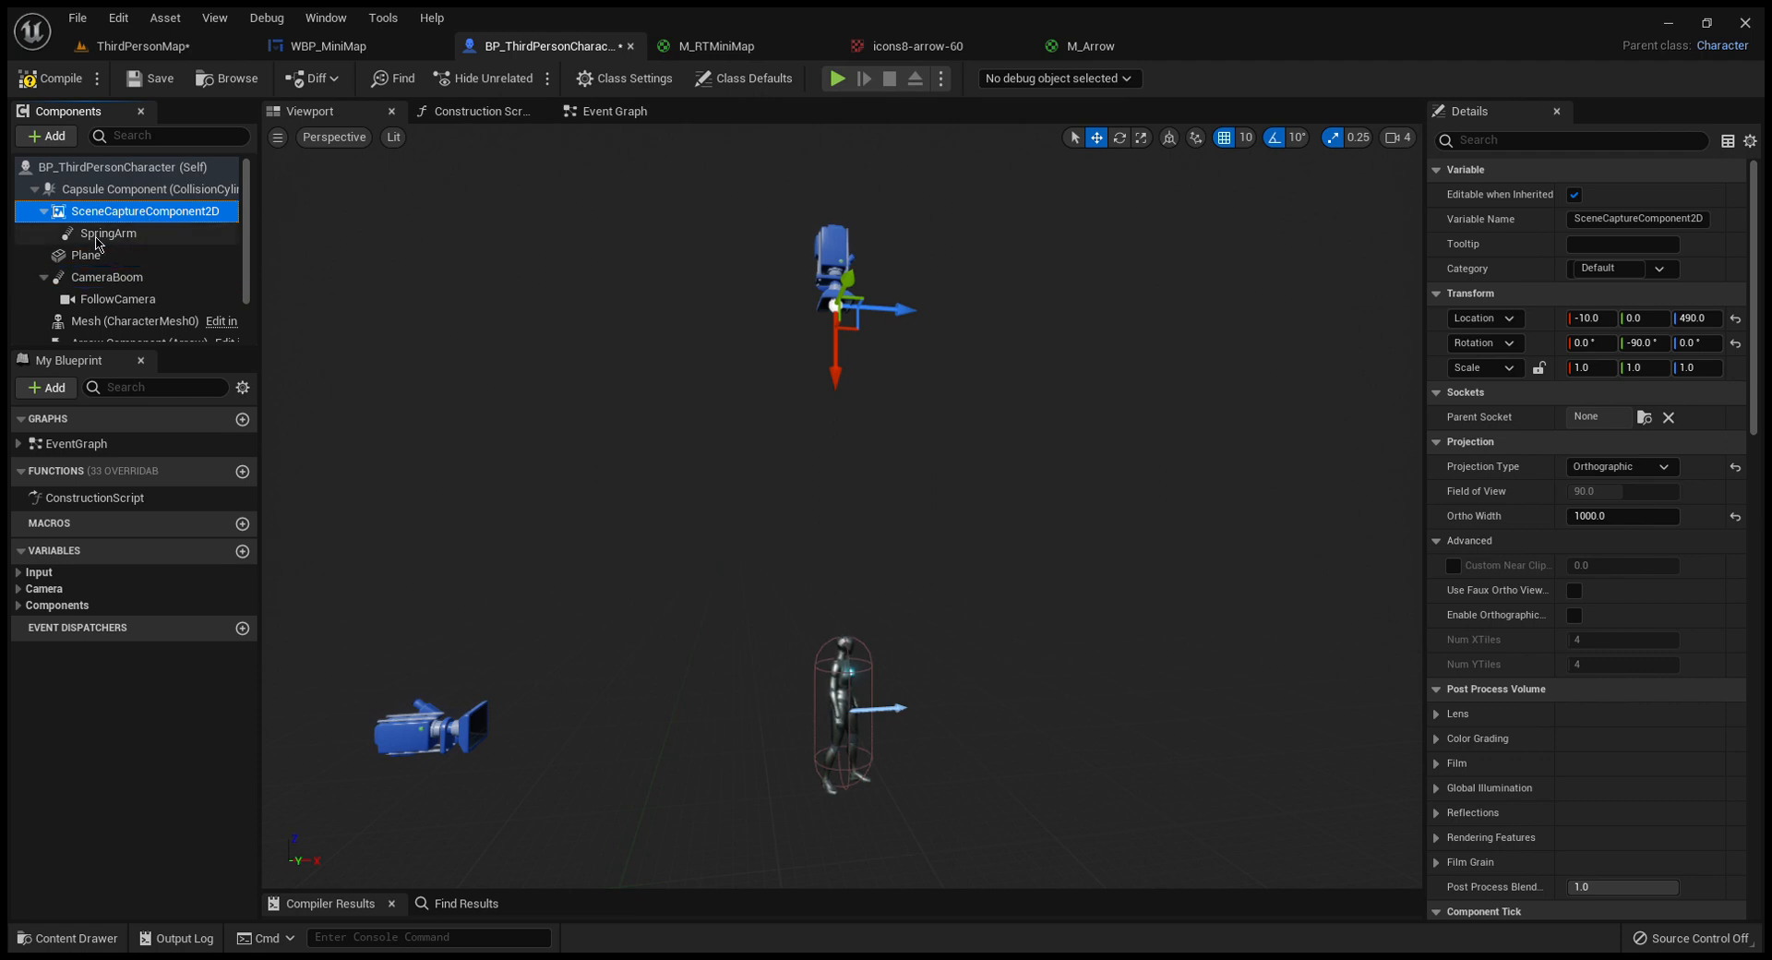
# - Attach SpringArm directly to the Capsule Component, parent SceneCaptureComponent2D to SpringArm, and move the capture back above the character
pyautogui.click(102, 233)
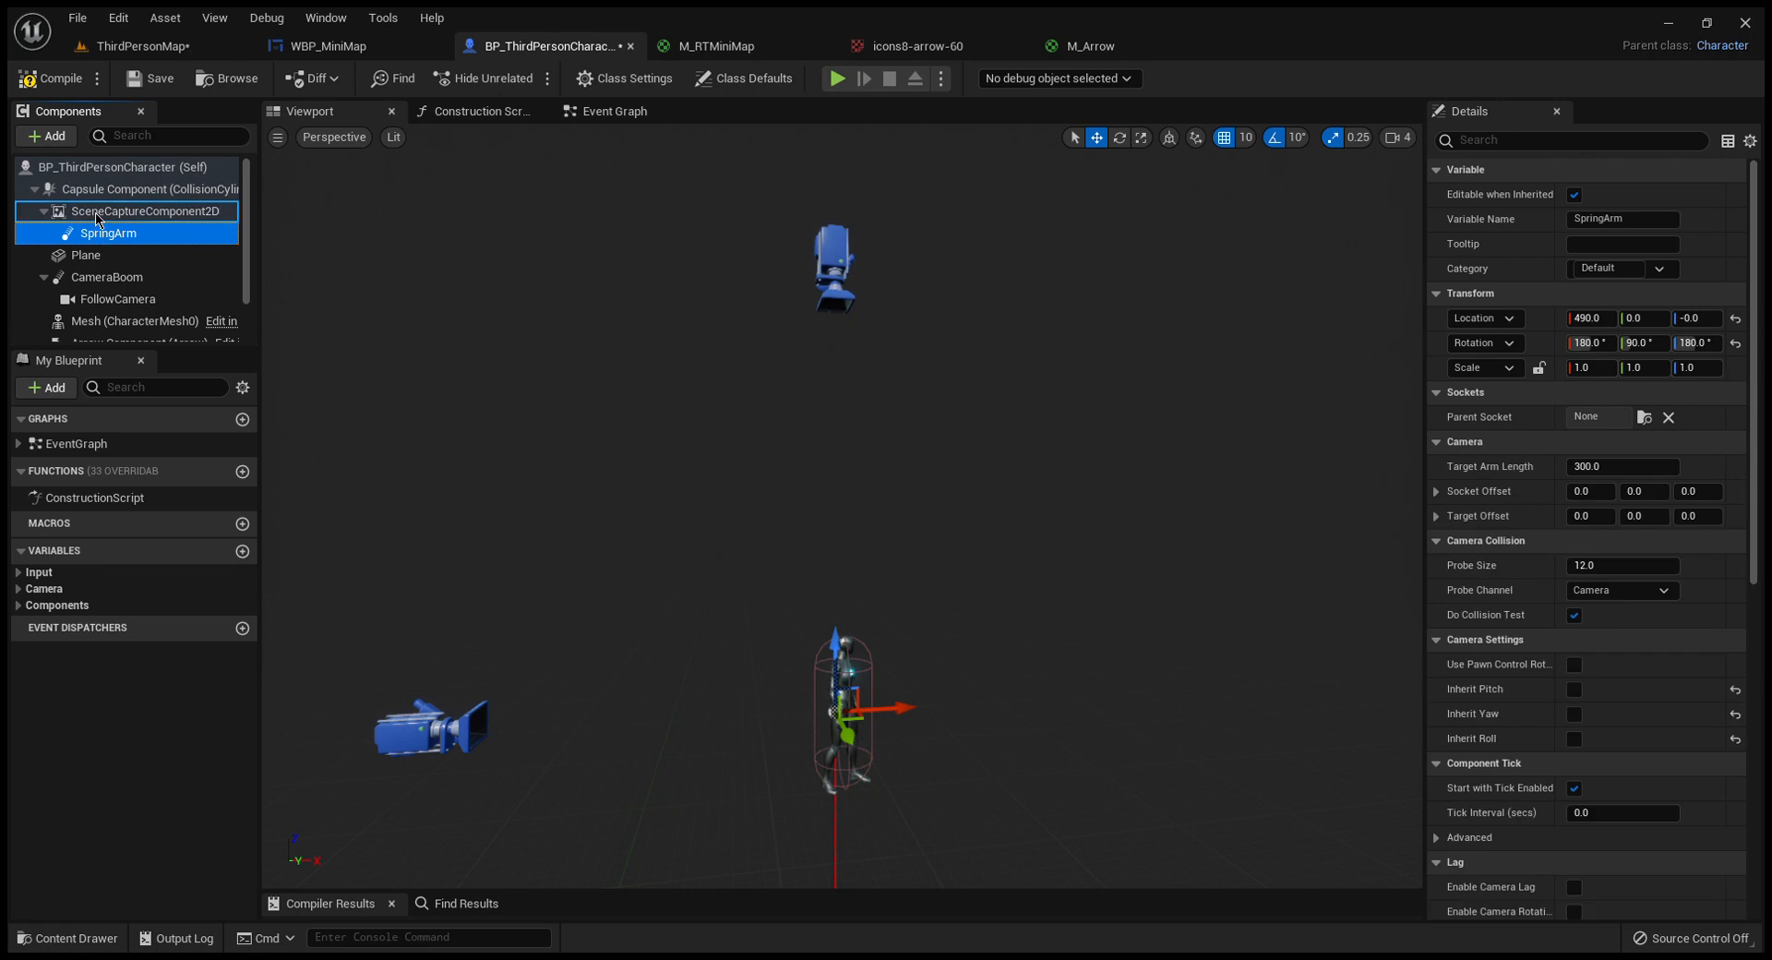
pyautogui.moveTo(99, 218); pyautogui.dragTo(100, 220)
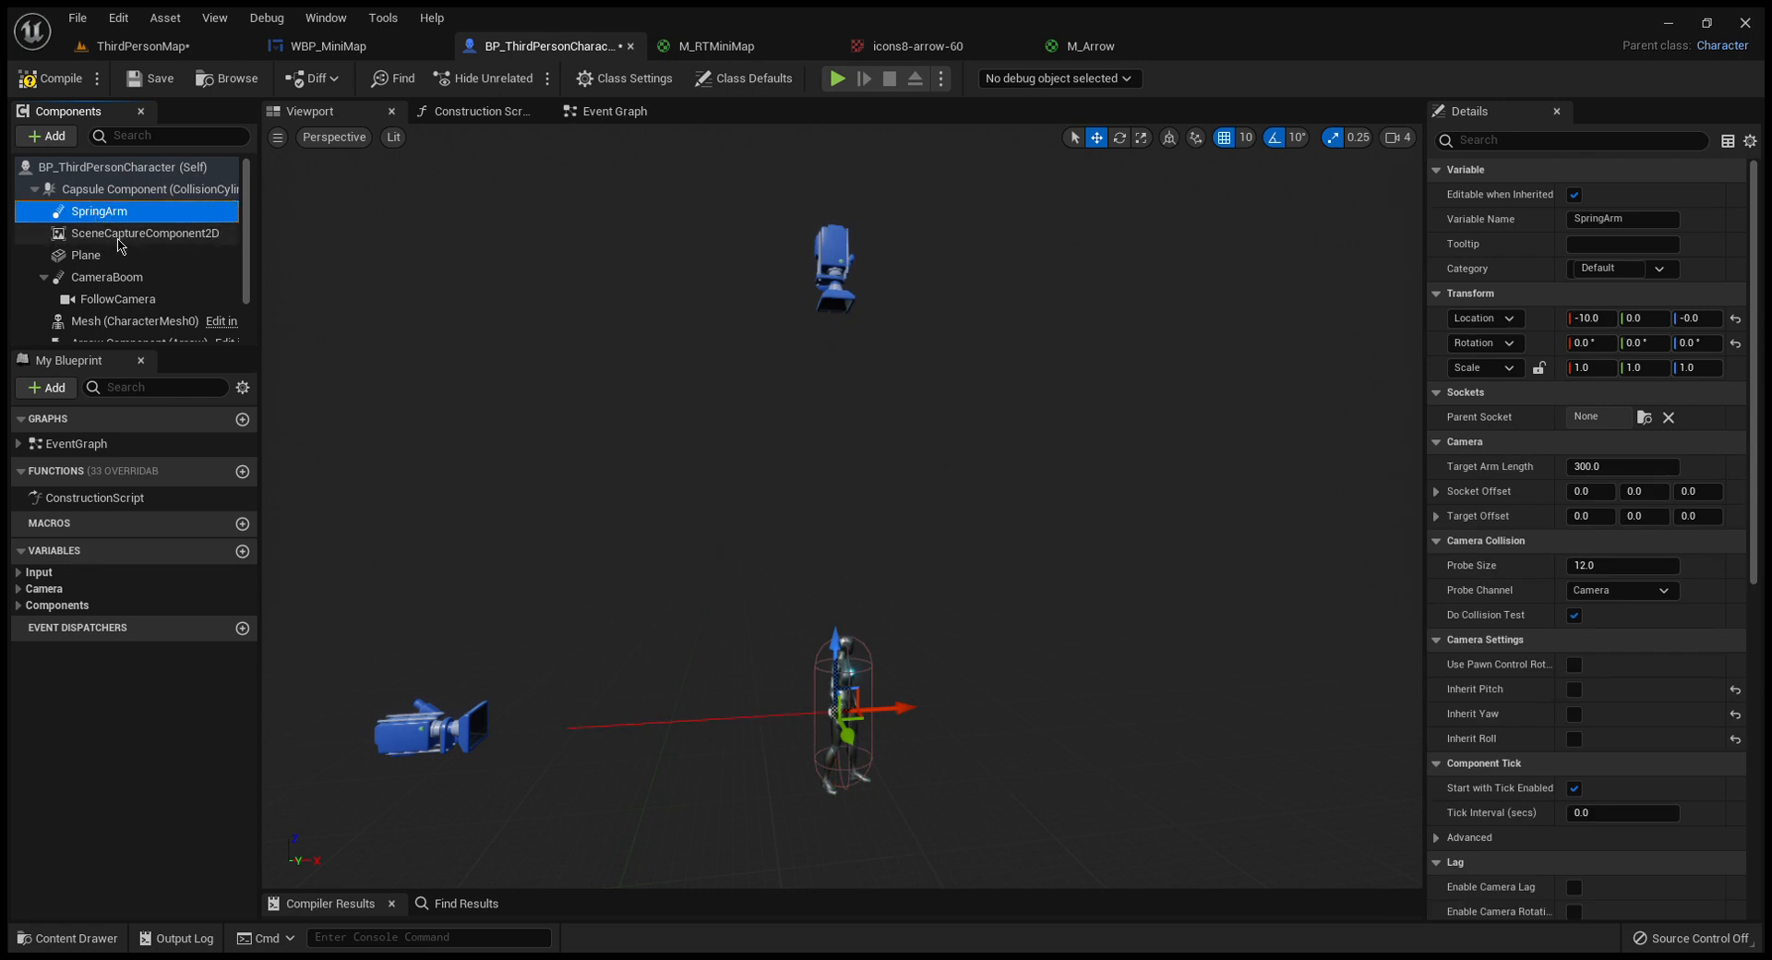
pyautogui.click(120, 238)
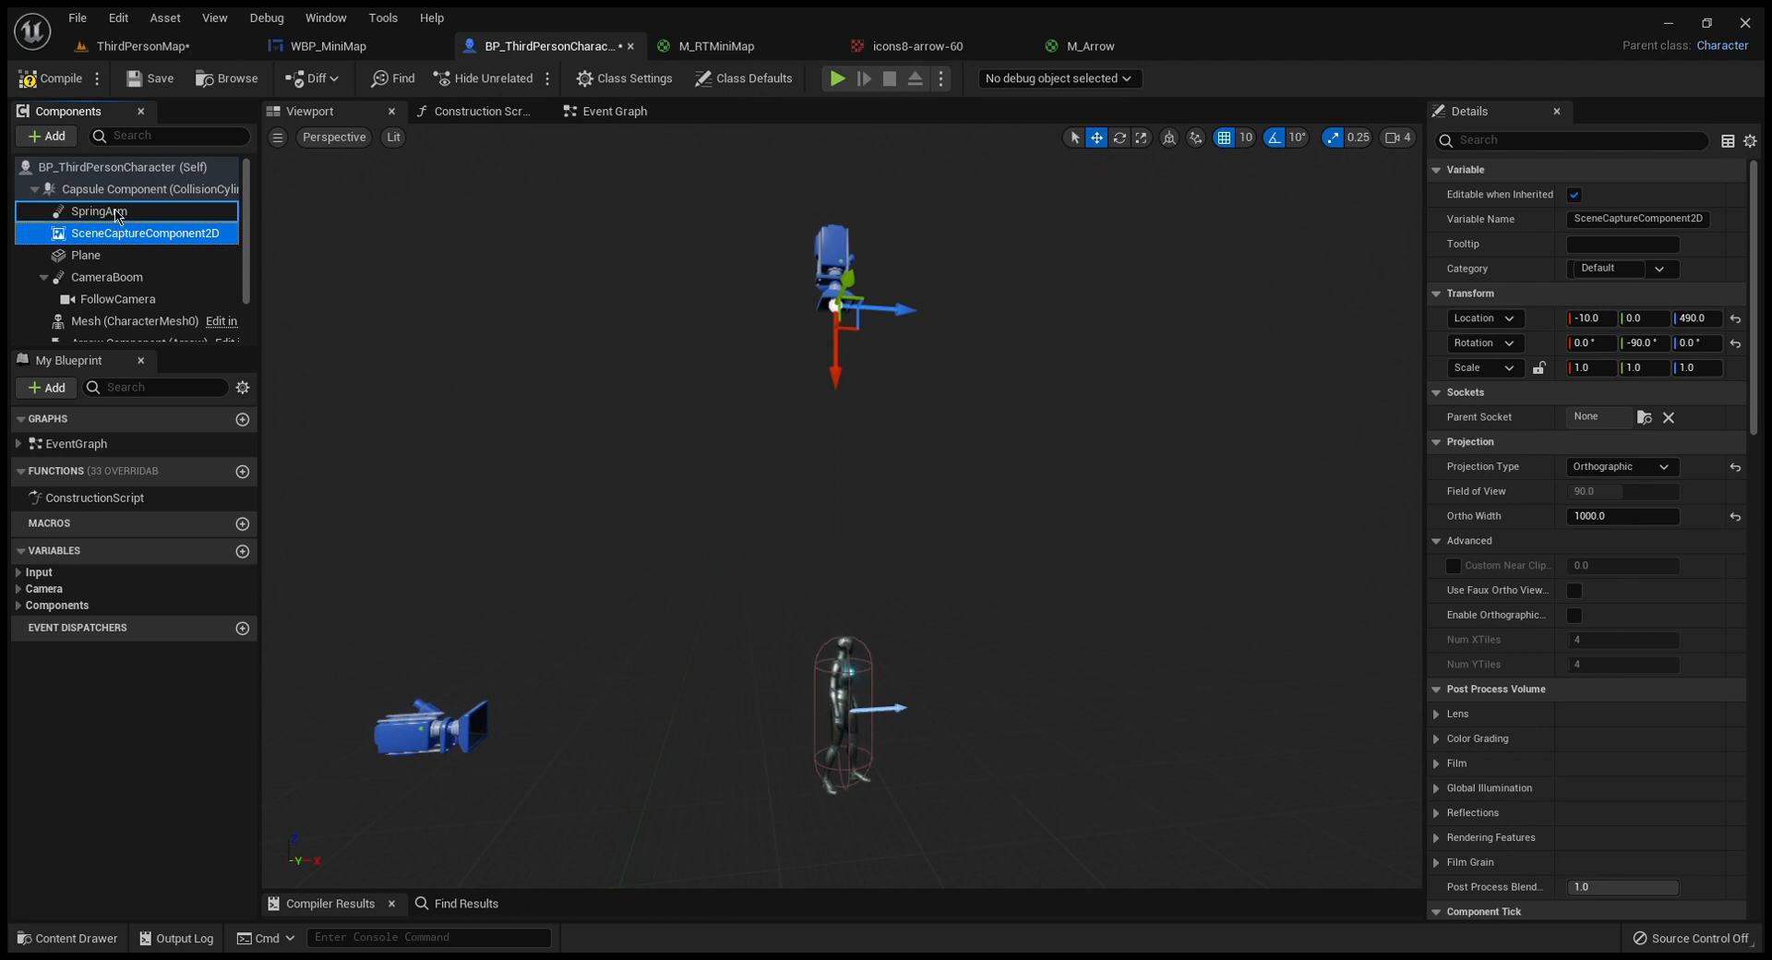
pyautogui.moveTo(116, 214); pyautogui.dragTo(116, 214)
pyautogui.moveTo(662, 299); pyautogui.dragTo(920, 358)
pyautogui.scroll(-5, 1672, 766)
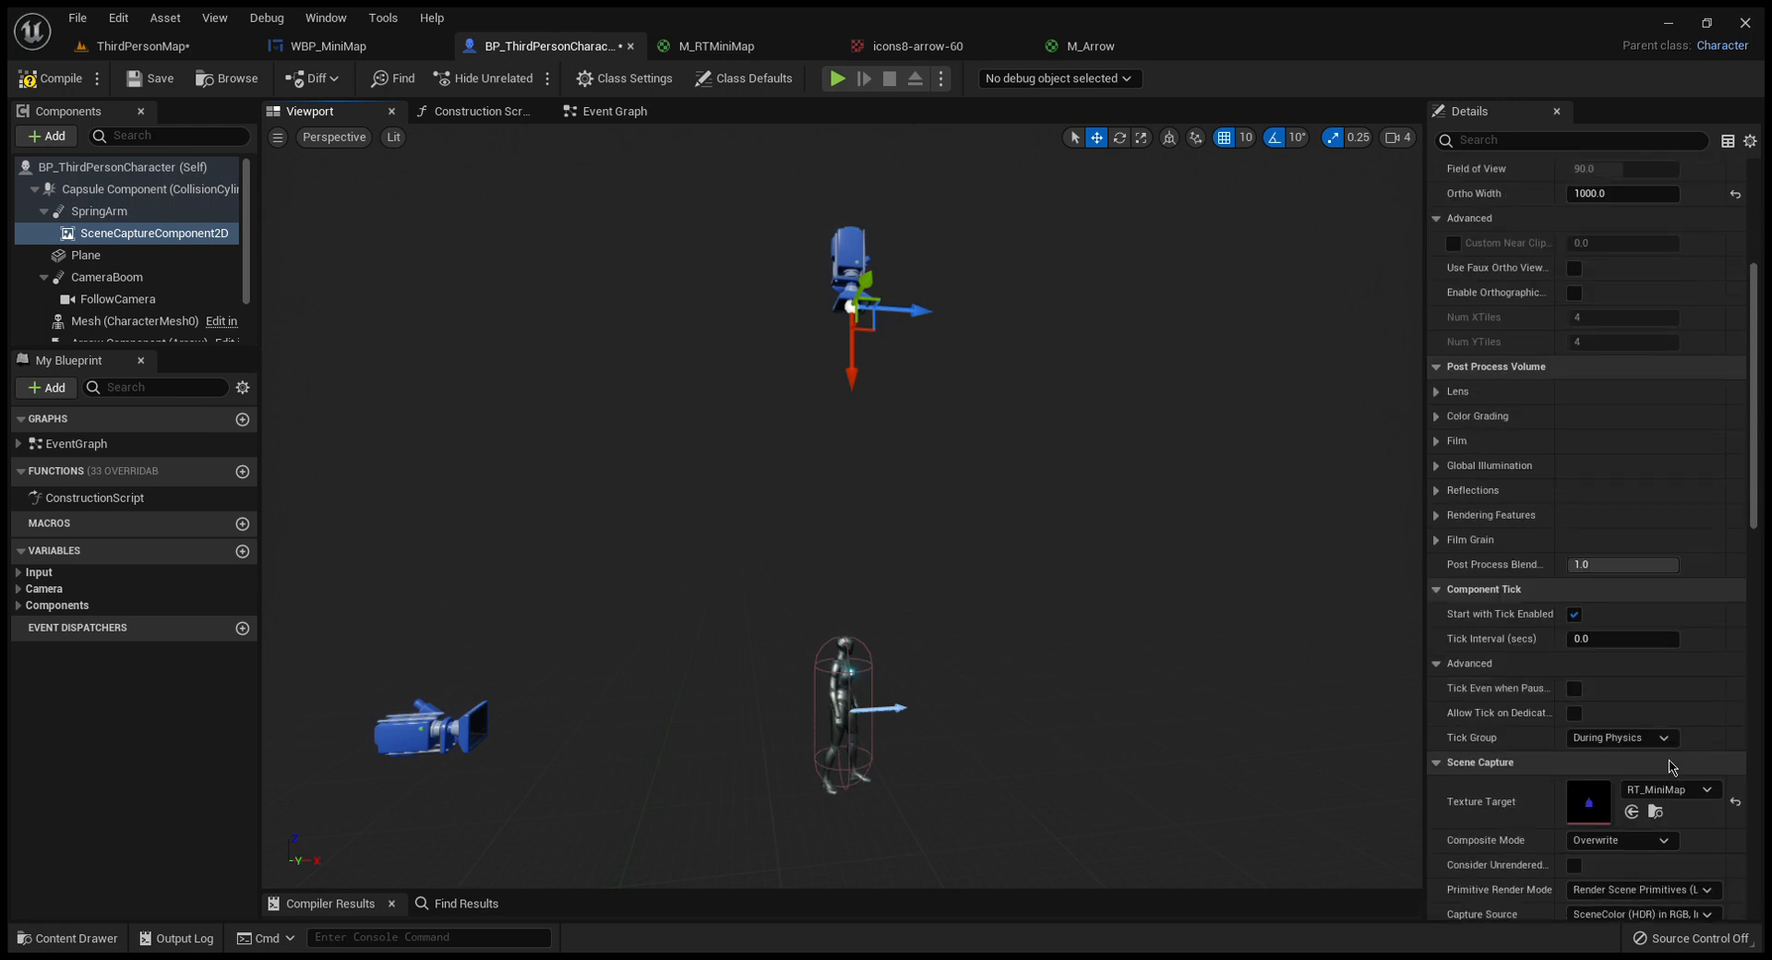
# - Review the SceneCaptureComponent2D and SpringArm settings, and compile and save BP_ThirdPersonCharacter
pyautogui.scroll(8, 1672, 766)
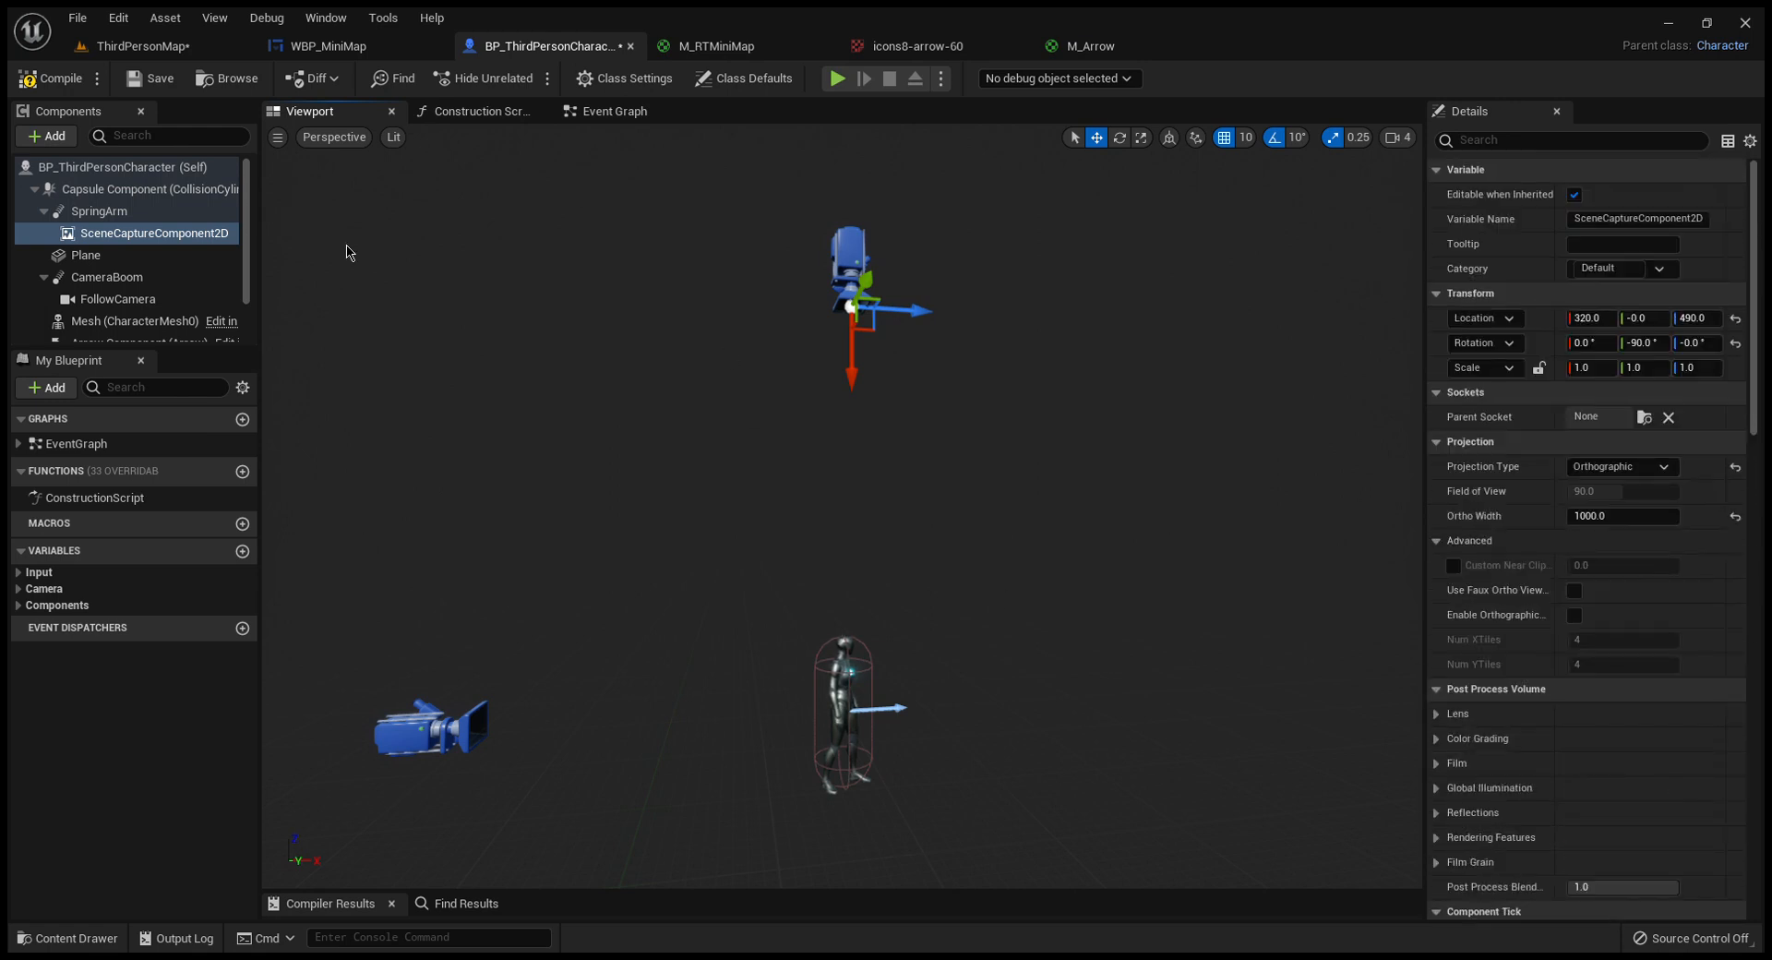
pyautogui.click(90, 213)
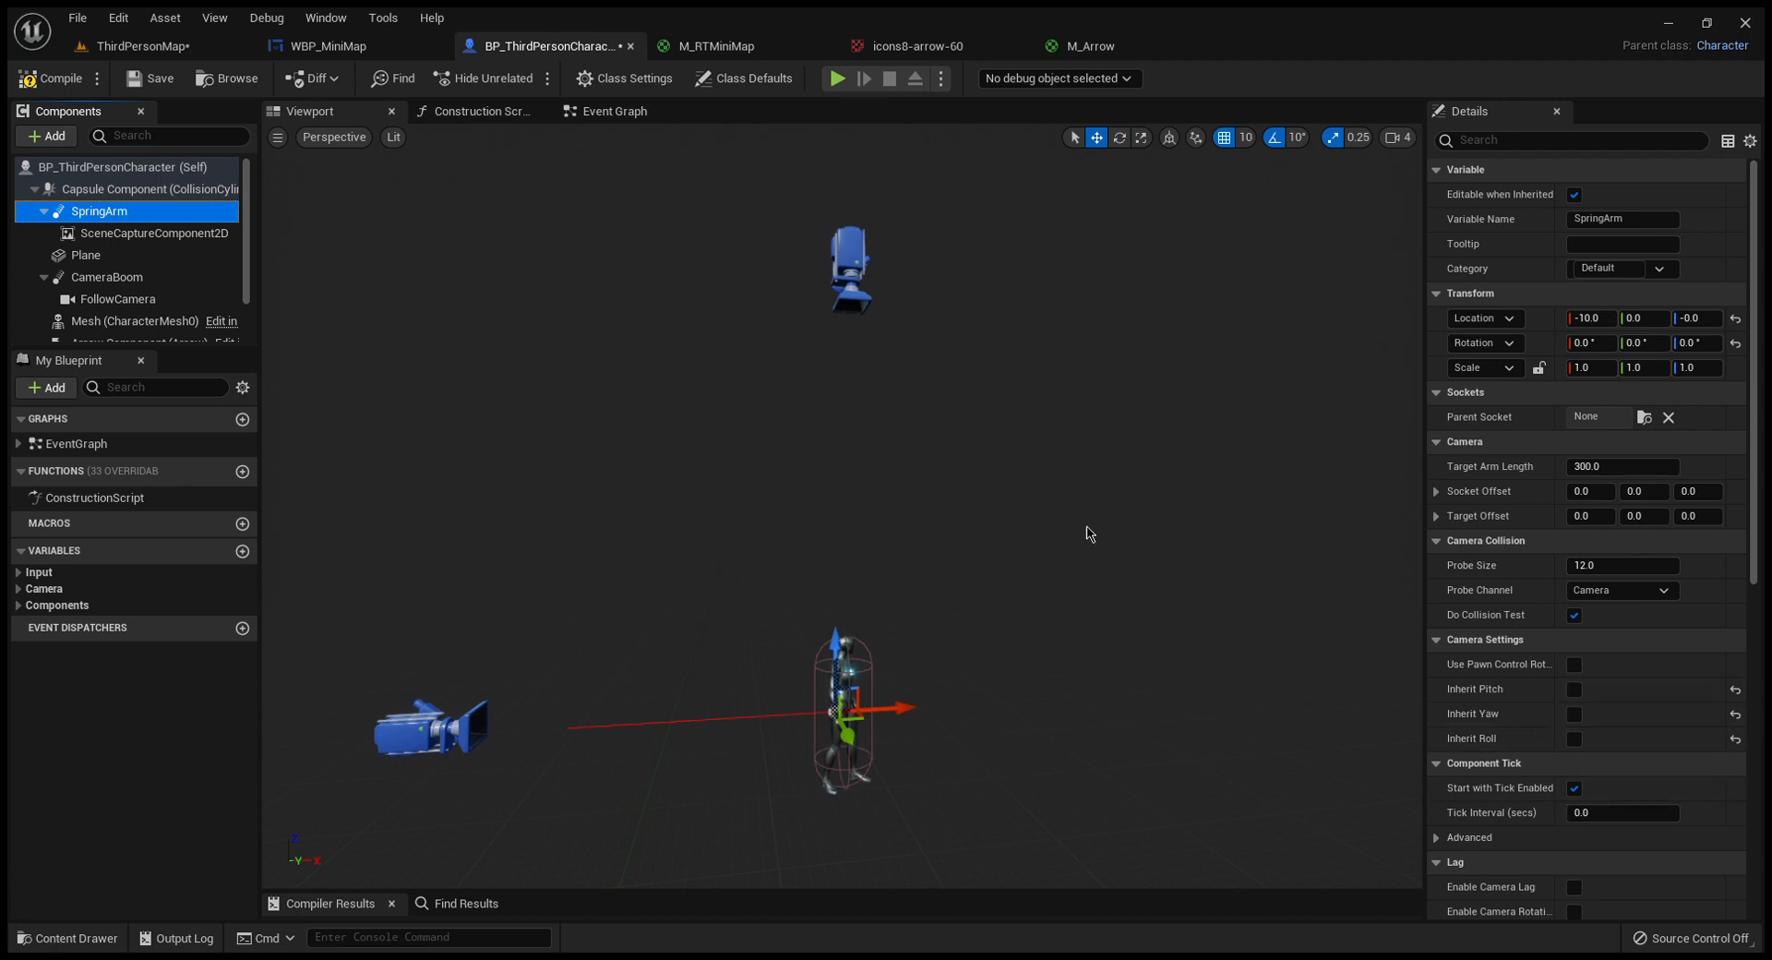
pyautogui.click(49, 81)
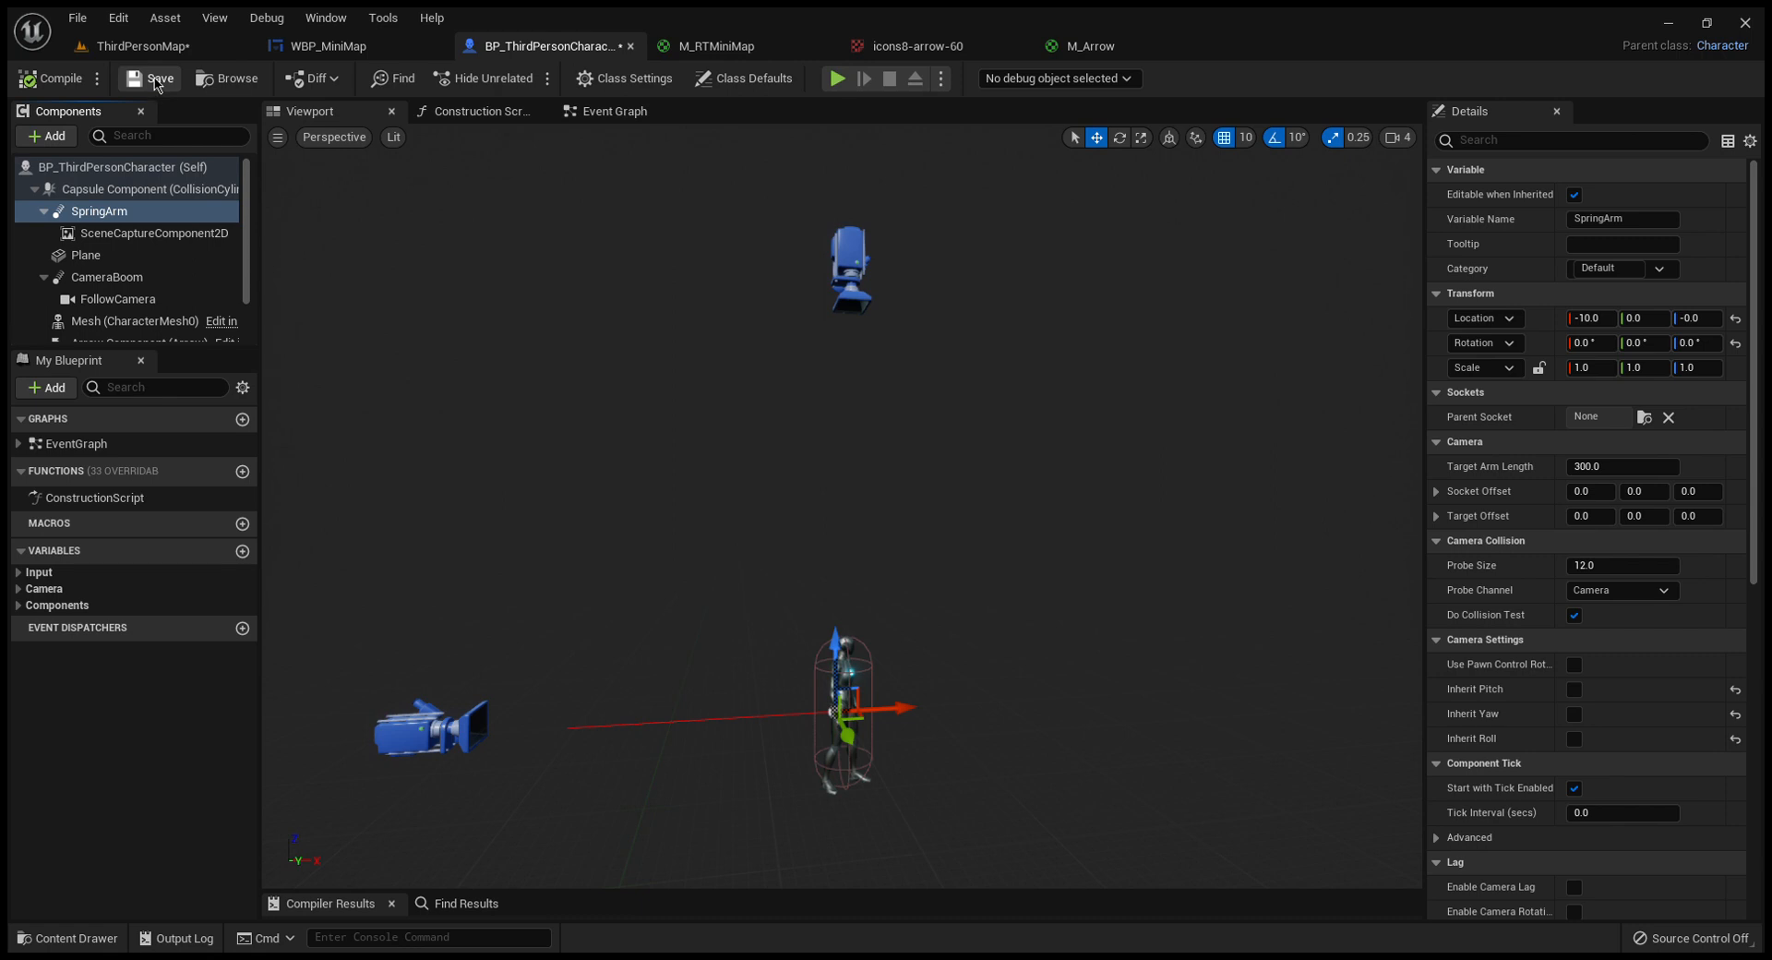
# - Play ThirdPersonMap, run the character in all directions to check the minimap's orientation and the arrow's rotation, and stop playing
pyautogui.click(143, 46)
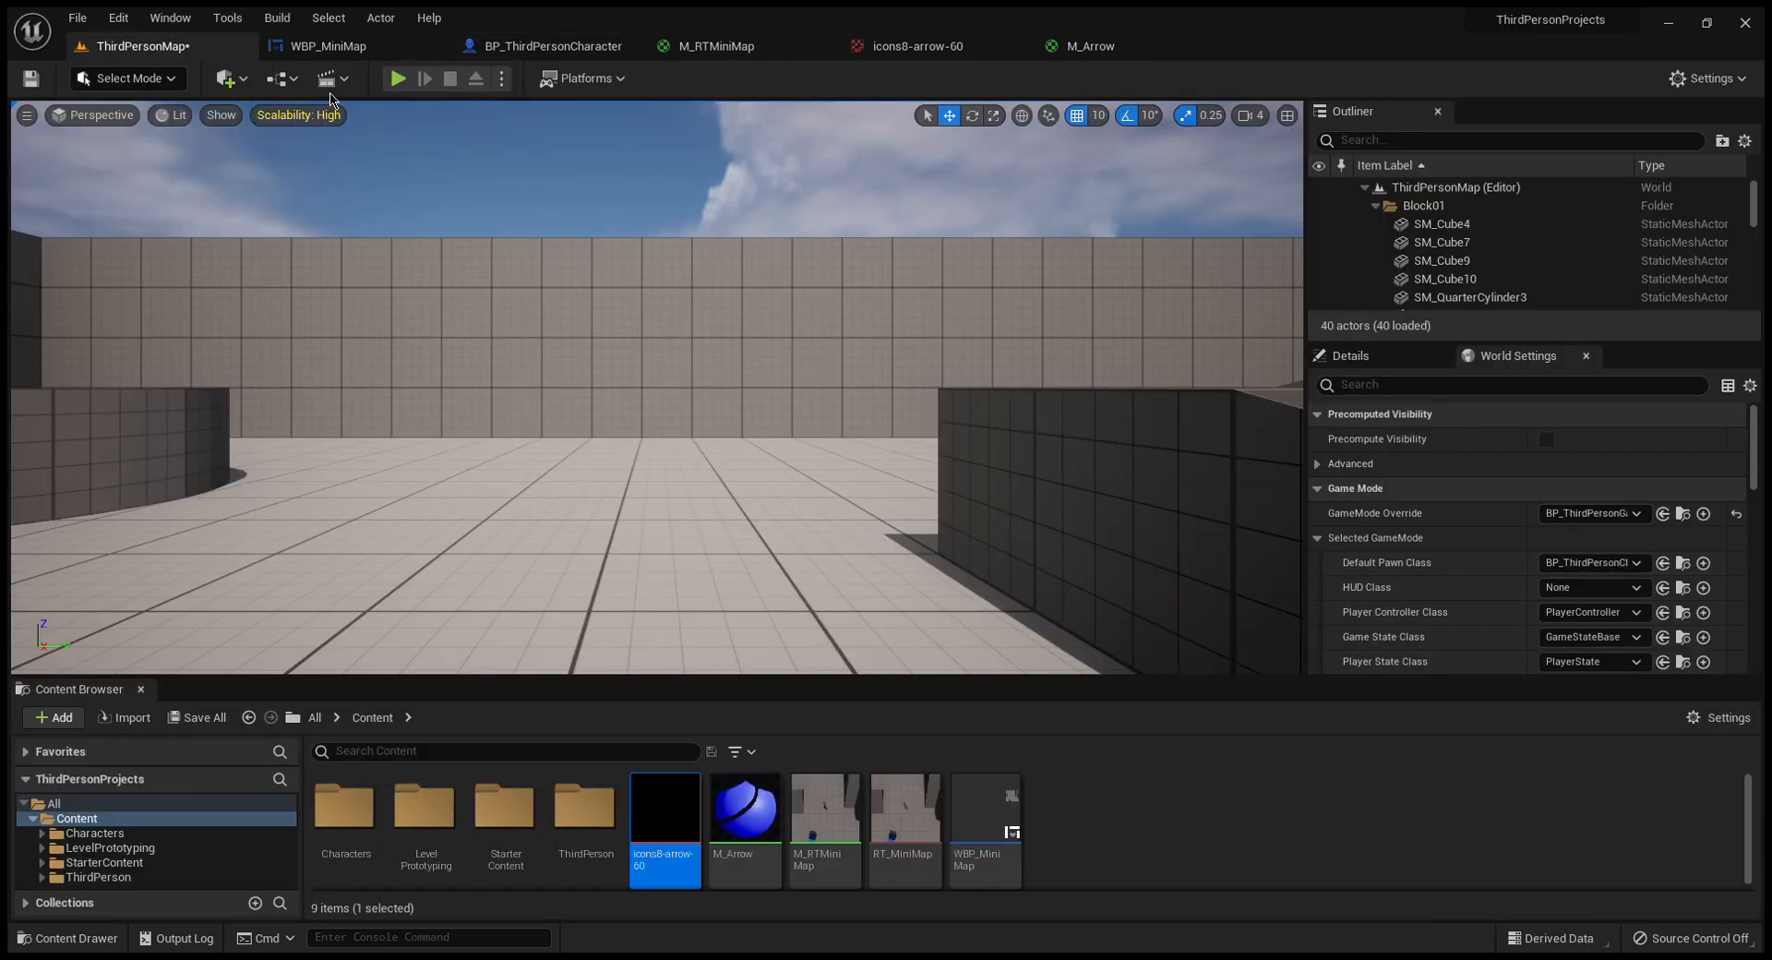
pyautogui.click(398, 78)
pyautogui.click(656, 387)
pyautogui.press('w')
pyautogui.press('s')
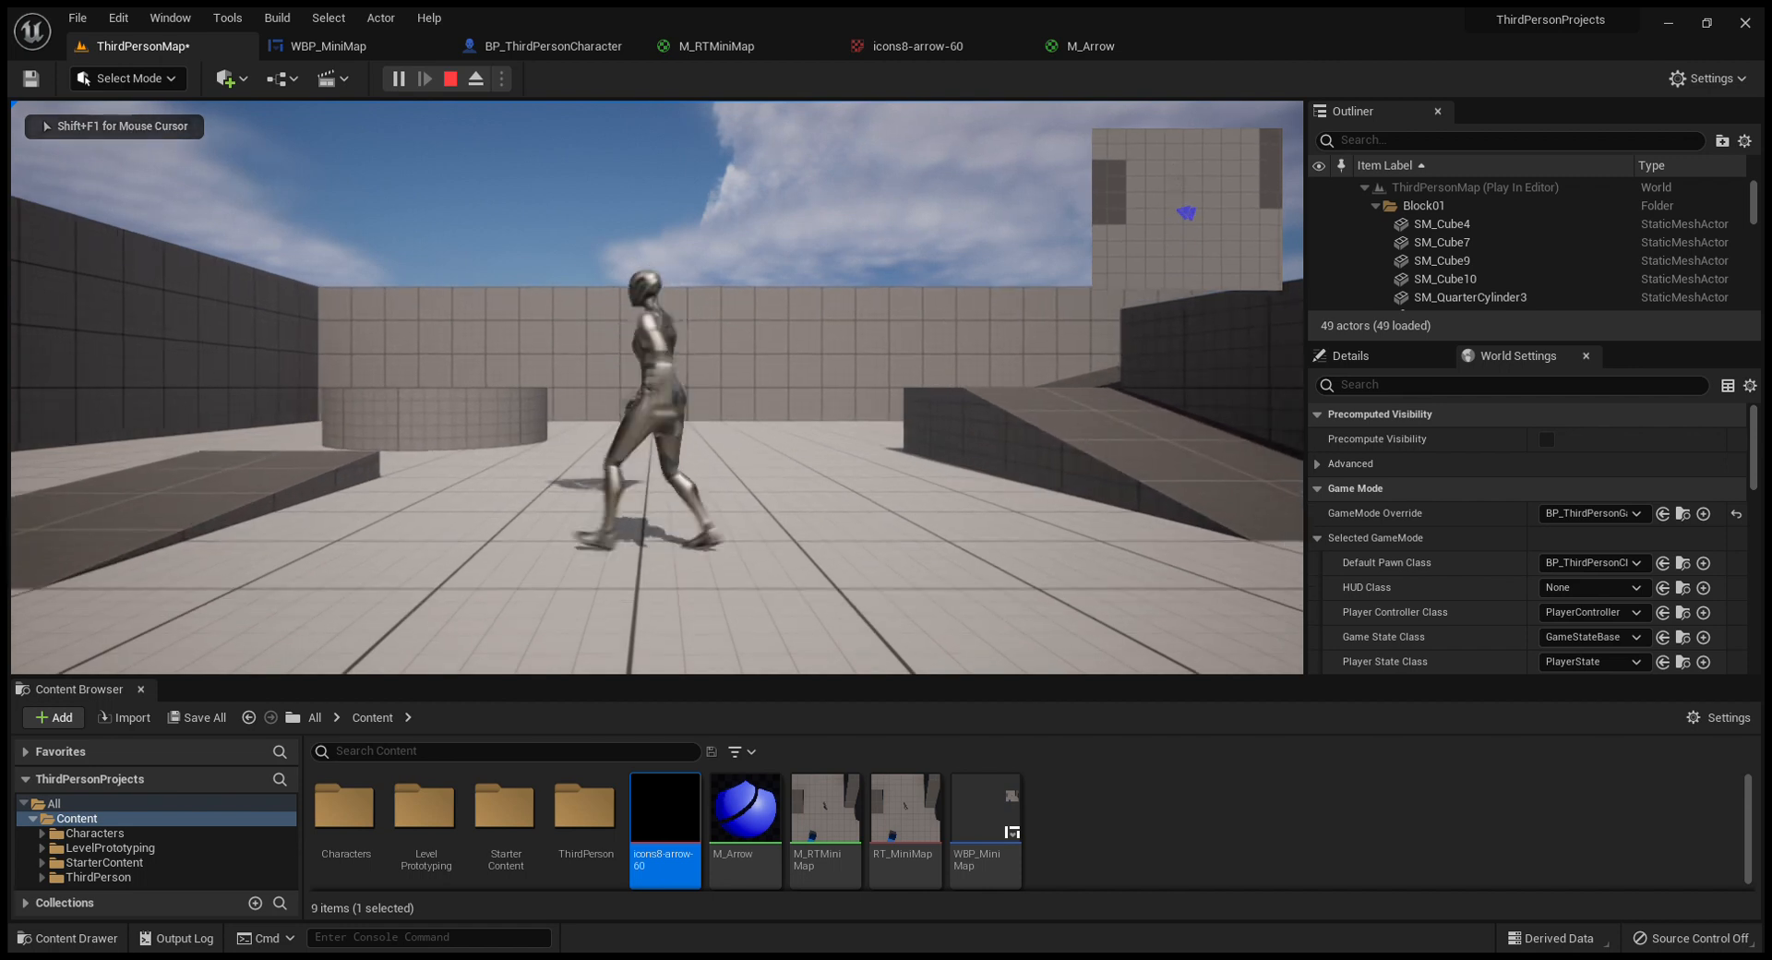
pyautogui.press('w')
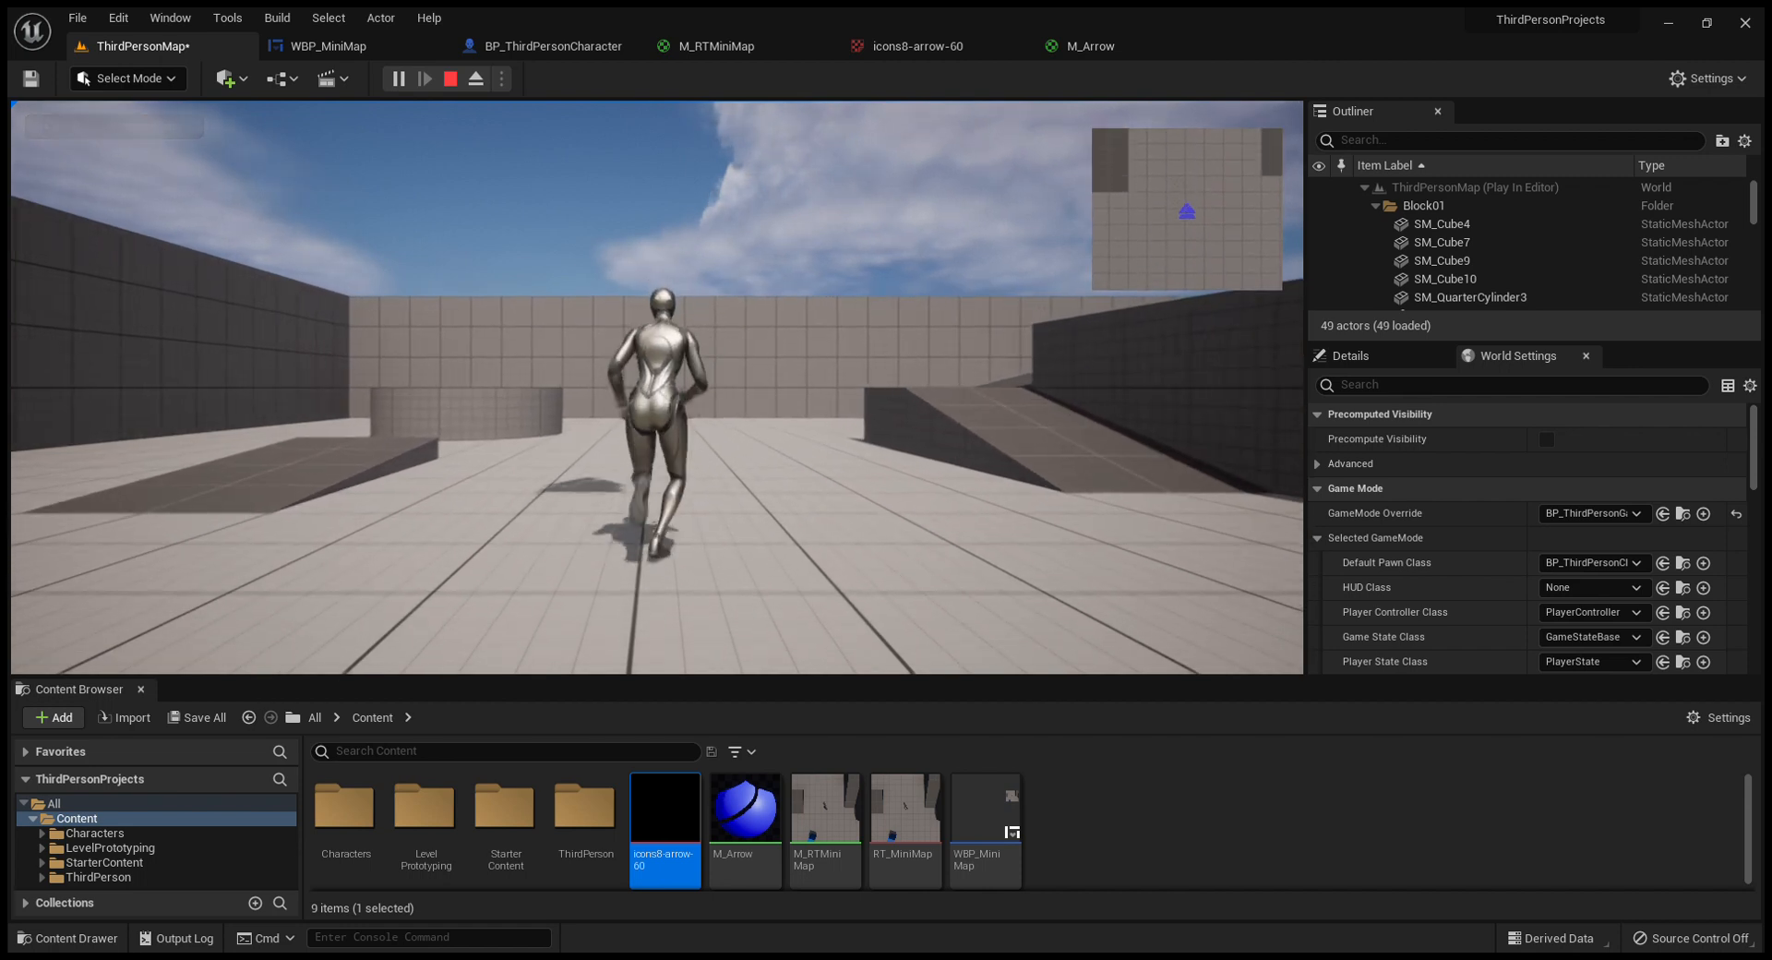
pyautogui.press('a')
pyautogui.press('s')
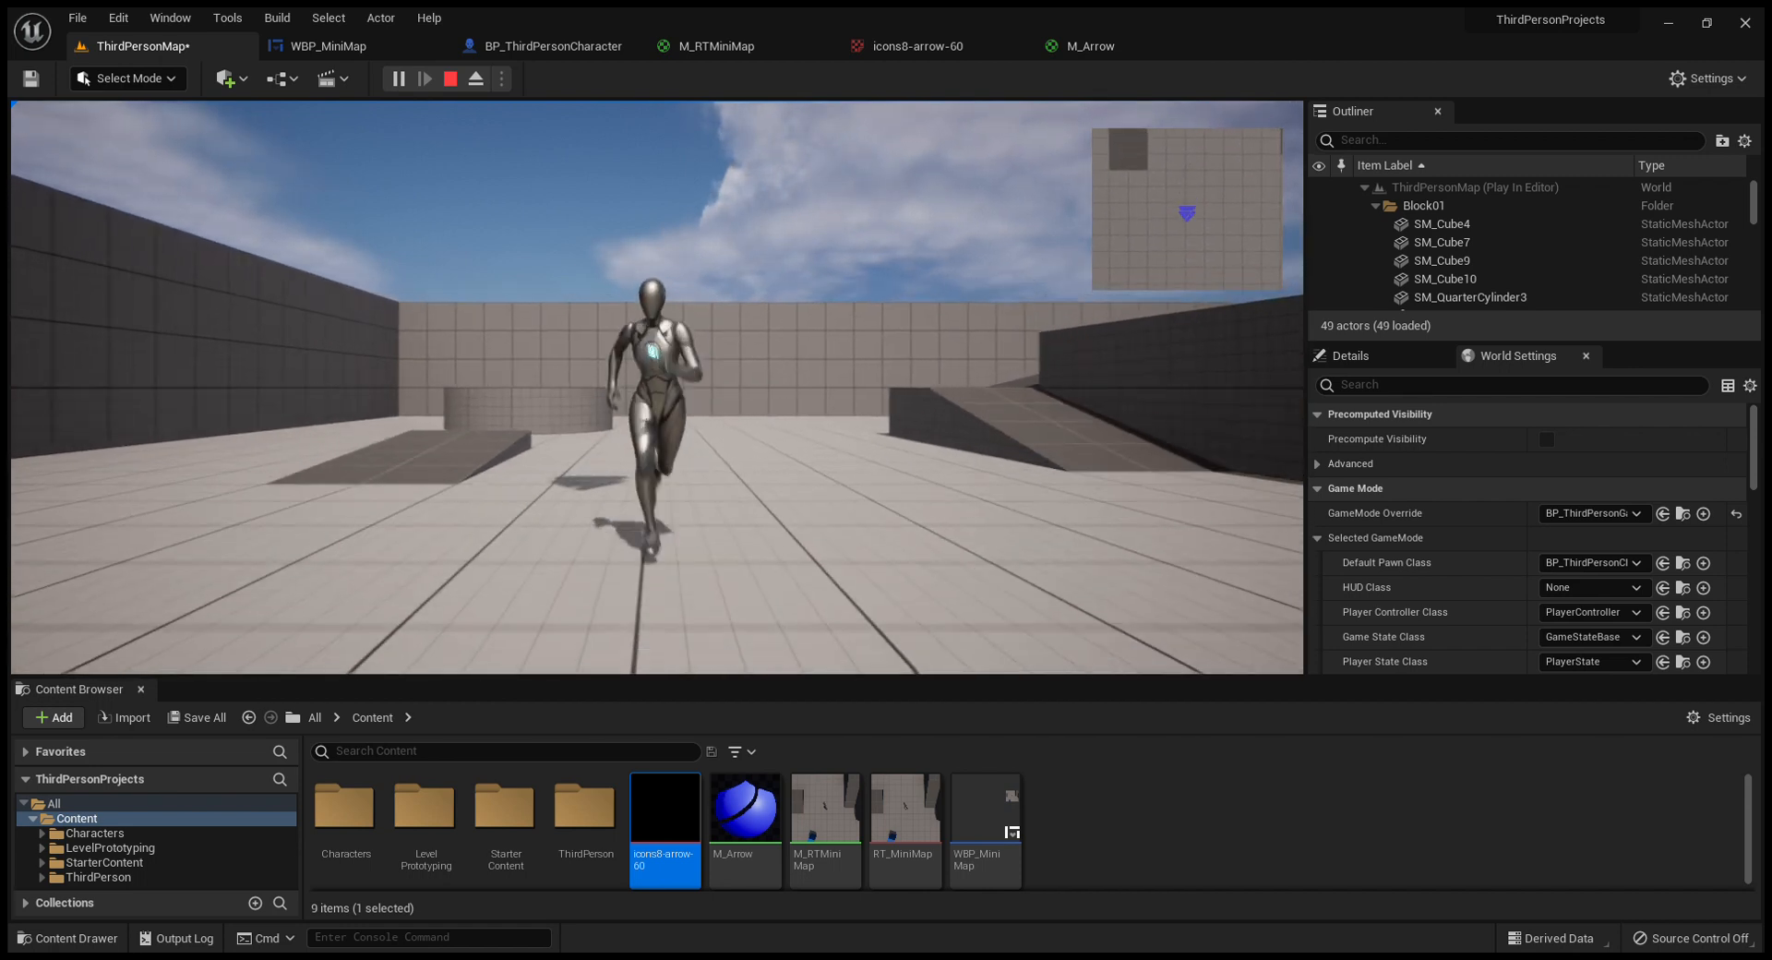
pyautogui.press('d')
pyautogui.press('w')
pyautogui.press('a')
pyautogui.press('w')
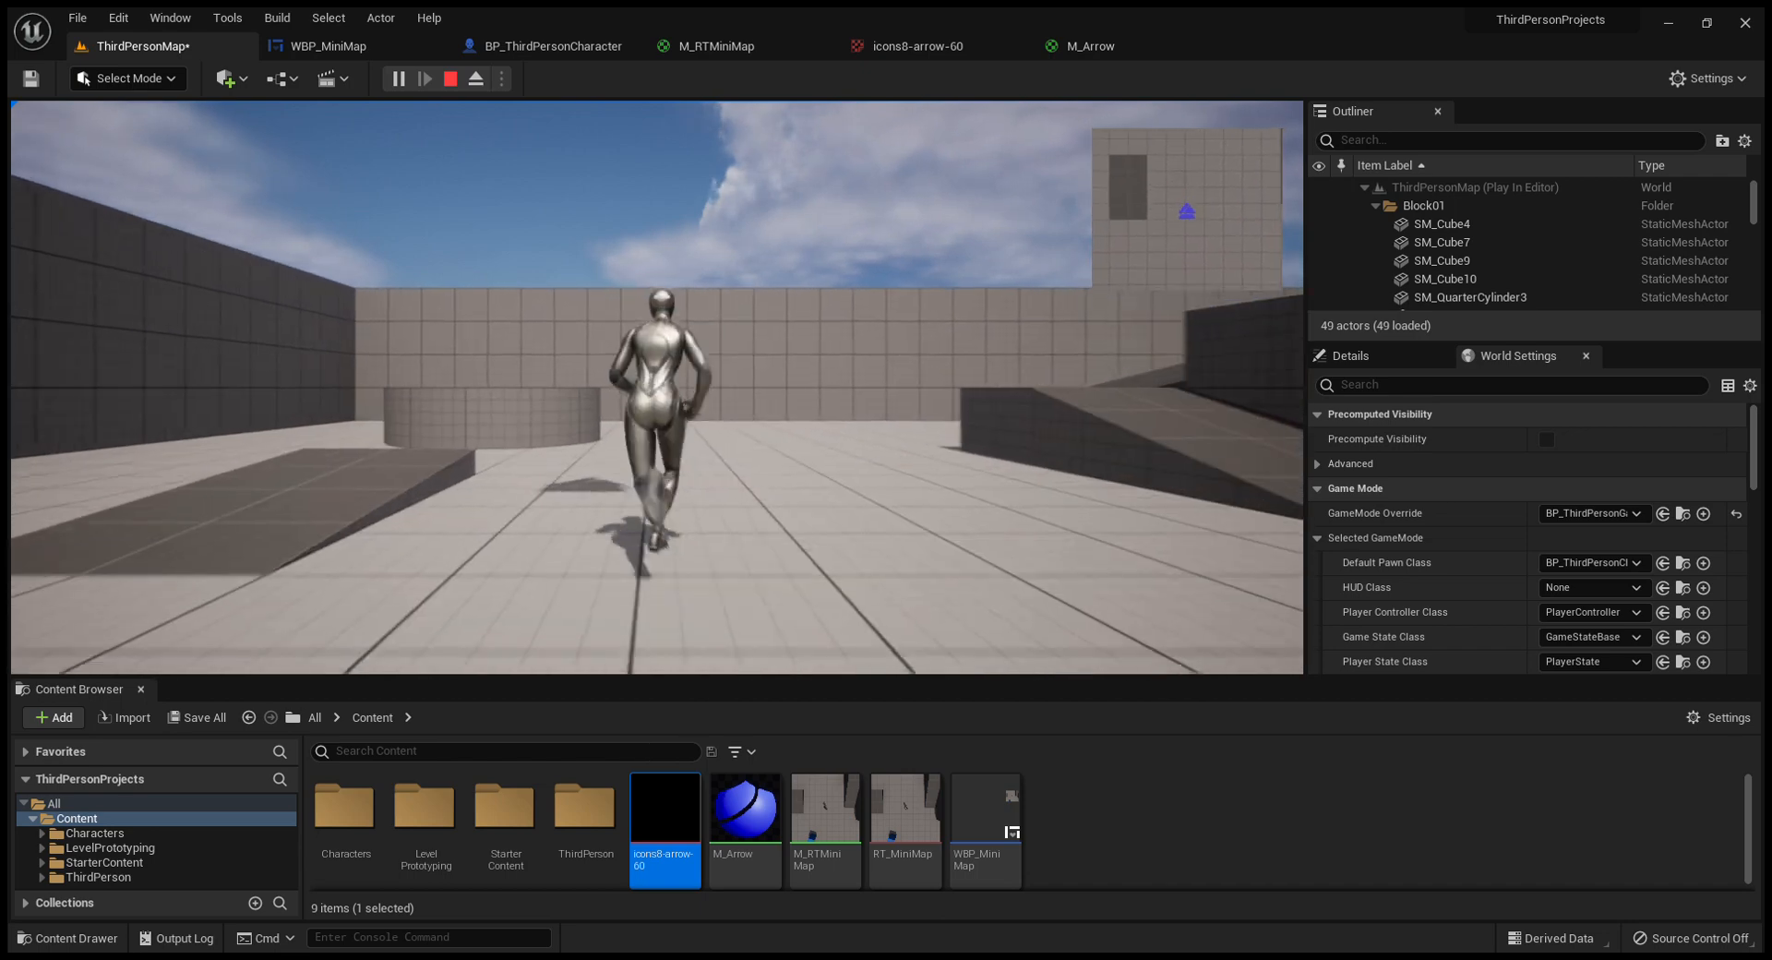
pyautogui.press('d')
pyautogui.press('w')
pyautogui.press('d')
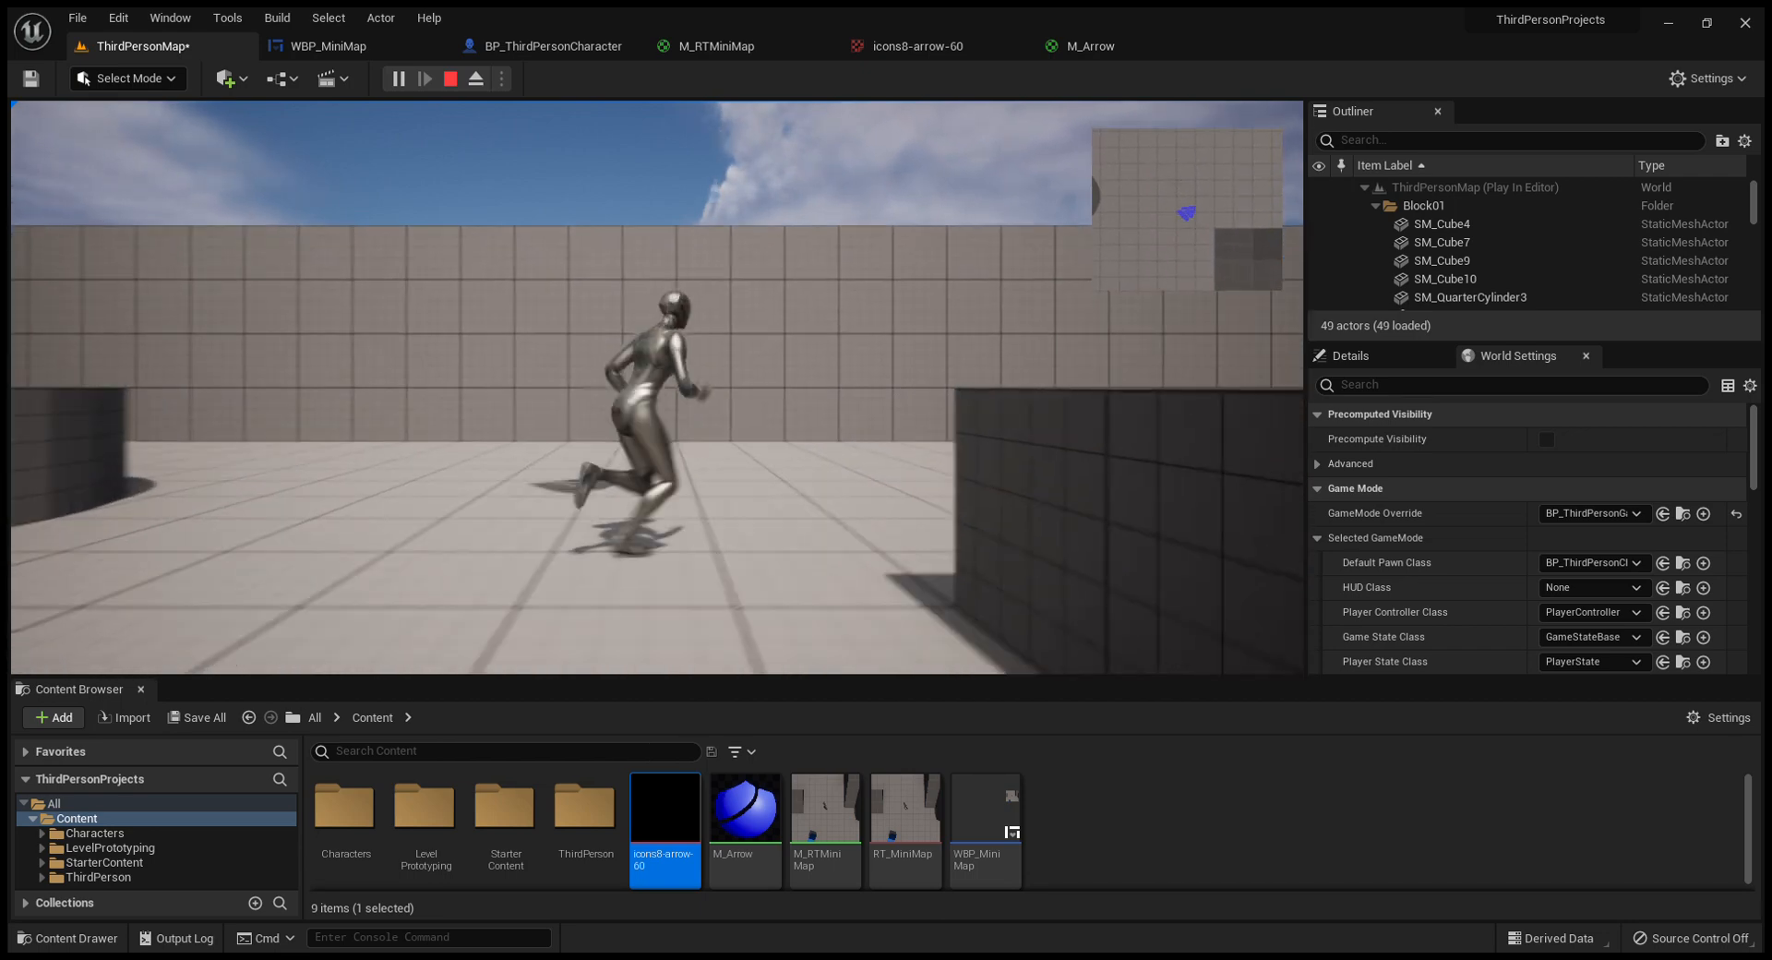
pyautogui.press('s')
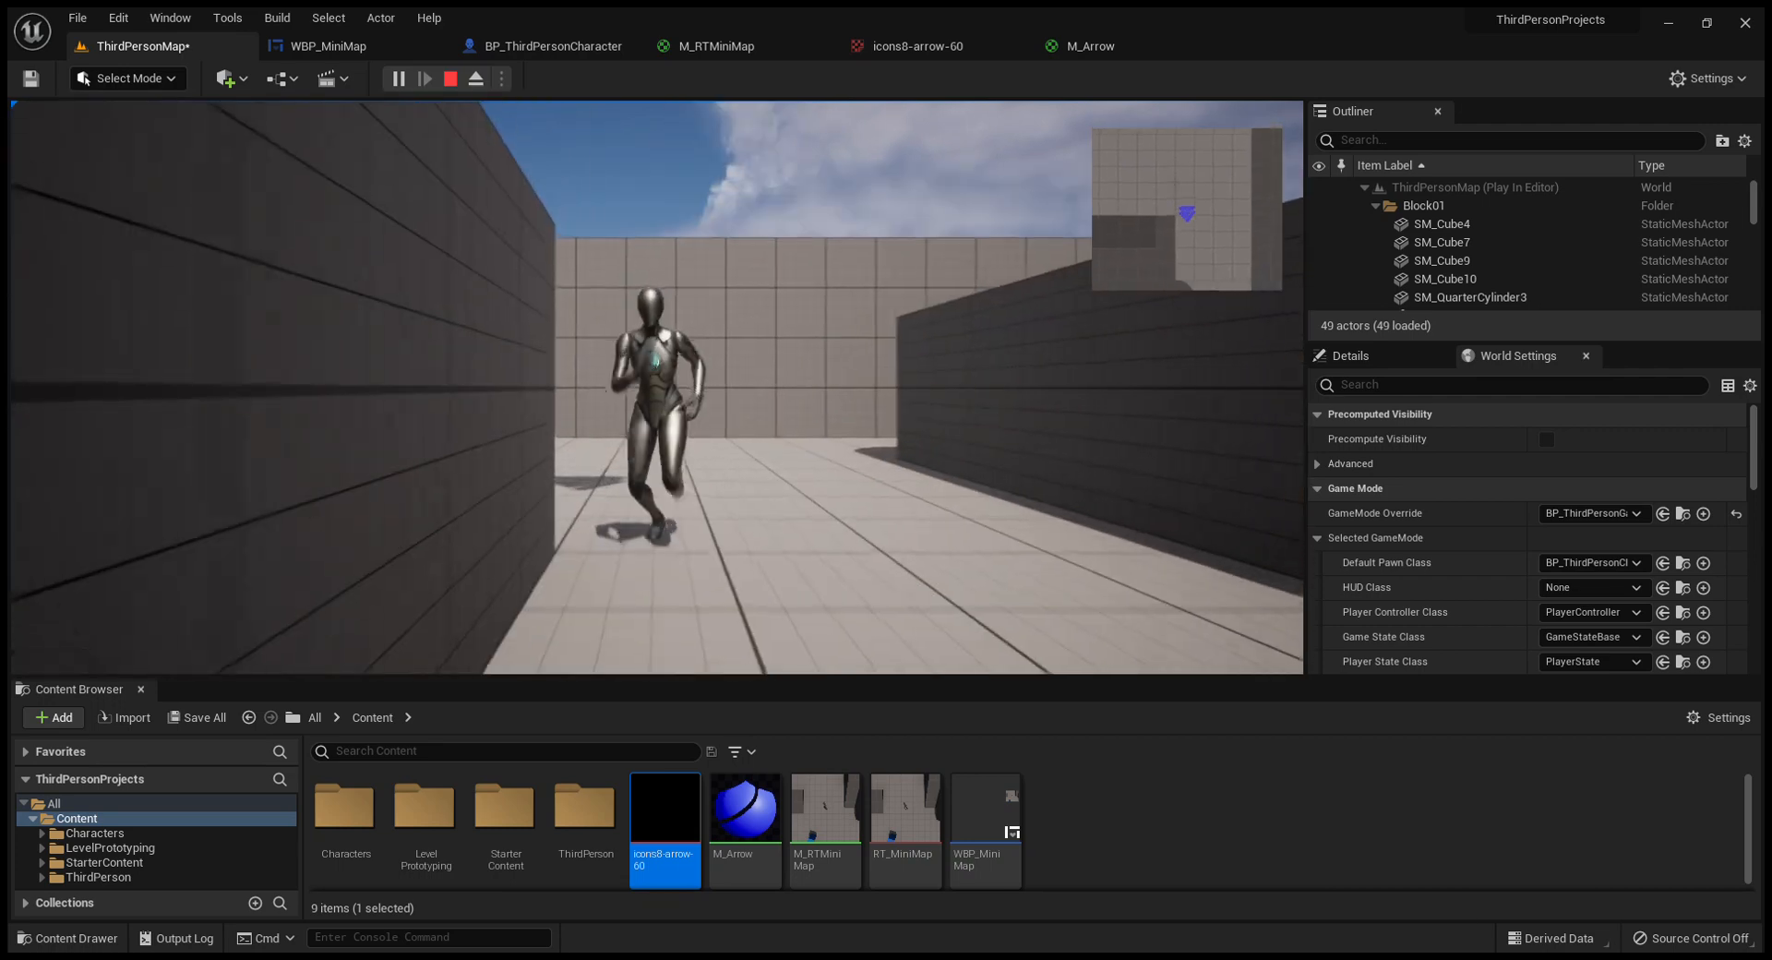
pyautogui.press('a')
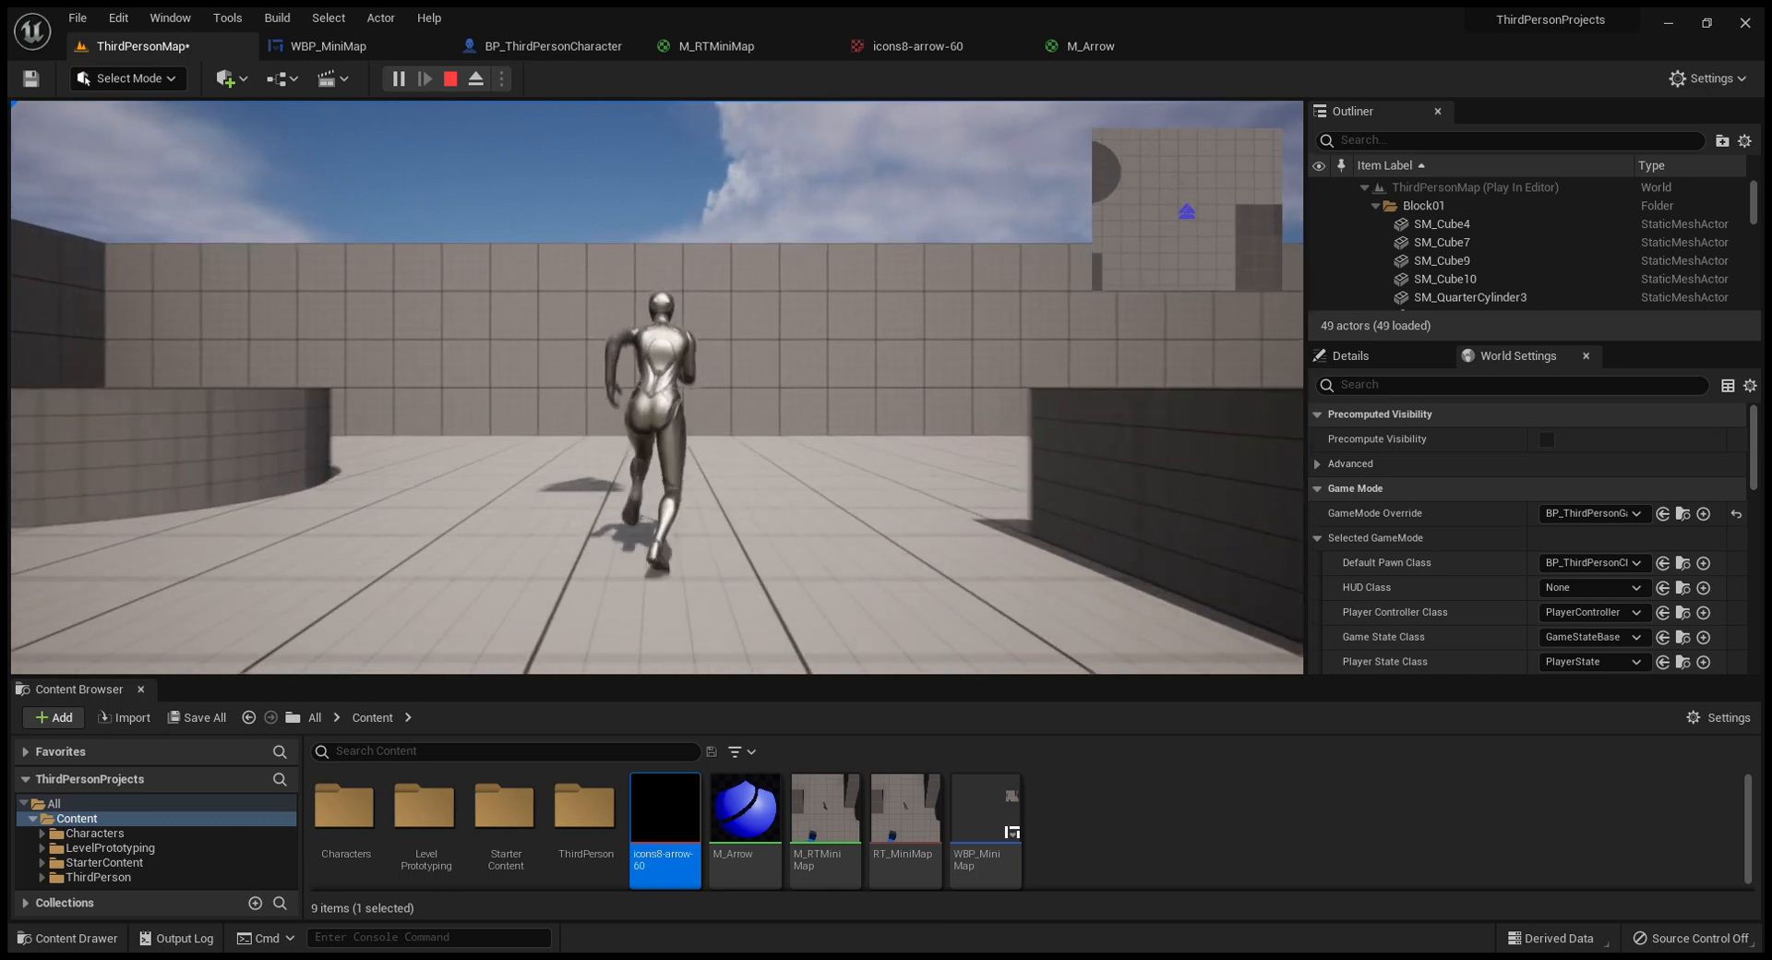
pyautogui.press('w')
pyautogui.press('d')
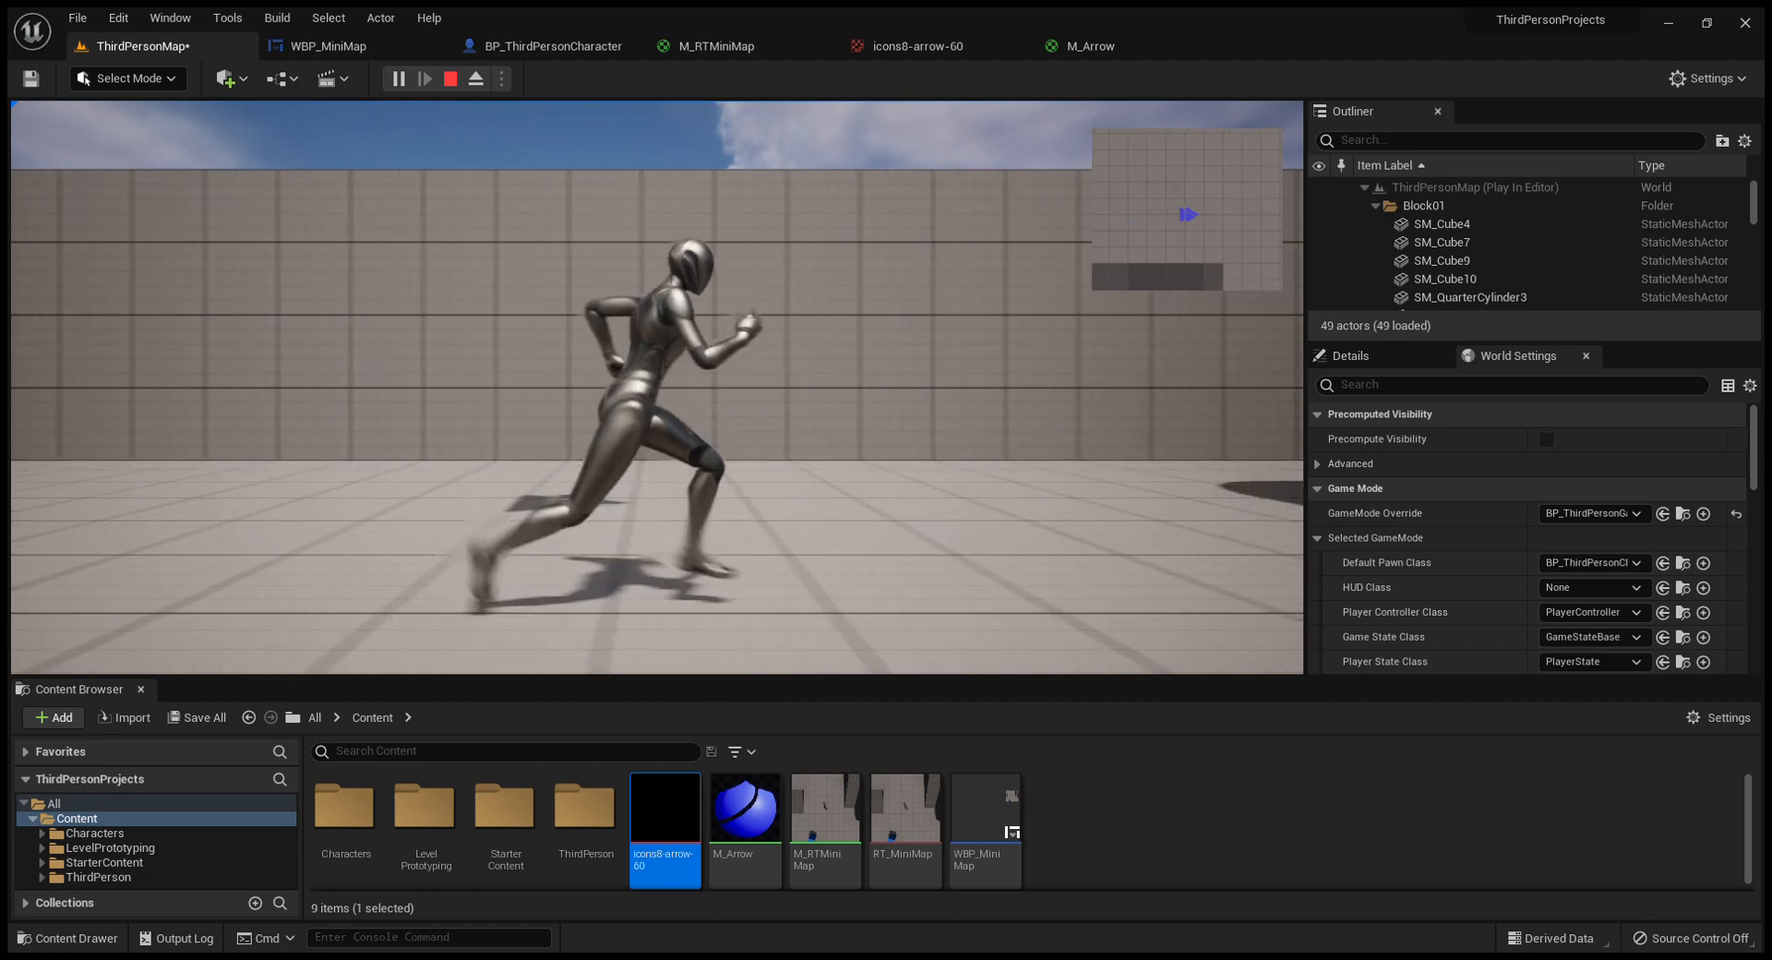
pyautogui.press('s')
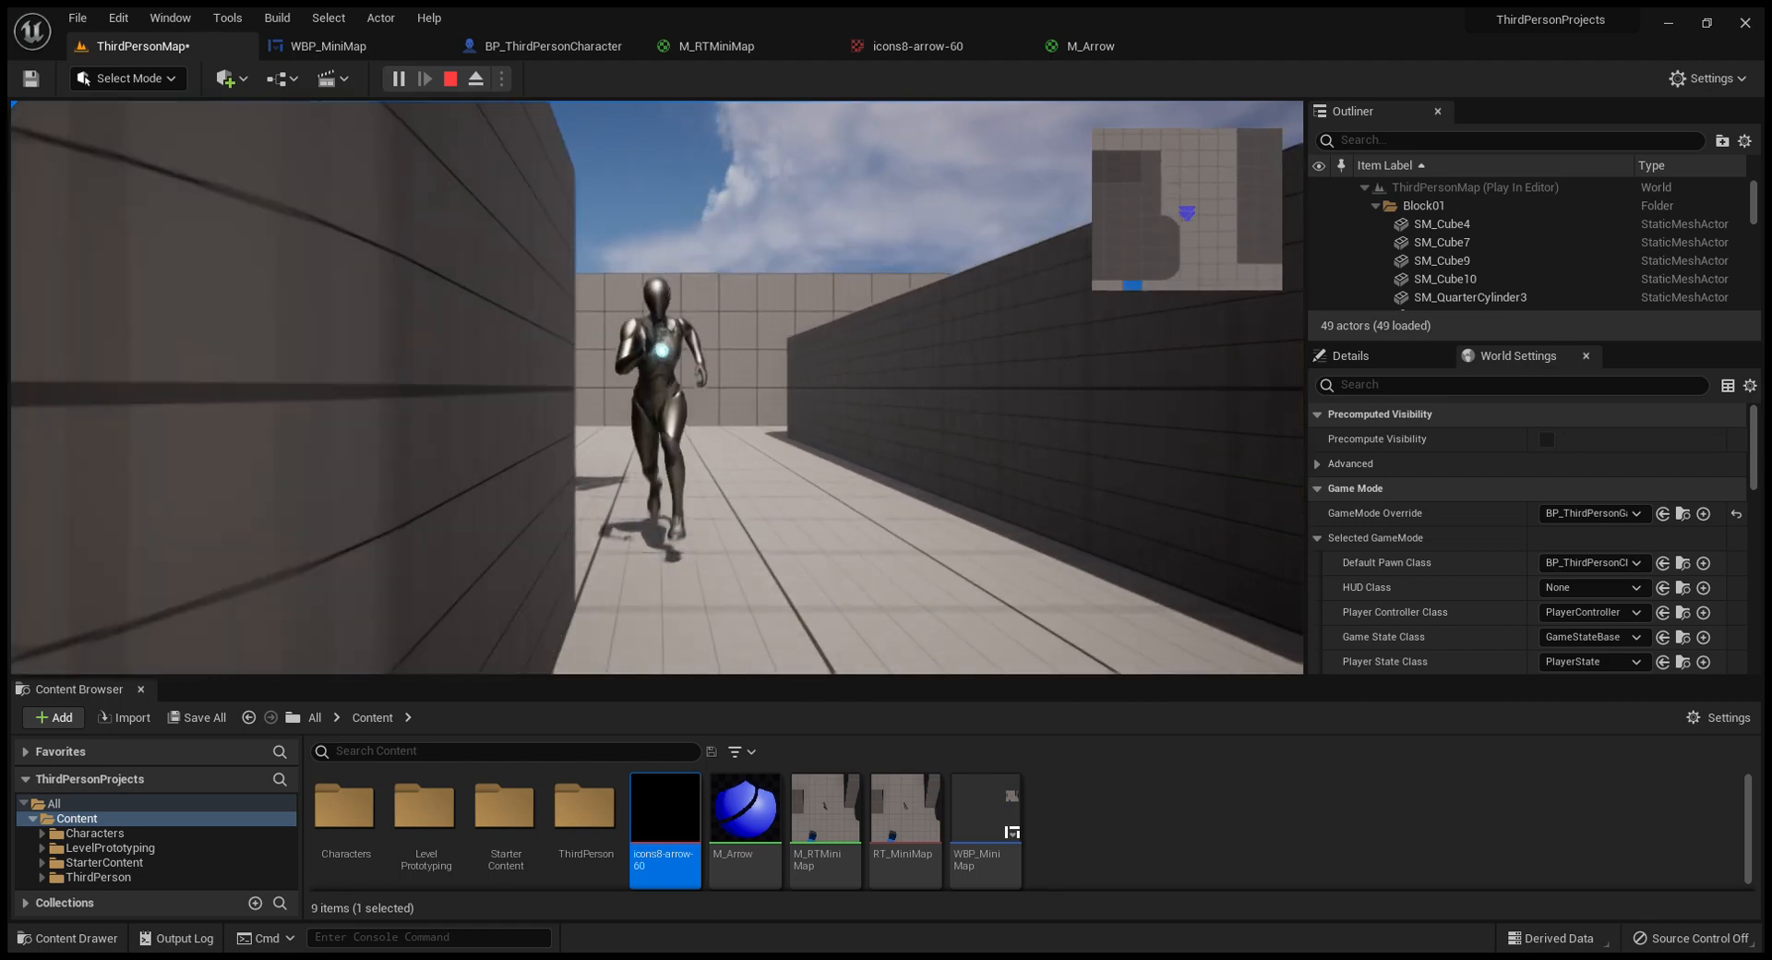
pyautogui.press('d')
pyautogui.press('s')
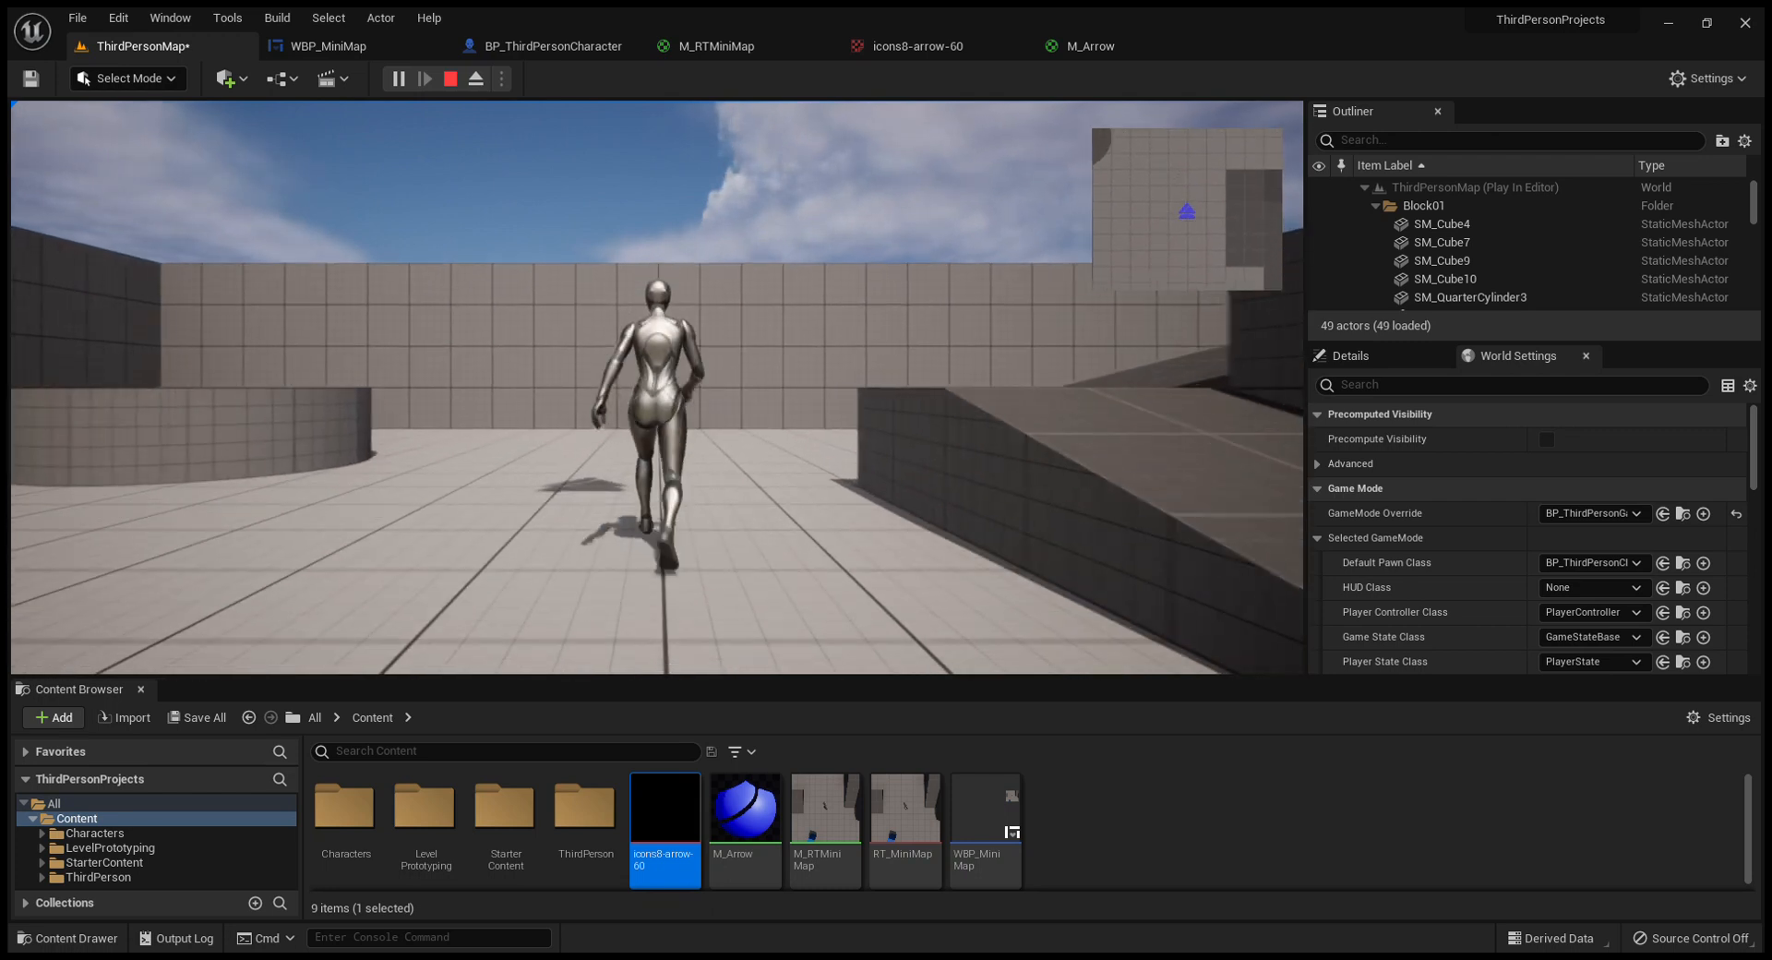
pyautogui.press('w')
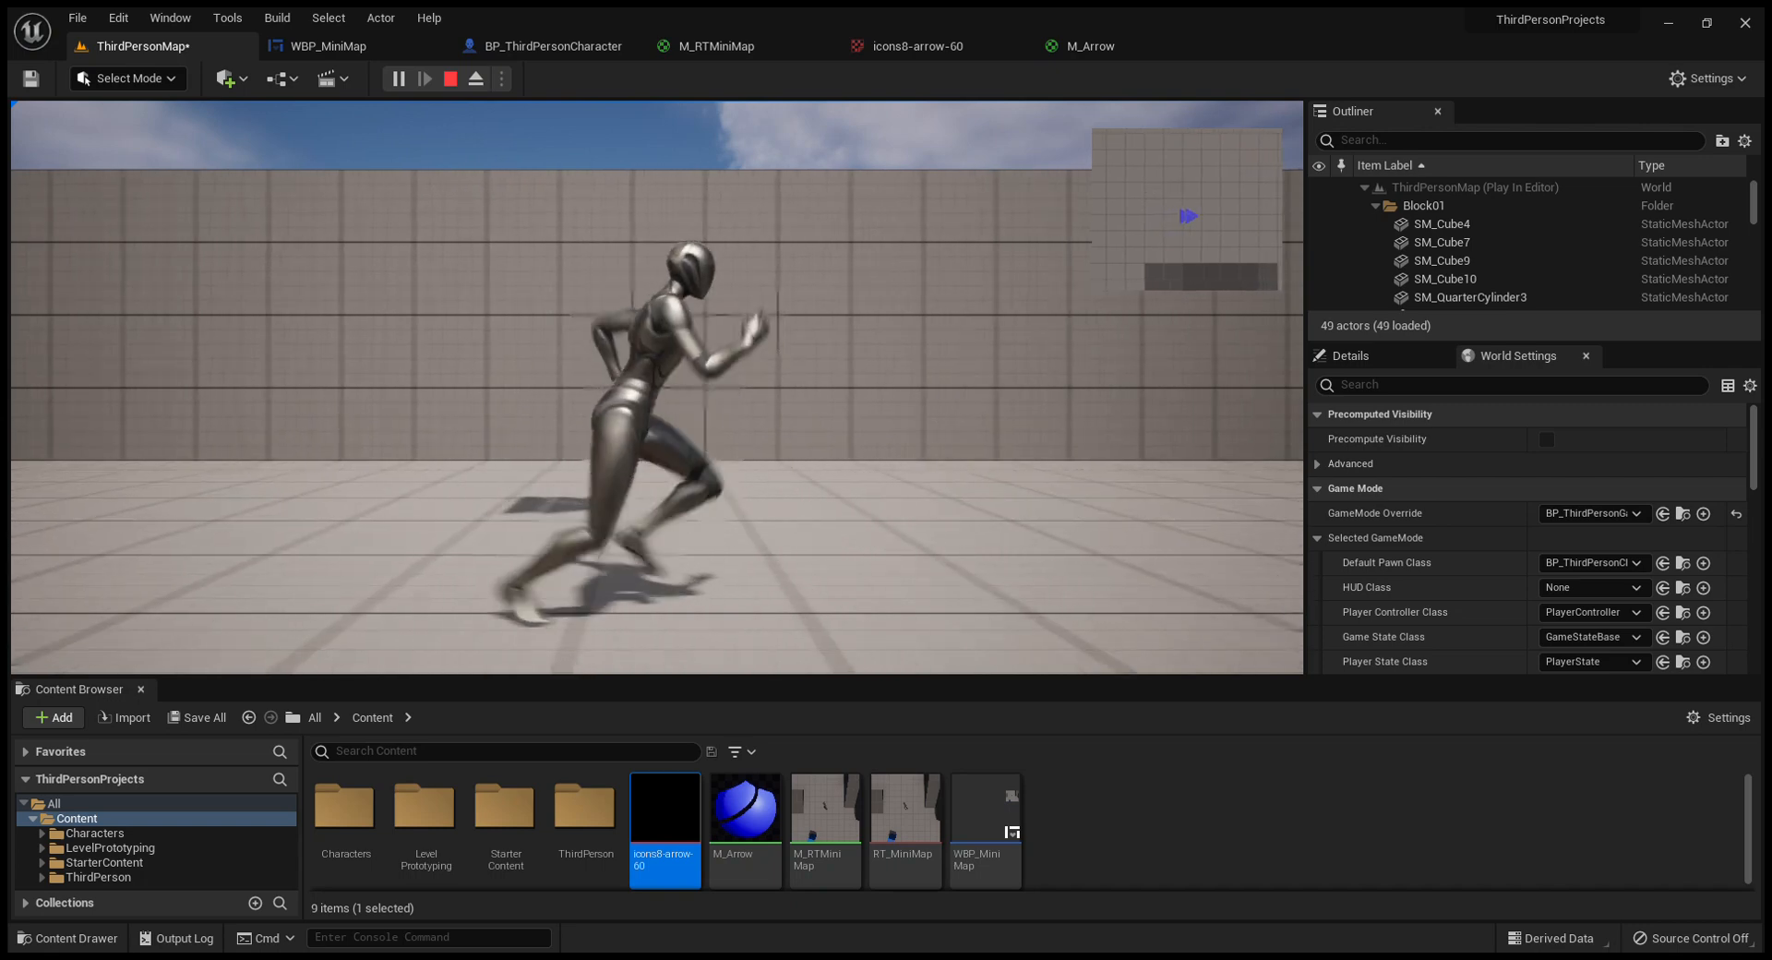
pyautogui.press('s')
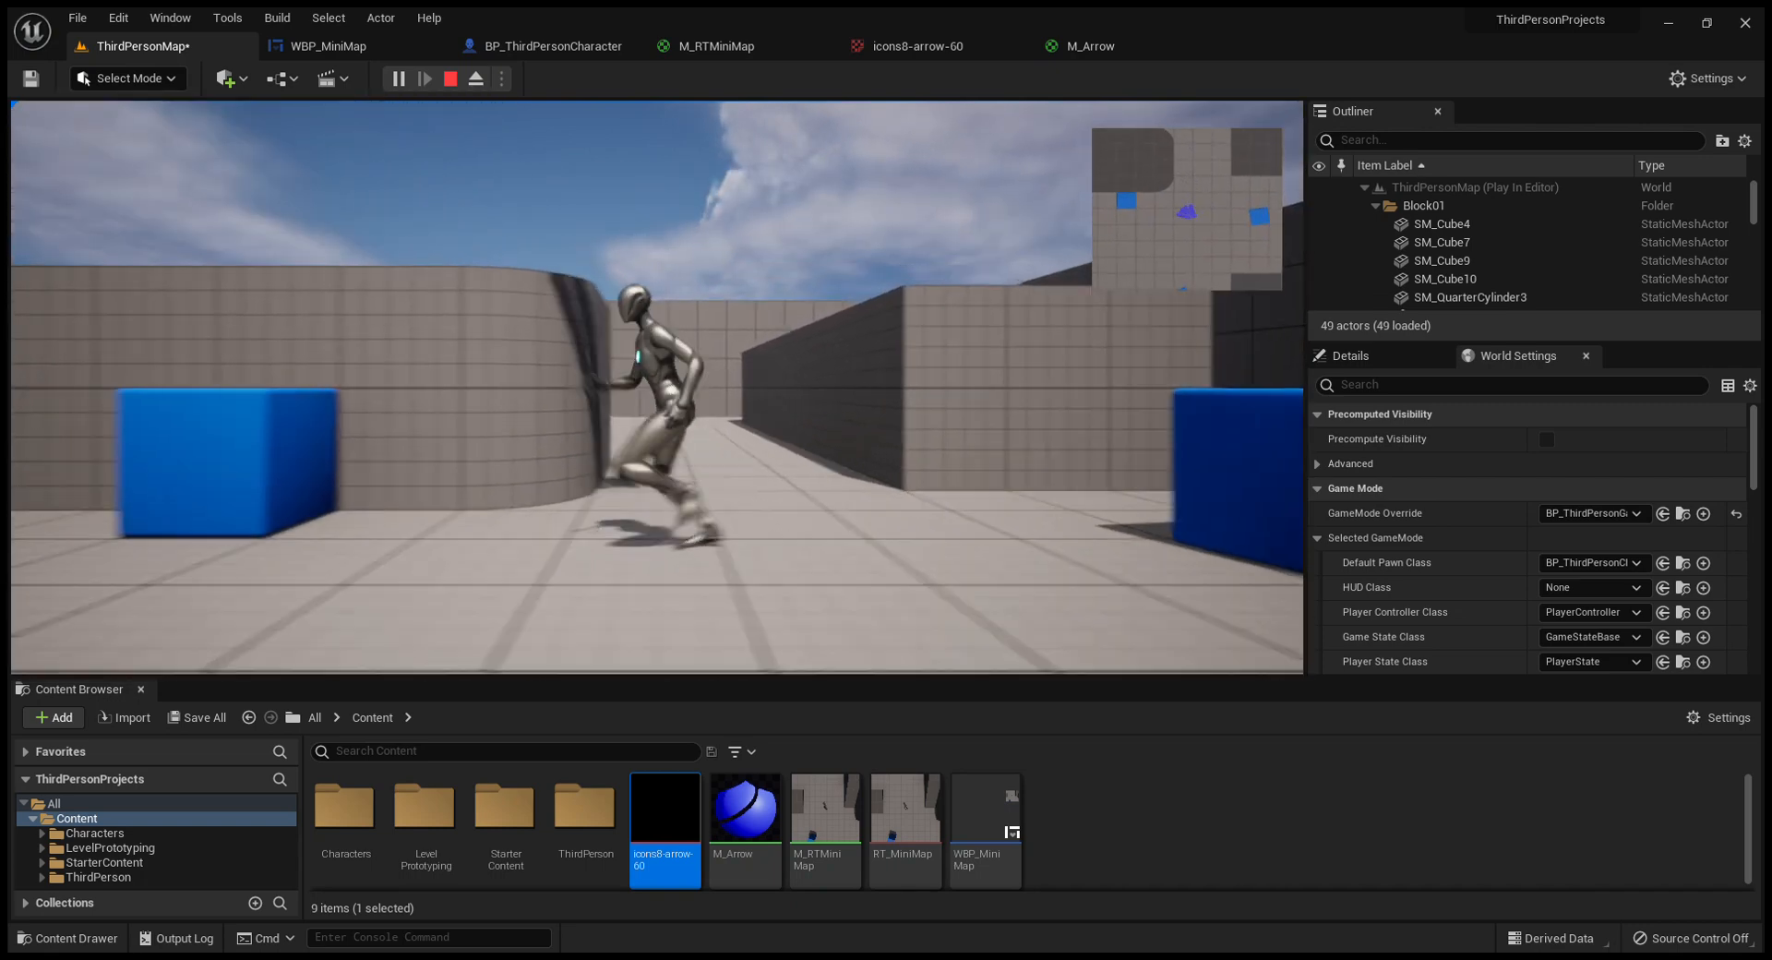
pyautogui.press('a')
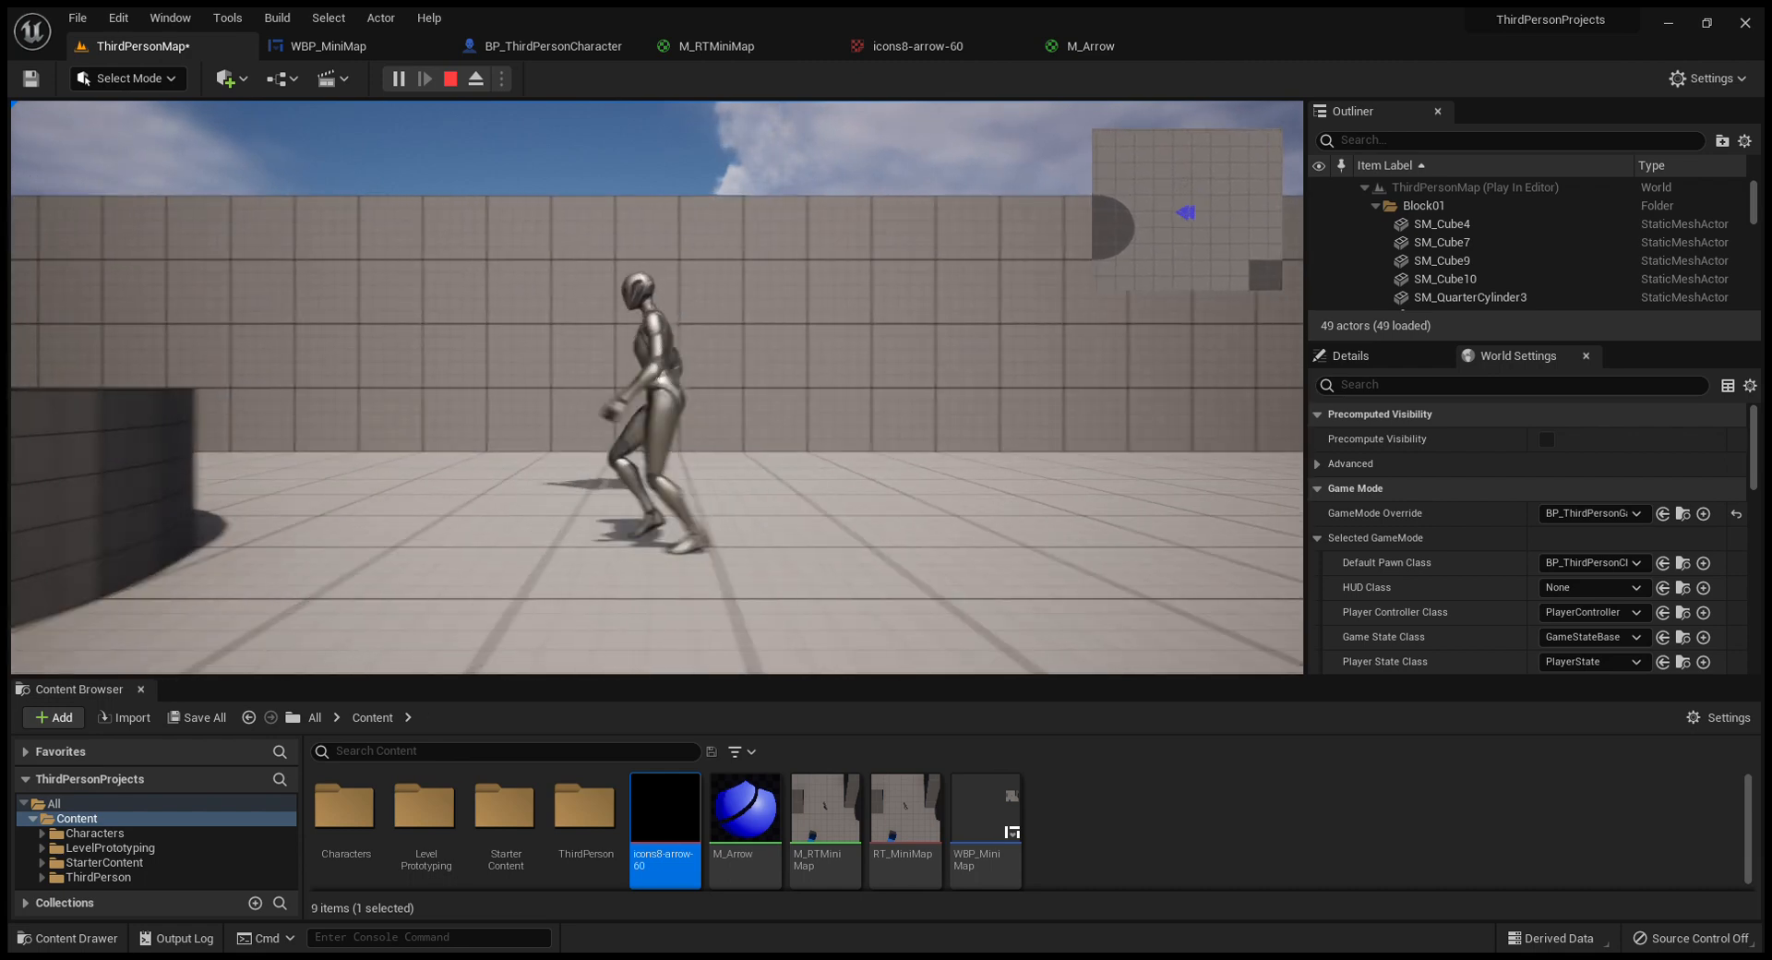
pyautogui.press('a')
pyautogui.press('d')
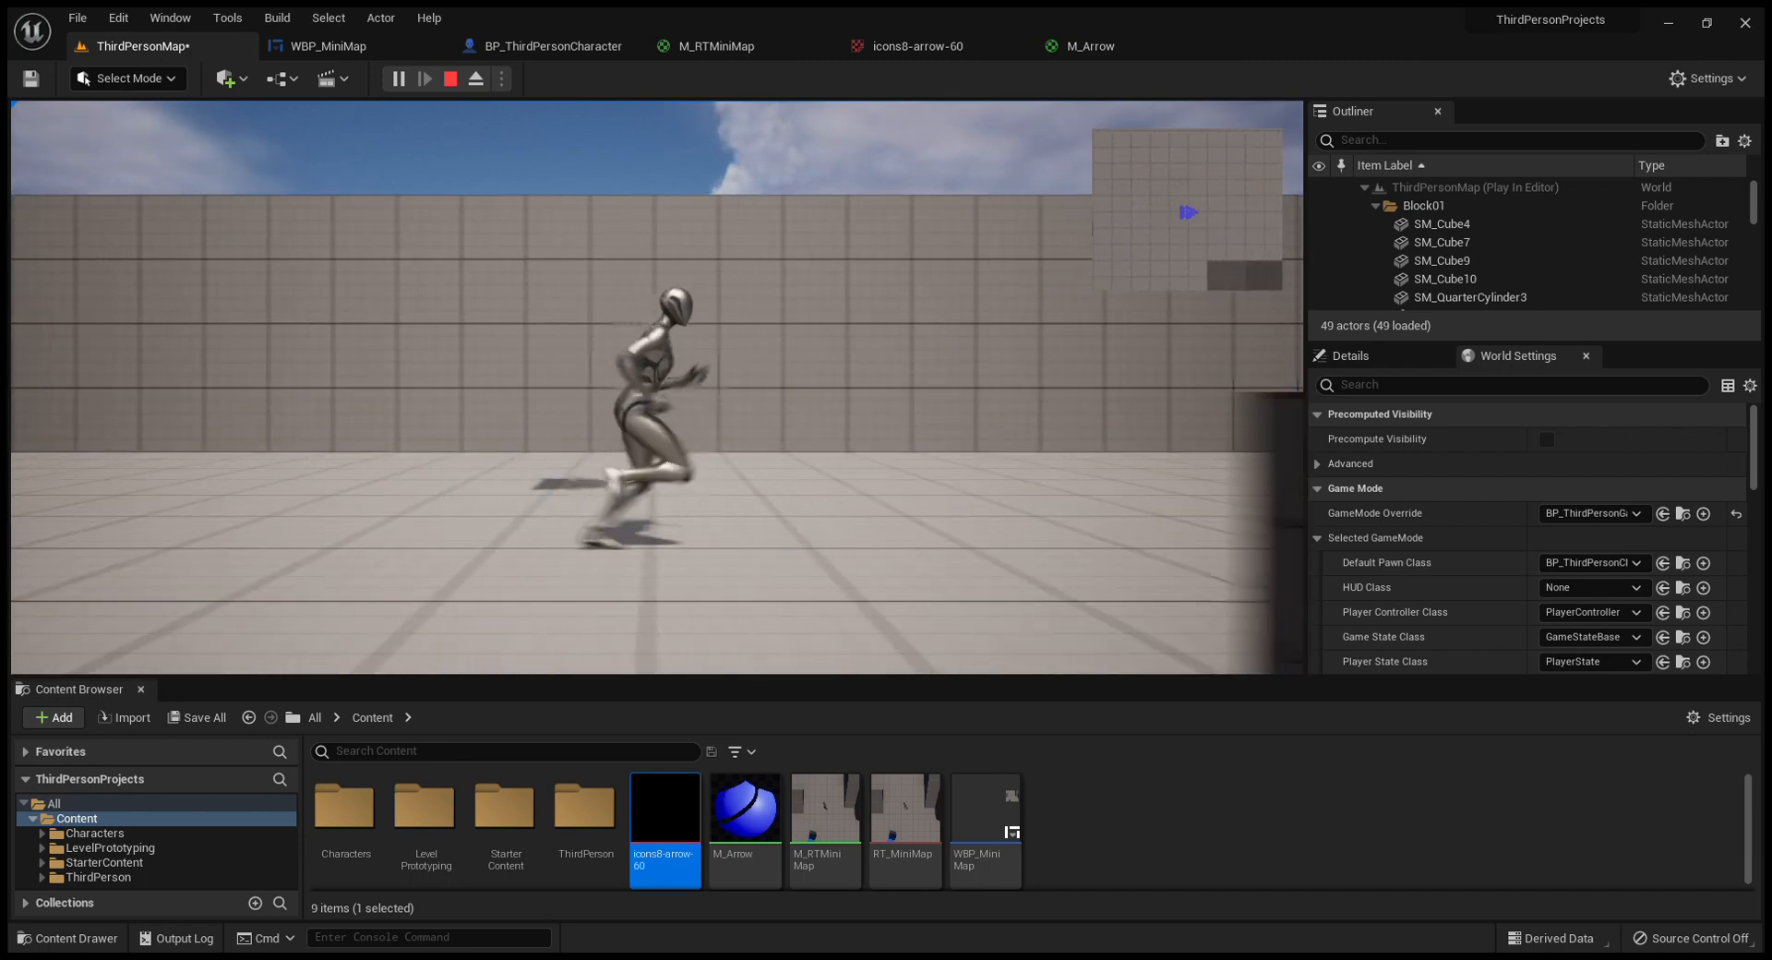
pyautogui.press('s')
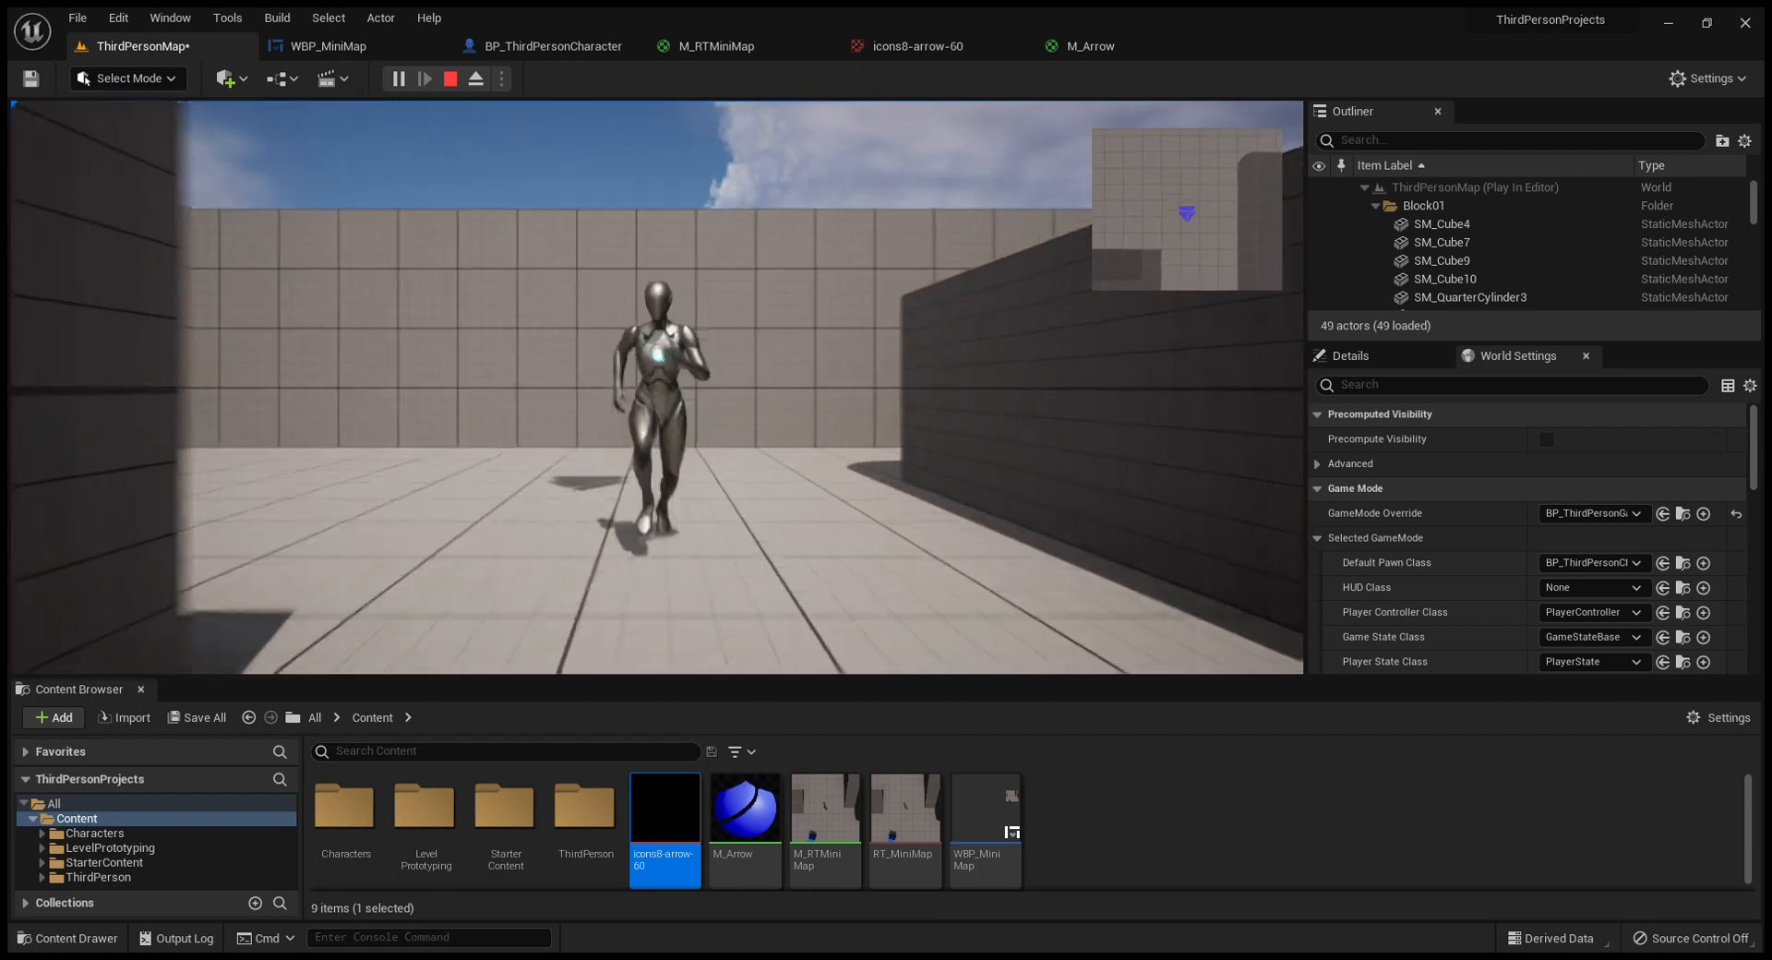
pyautogui.press('a')
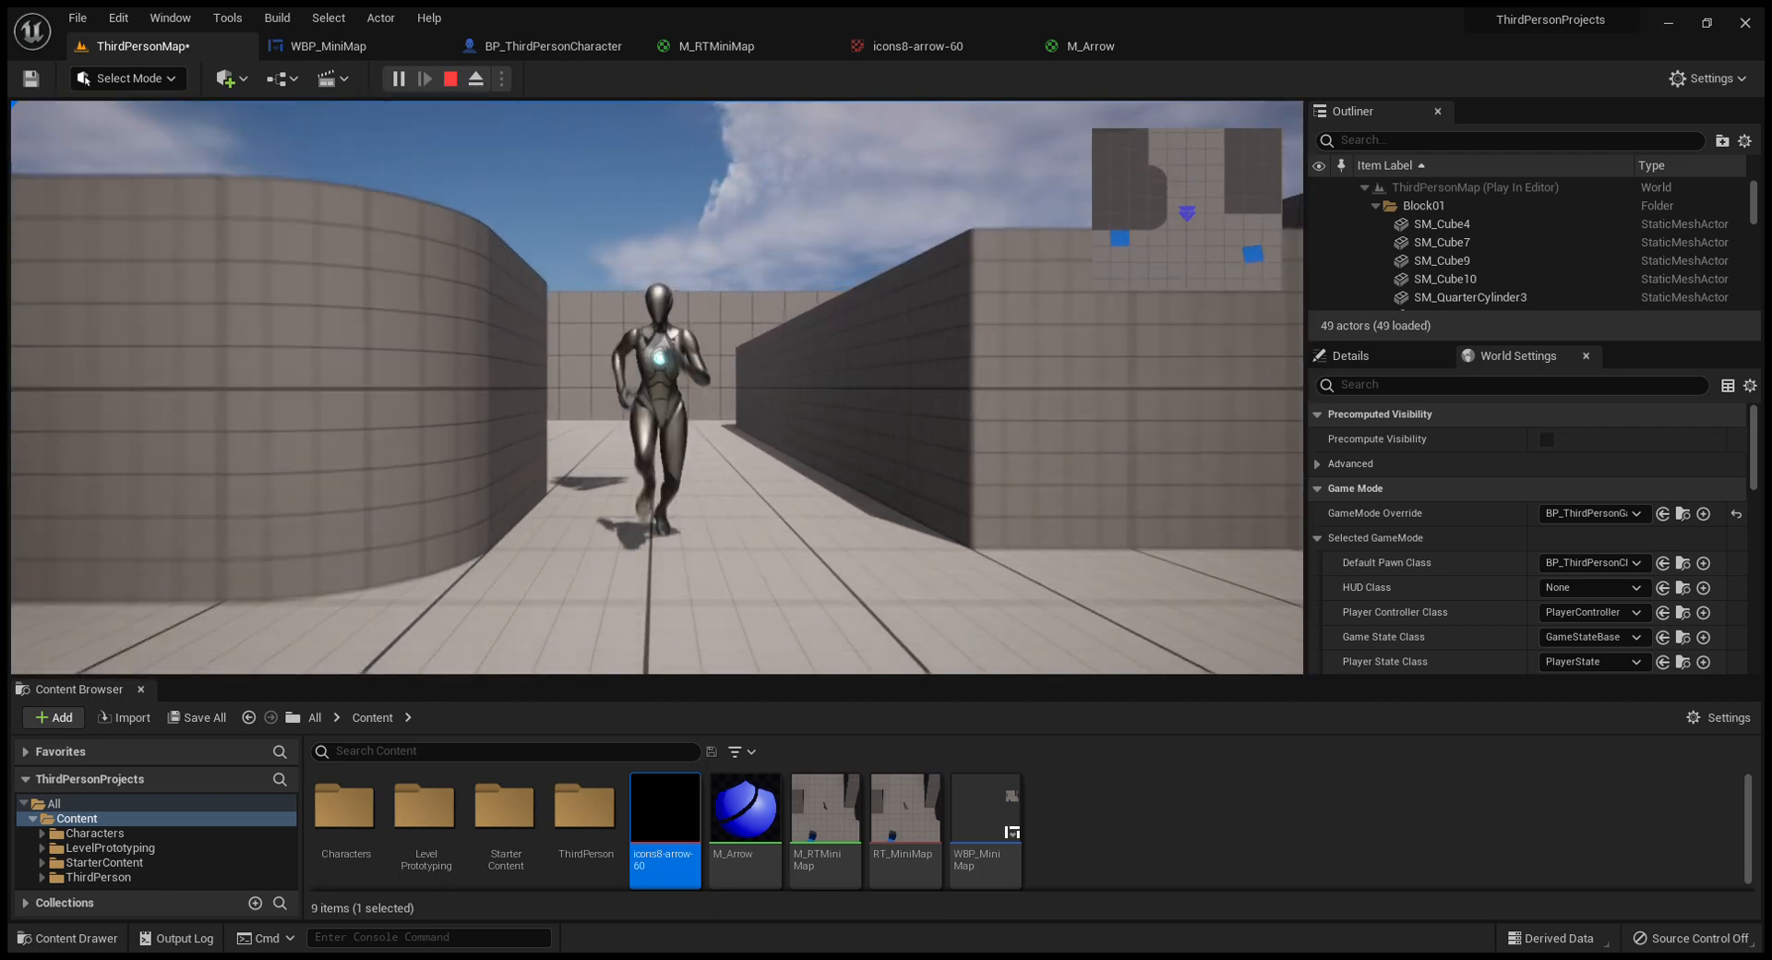
pyautogui.press('a')
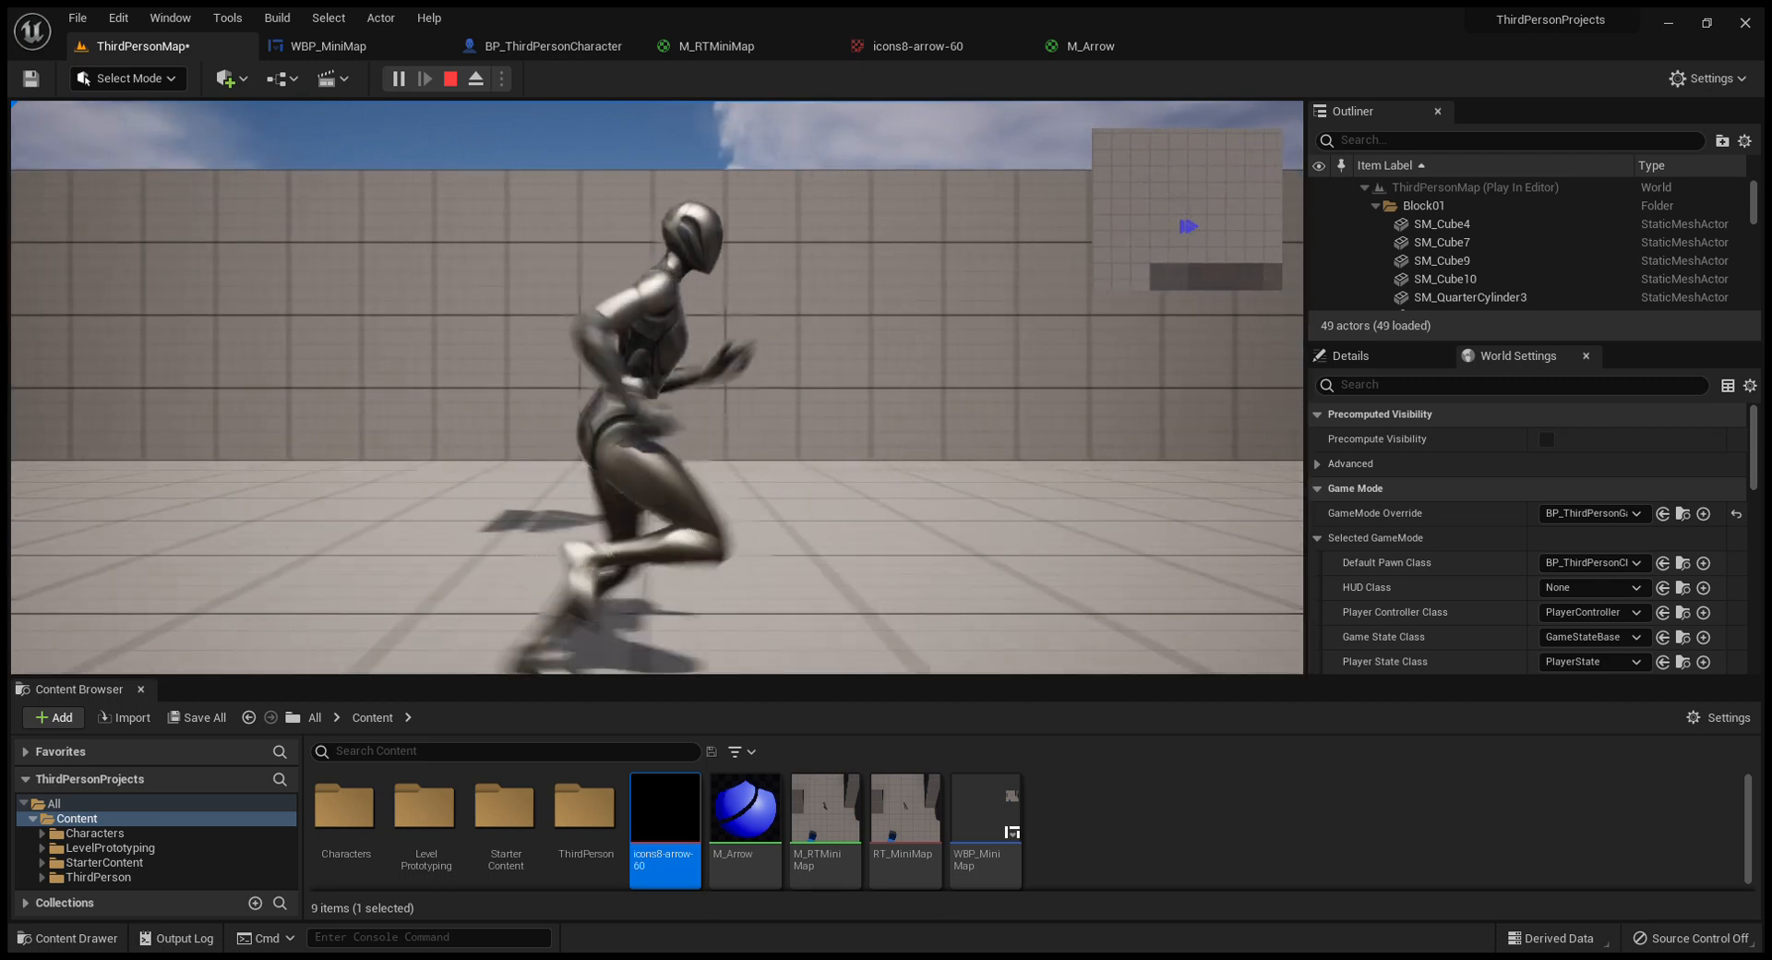
pyautogui.press('w')
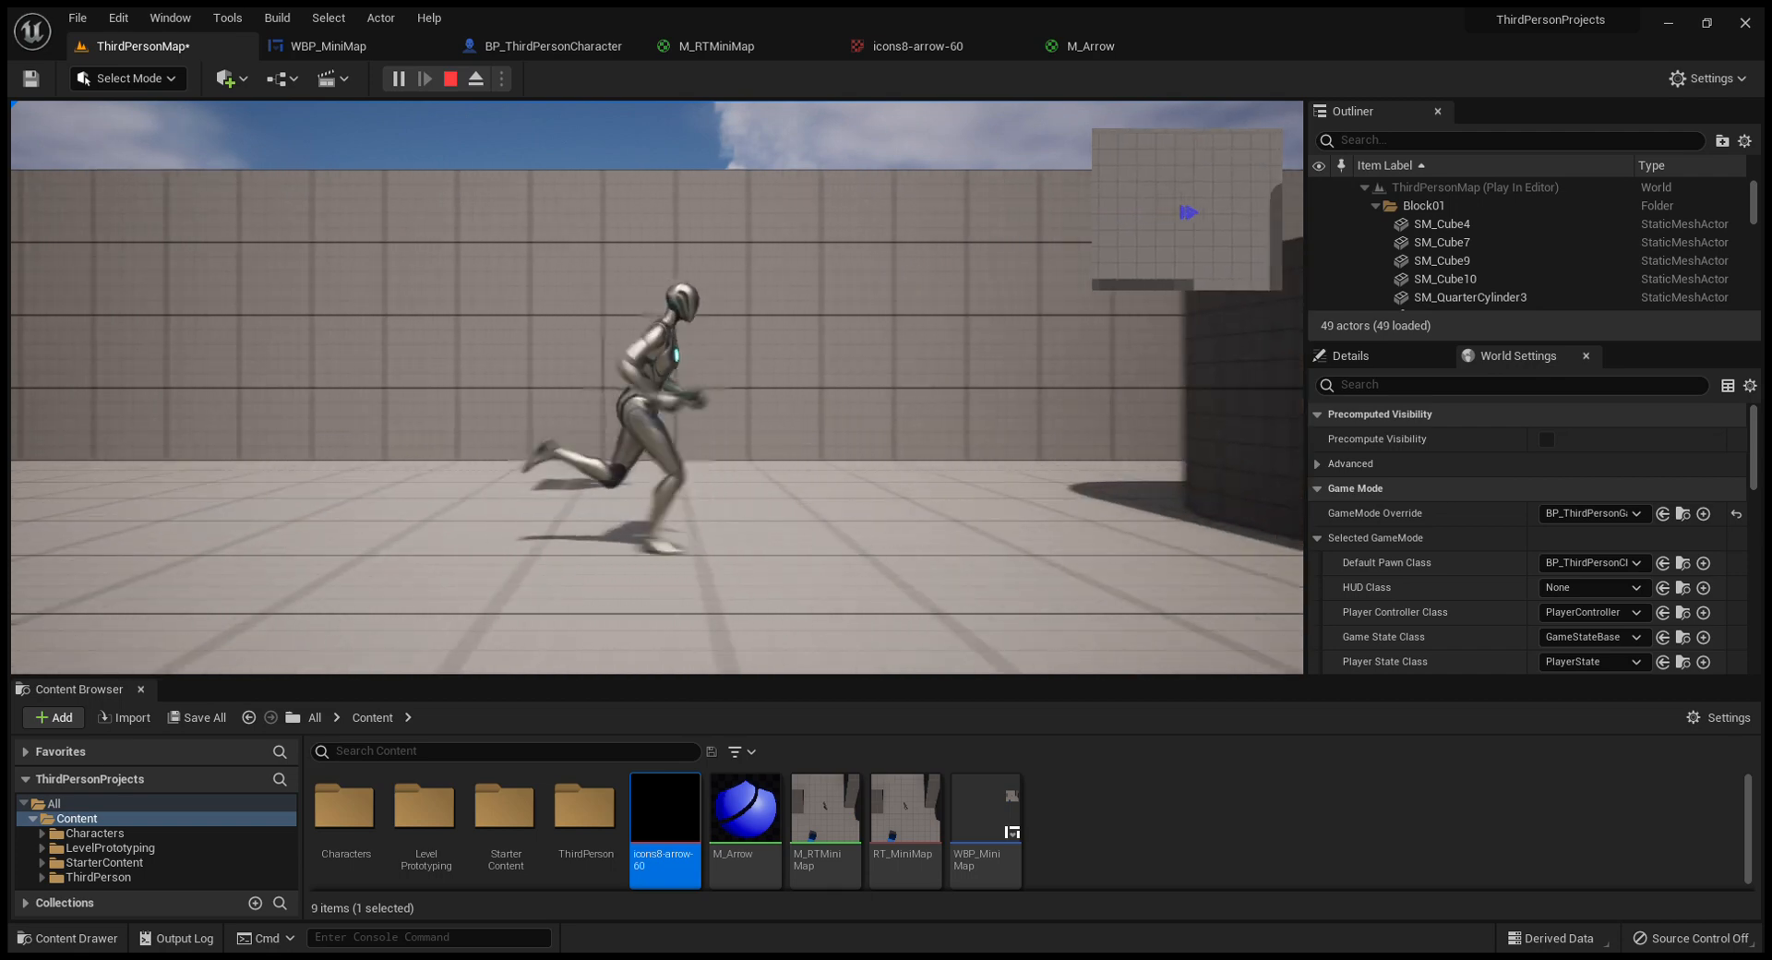
pyautogui.press('s')
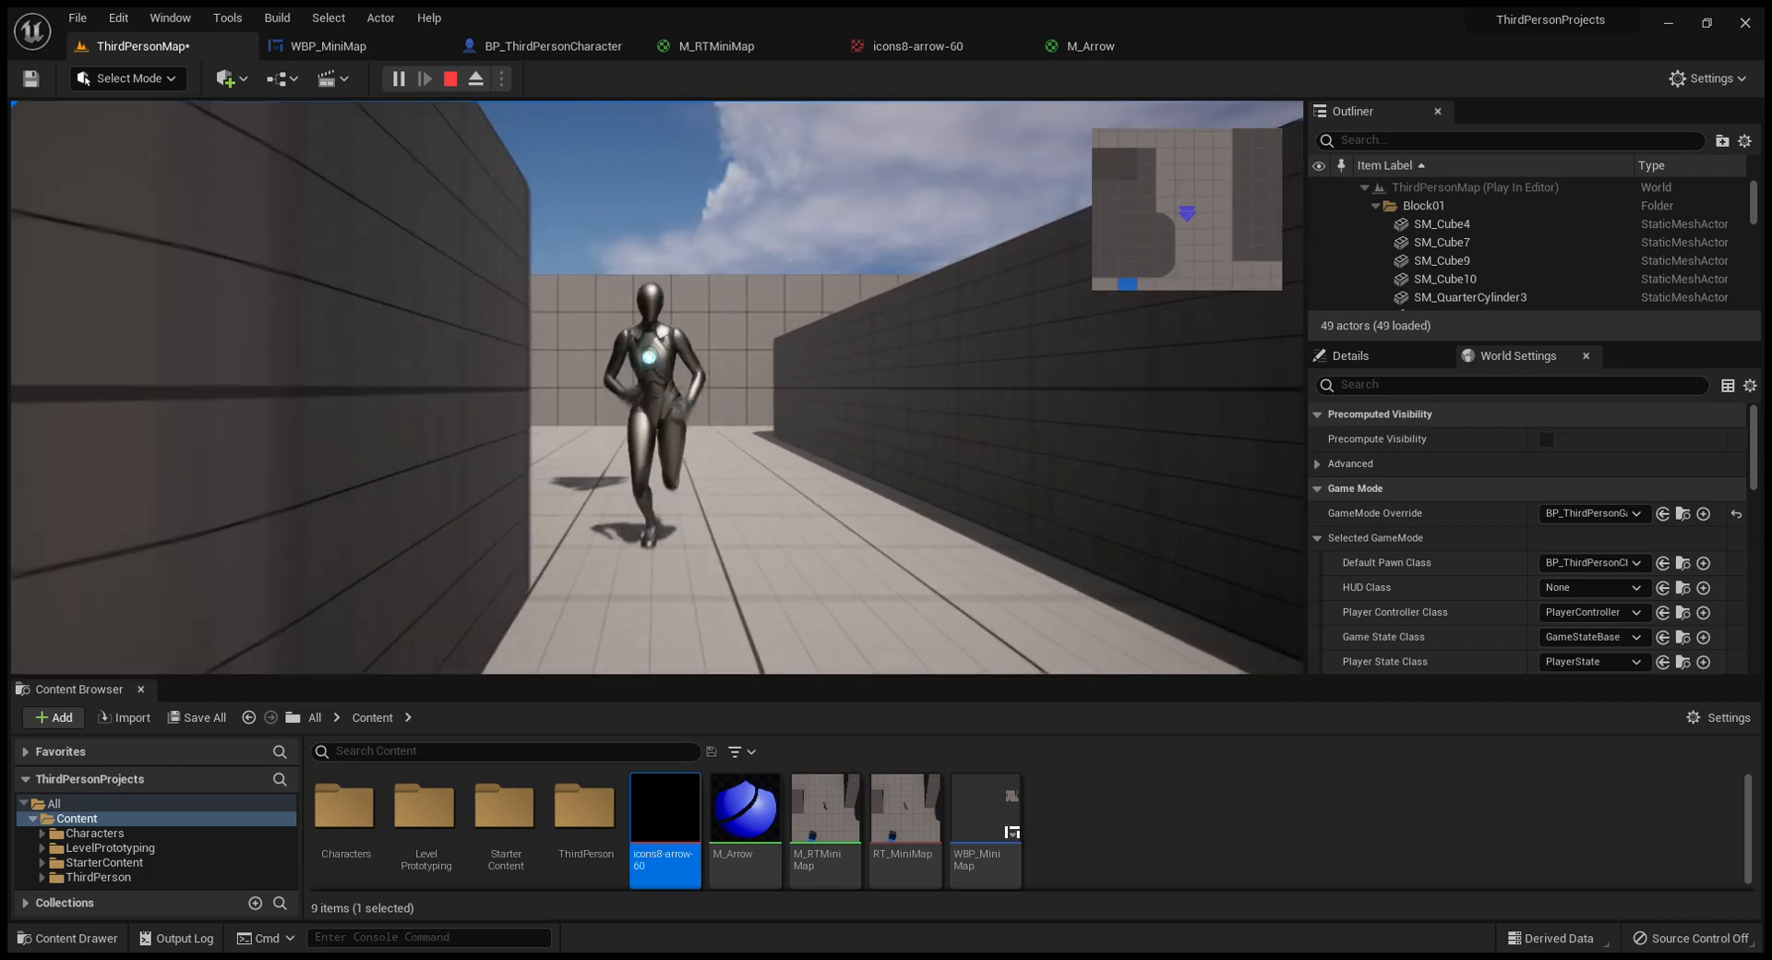
pyautogui.press('a')
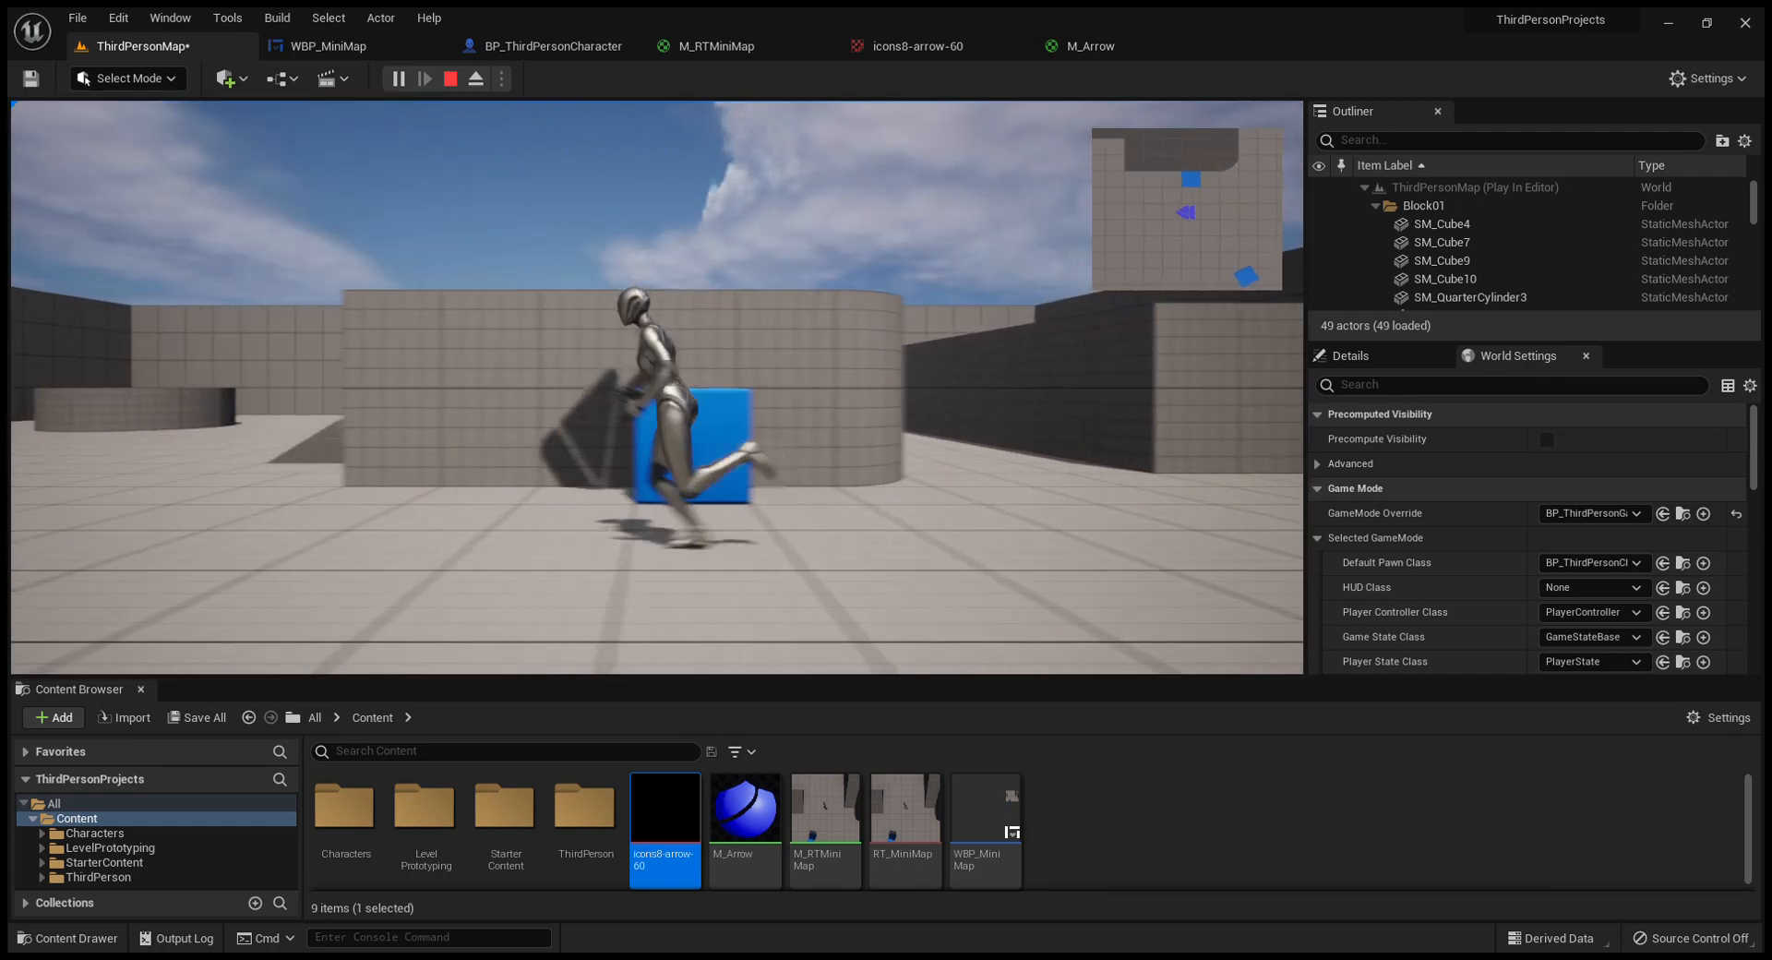
pyautogui.press('w')
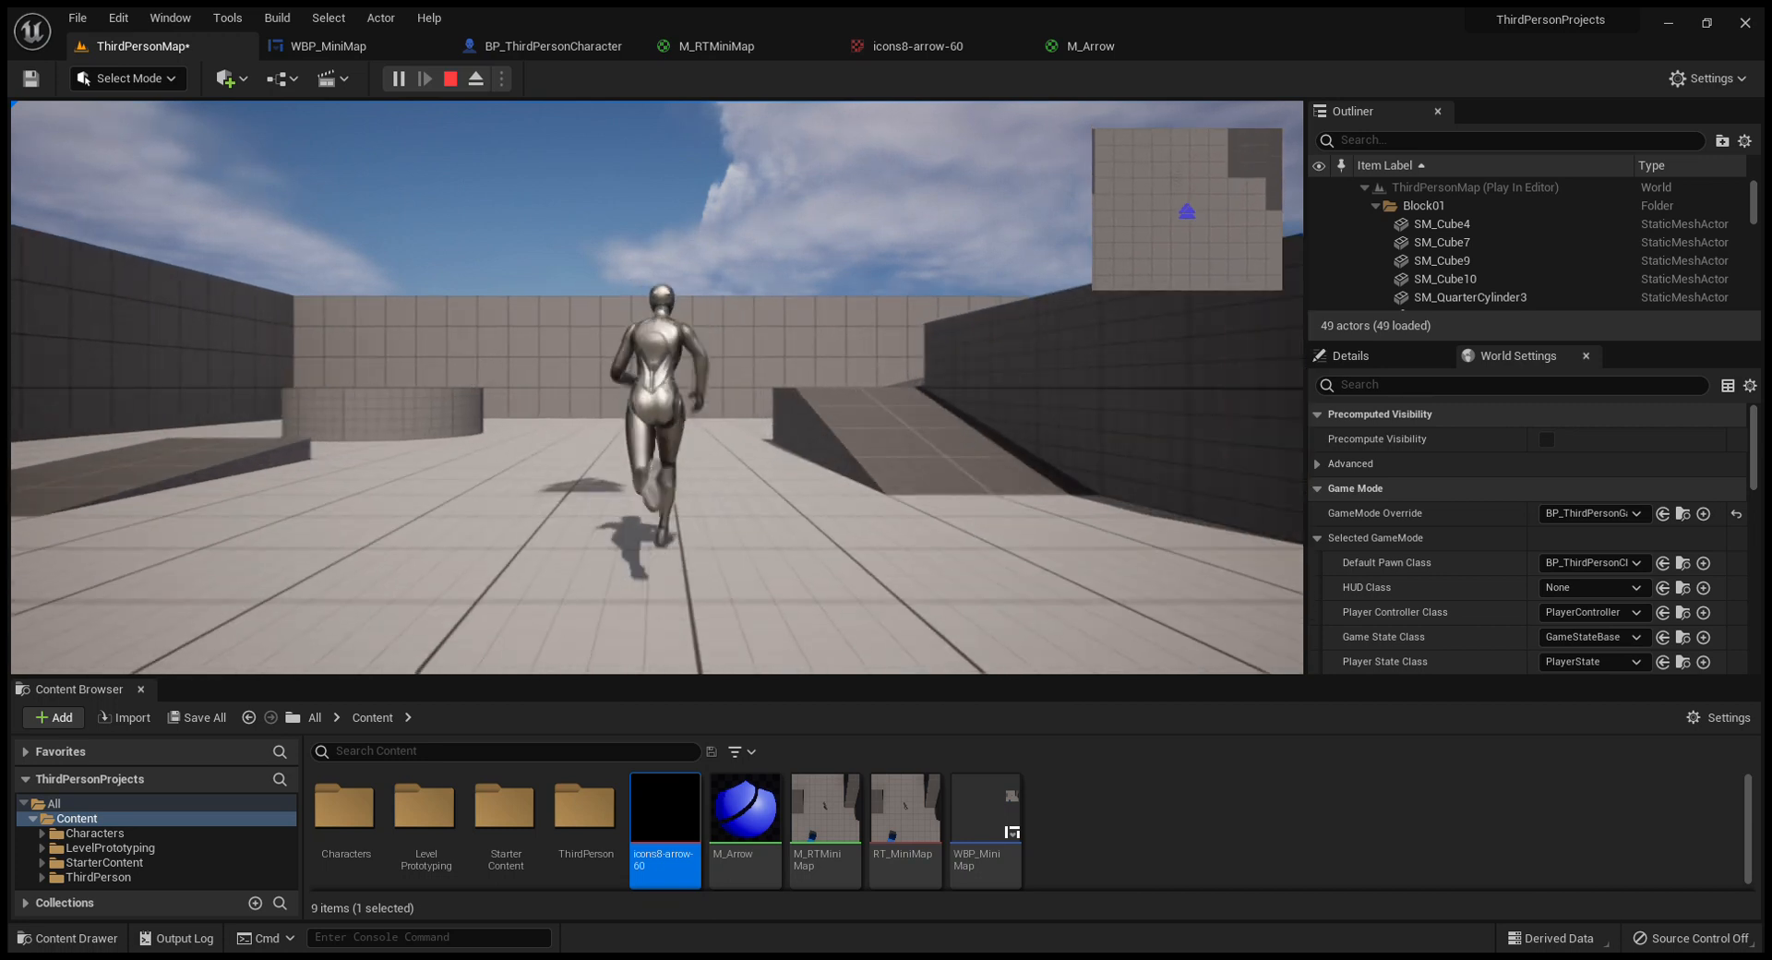
pyautogui.press('Escape')
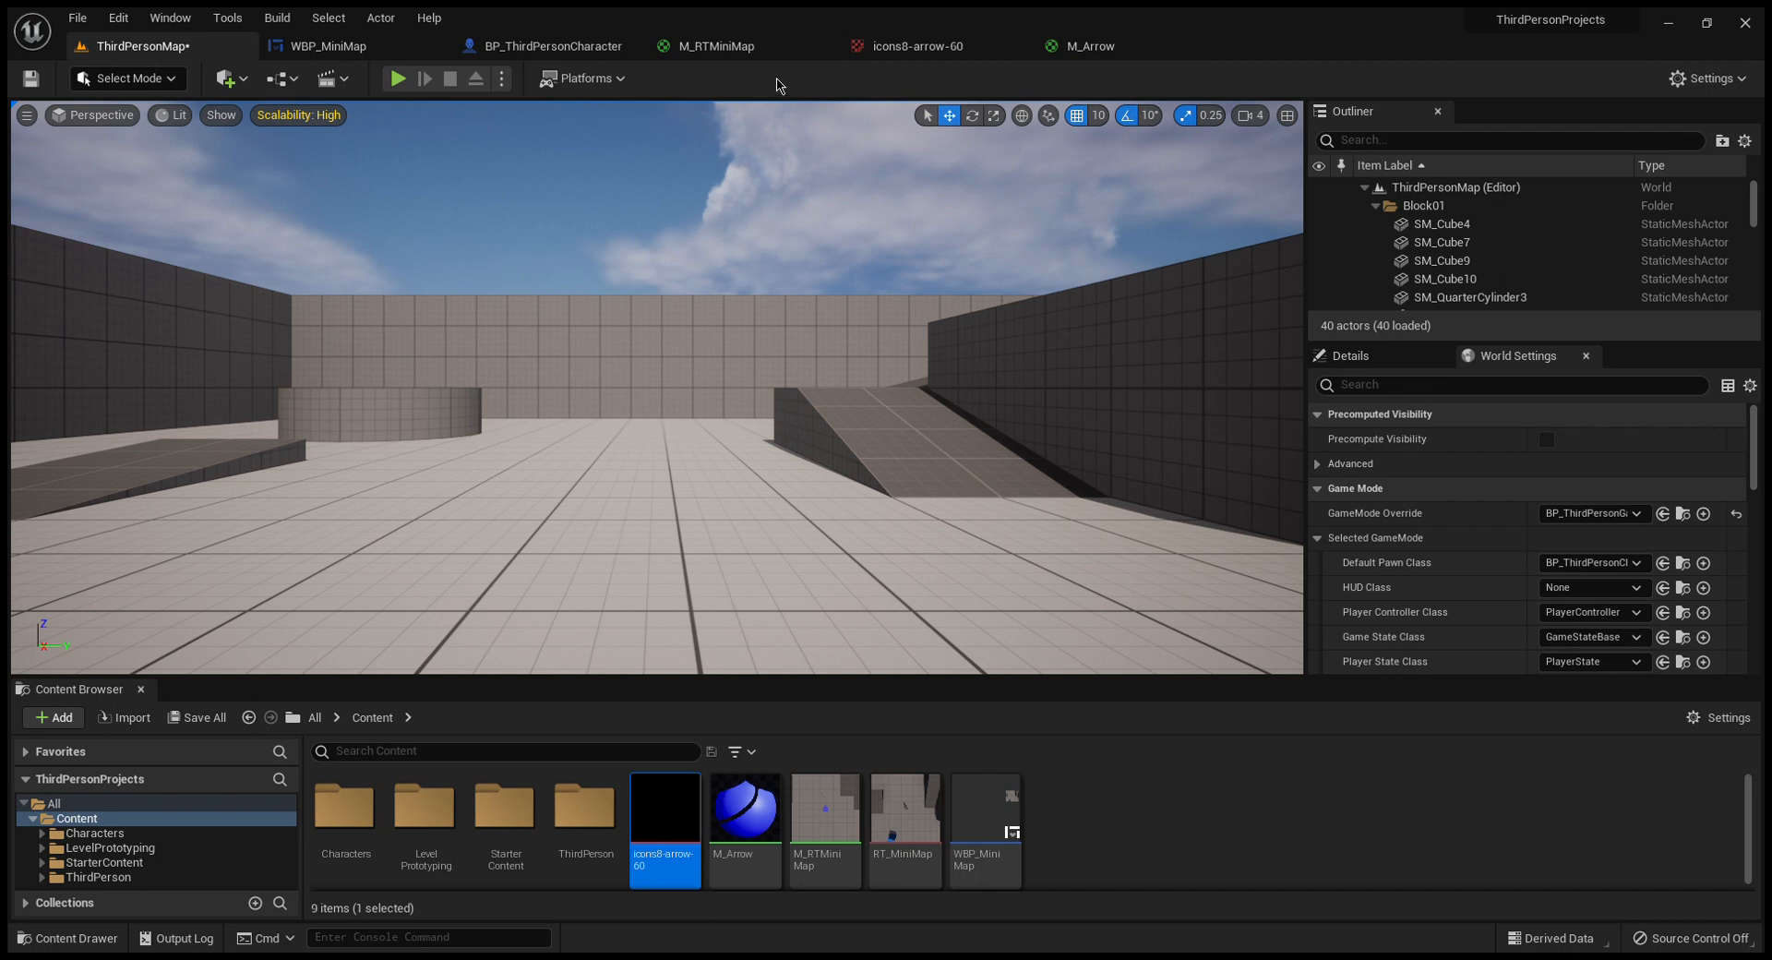
# - Review the icons8-arrow-60 texture, the M_Arrow material, and BP_ThirdPersonCharacter's Plane and SceneCaptureComponent2D settings, including the General Show Flags
pyautogui.click(923, 46)
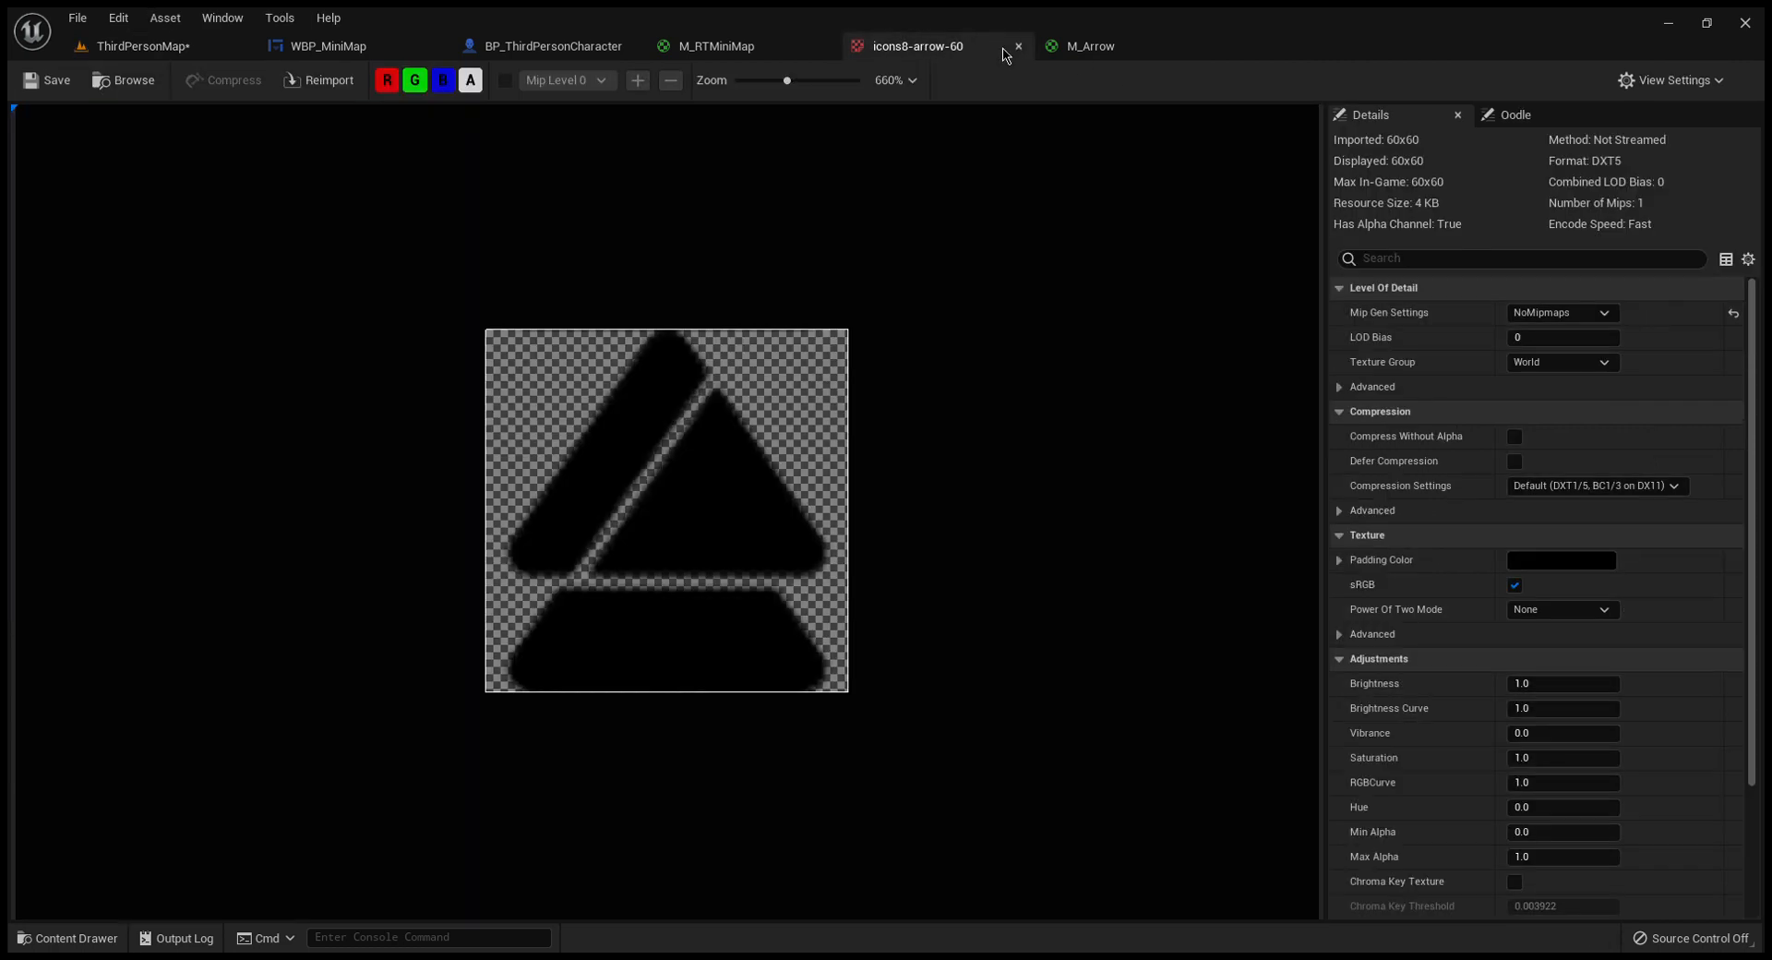
pyautogui.click(1077, 50)
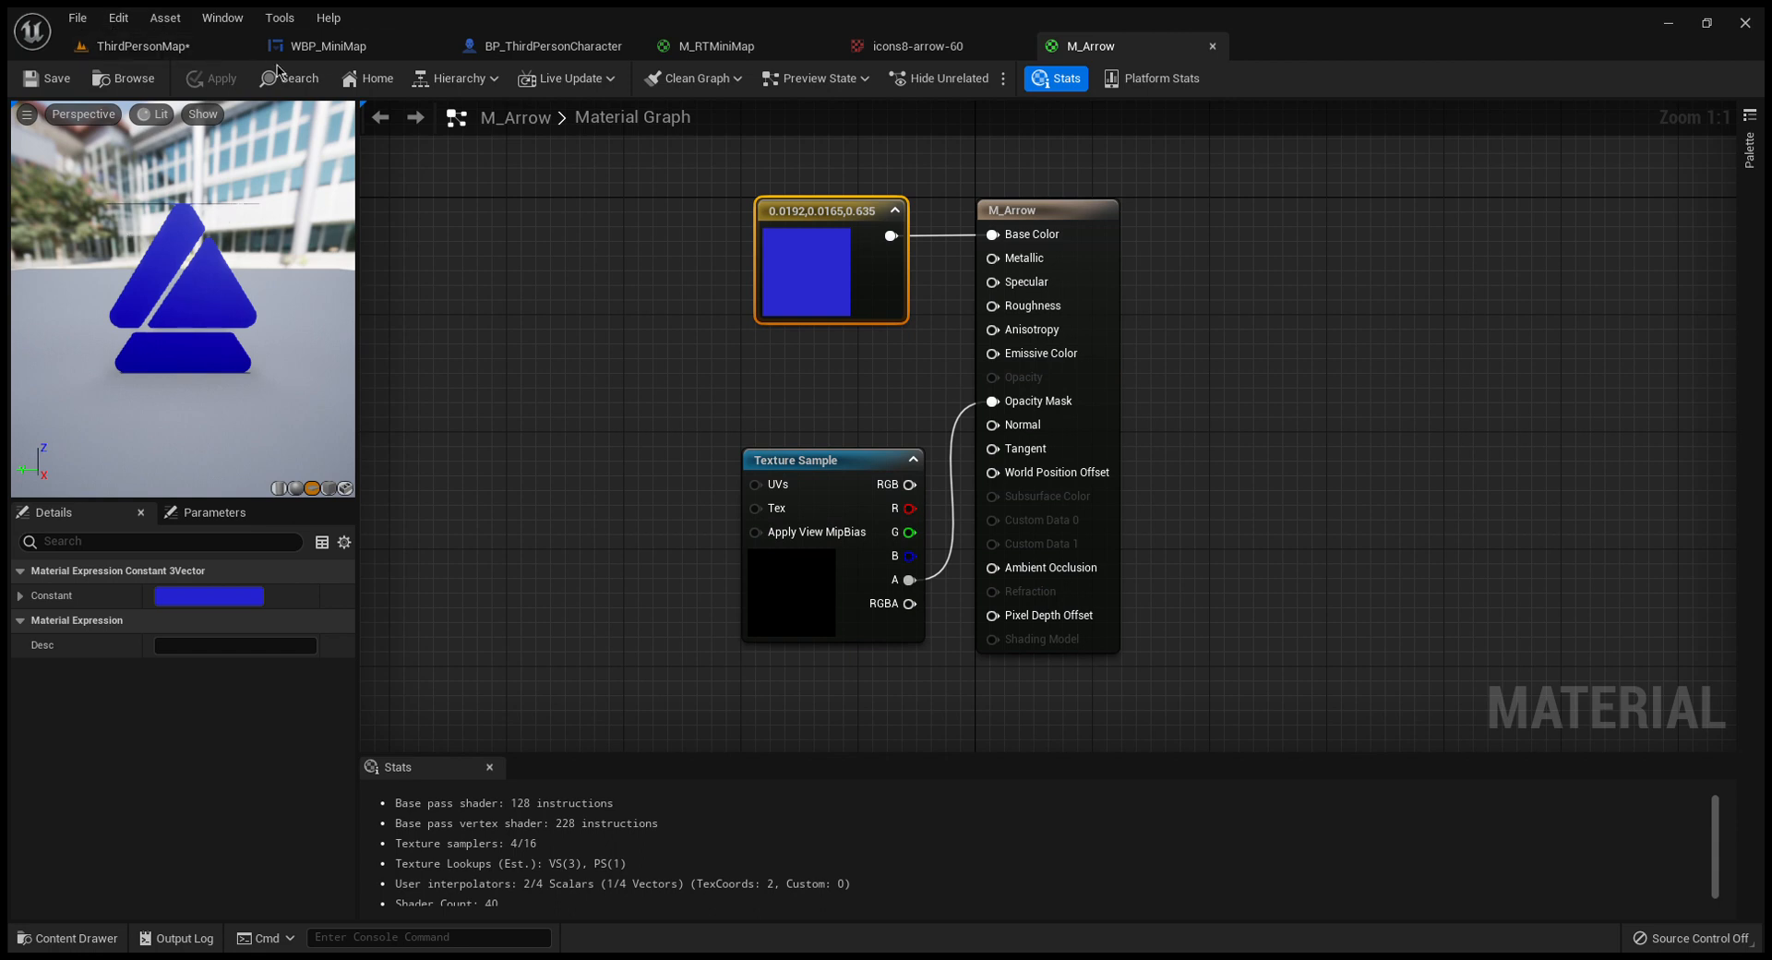
pyautogui.click(472, 59)
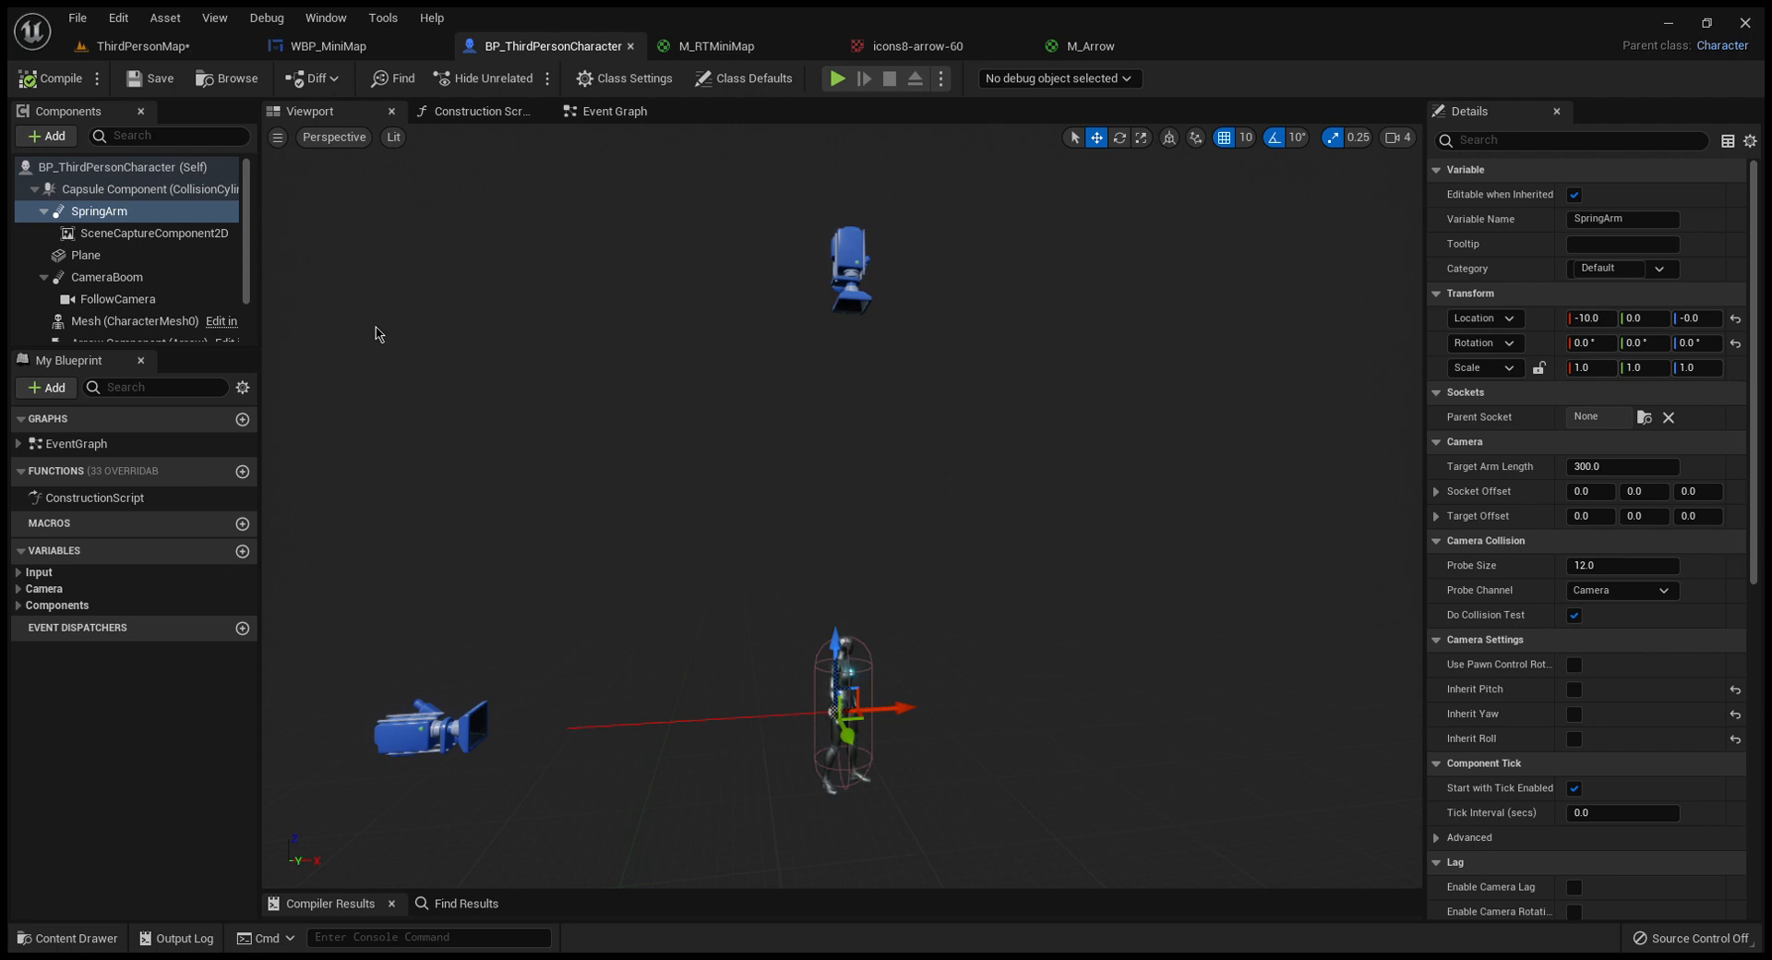
pyautogui.click(148, 255)
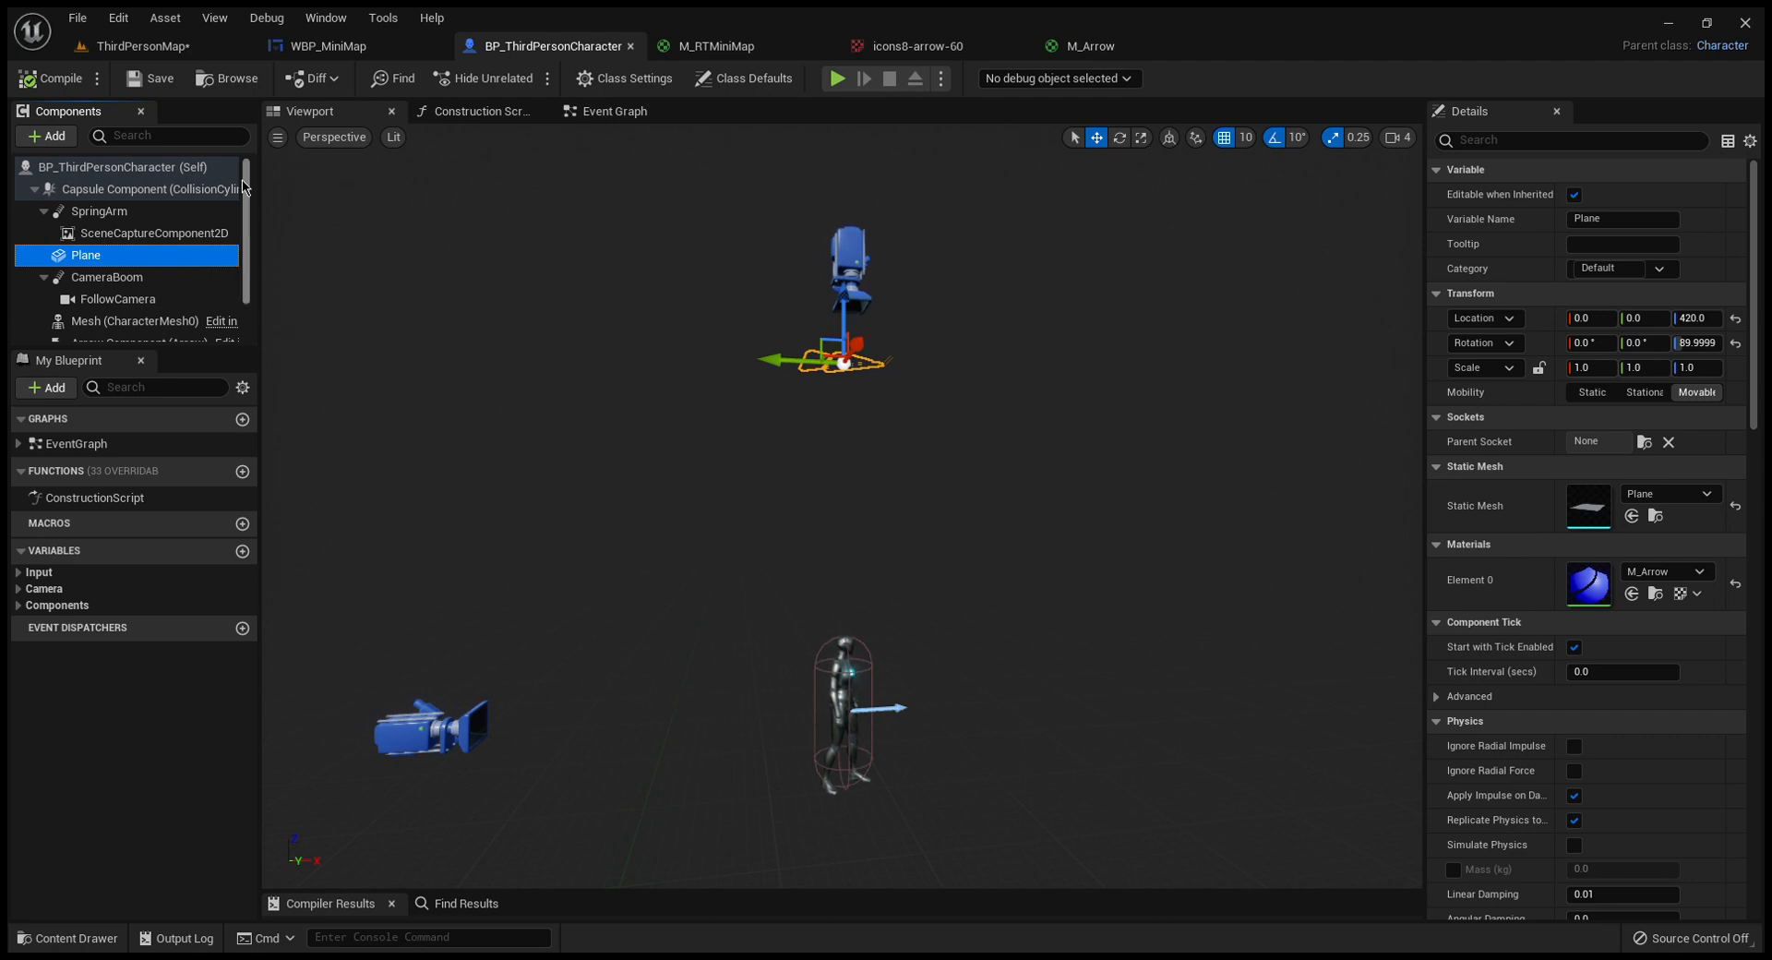
pyautogui.click(175, 234)
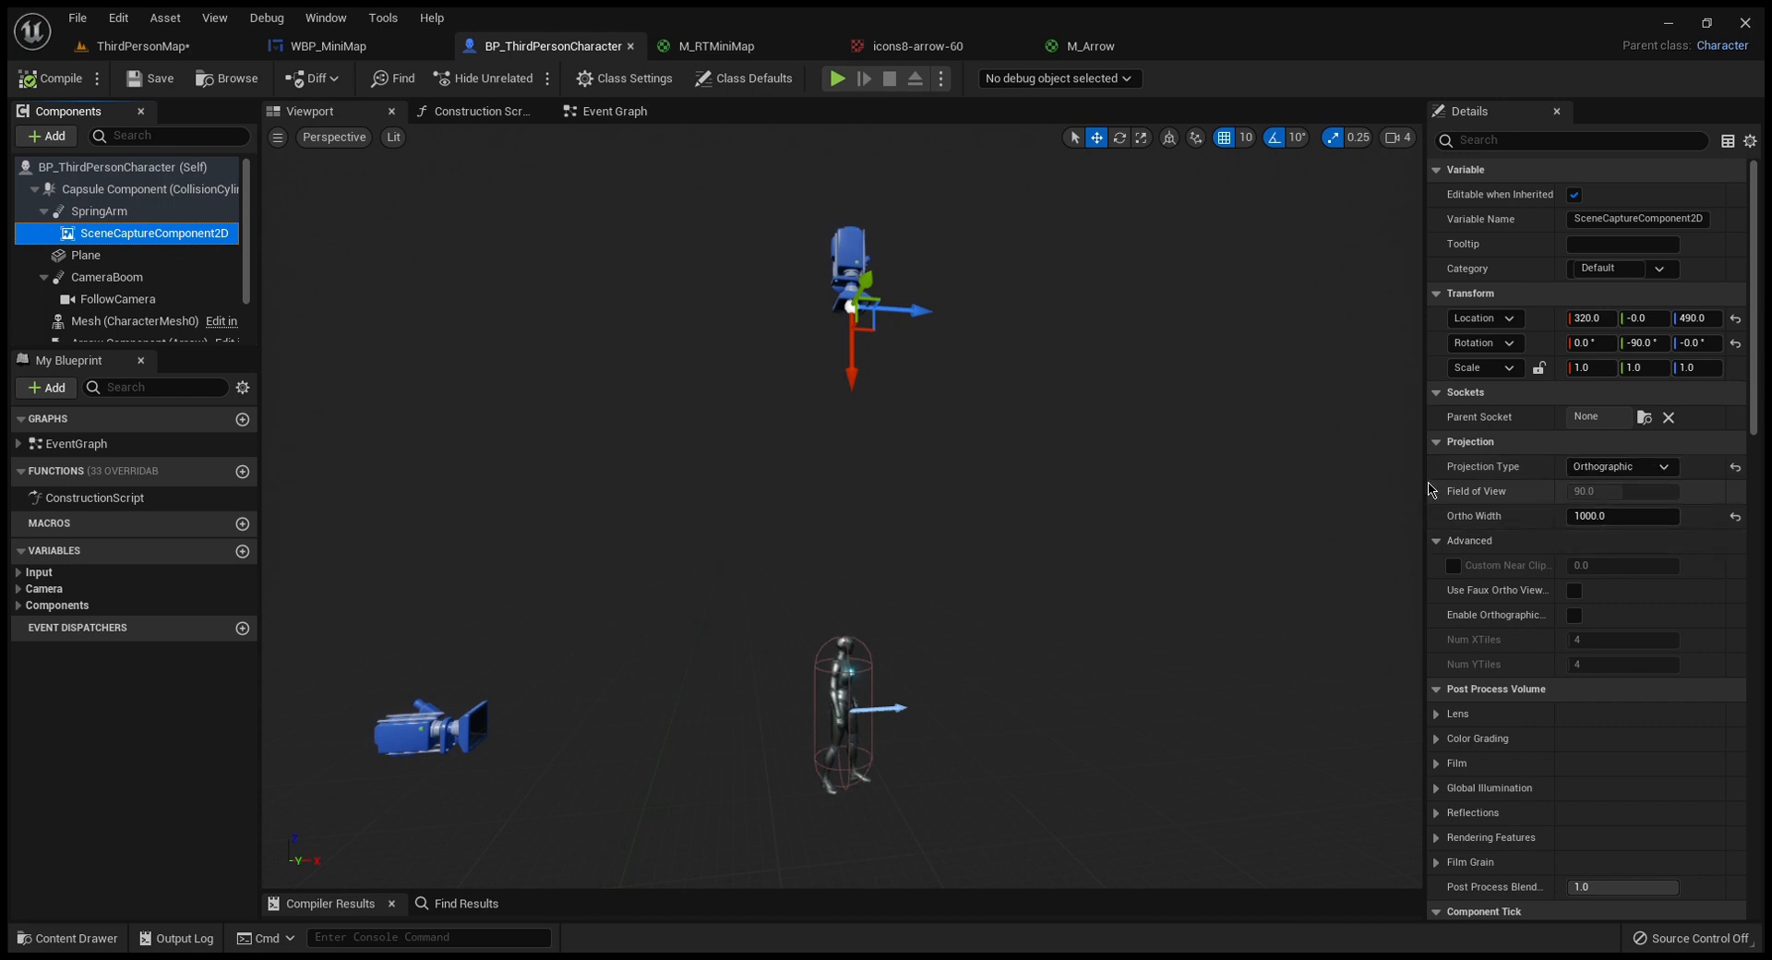
pyautogui.scroll(-10, 1679, 609)
pyautogui.scroll(-5, 1689, 622)
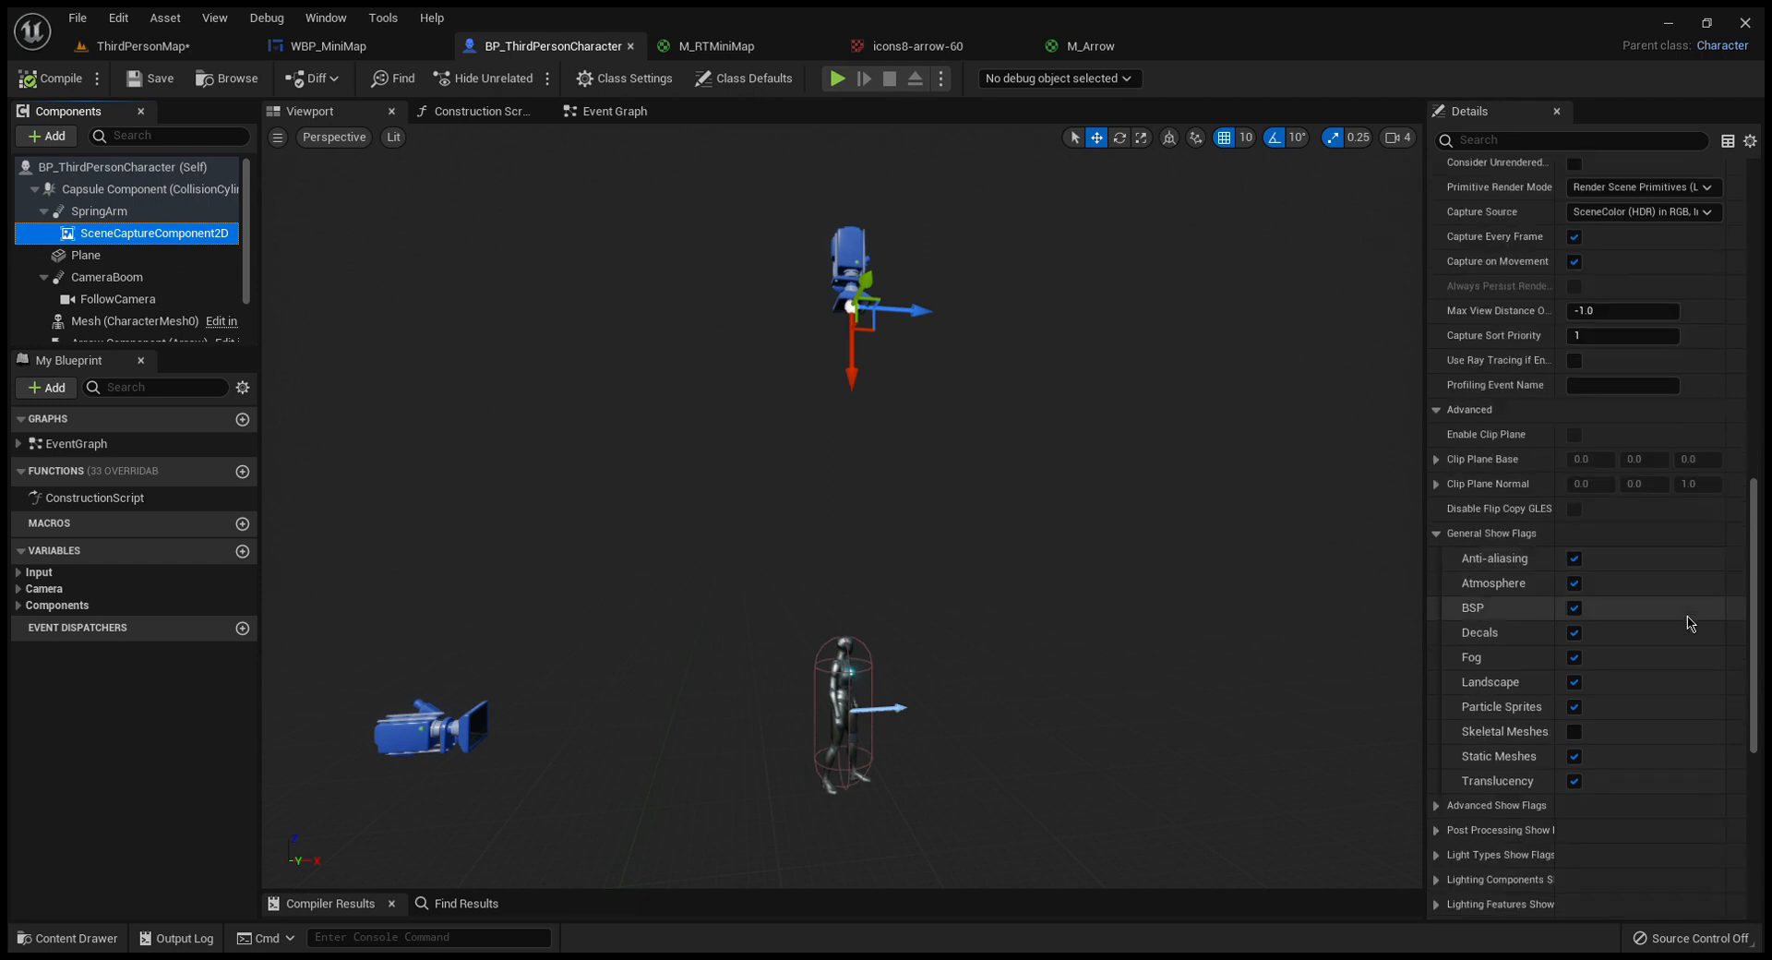
pyautogui.click(1574, 733)
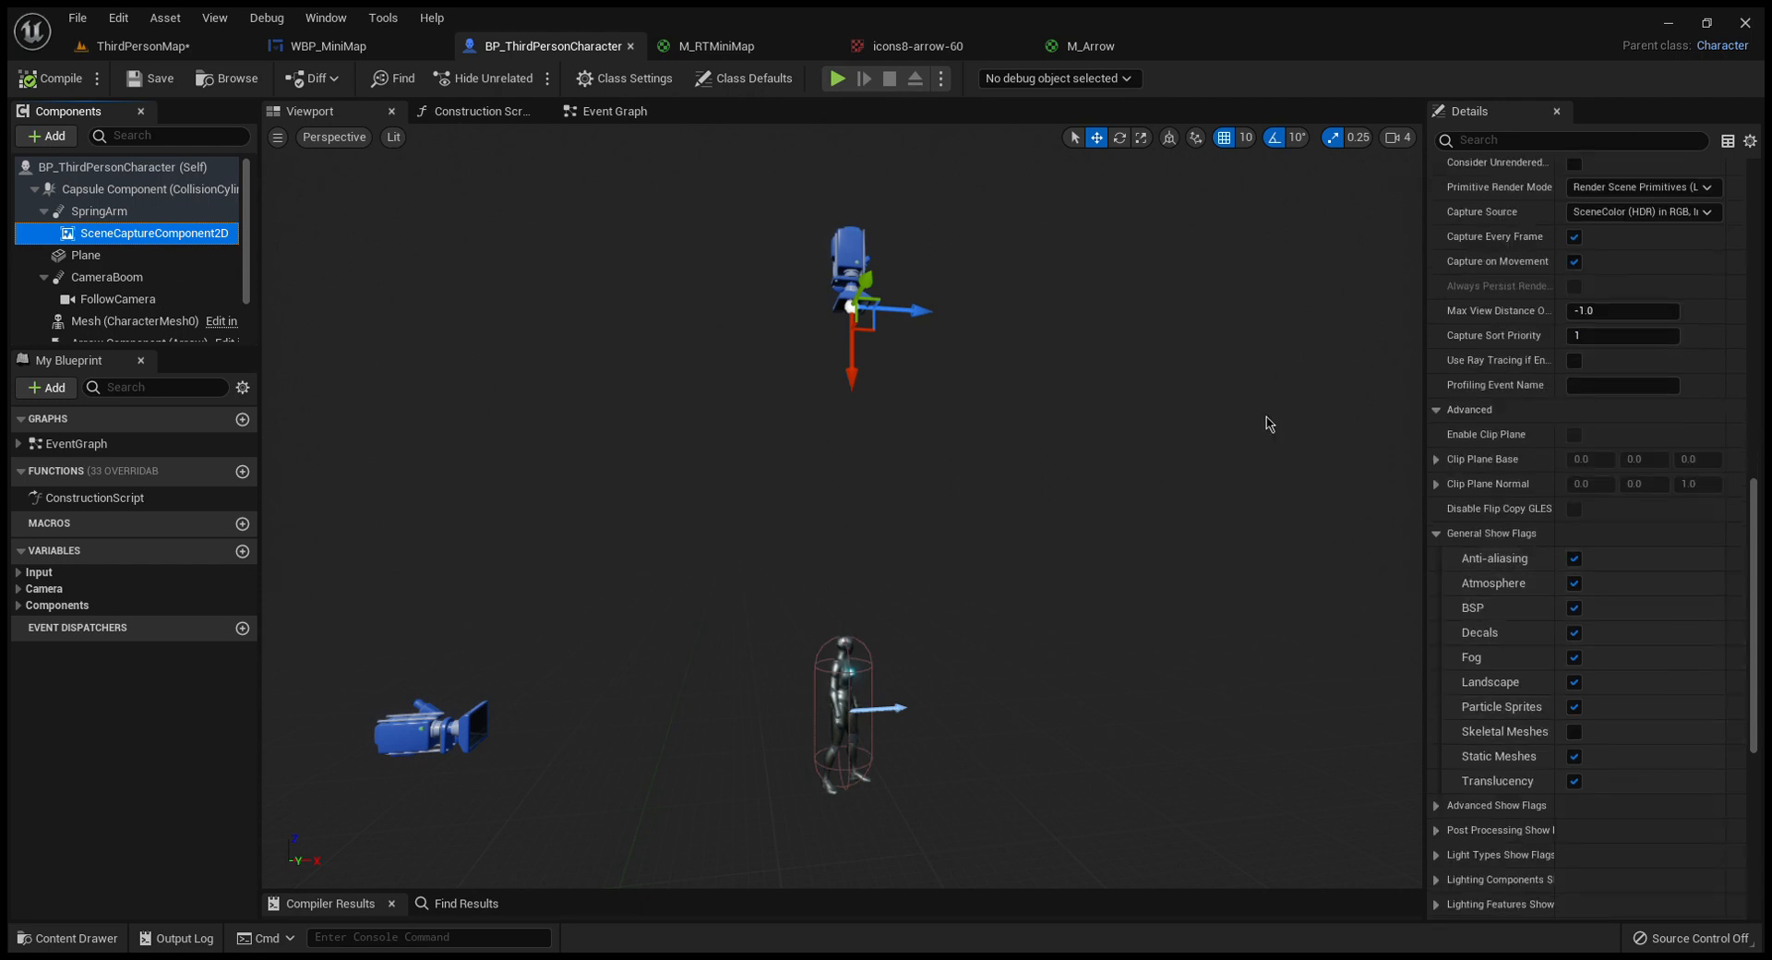
pyautogui.press('f')
pyautogui.scroll(-2, 1269, 424)
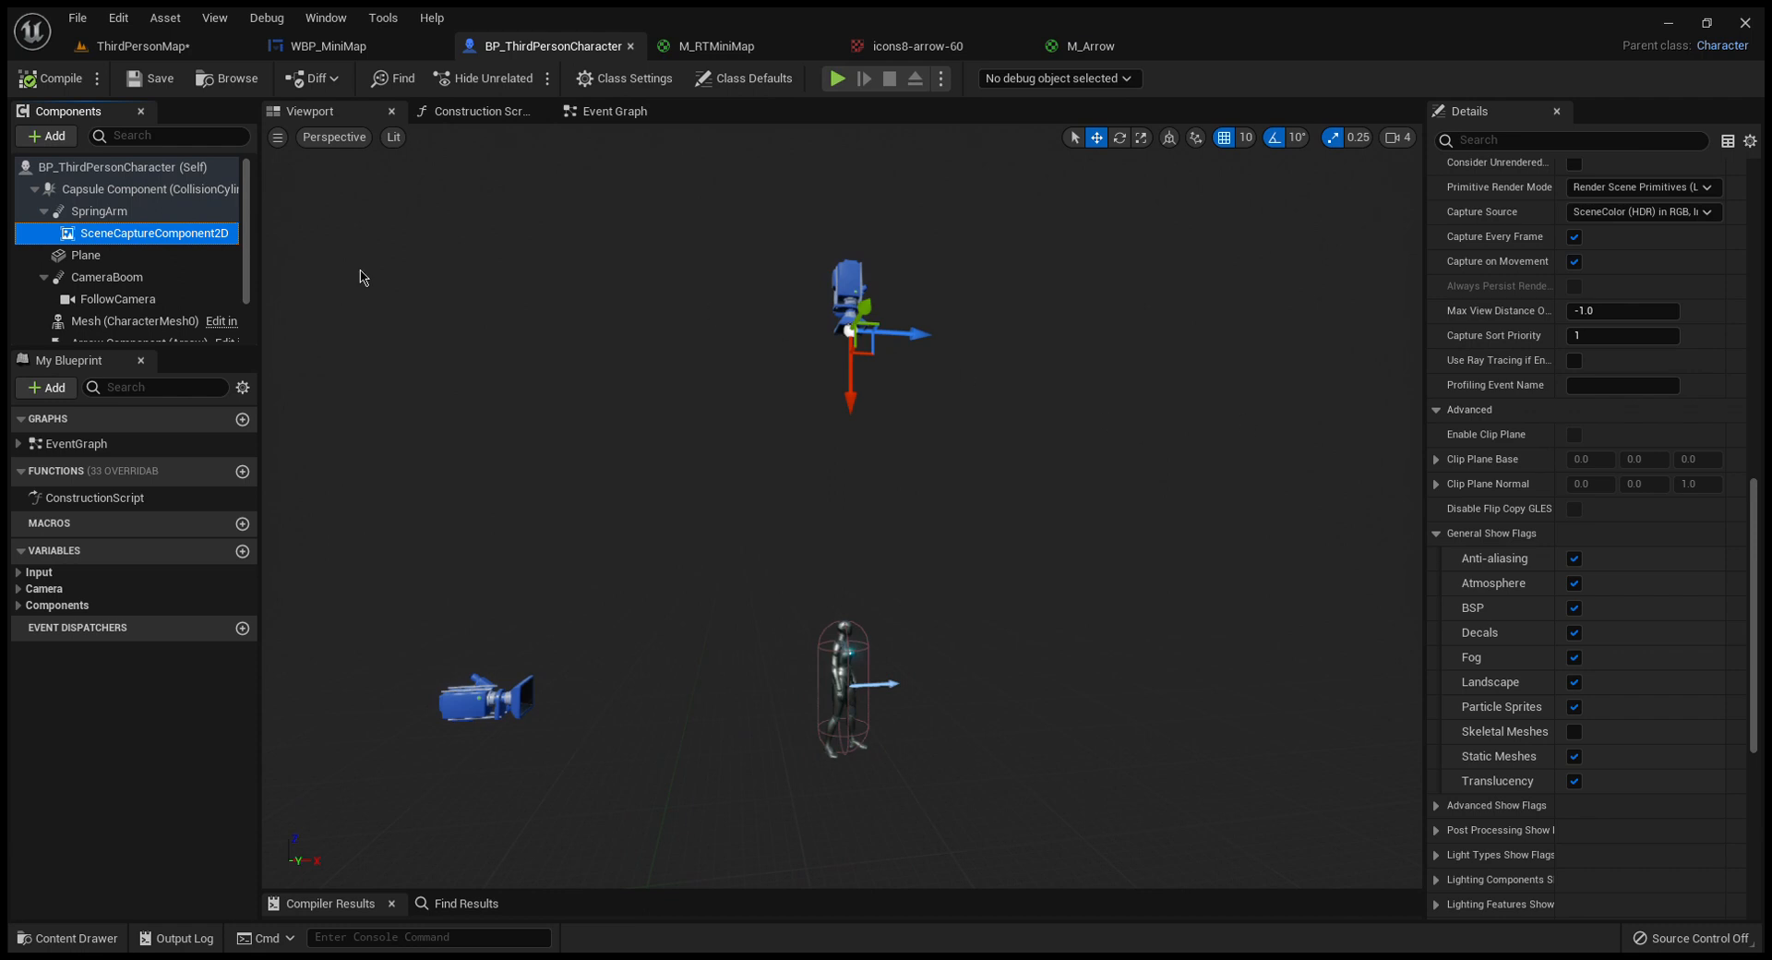
# - Return to ThirdPersonMap and save the level
pyautogui.click(138, 48)
pyautogui.click(30, 77)
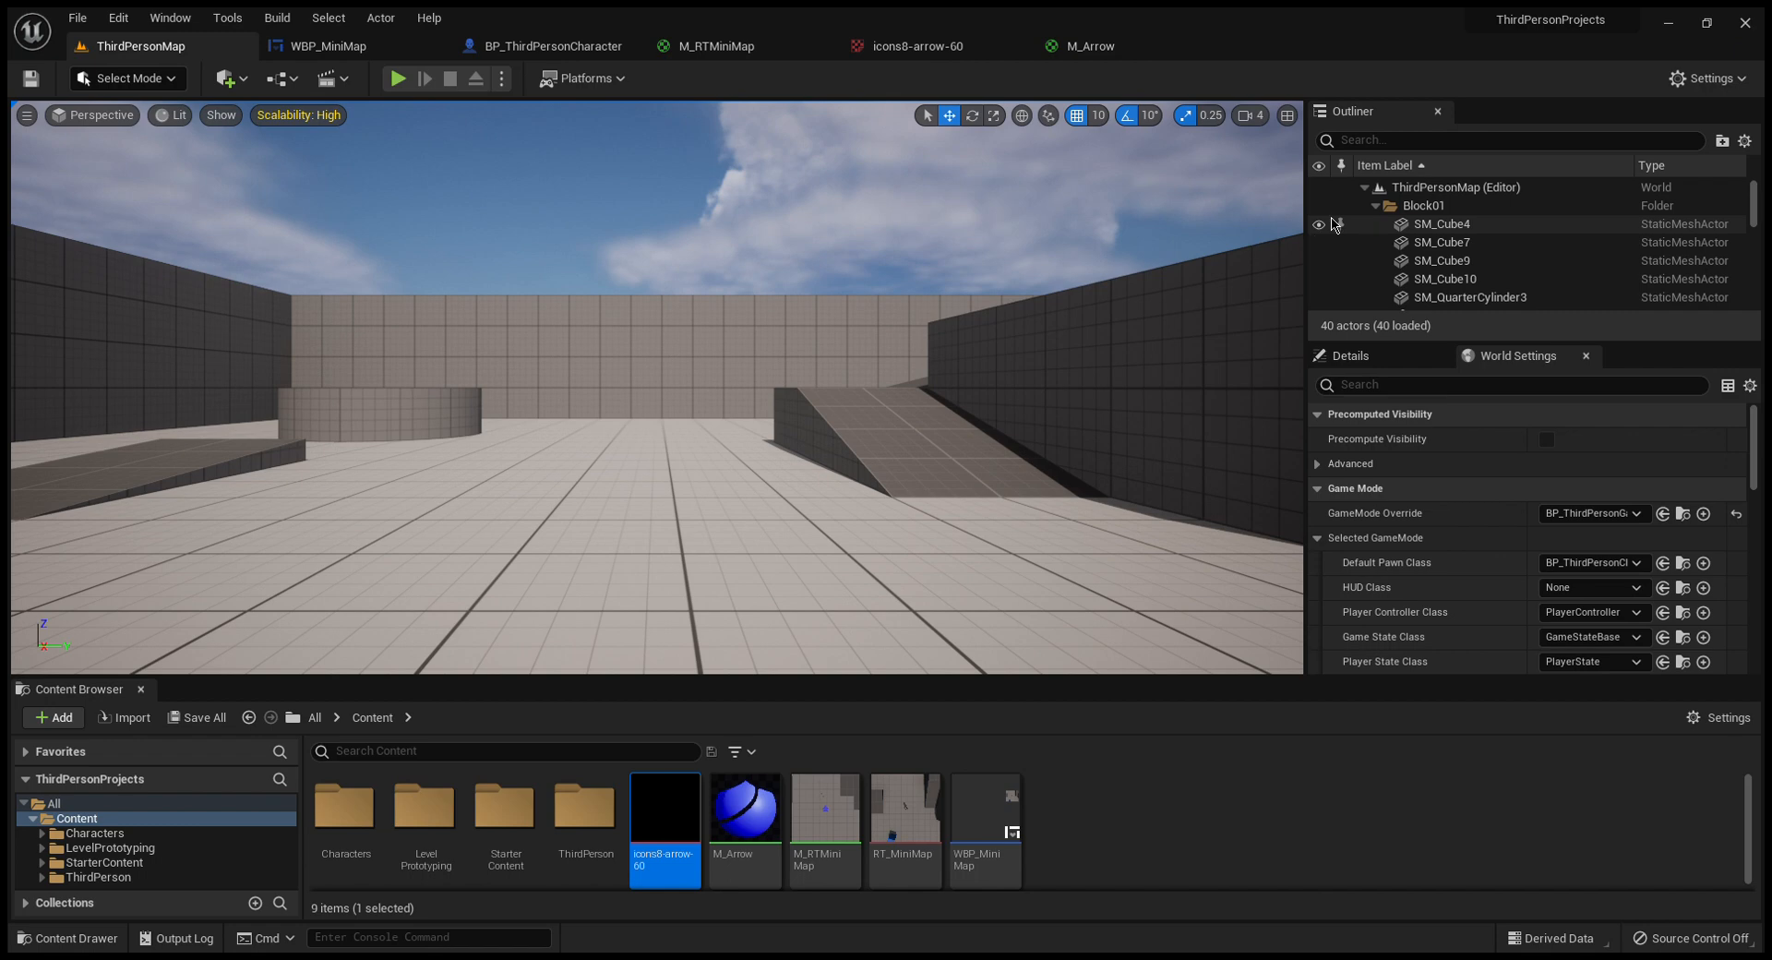